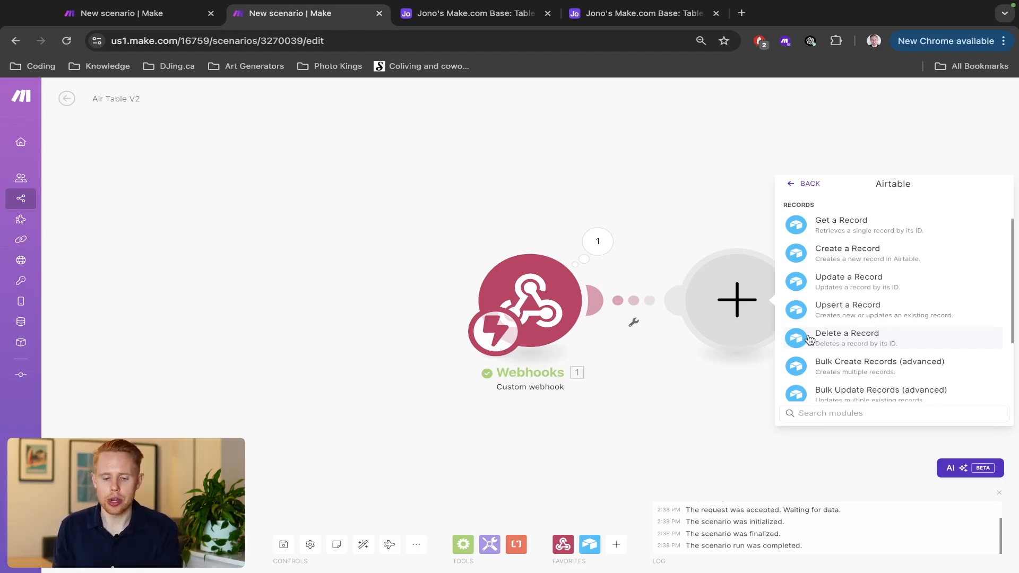
Step: Switch to the Airtable base to review the columns of Table 1 and the existing automation with its script action
key("ctrl+Tab")
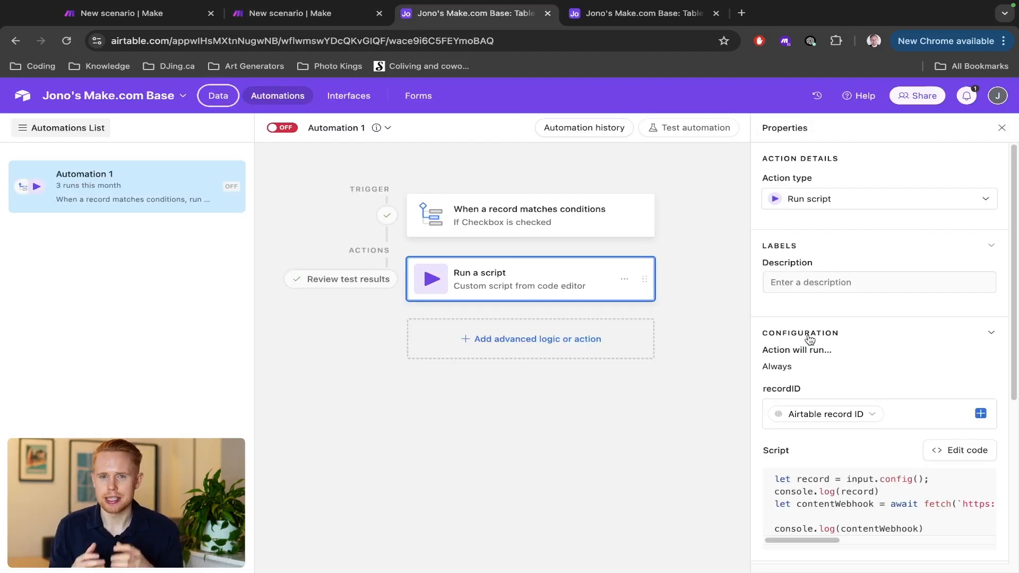
key("ctrl+Tab")
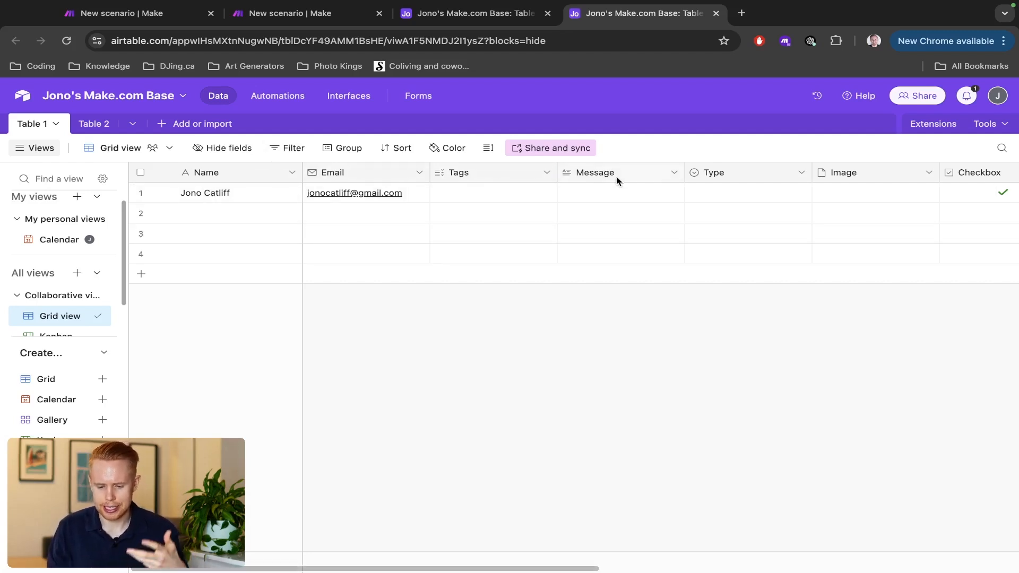
scroll(887, 172, "right", 10)
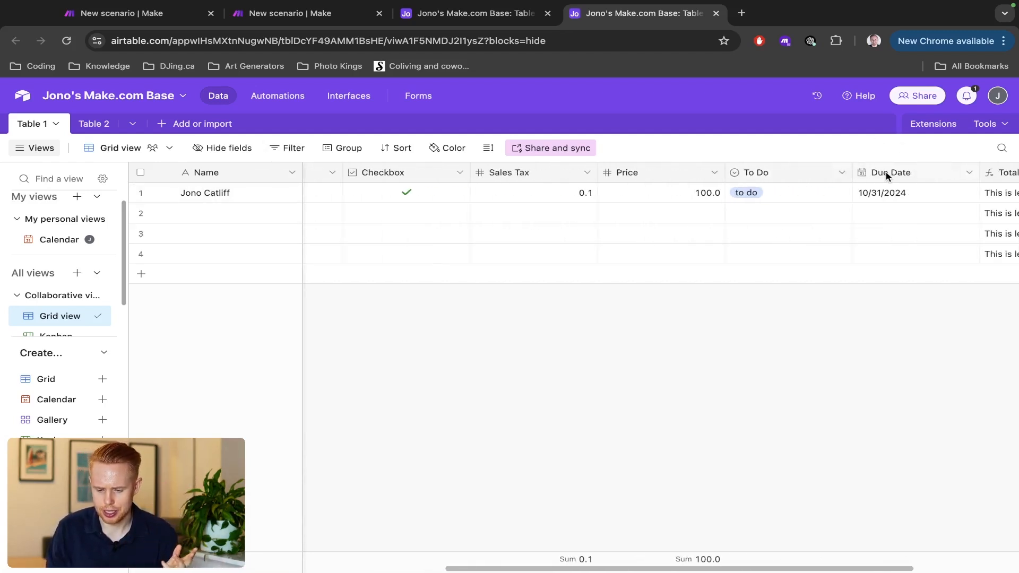
scroll(886, 172, "left", 10)
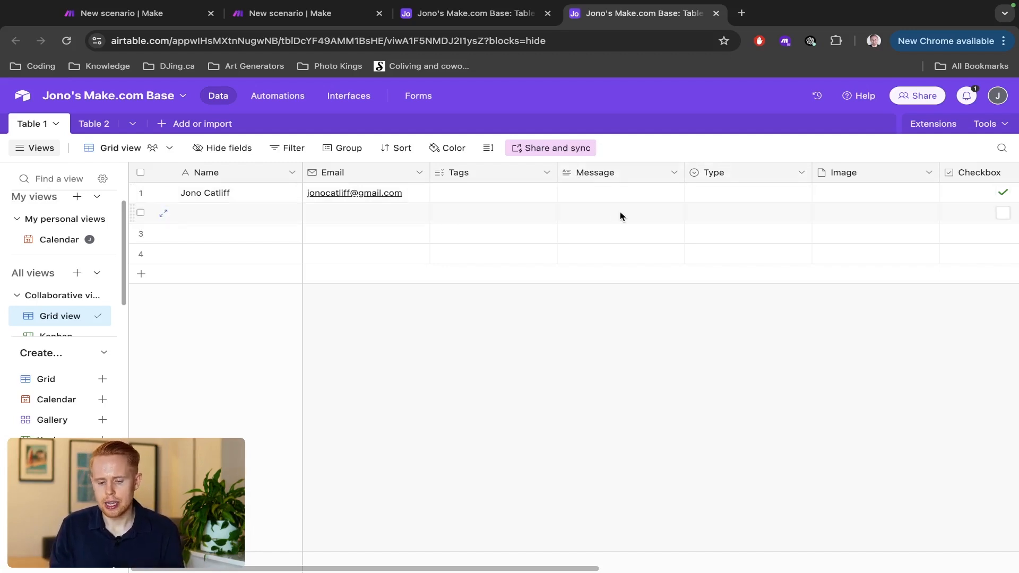
key("ctrl+shift+Tab")
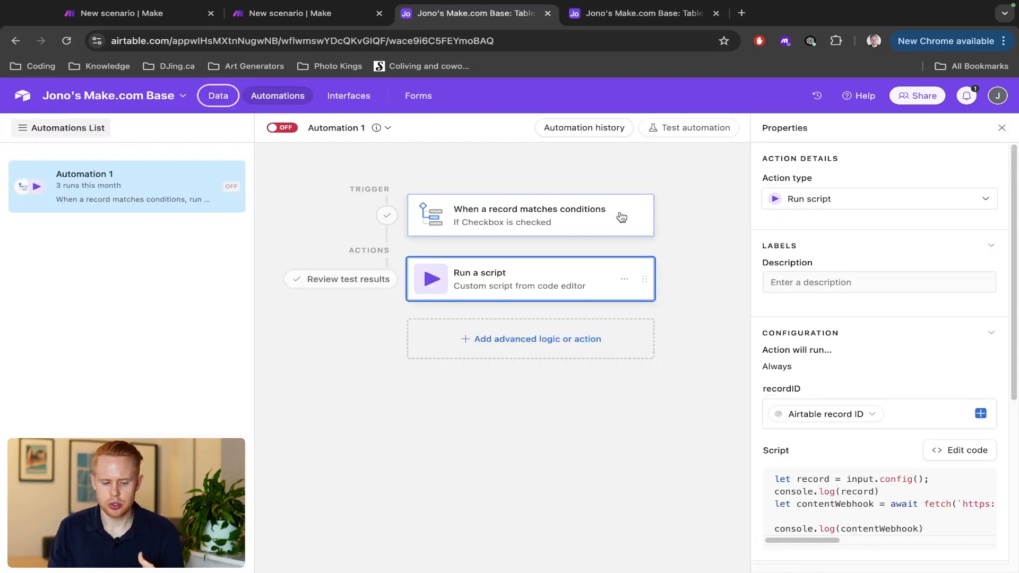
left_click(262, 99)
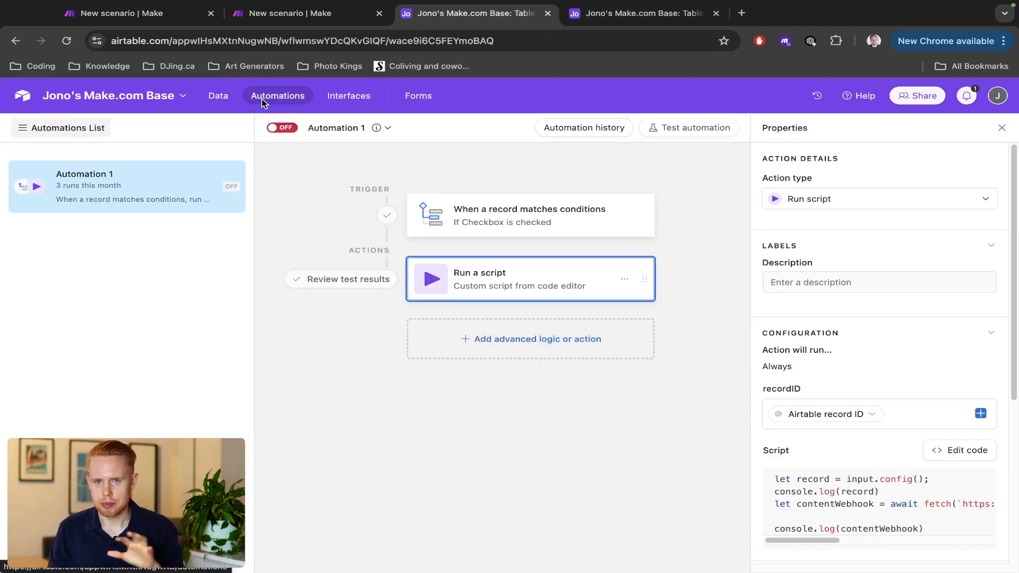
Step: Check the price of the Team plan on the Airtable pricing page and return to the automation editor
key("ctrl+Right")
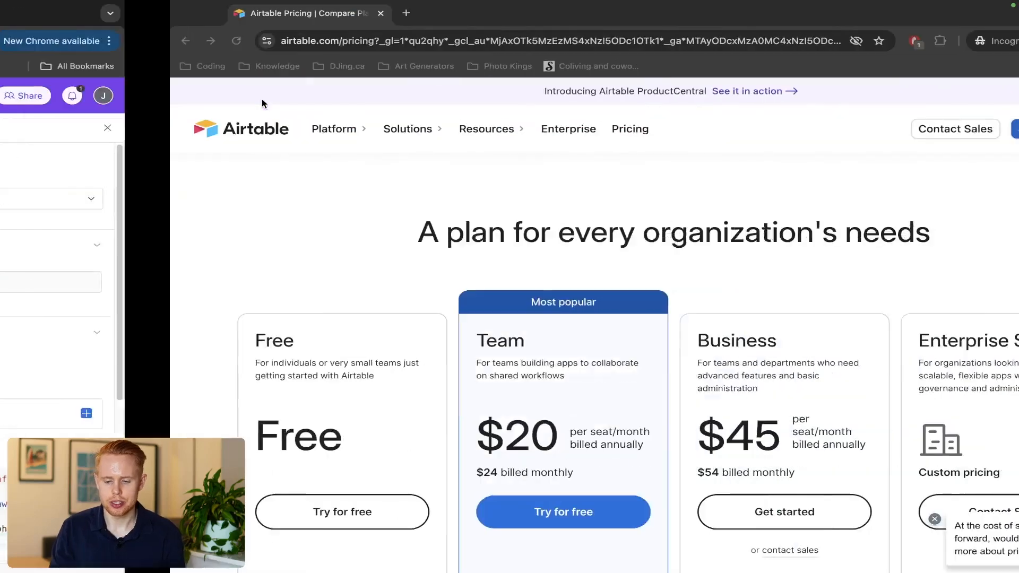
scroll(332, 237, "down", 3)
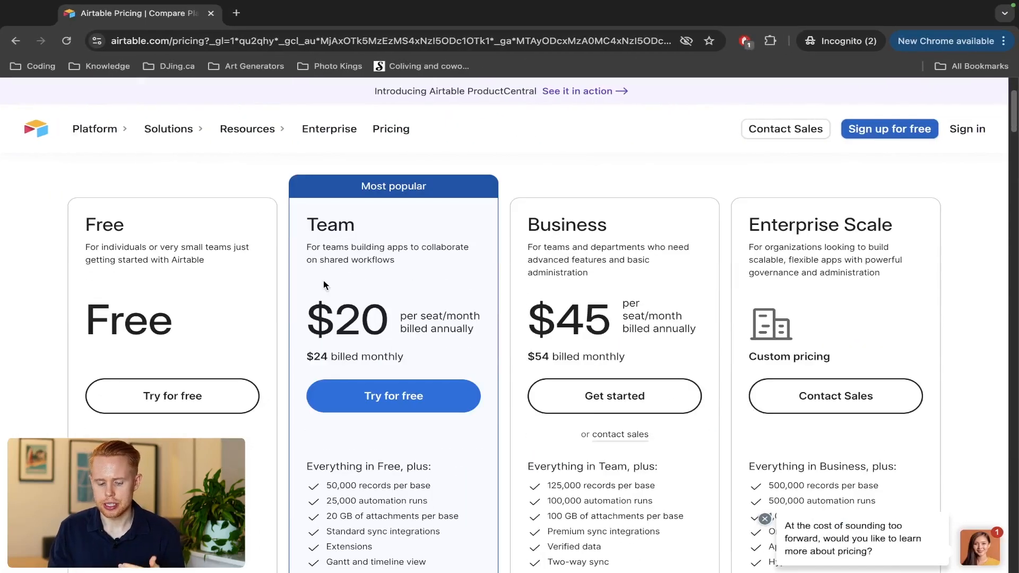
left_click_drag(312, 313, 399, 318)
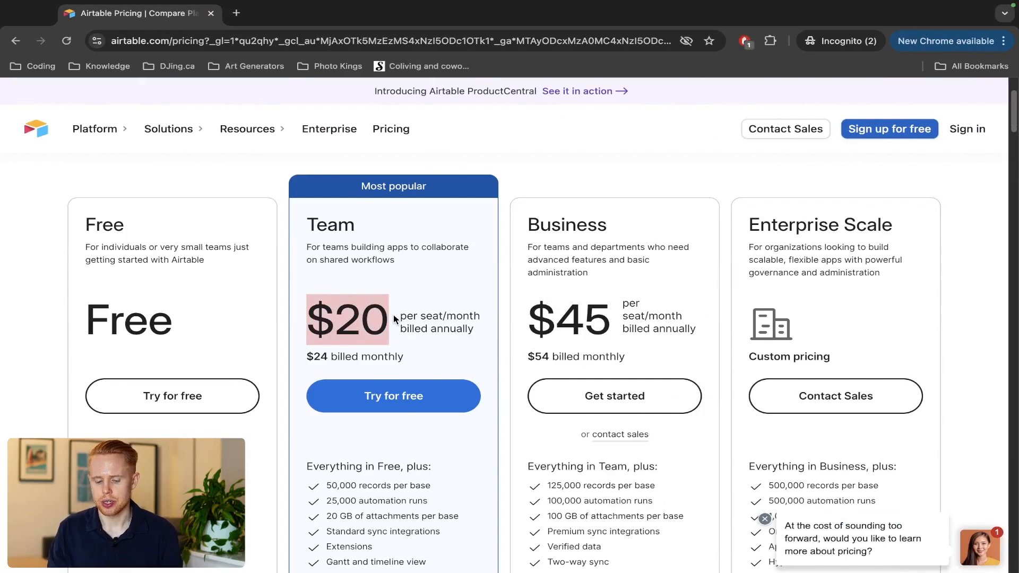
key("ctrl+Left")
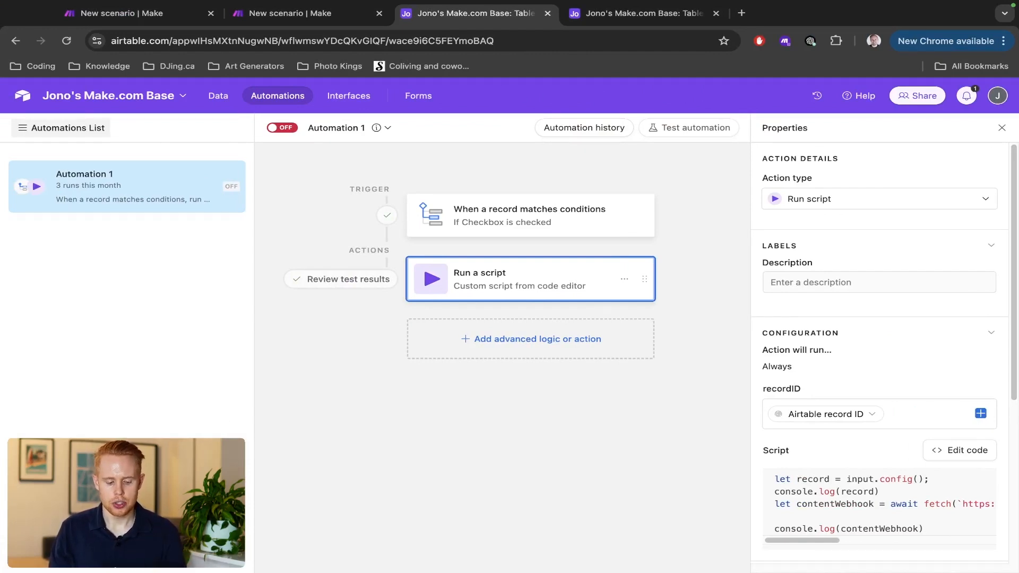
Step: Create a new automation in the base and open its choice of trigger types
left_click(126, 548)
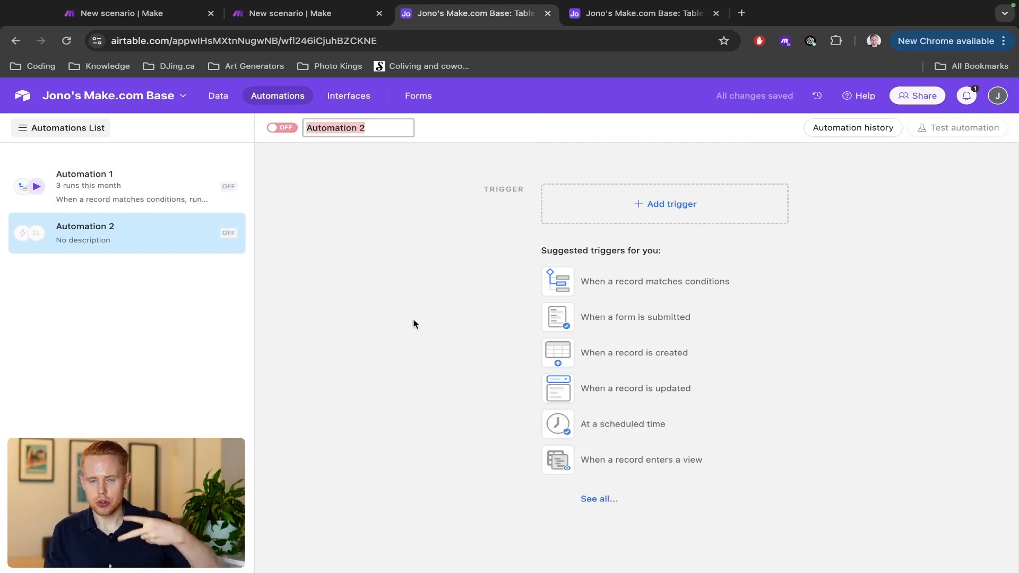
left_click(657, 205)
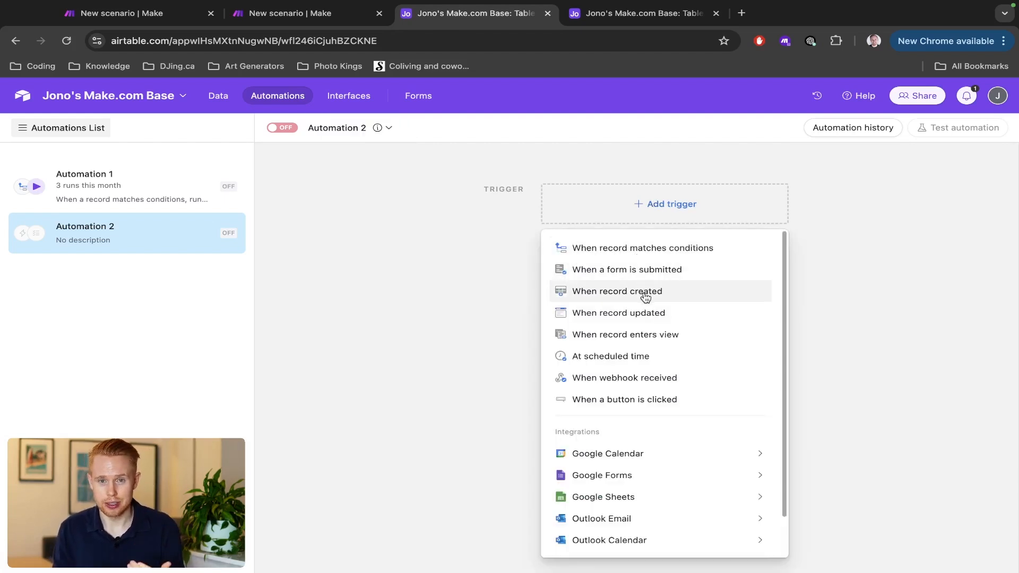
Step: Examine the records and Checkbox column of Table 1 and the webhook scenario in Make, returning to the new automation
key("ctrl+Tab")
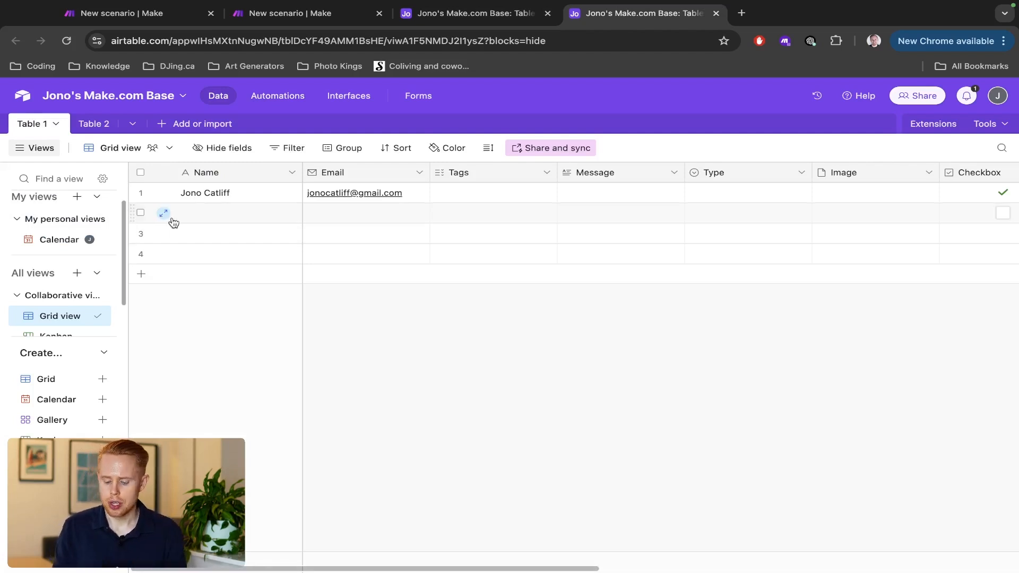
key("ctrl+shift+Tab")
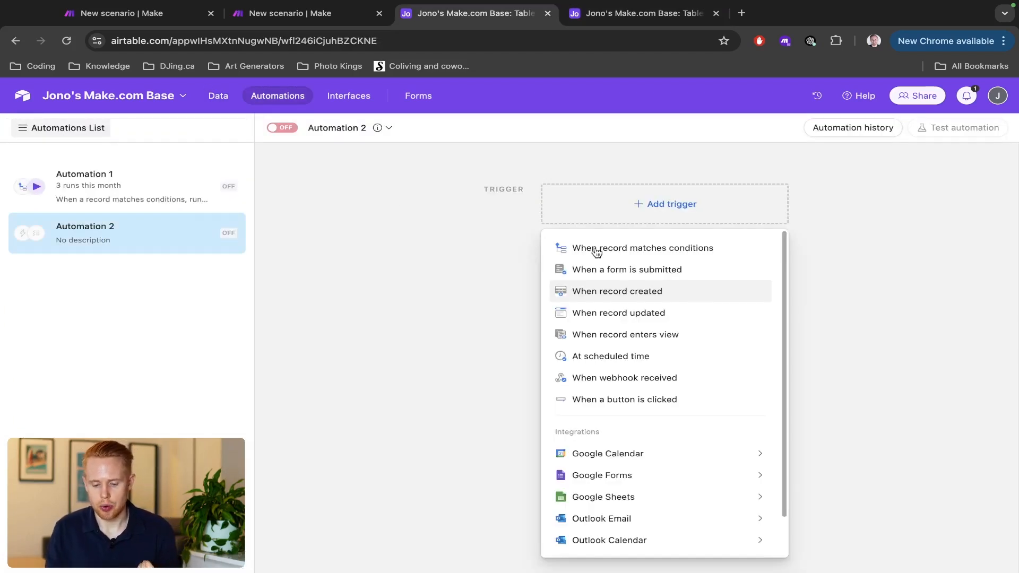
key("ctrl+Tab")
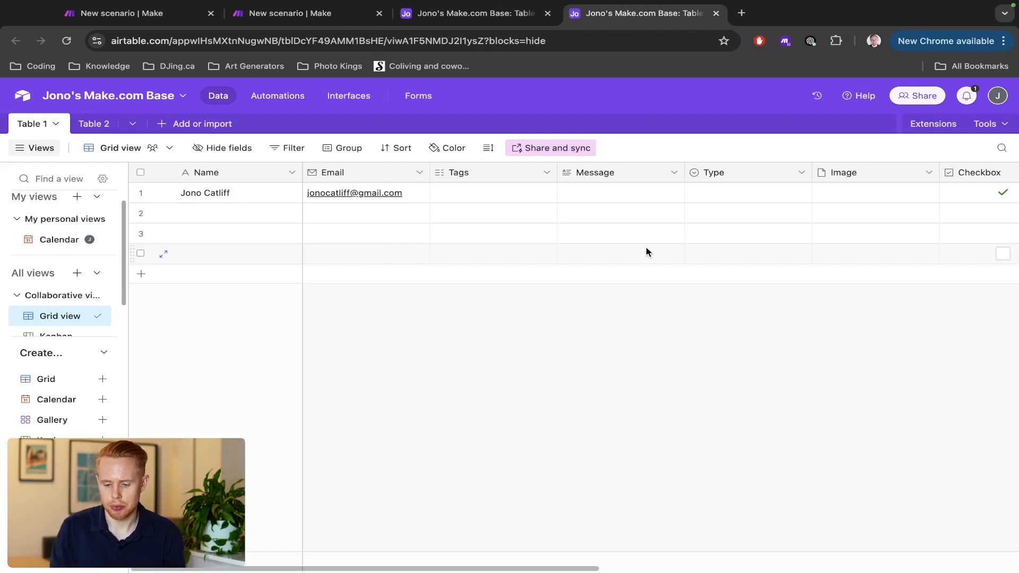
scroll(658, 244, "right", 3)
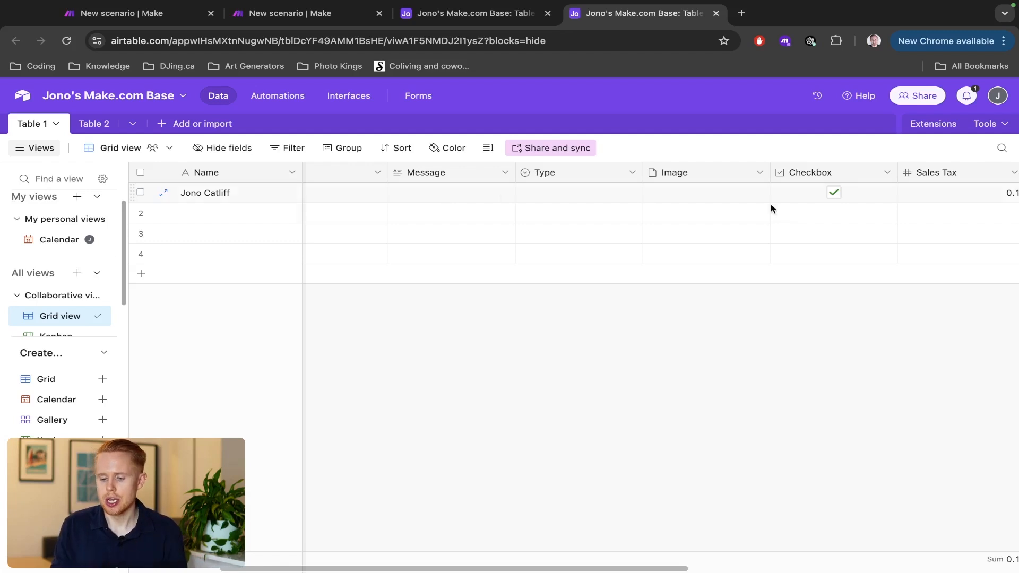
key("ctrl+shift+Tab")
key("ctrl+shift+Tab")
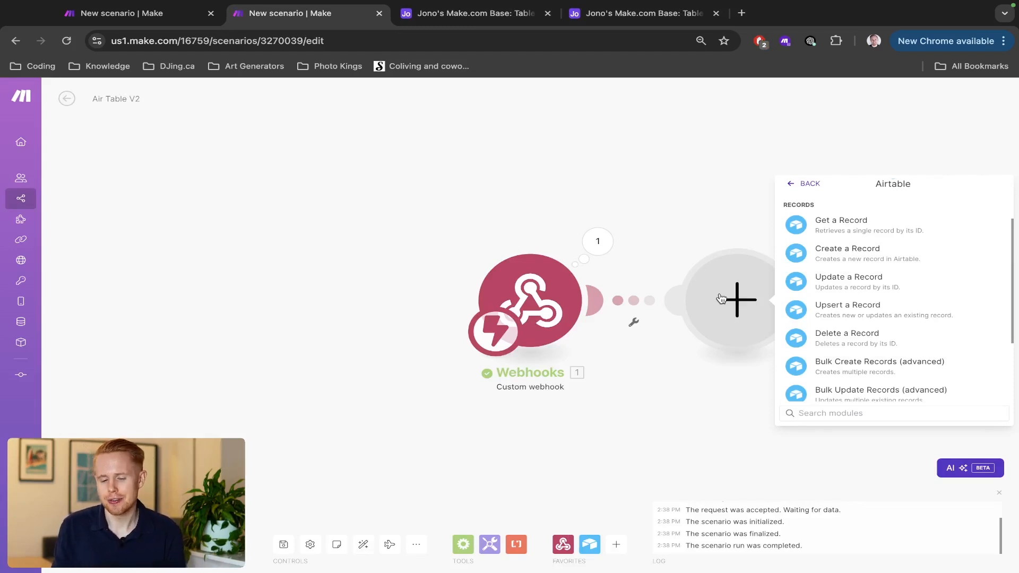
key("ctrl+Tab")
key("ctrl+Tab")
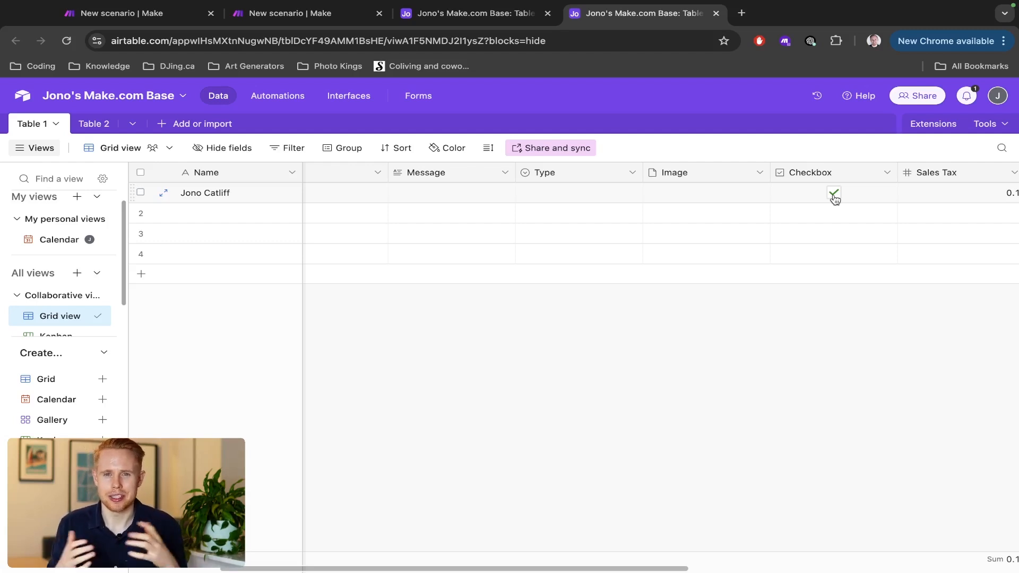
key("ctrl+shift+Tab")
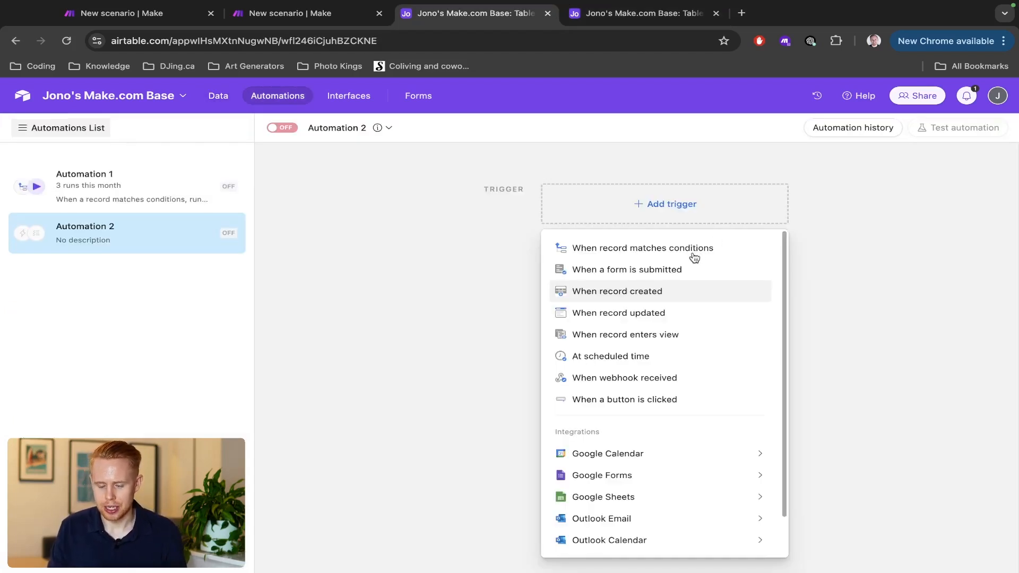
Step: Set the automation's trigger to When record matches conditions and have it watch Table 1
left_click(643, 251)
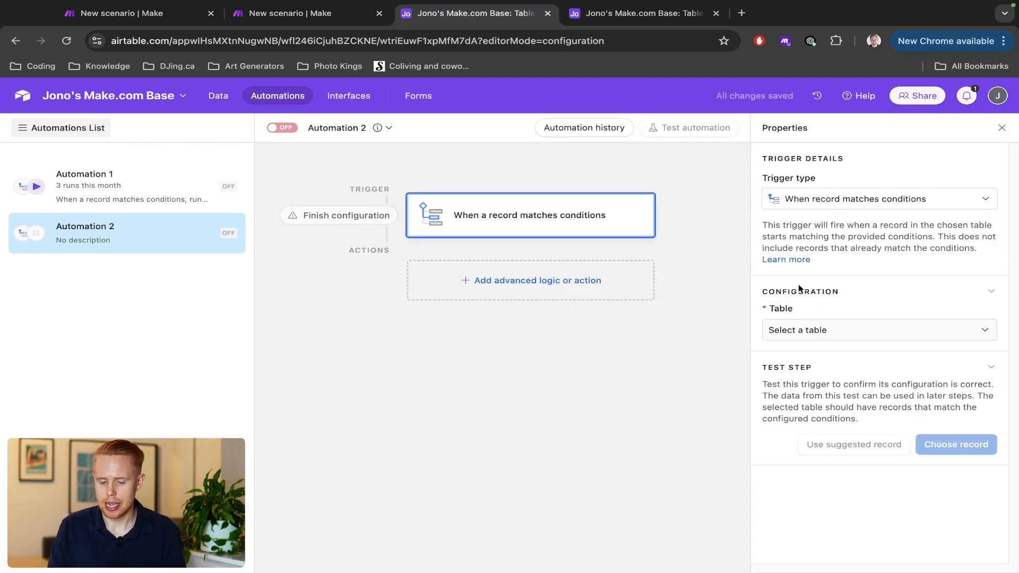
left_click(801, 331)
left_click(797, 373)
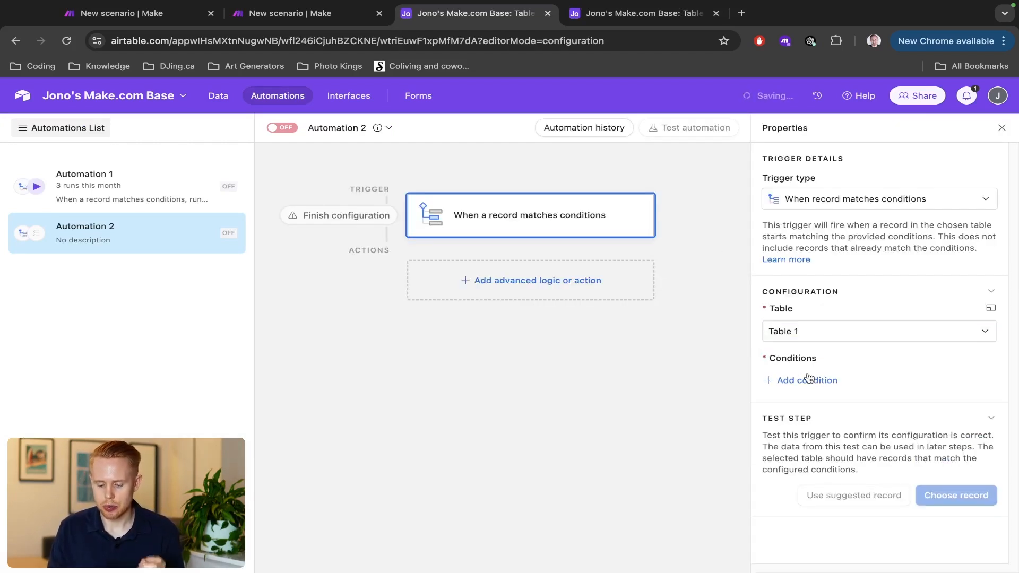
Step: Add the trigger condition that Checkbox is checked and test the trigger with the matching record
left_click(834, 382)
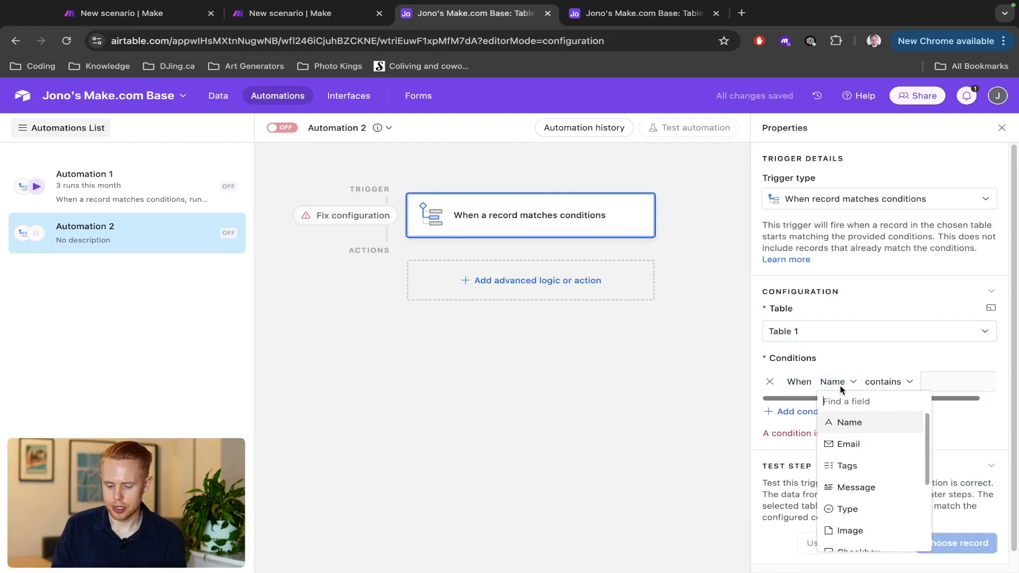
scroll(848, 430, "down", 3)
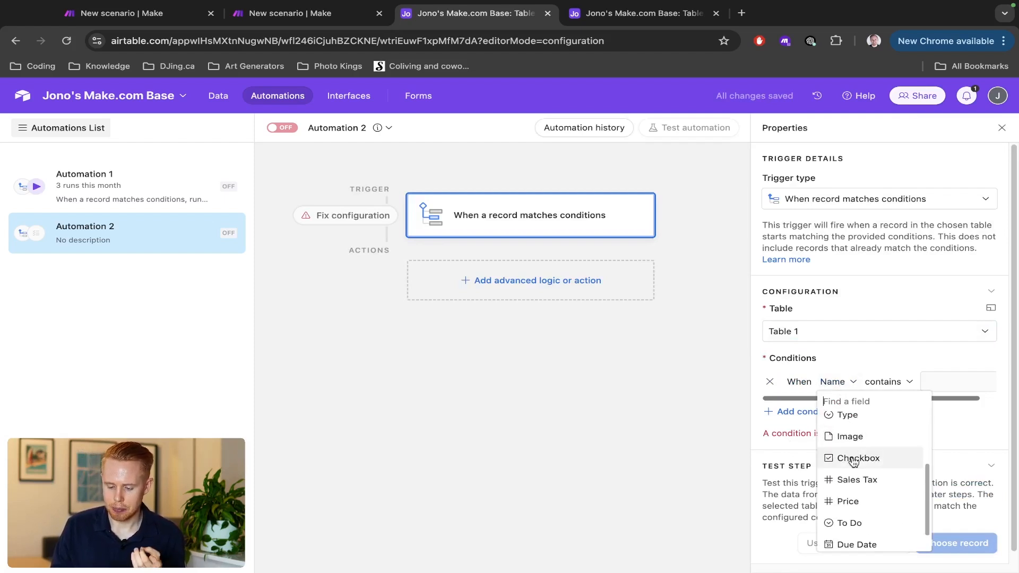
left_click(855, 455)
left_click(911, 382)
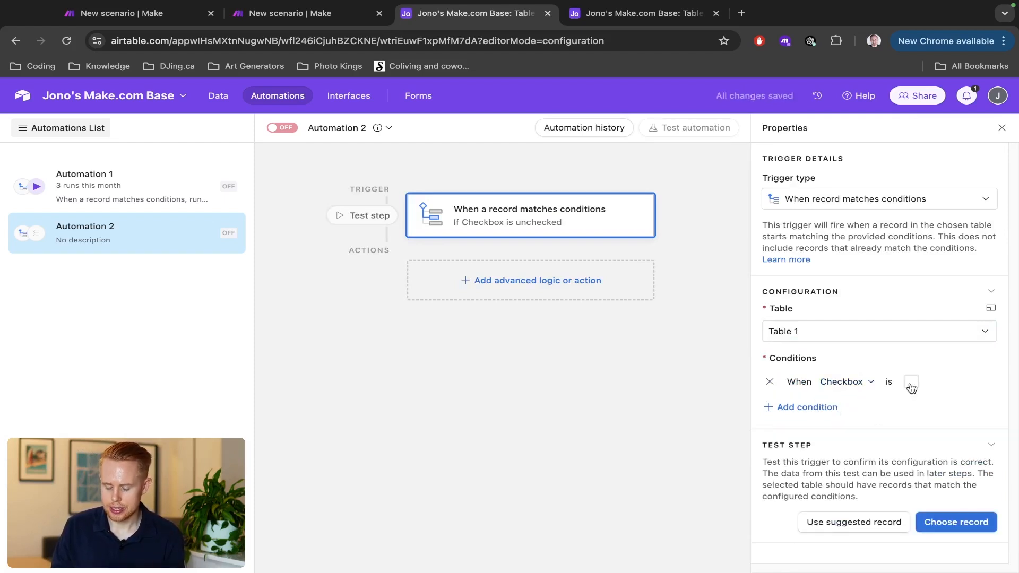
left_click(947, 525)
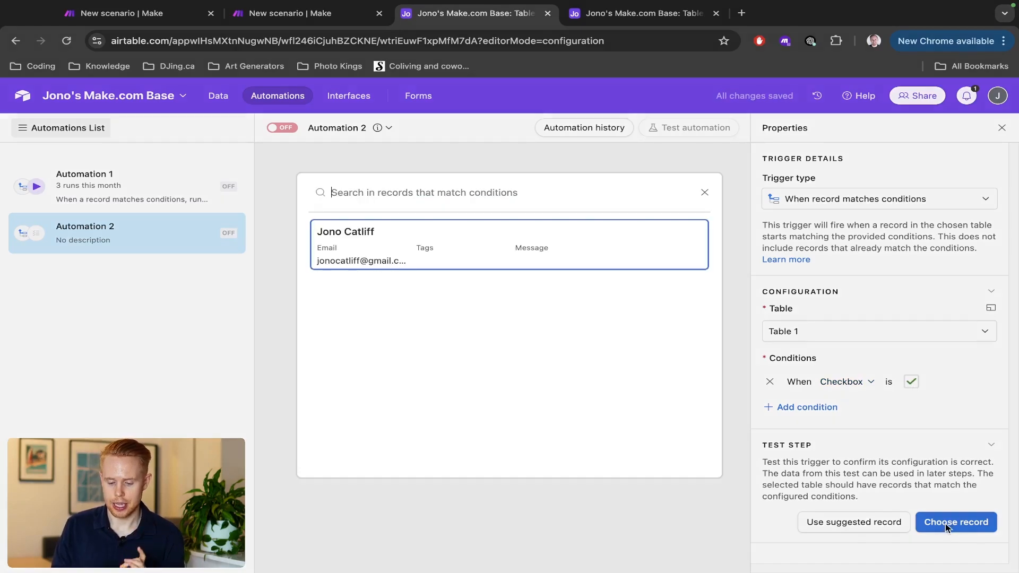
left_click(563, 261)
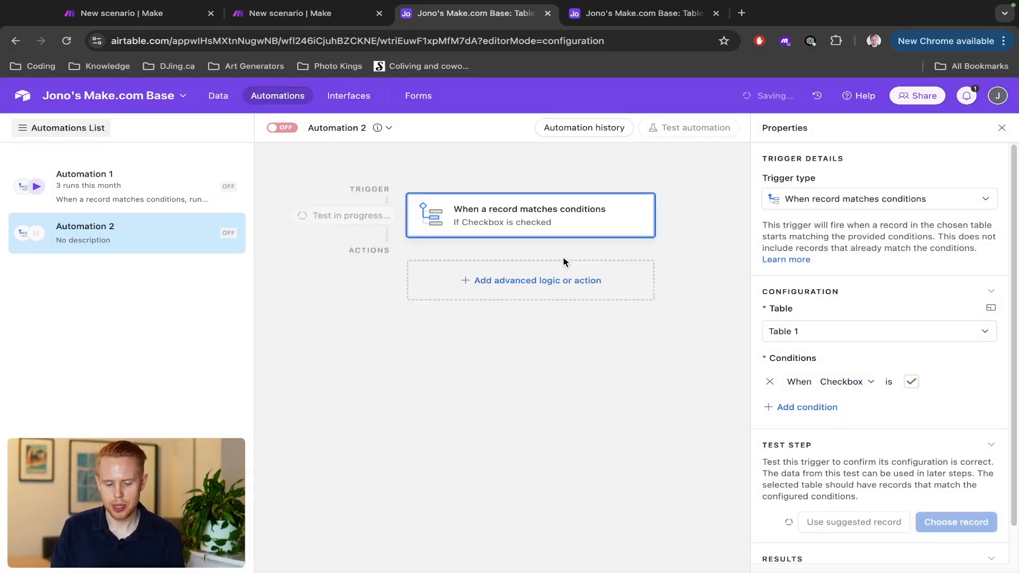
Step: Add a Run script action to the automation and delete the sample code from its script
left_click(561, 289)
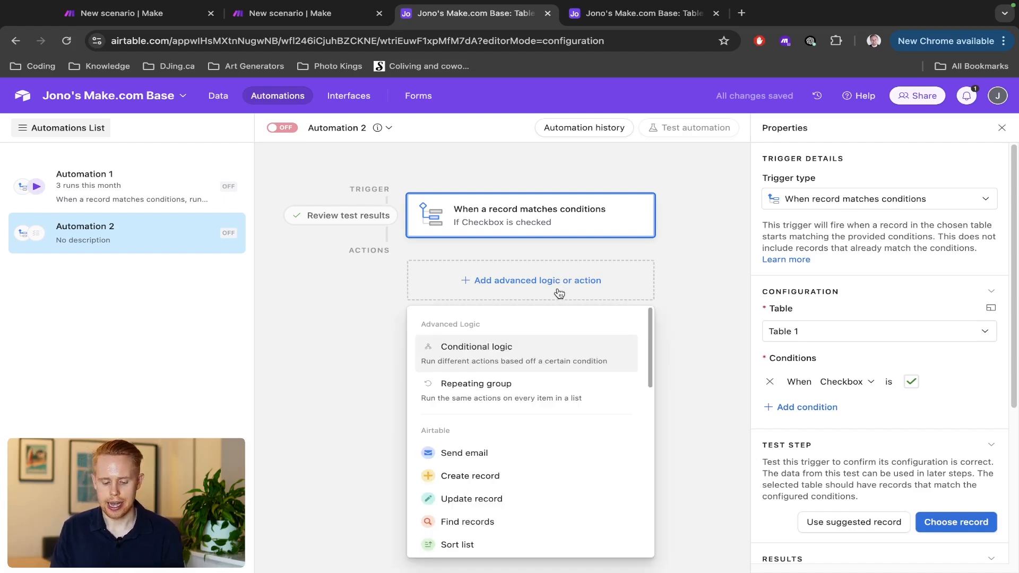
scroll(510, 471, "down", 3)
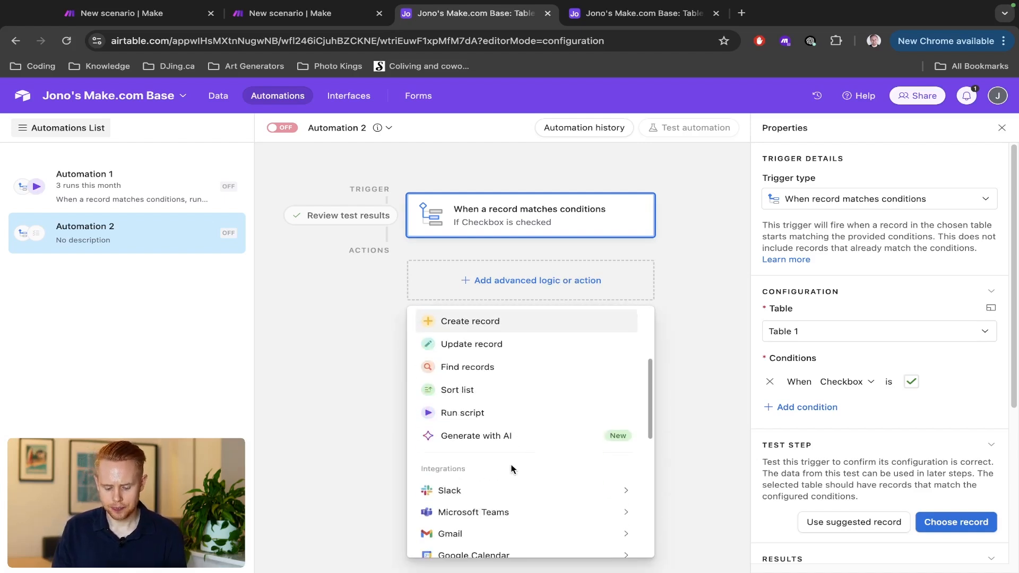
left_click(480, 419)
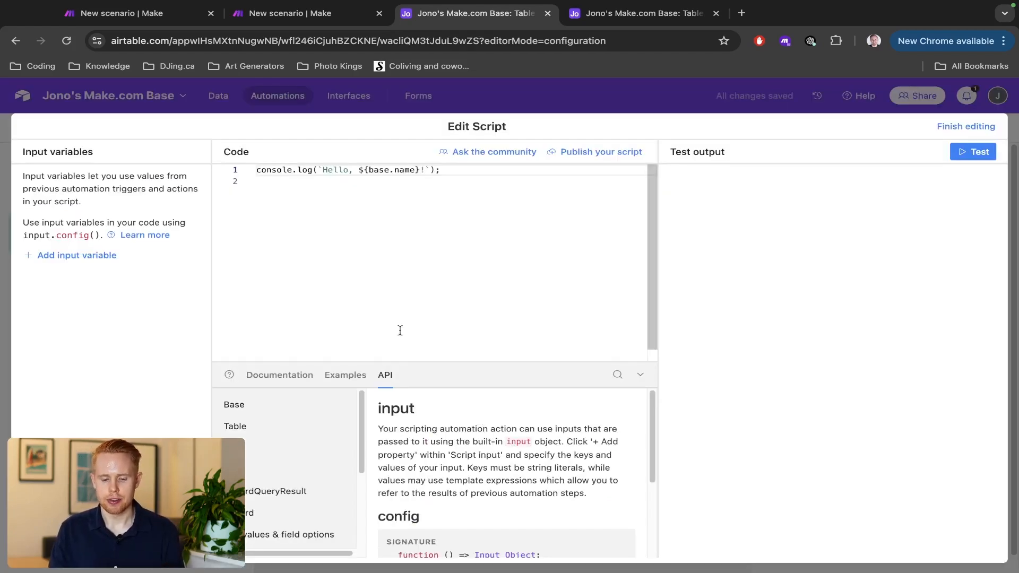
left_click(337, 187)
key("super+a")
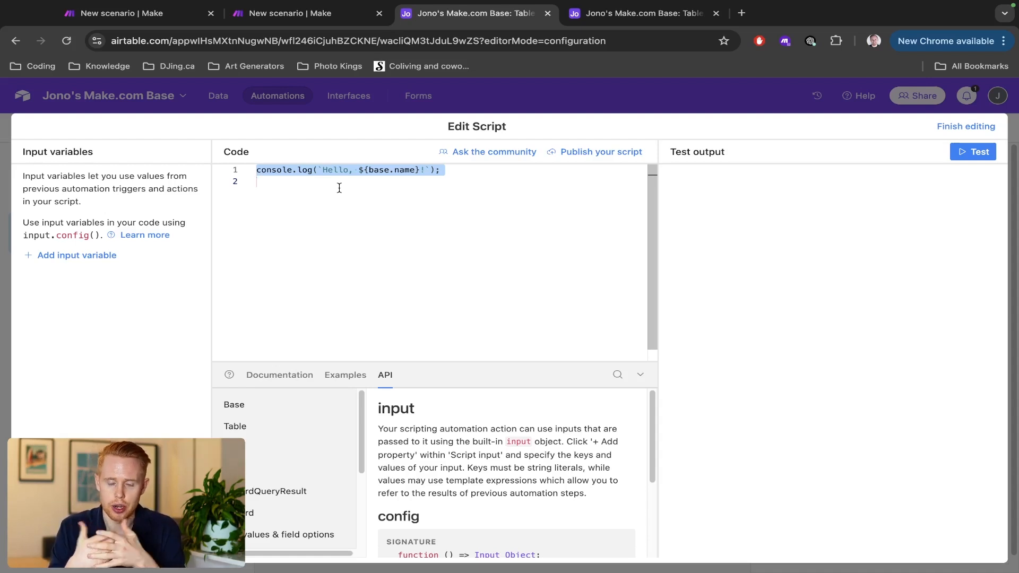
key("BackSpace")
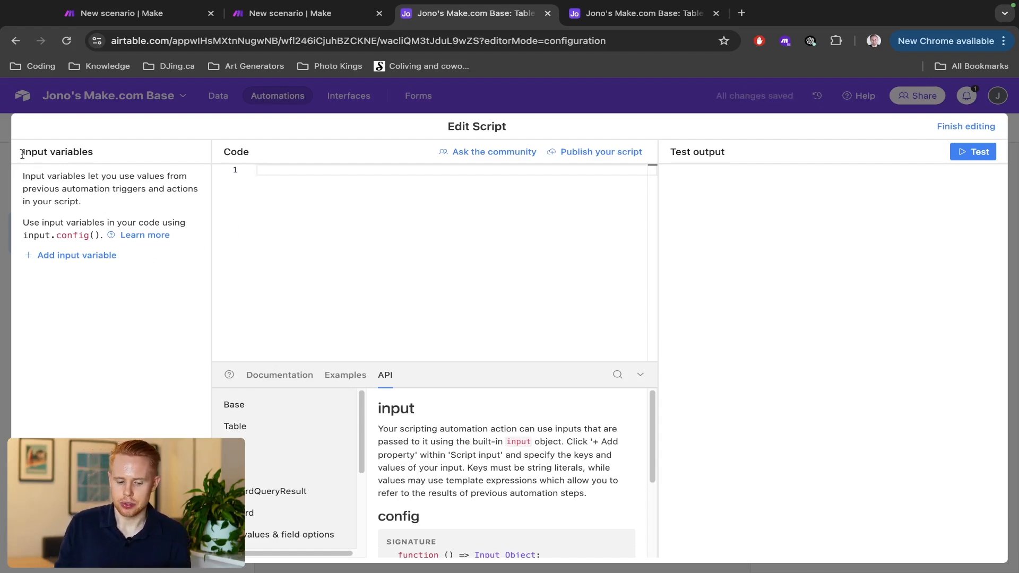
Step: Add an input variable named recordID whose value is the Airtable record ID from the trigger record
left_click_drag(21, 154, 110, 158)
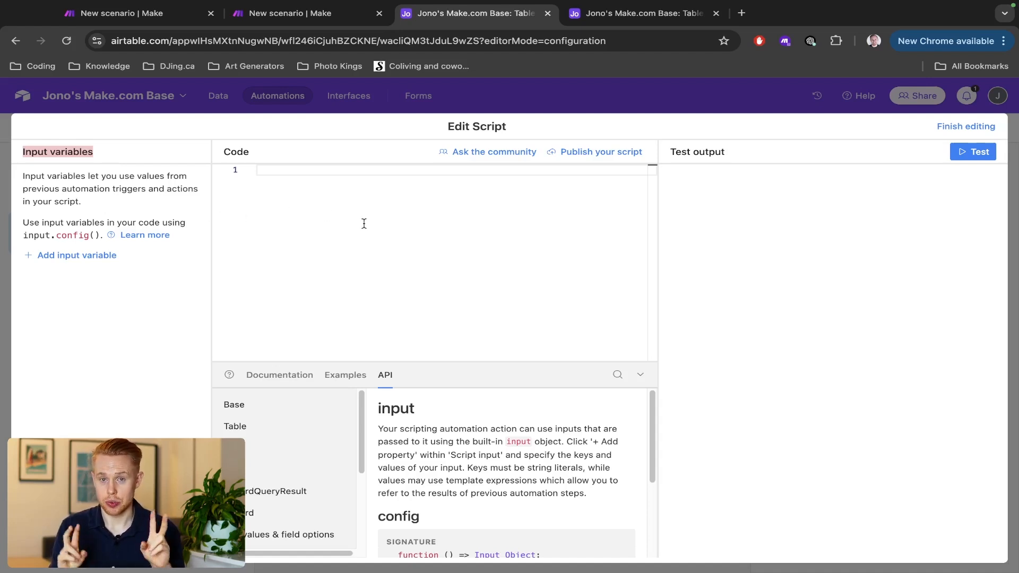
left_click(77, 256)
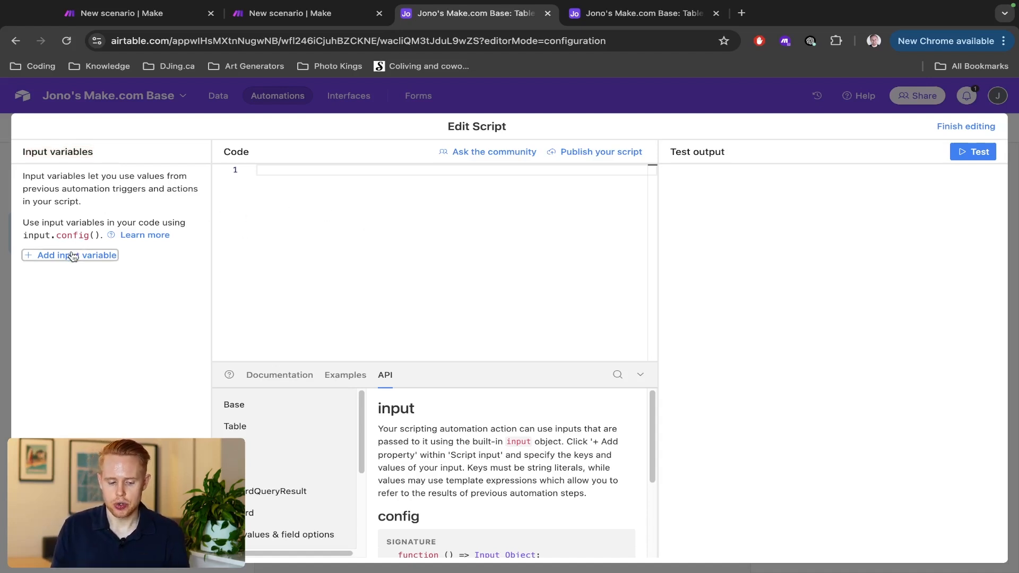
type("recor")
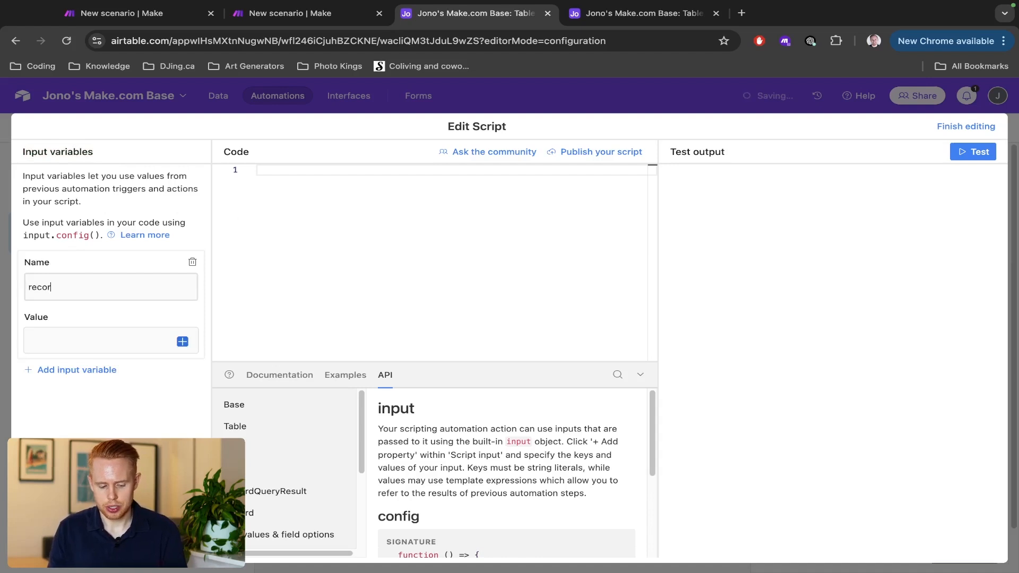
type("dID")
left_click(182, 342)
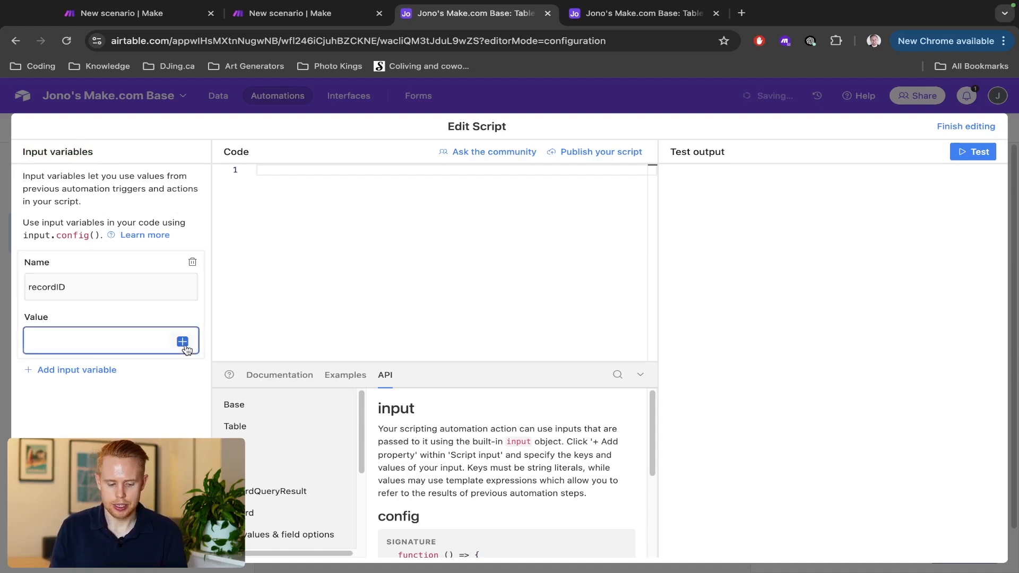
scroll(255, 441, "down", 10)
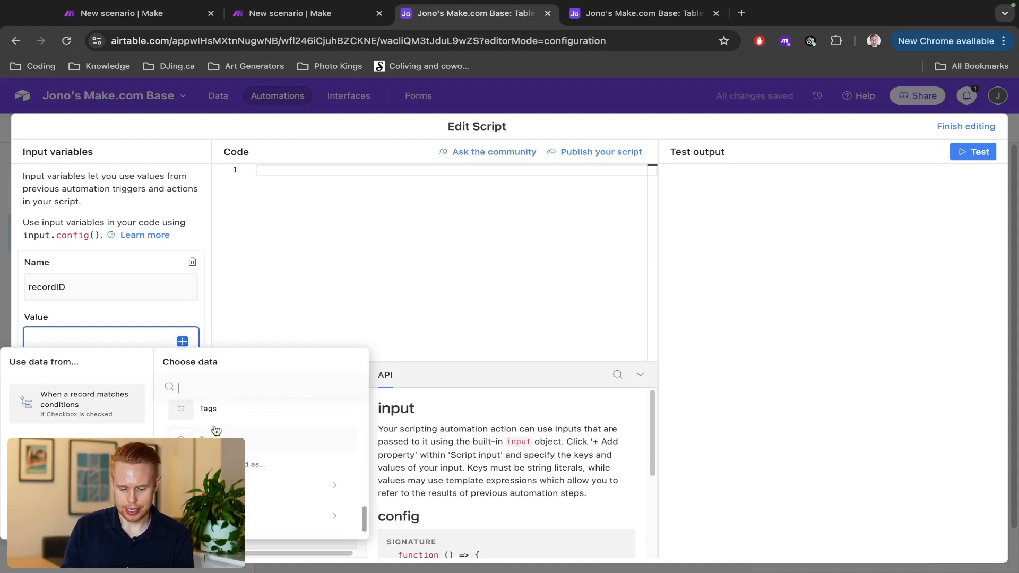
scroll(223, 416, "up", 3)
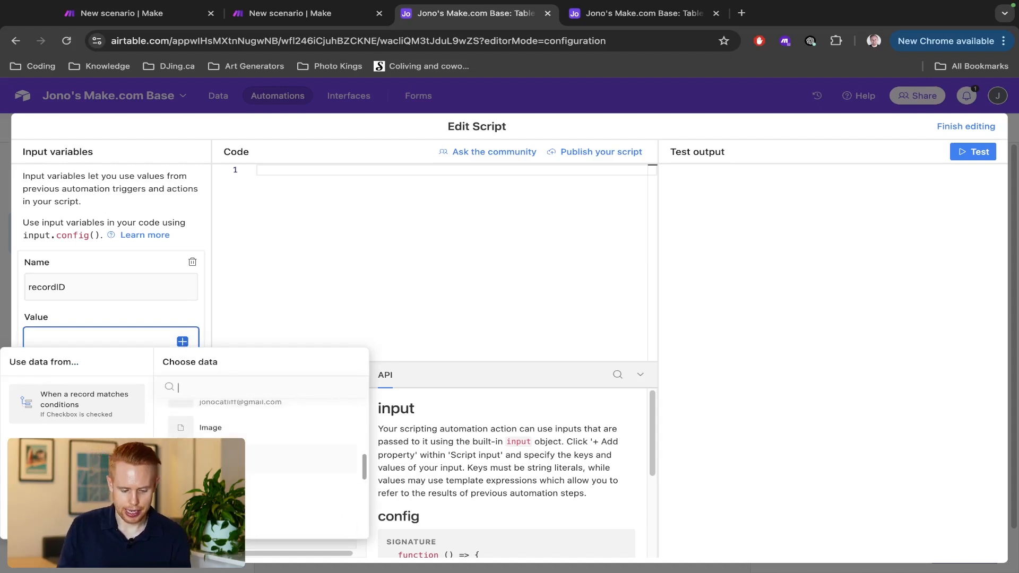
scroll(232, 436, "up", 6)
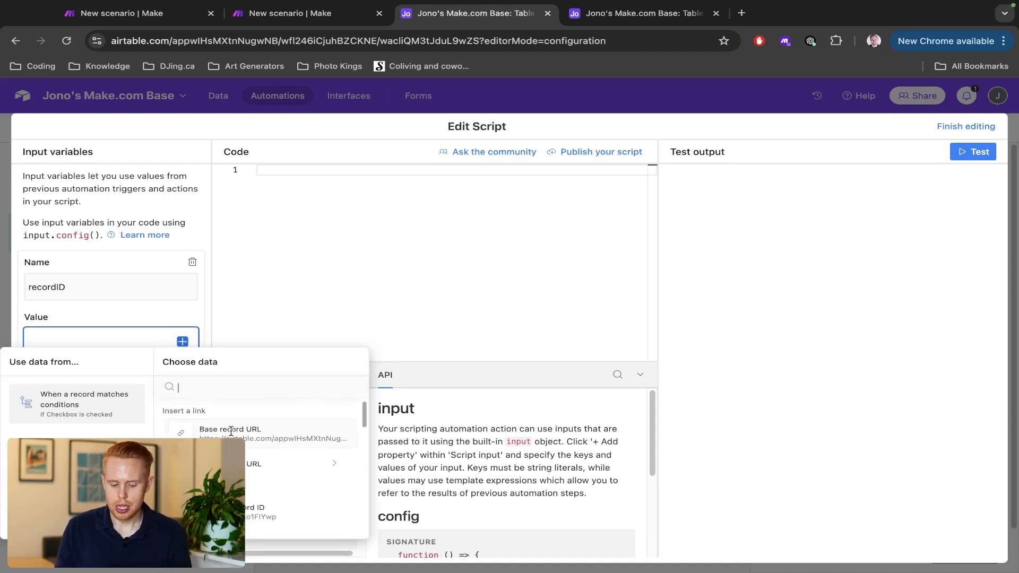
left_click(250, 514)
Step: Look at the first record in Table 1, selecting its row, and return to the script editor
key("ctrl+Tab")
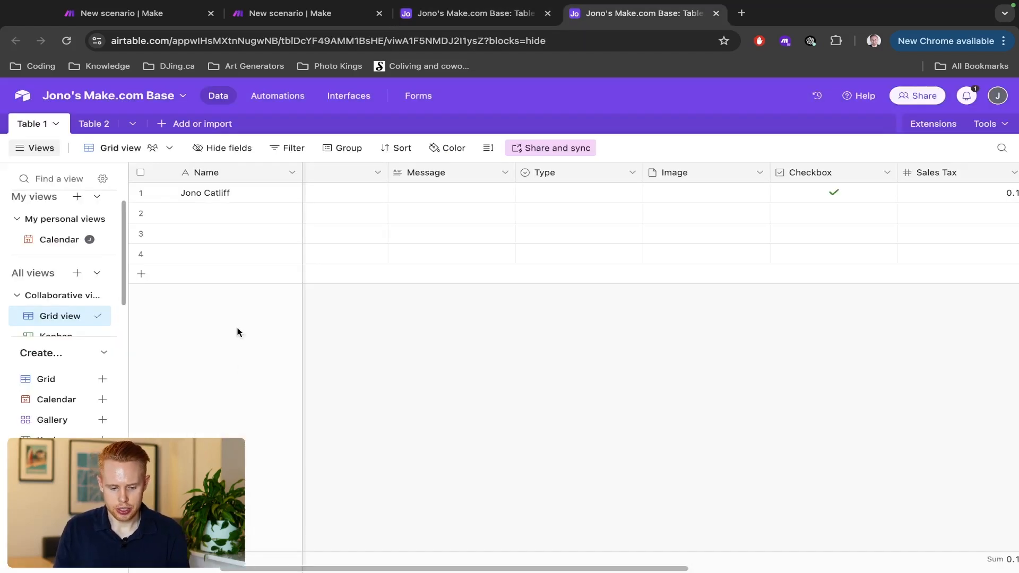
left_click(141, 193)
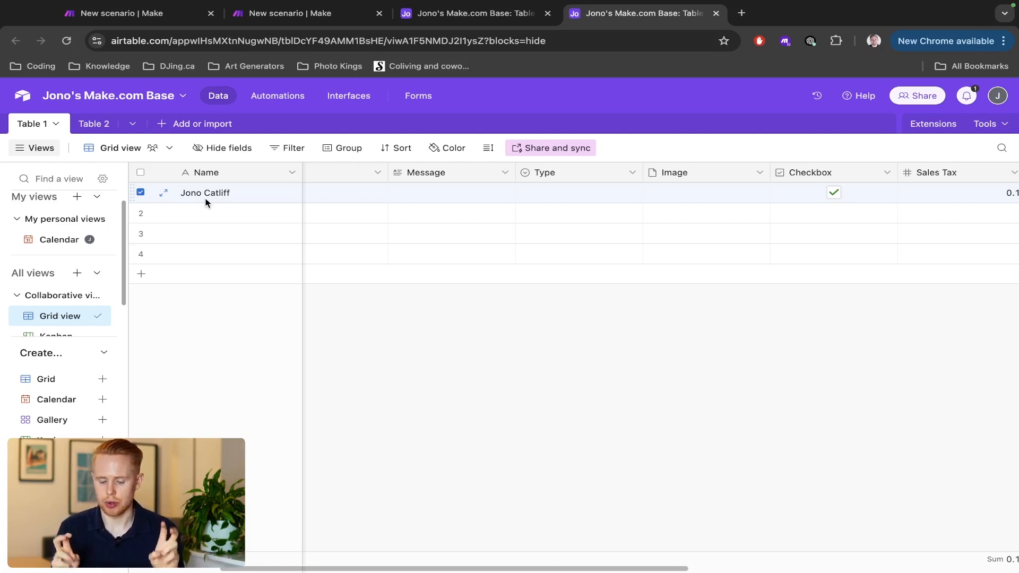
key("ctrl+shift+Tab")
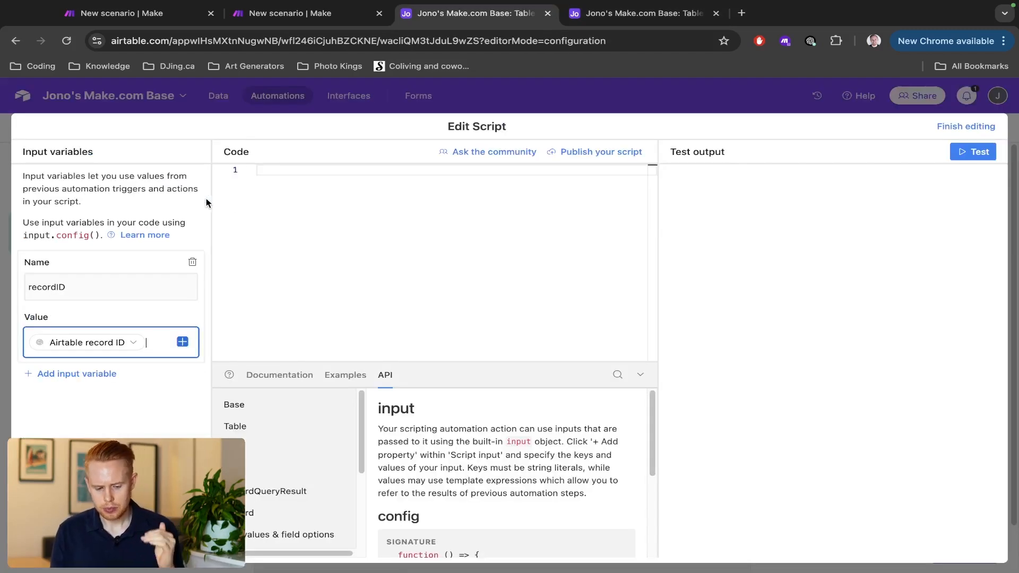
Step: Copy input.config() from the input variables instructions into the empty script
left_click(284, 189)
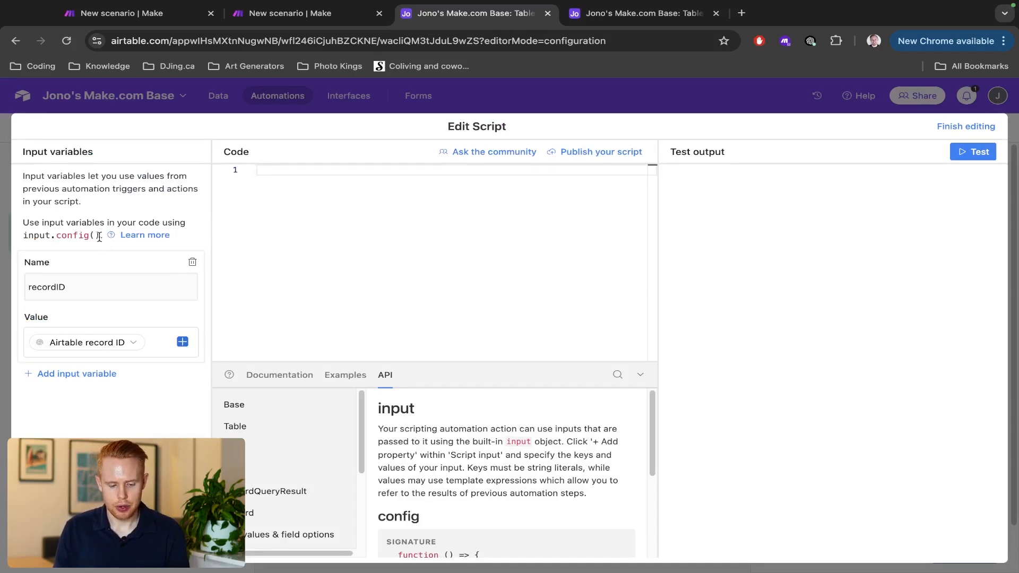
left_click_drag(99, 235, 22, 238)
key("ctrl+c")
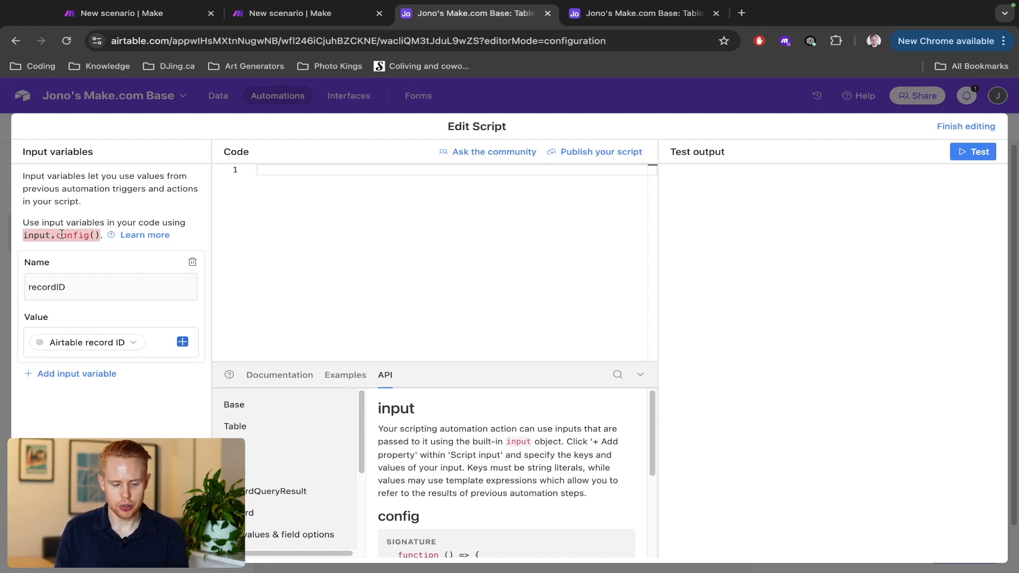
left_click(310, 186)
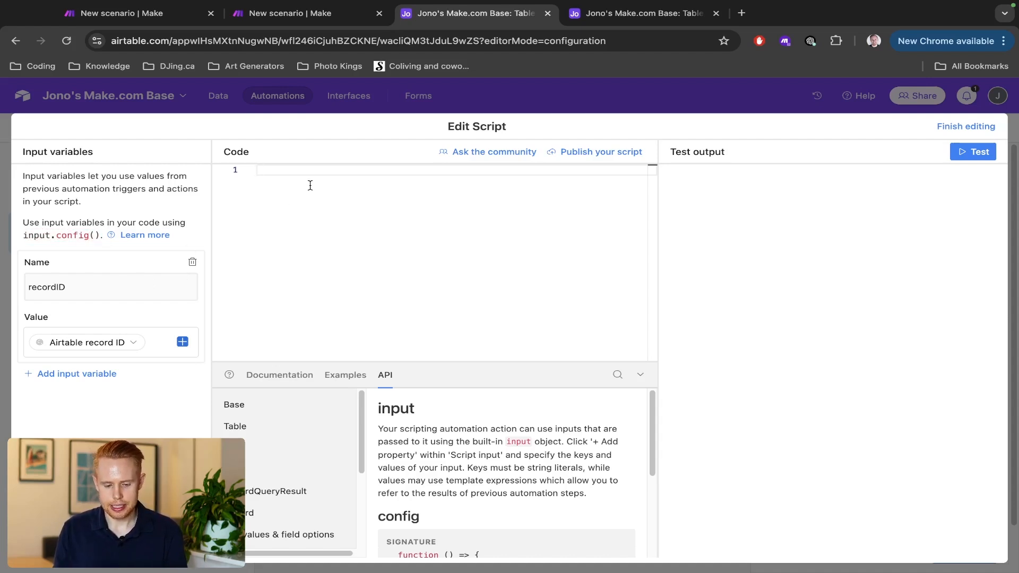
key("ctrl+v")
mouse_move(308, 170)
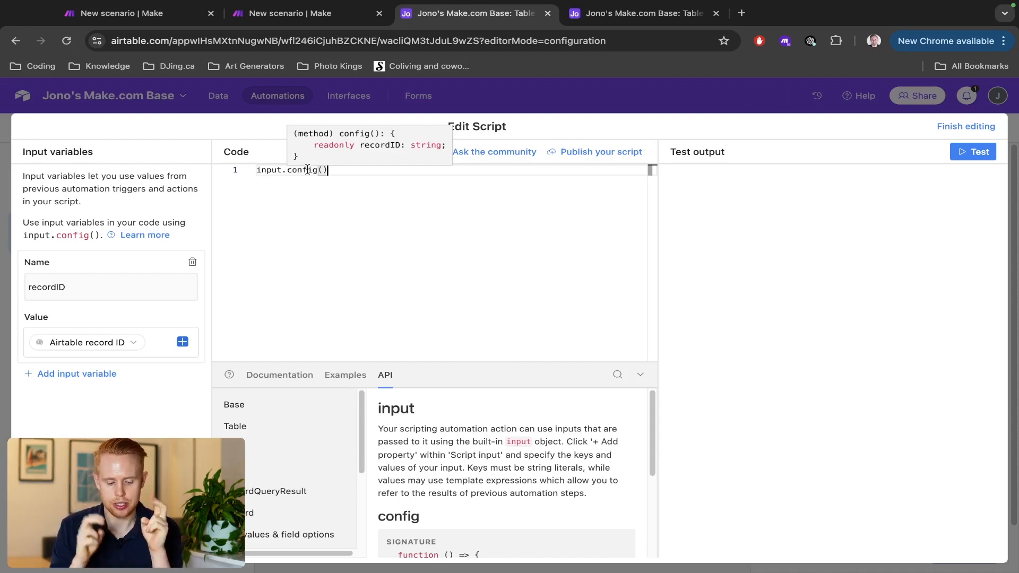
left_click(86, 373)
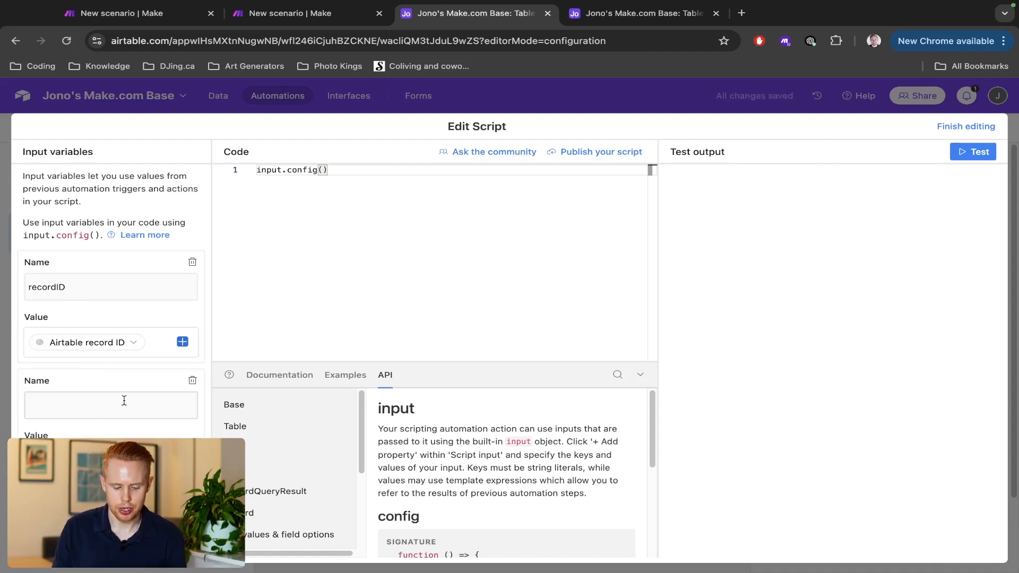
left_click(183, 460)
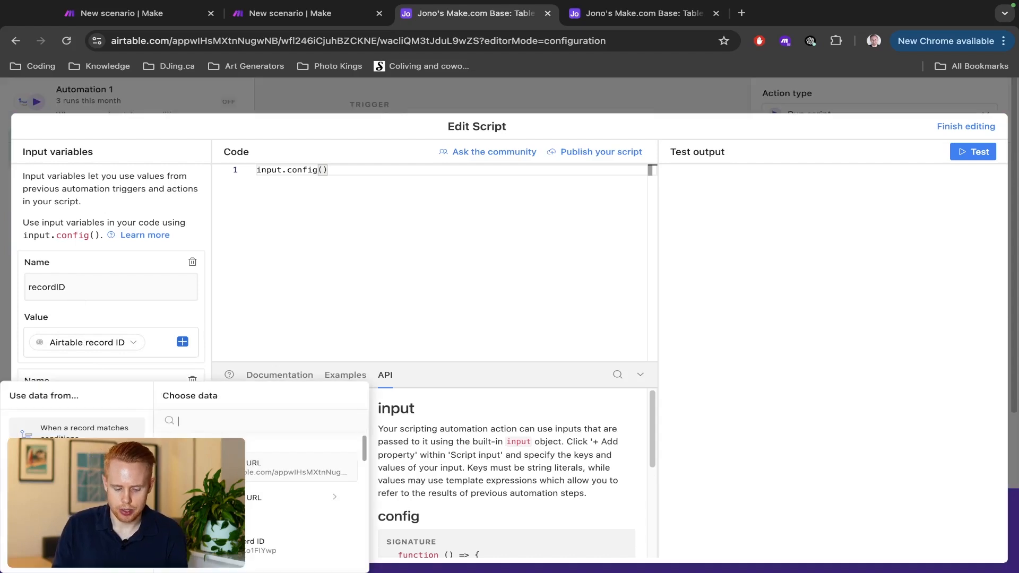
scroll(297, 494, "down", 2)
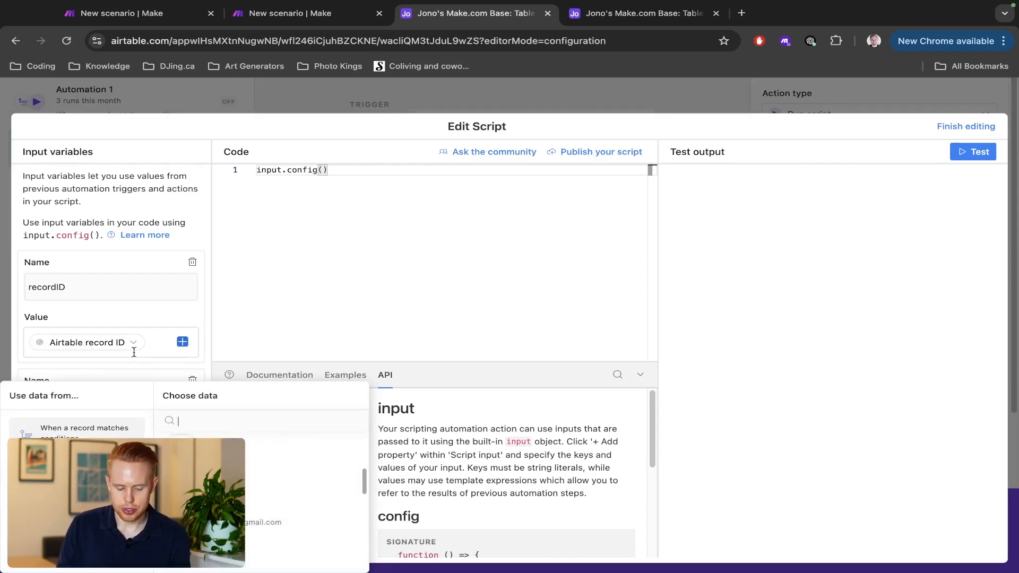
left_click(138, 322)
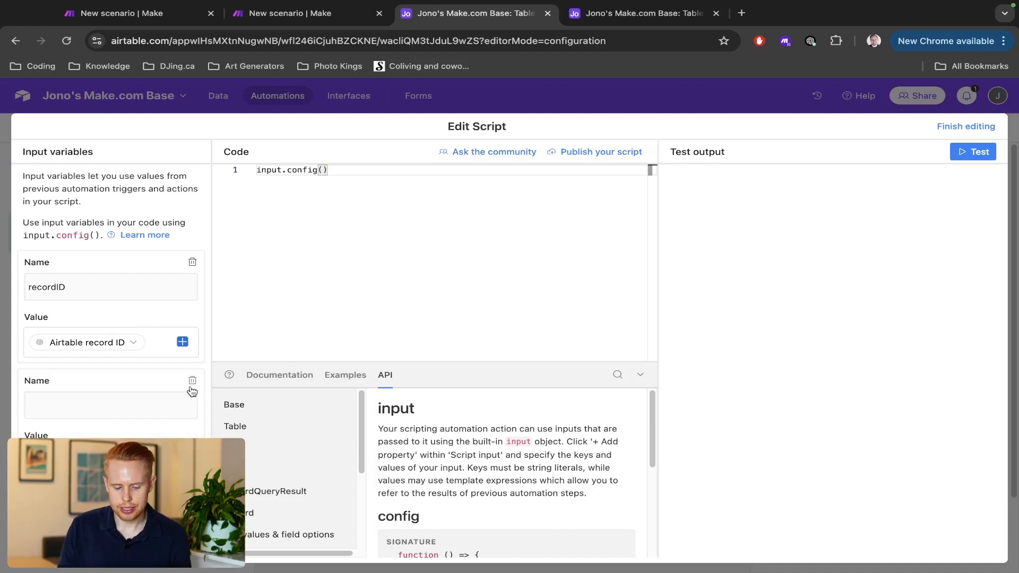
left_click(192, 381)
mouse_move(122, 346)
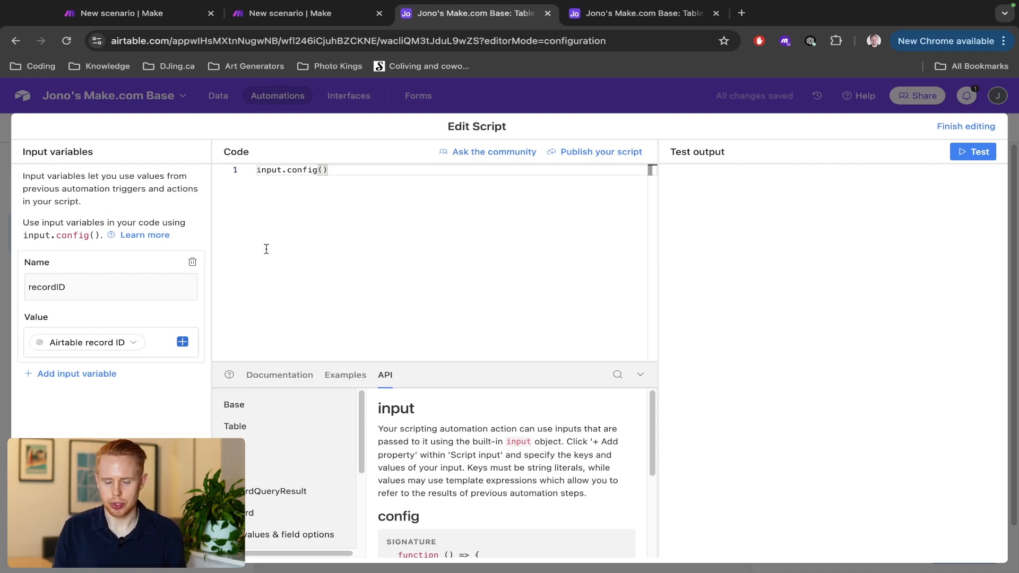
key("super+Left")
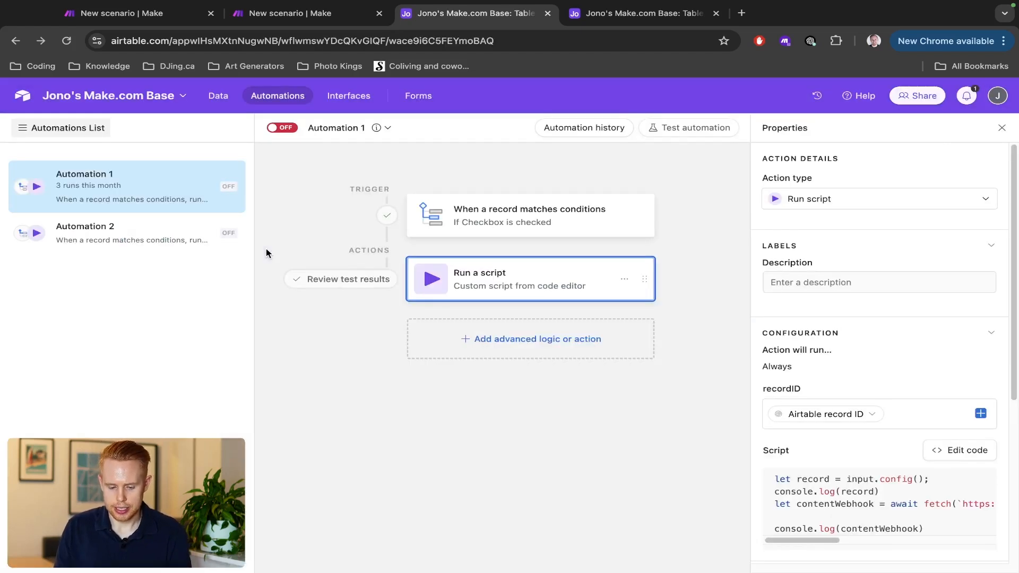
key("super+Right")
key("ctrl+Tab")
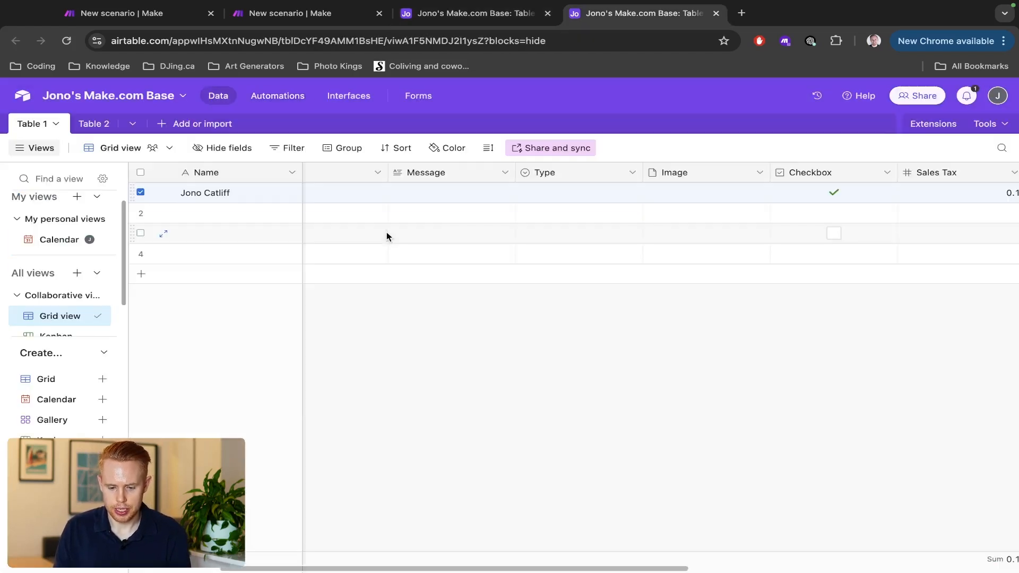
key("ctrl+shift+Tab")
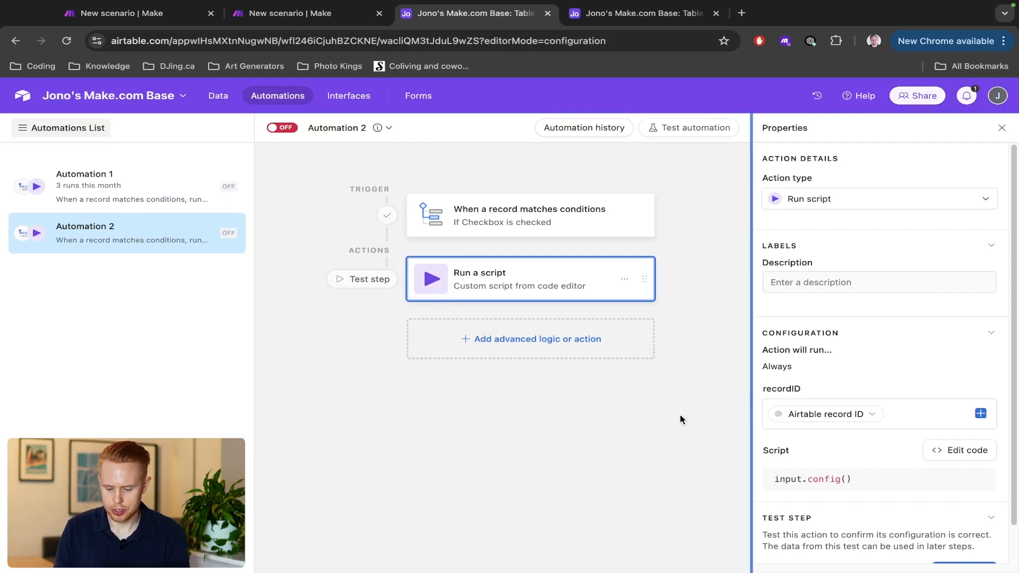
mouse_move(553, 258)
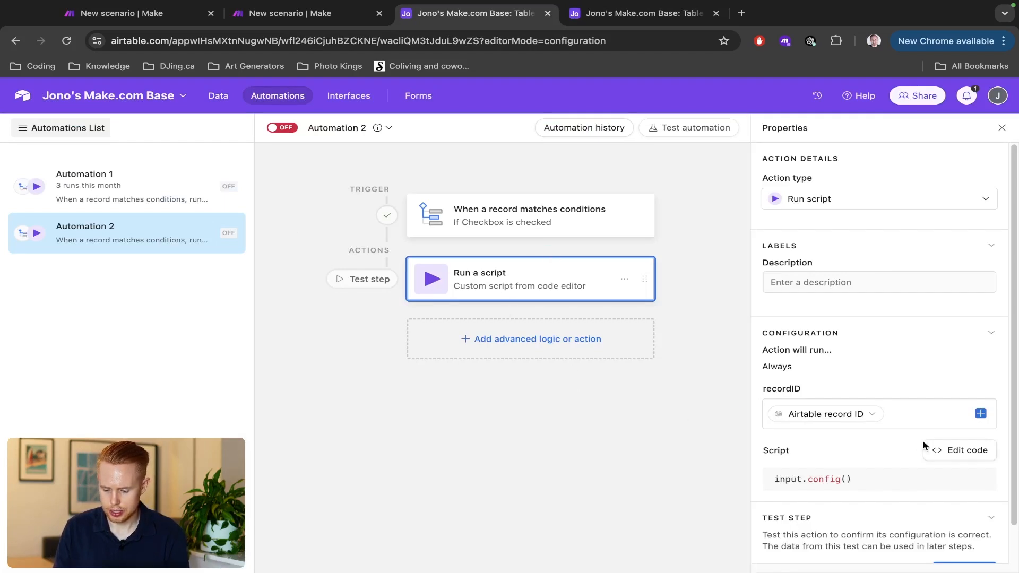
left_click(948, 452)
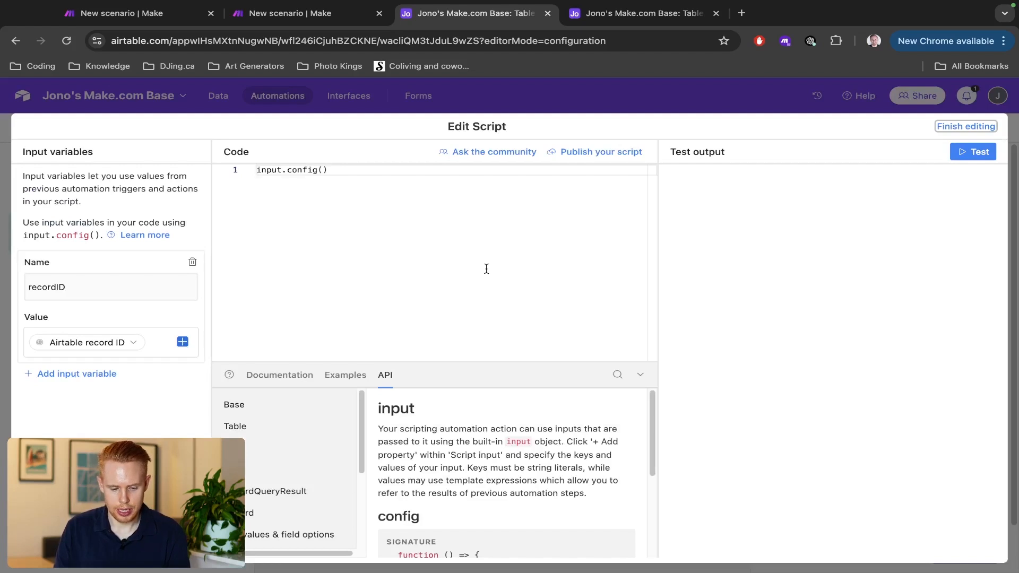
Step: Assign input.config() to a variable with let record = and add the line console.log(record) below it
left_click(486, 268)
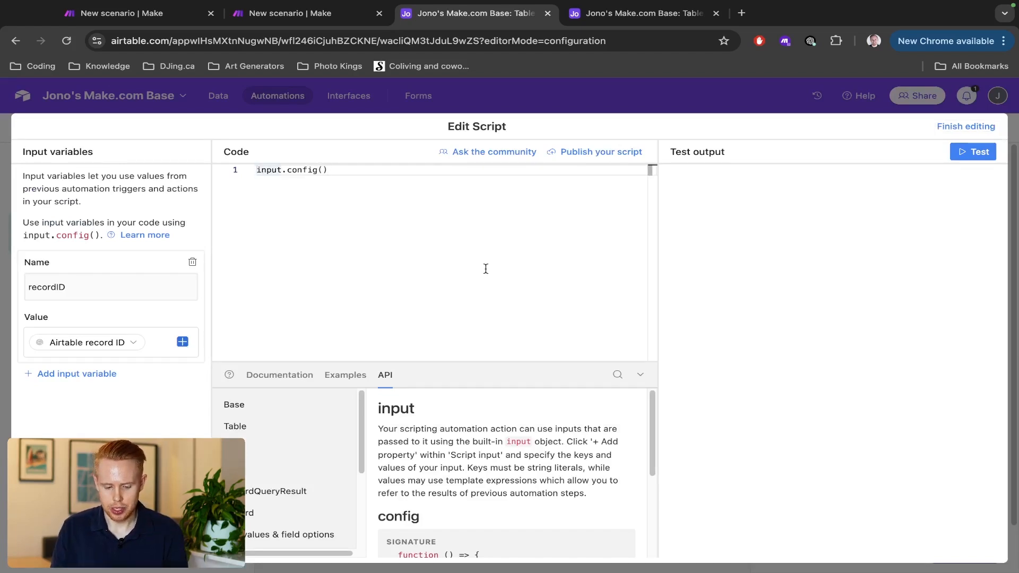
type("let record ")
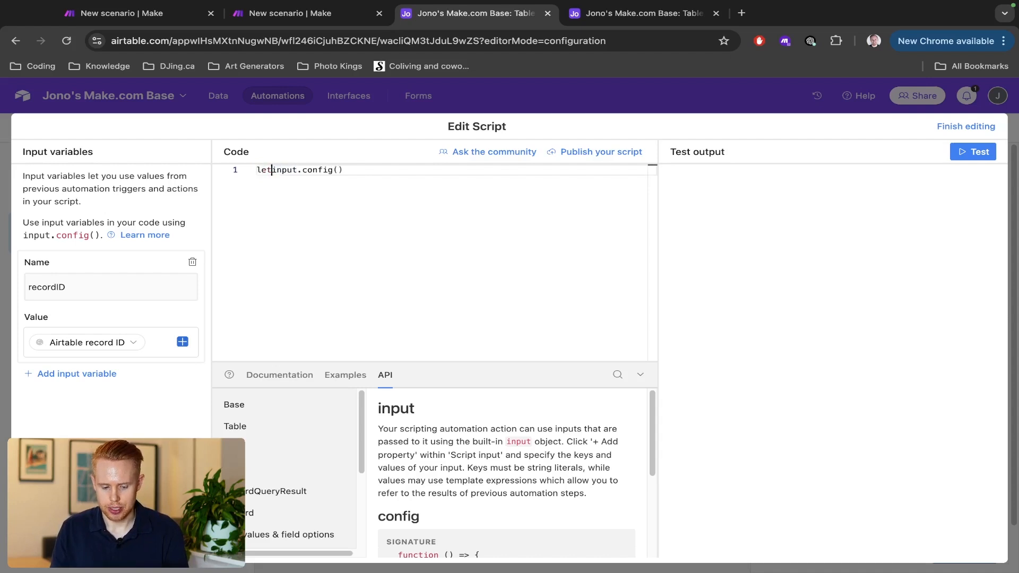
type("=")
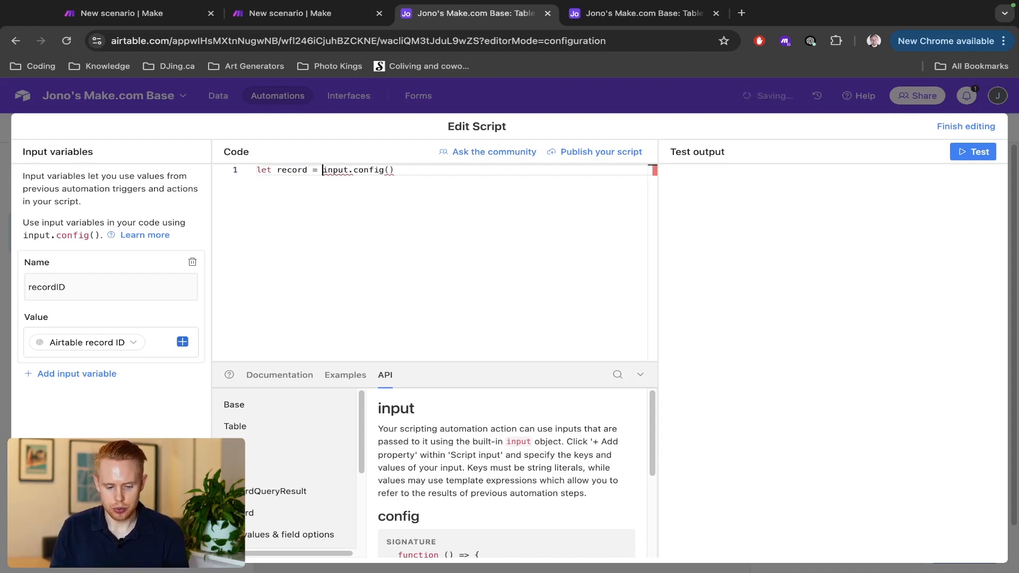
key("super+Right")
key("Return")
type("c")
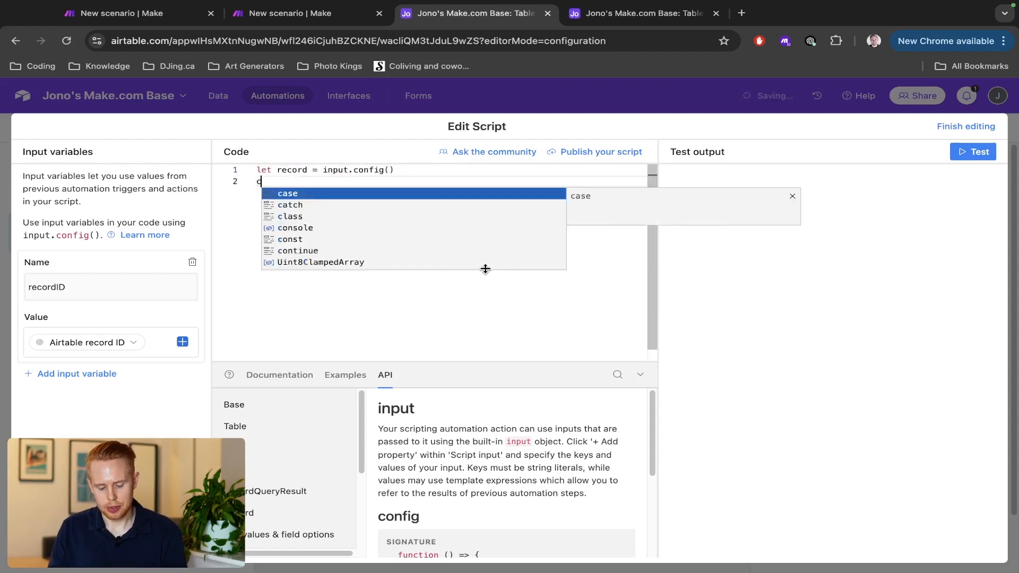
type("onsole.log(record")
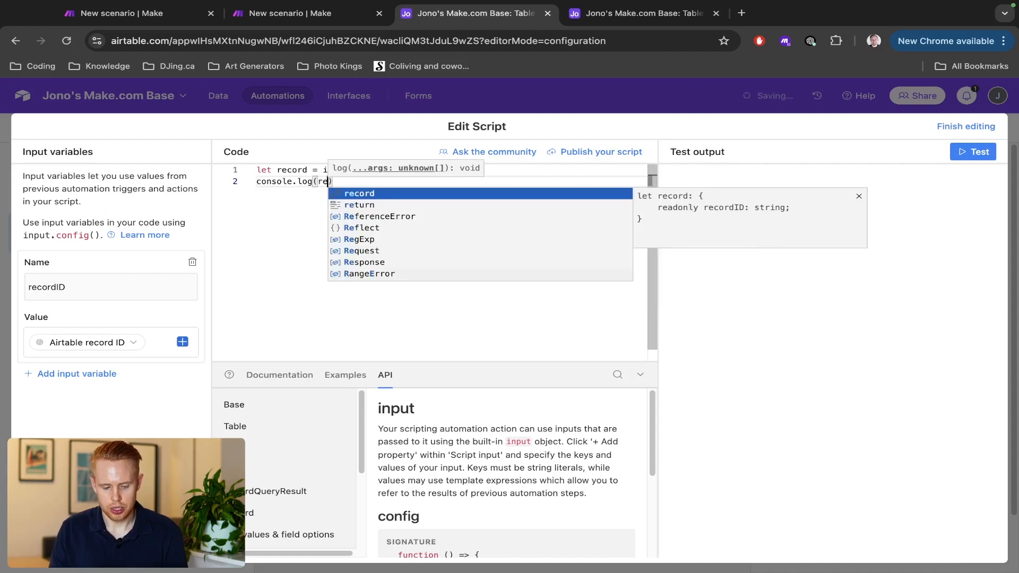
Step: Test the script and compare its logged output with the input.config() call and the recordID variable
left_click(978, 151)
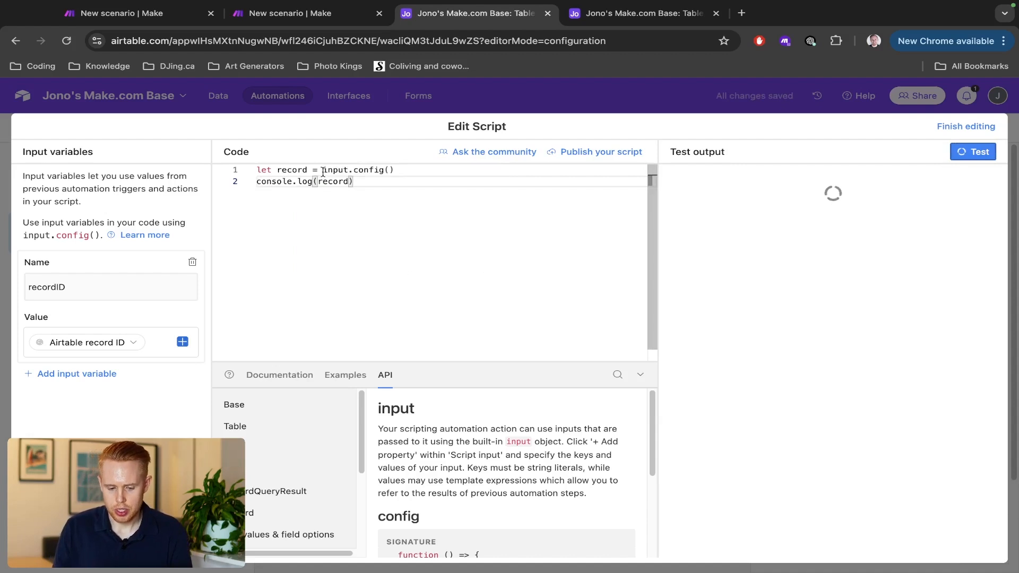
left_click_drag(323, 170, 409, 170)
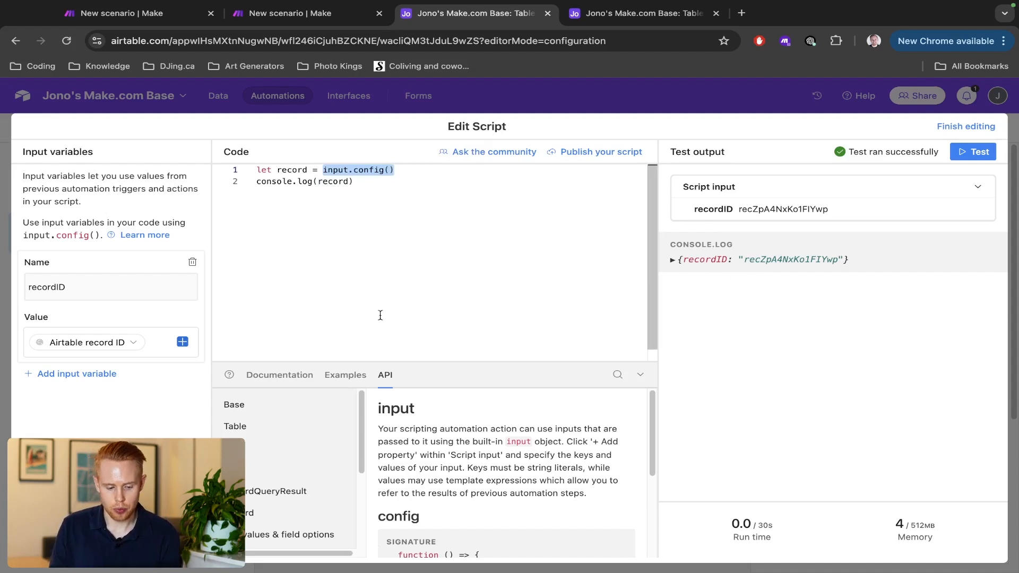
double_click(87, 293)
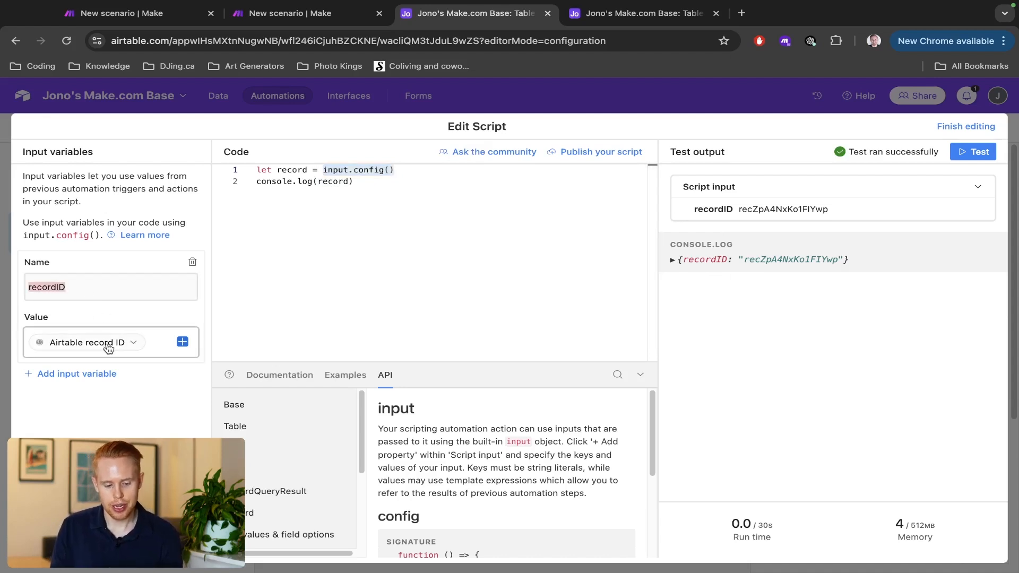
mouse_move(109, 348)
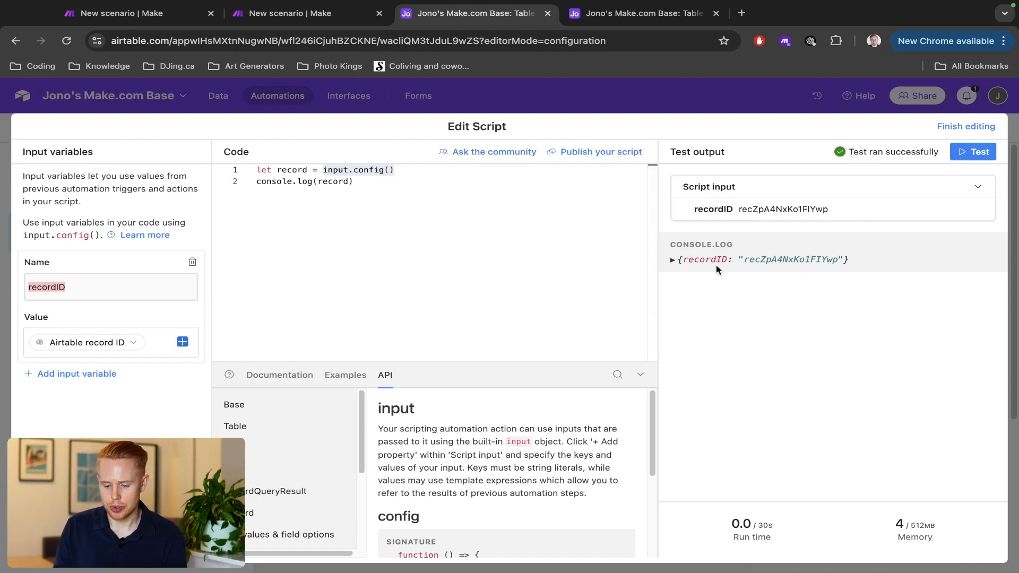
Step: Switch to the Make scenario and examine the output bundle of the custom webhook's last run
key("ctrl+shift+Tab")
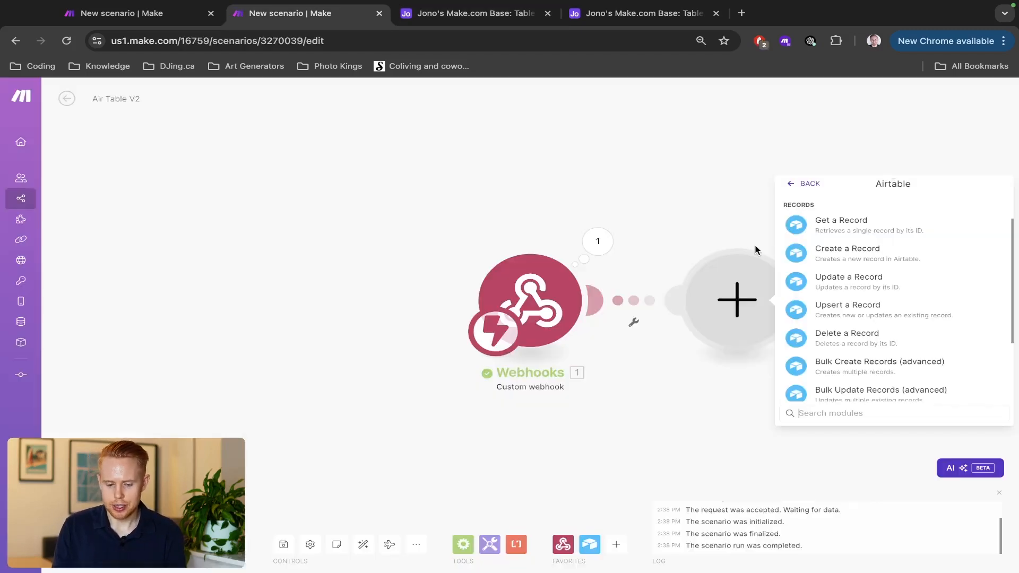
left_click(599, 243)
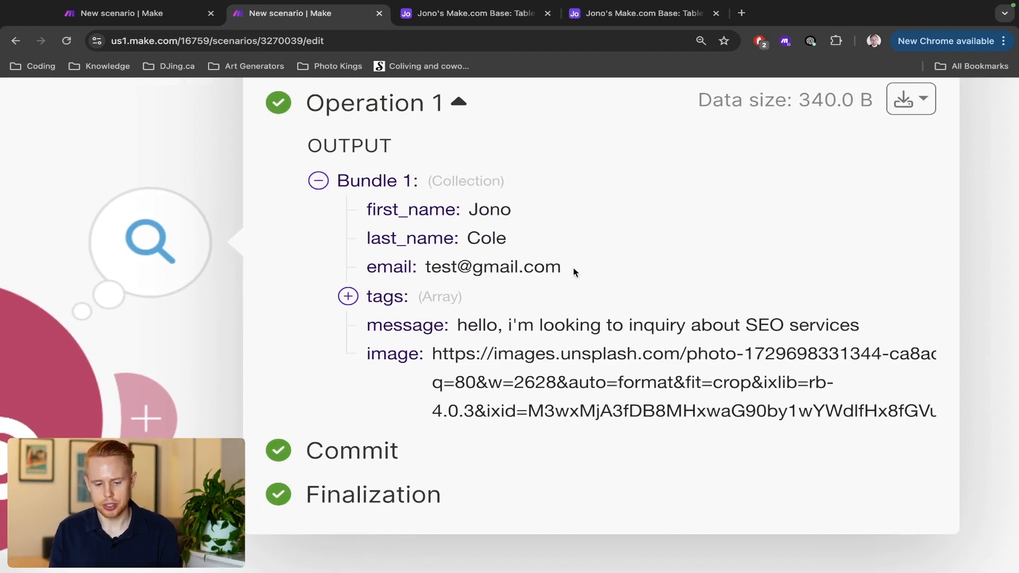
Step: Compare the script's logged recordID value with the Make webhook's last output bundle, expanding its tags array
key("ctrl+Tab")
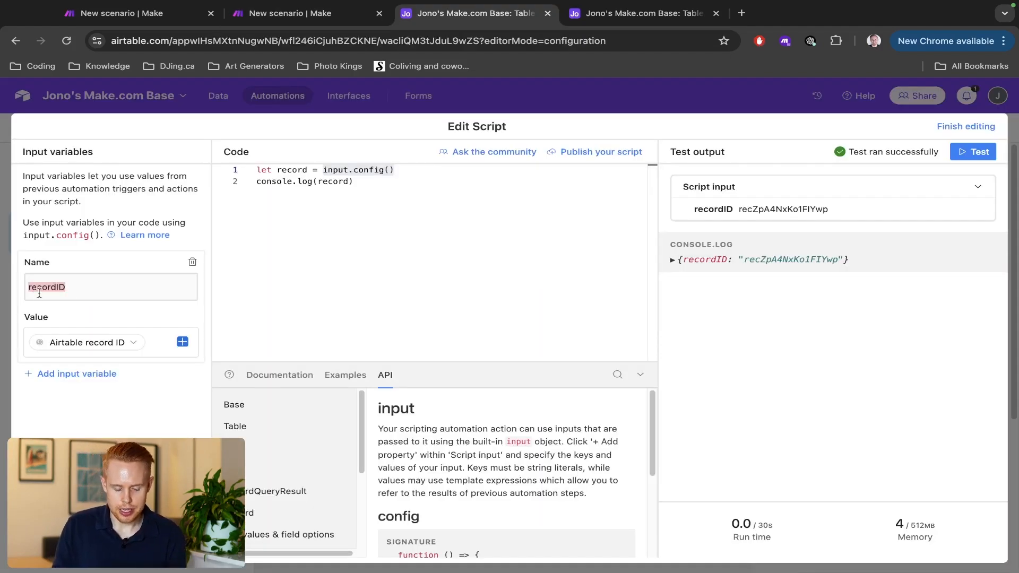
double_click(777, 261)
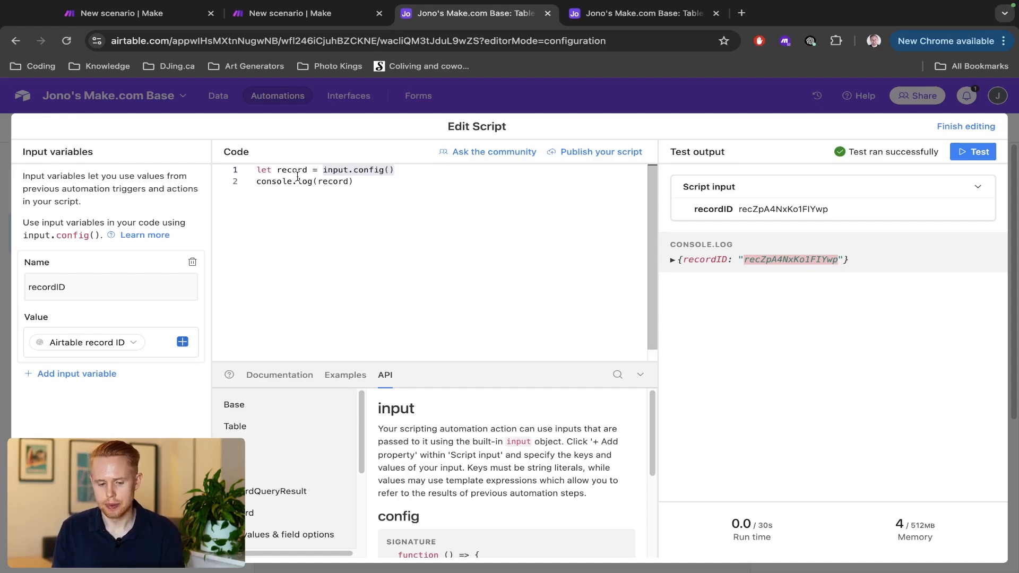
key("ctrl+shift+Tab")
left_click(348, 297)
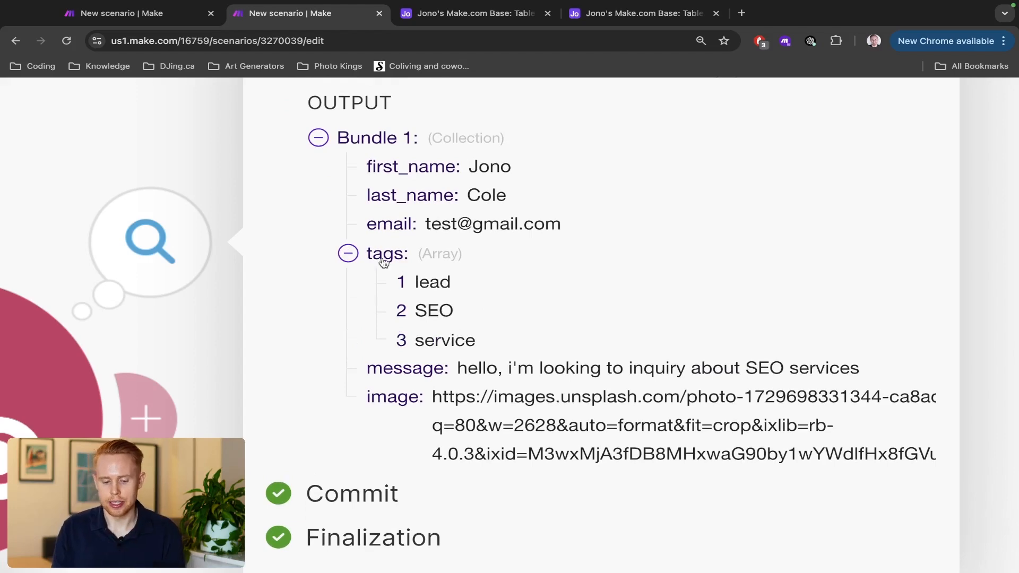
key("ctrl+Tab")
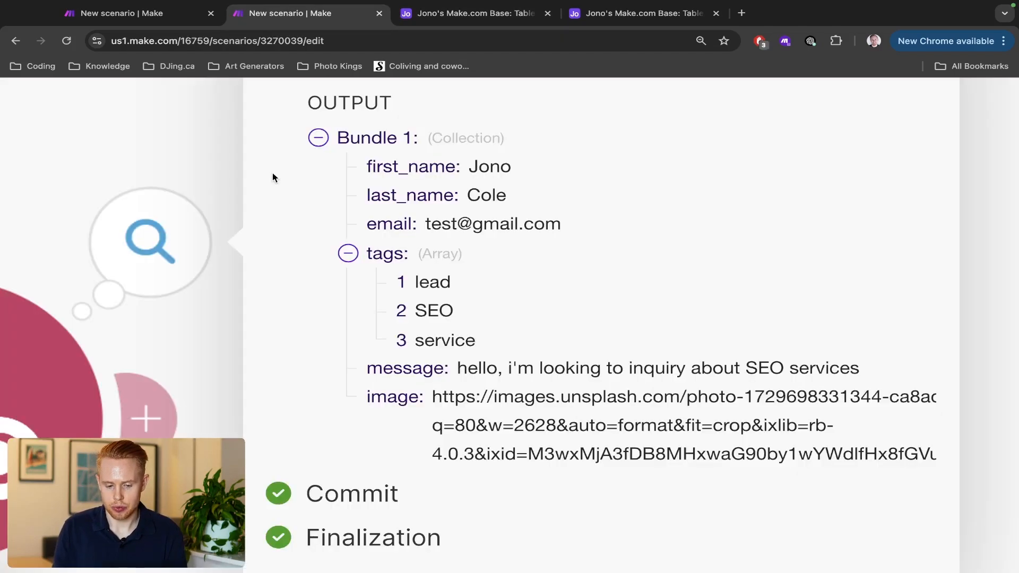
key("ctrl+shift+Tab")
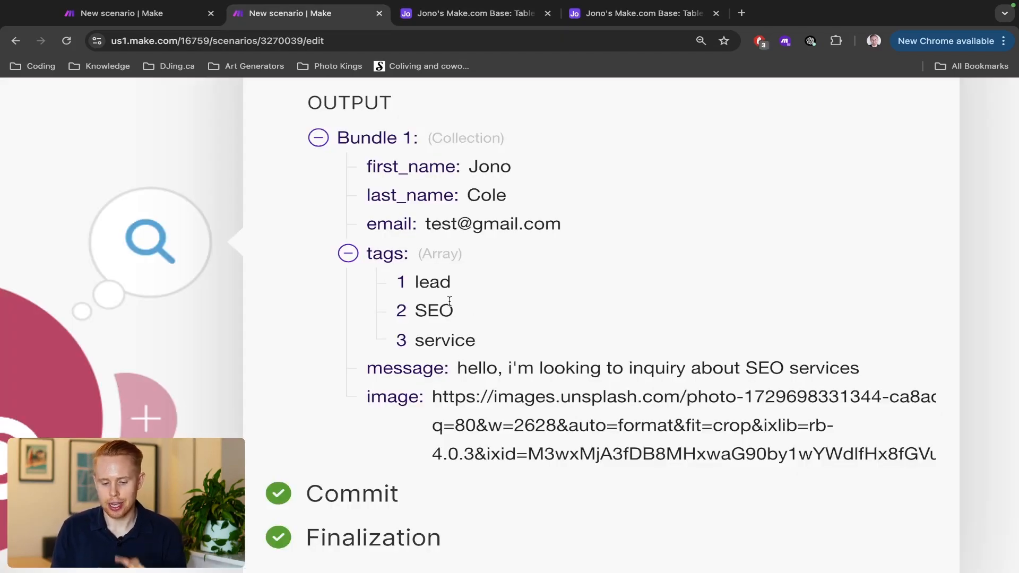
key("ctrl+Tab")
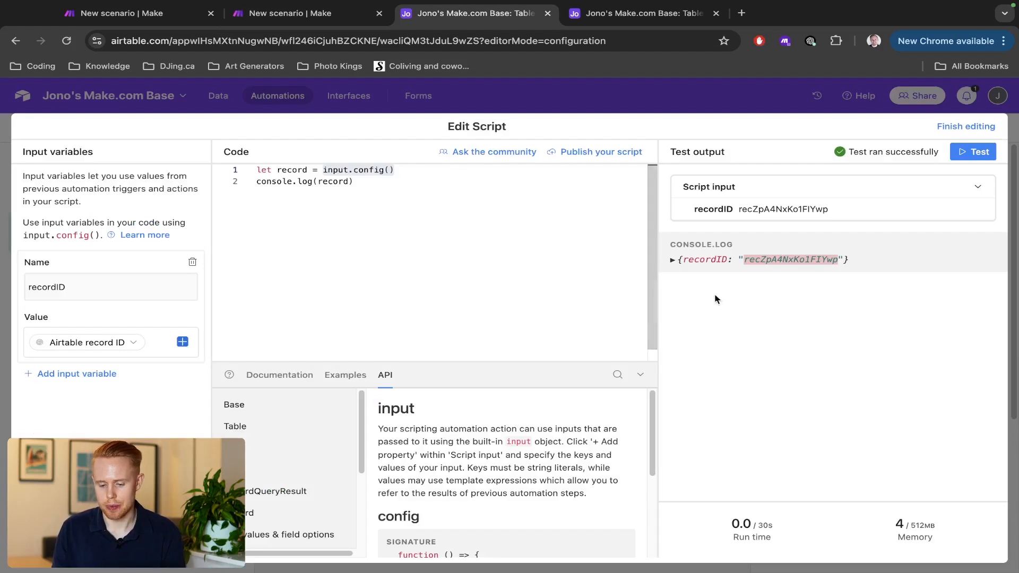
left_click(434, 204)
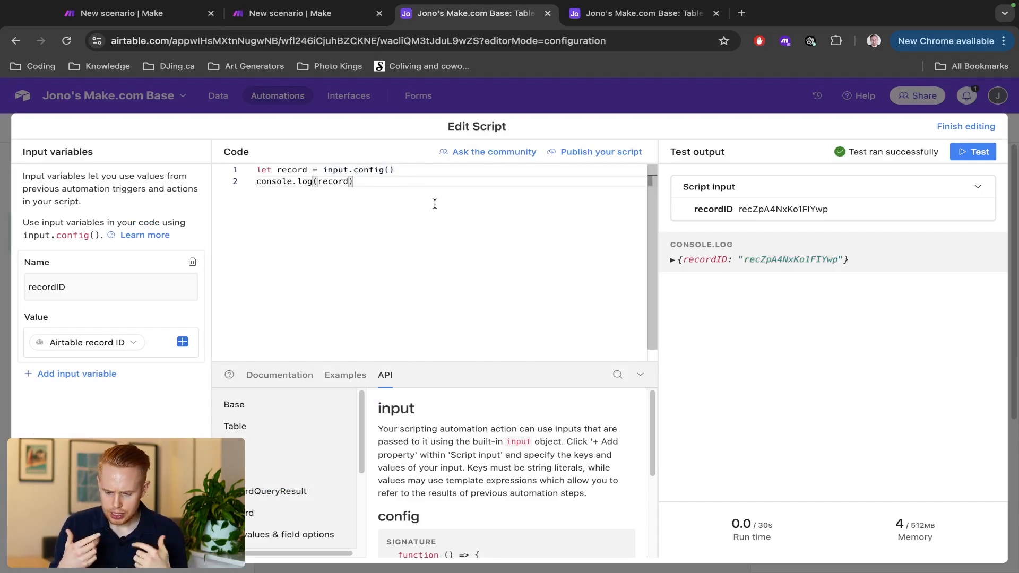
key("ctrl+shift+Tab")
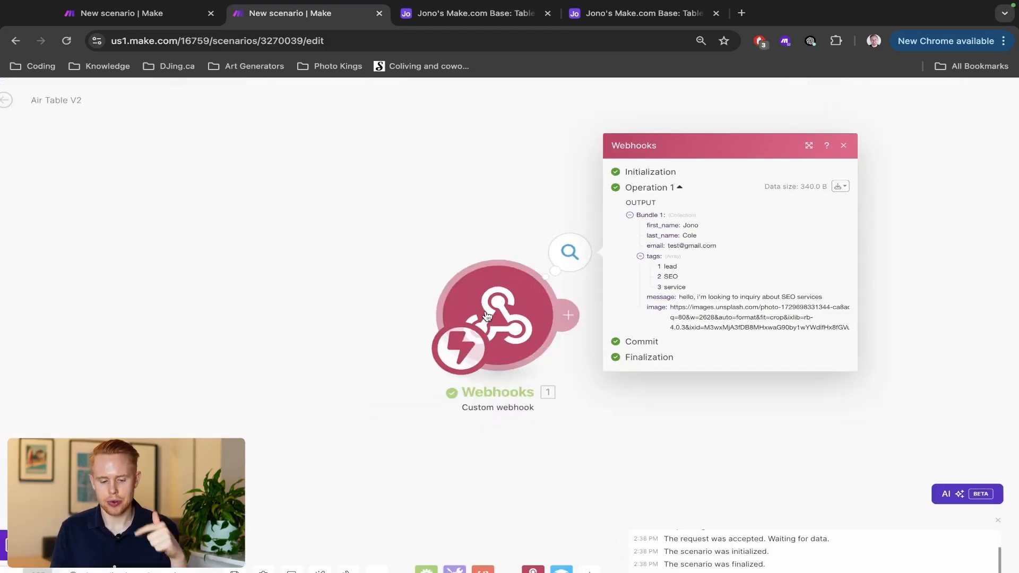
key("ctrl+Tab")
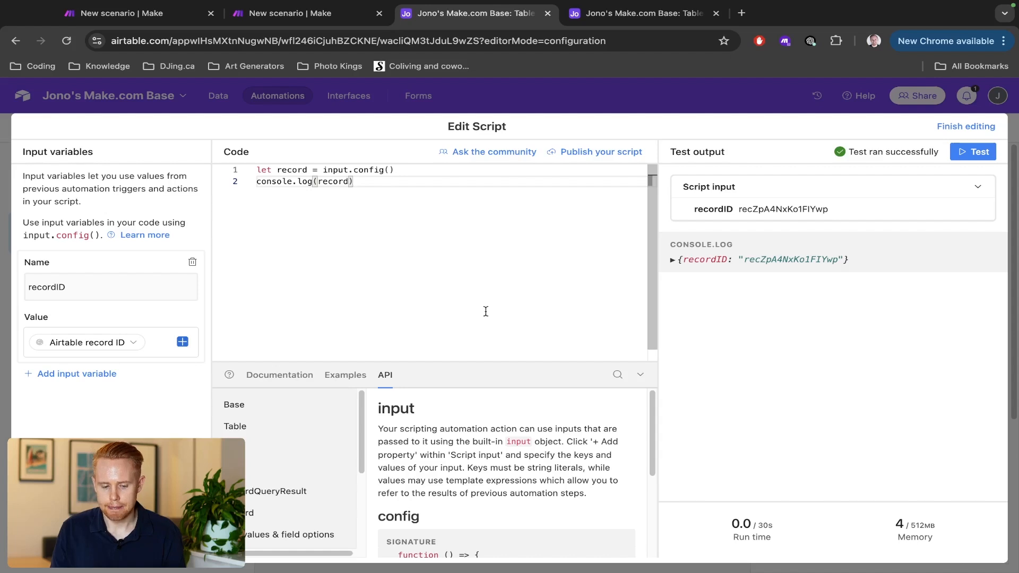
Step: Start a webhook variable declaration with let webhook = on line 4 of the Airtable script, leaving a blank line after console.log(record)
key("Return")
key("Return")
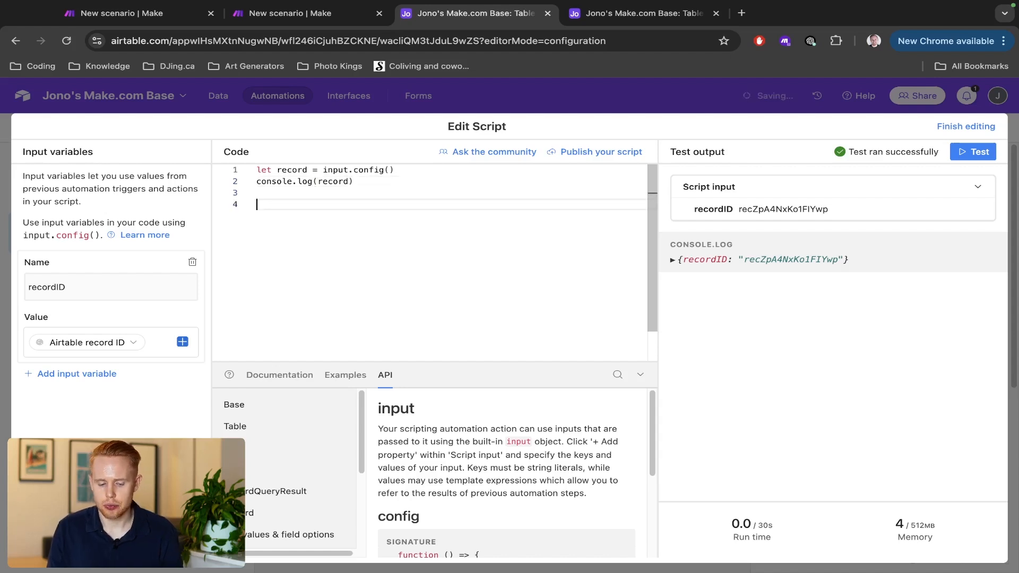
key("Up")
key("Up")
key("Down")
key("Down")
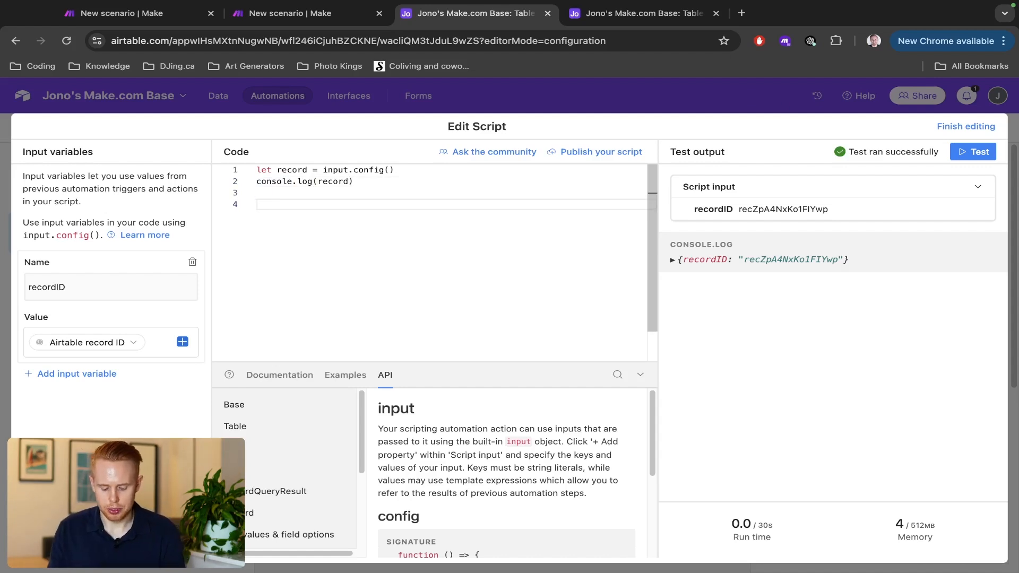
type("let ")
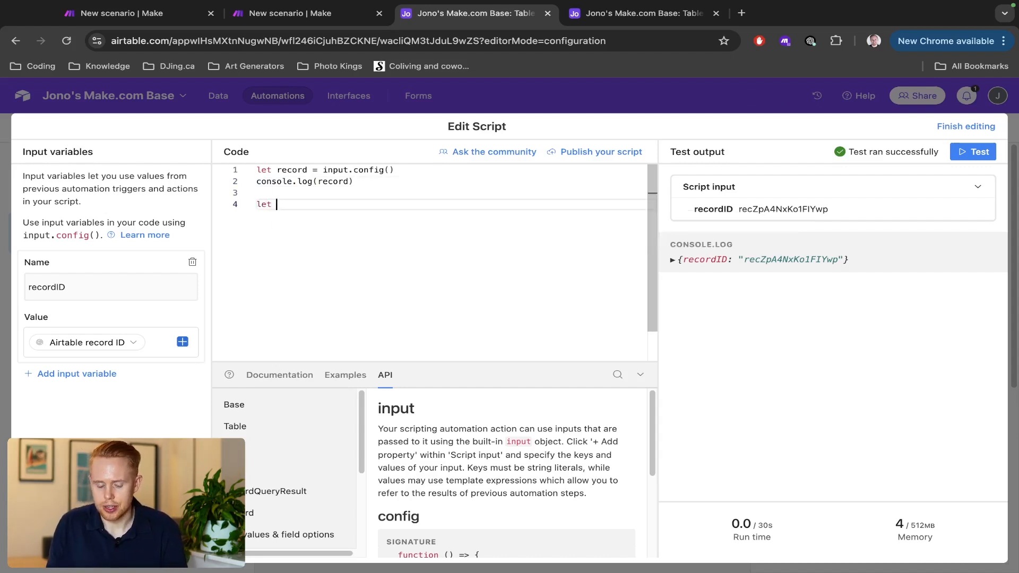
type("webhook")
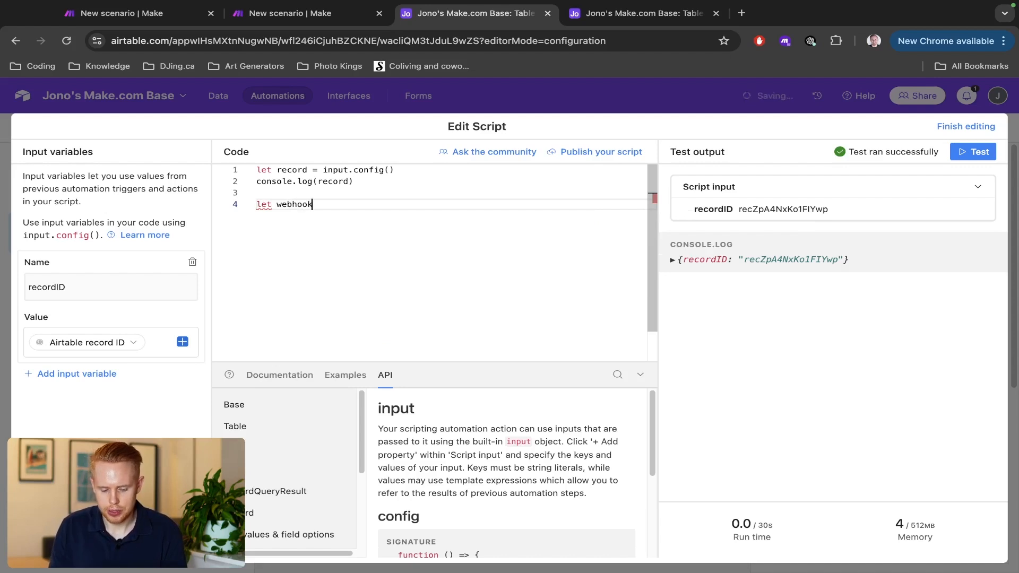
key("shift+Home")
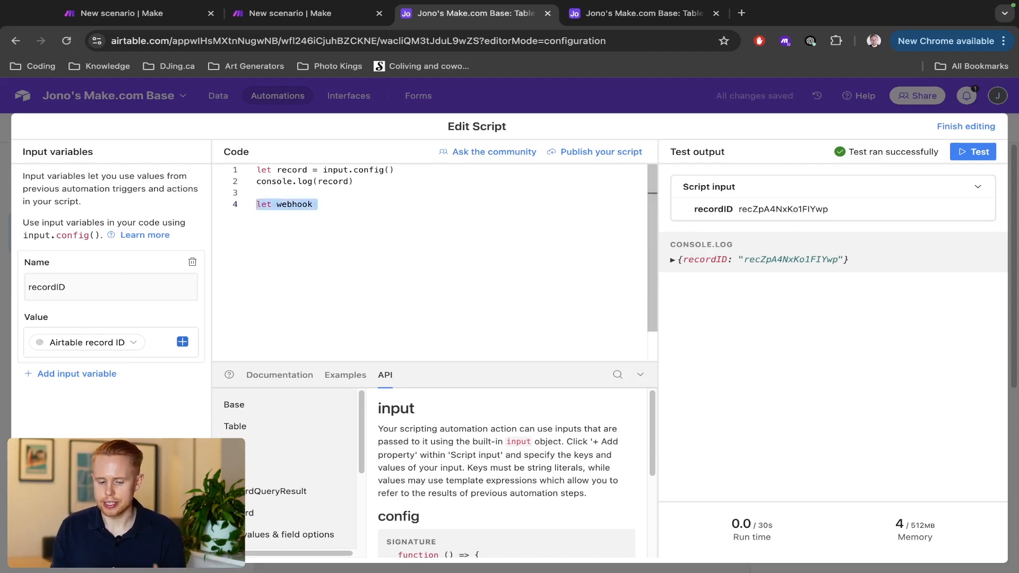
key("Up")
key("Up")
key("Up")
key("shift+super+Right")
key("Down")
key("Down")
key("Down")
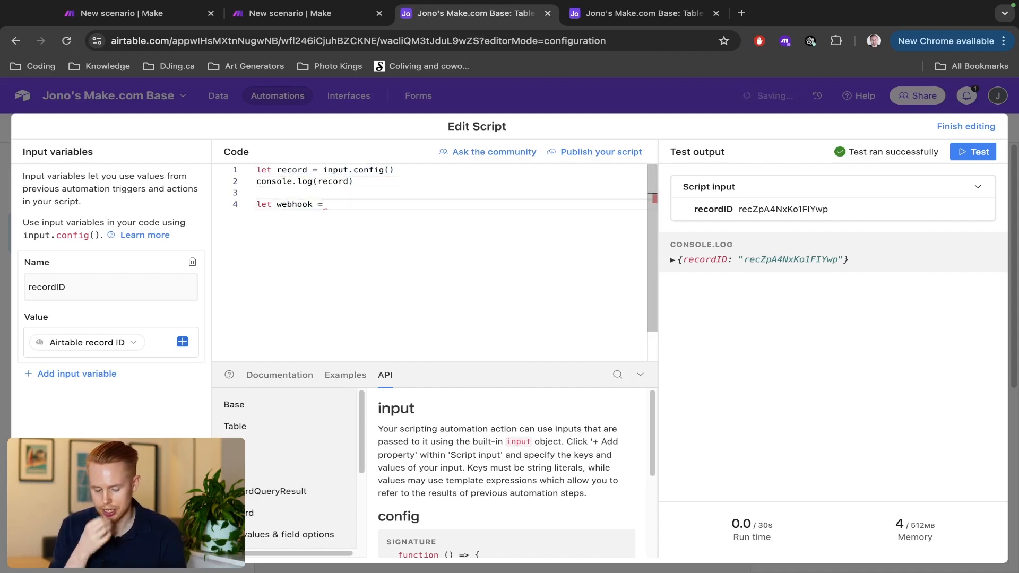
Step: Switch to Make, open the custom webhook's settings in the Air Table V2 scenario and run that scenario once
key("ctrl+shift+Tab")
key("ctrl+shift+Tab")
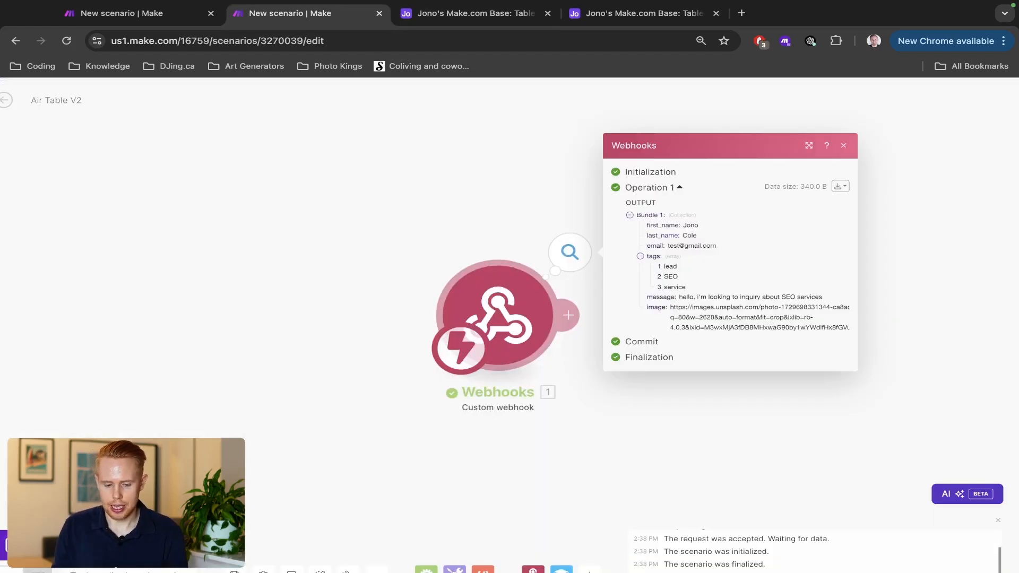
left_click_drag(472, 339, 406, 250)
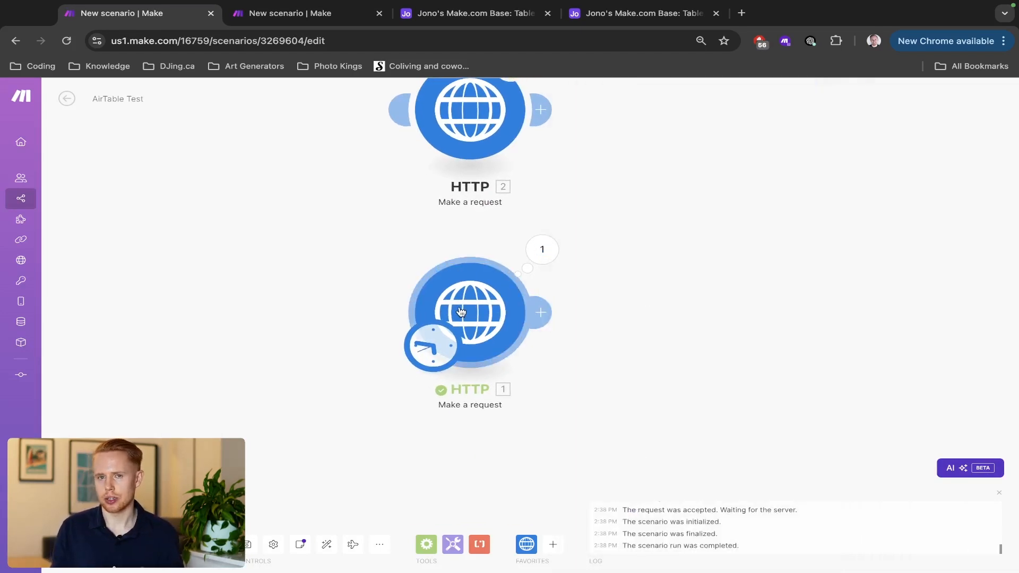
key("ctrl+Tab")
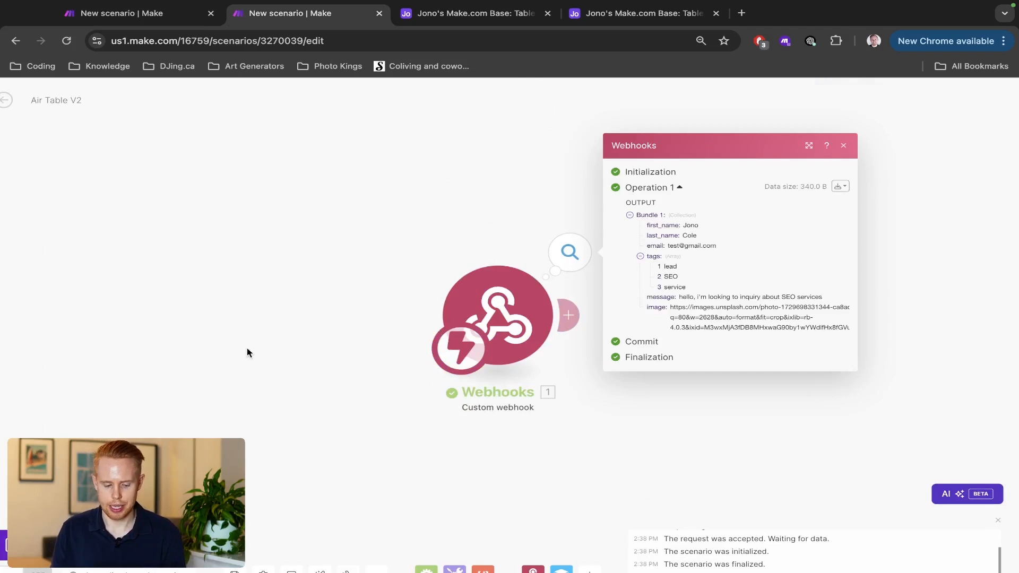
left_click(247, 348)
left_click(475, 318)
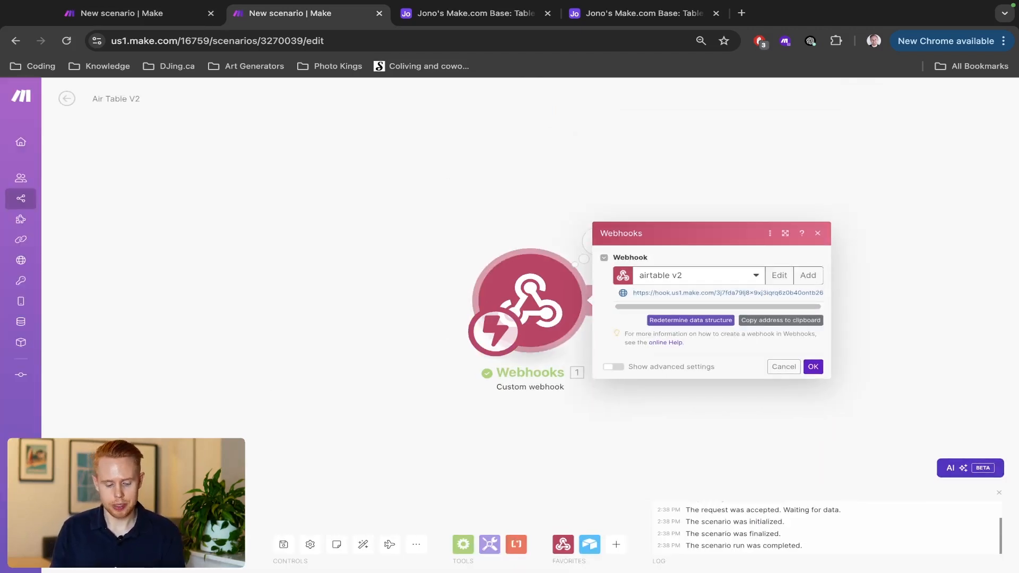
left_click(88, 544)
Step: Review the POST request's URL and JSON content in the AirTable Test scenario's HTTP module, and send it to the webhook
key("ctrl+shift+Tab")
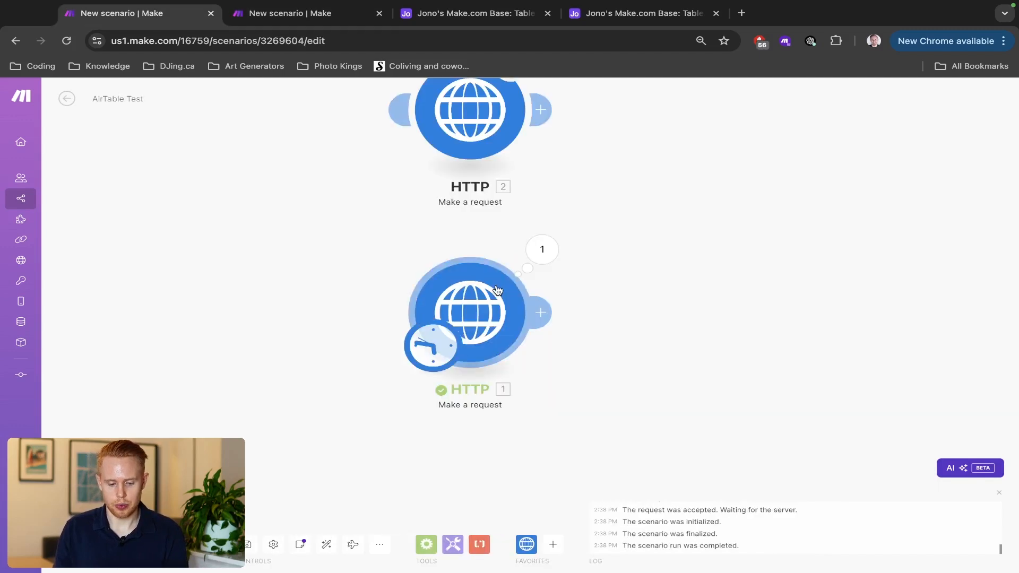
left_click(516, 278)
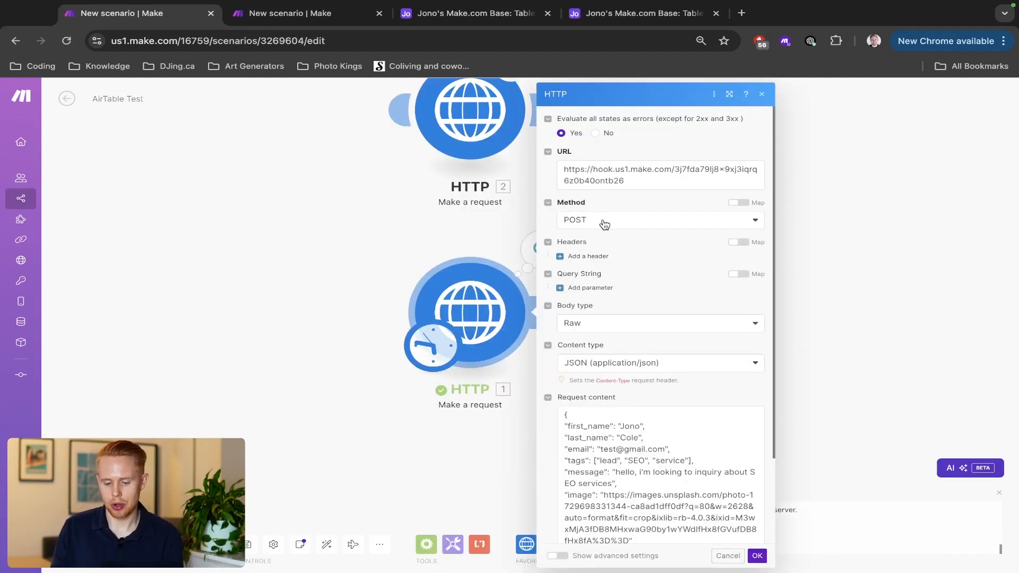
scroll(642, 398, "down", 3)
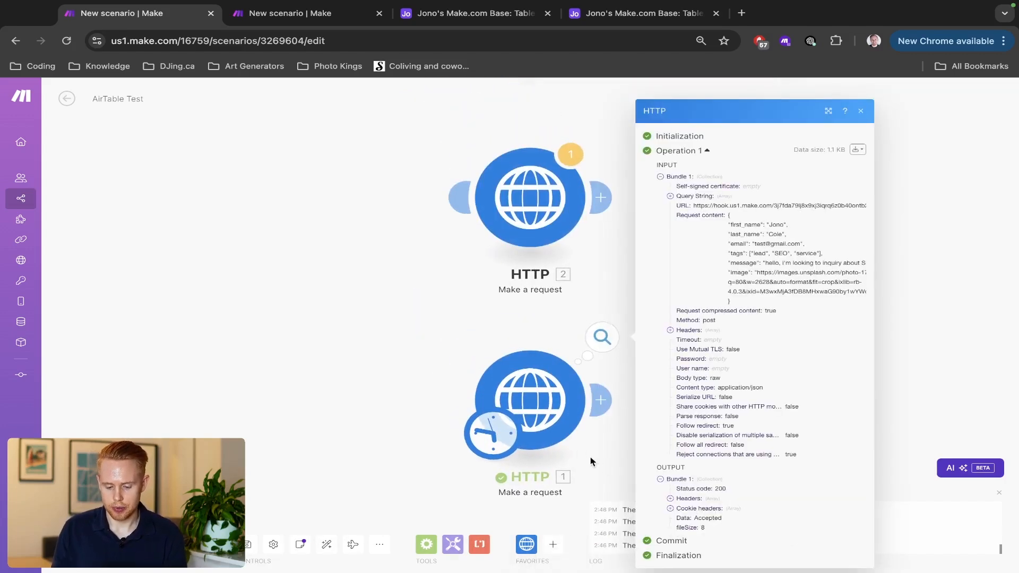
key("ctrl+Tab")
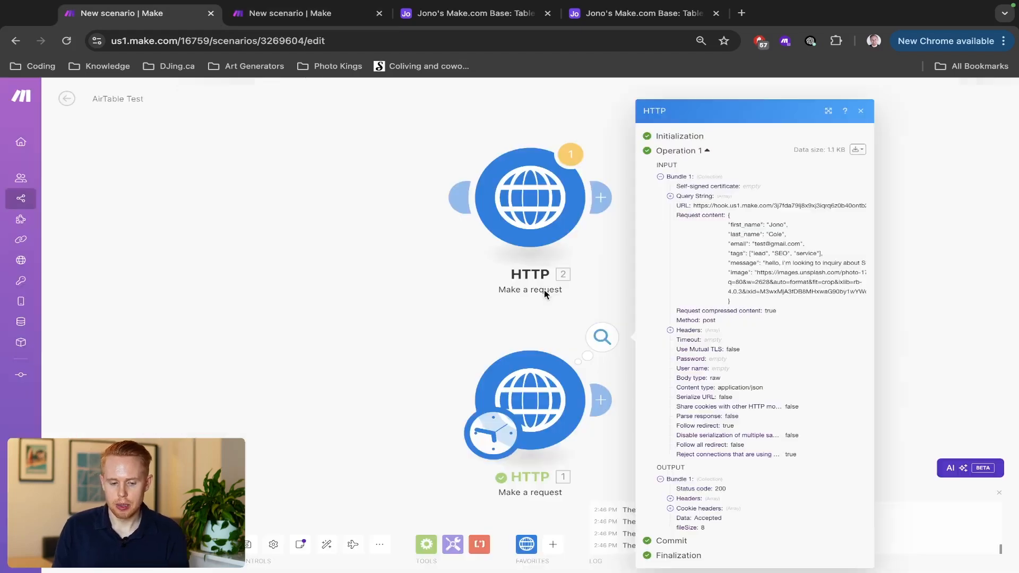
left_click(498, 360)
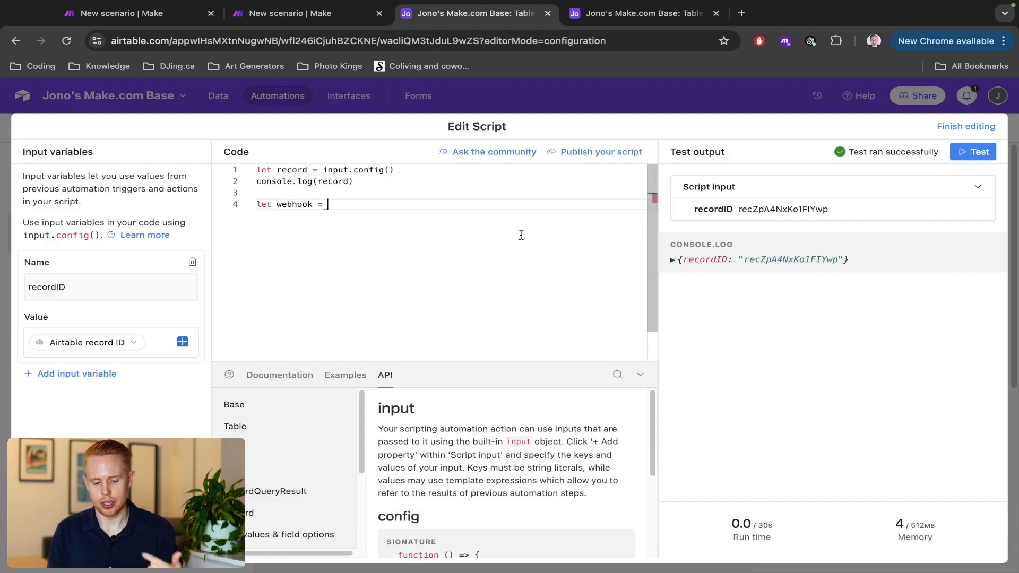
Step: Assign await fetch(``) to the webhook variable in the Airtable script, leaving the backtick string empty
type("fetc")
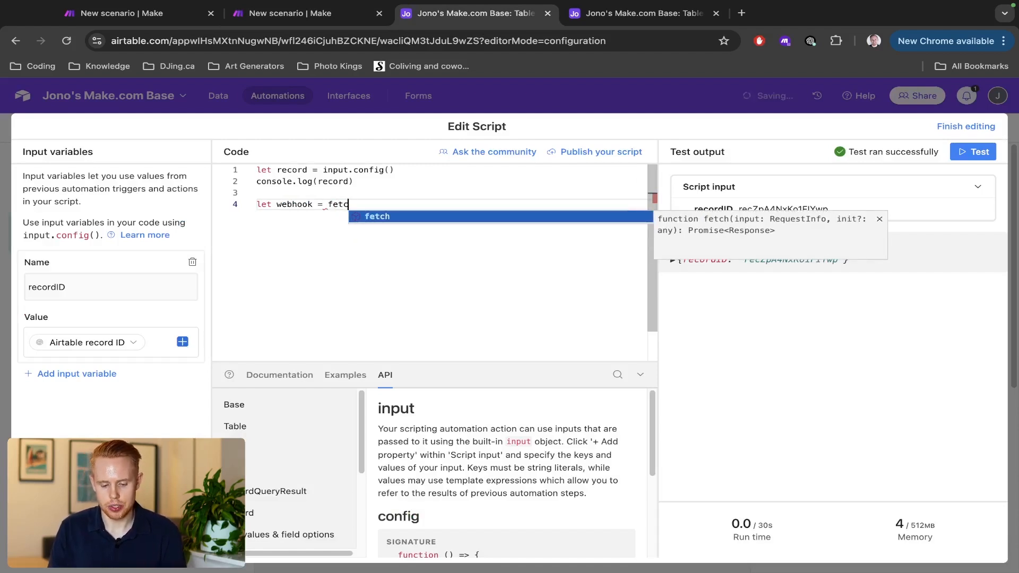
key("BackSpace")
key("BackSpace")
key("BackSpace")
type("await fetch(")
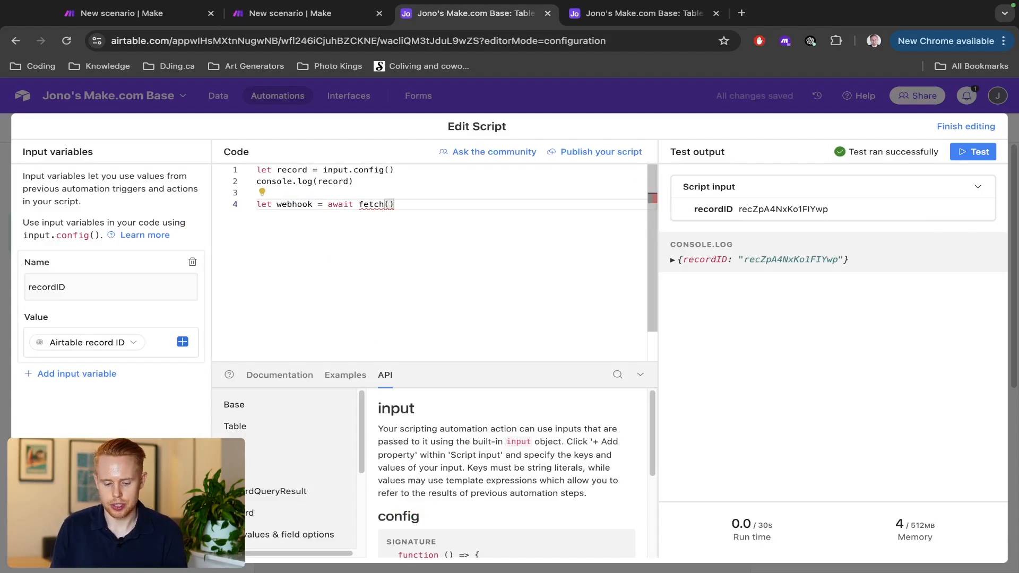
type("`")
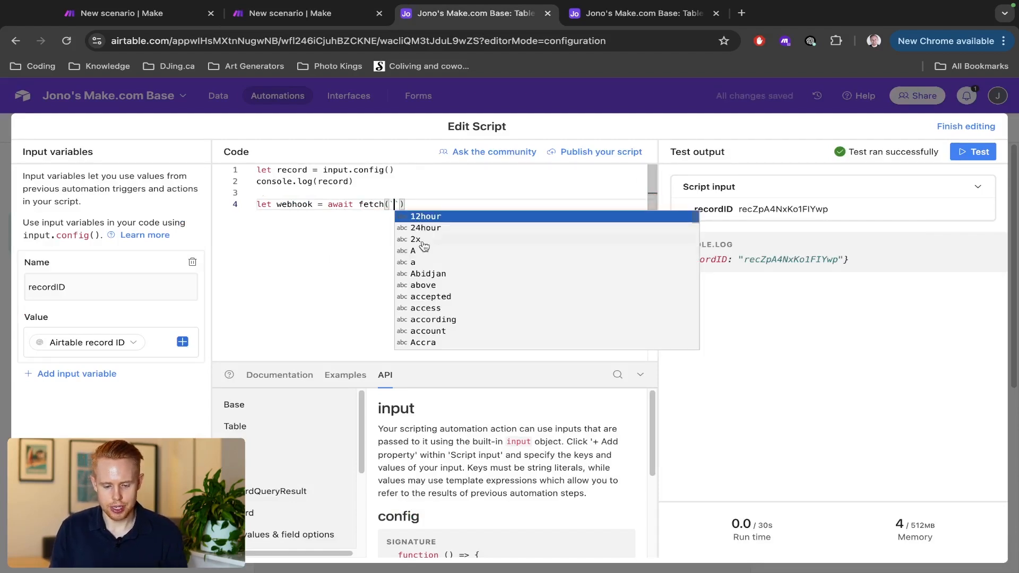
key("Escape")
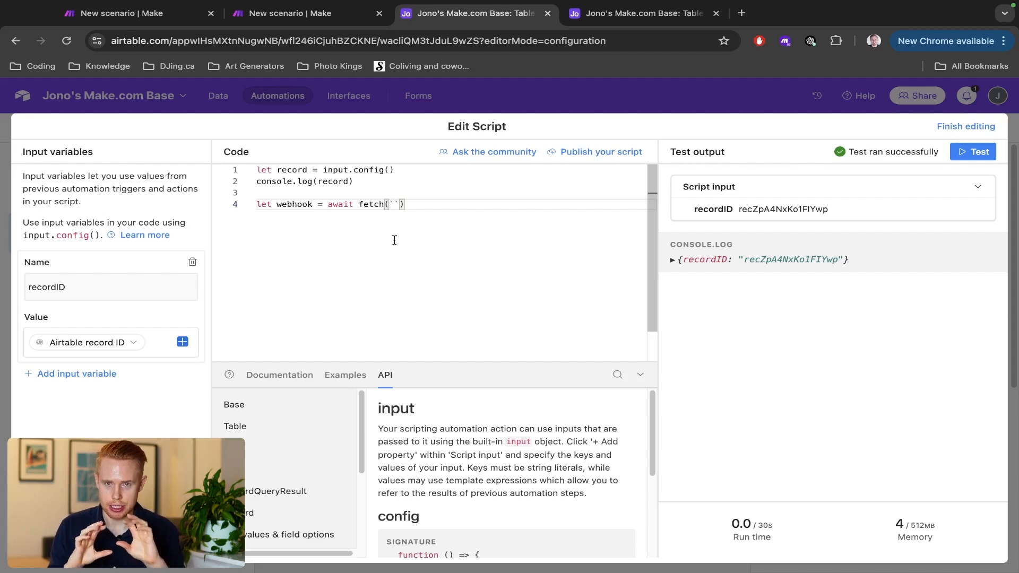
Step: Copy the airtable v2 webhook's address from the Make scenario and paste it into the address bar of a new browser tab
key("ctrl+shift+Tab")
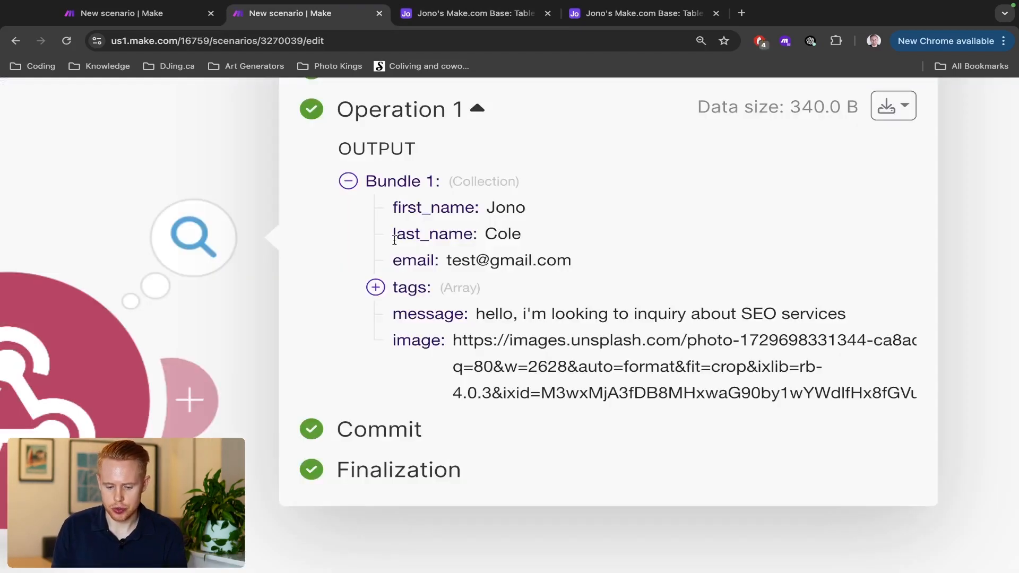
scroll(446, 284, "down", 5)
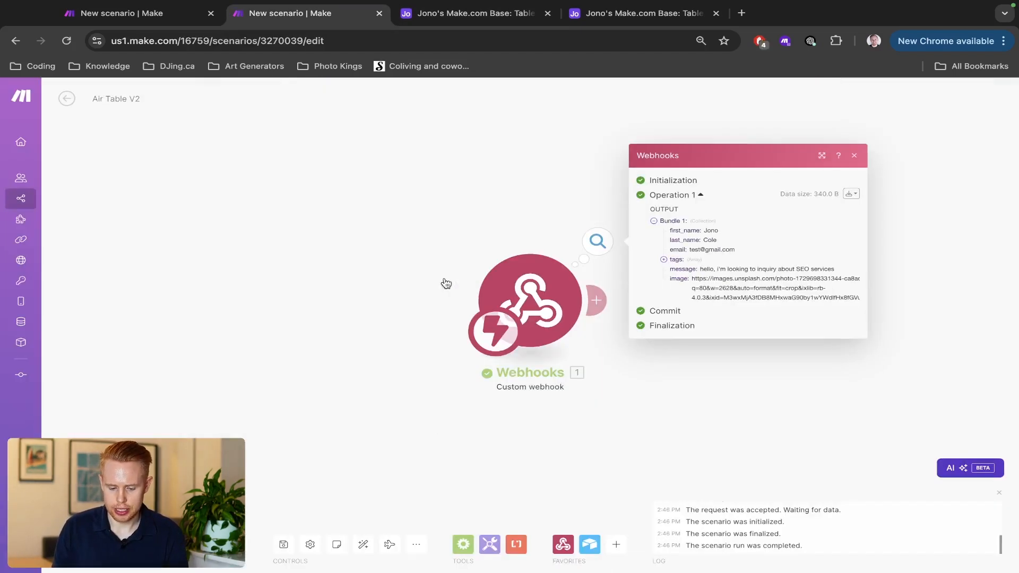
left_click(531, 298)
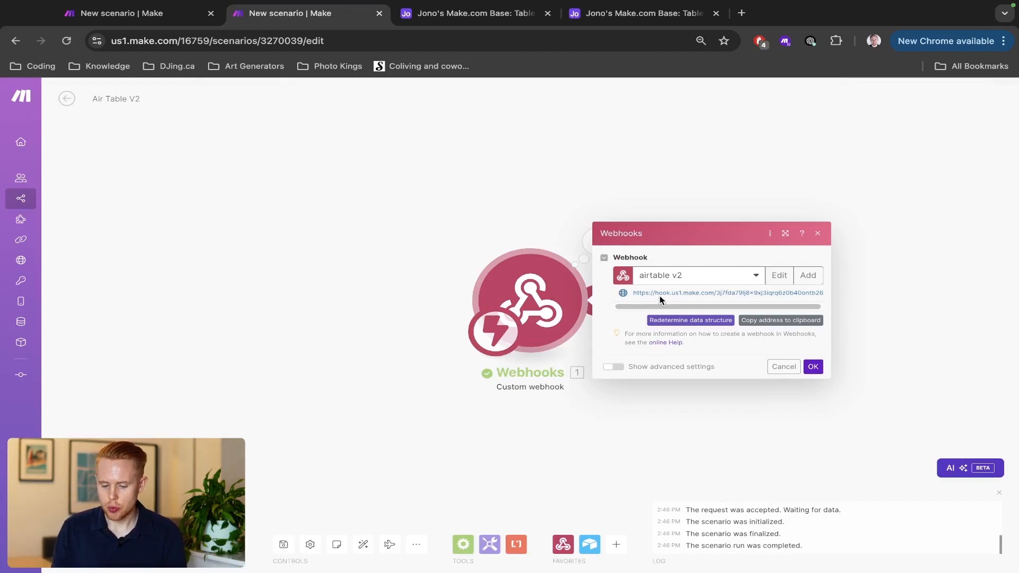
left_click(762, 321)
key("ctrl+t")
key("ctrl+v")
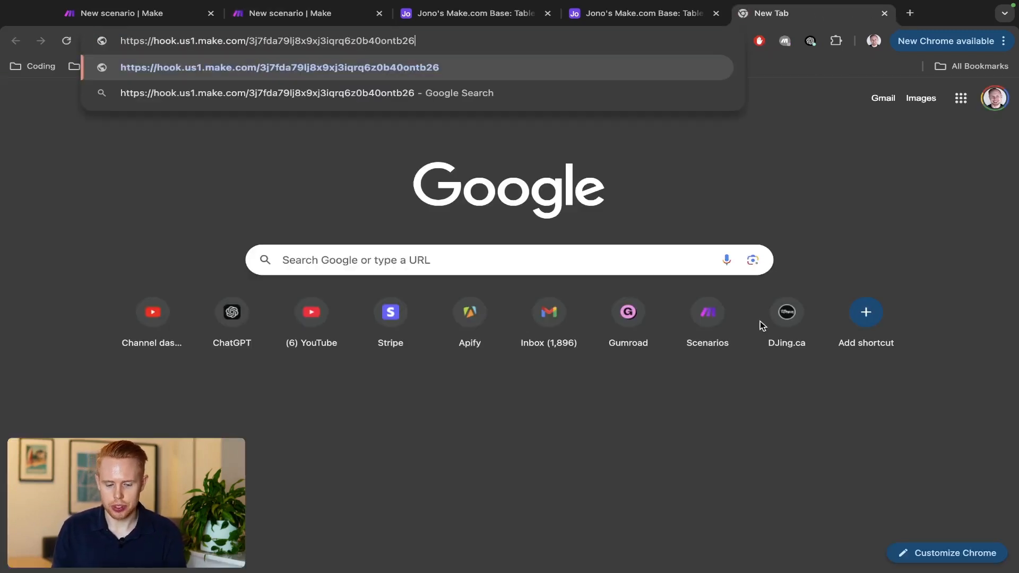
Step: Examine the base domain and the unique identifier in the pasted webhook address, and return to the Air Table V2 scenario
key("ctrl+shift+Left")
key("Left")
key("shift+super+Left")
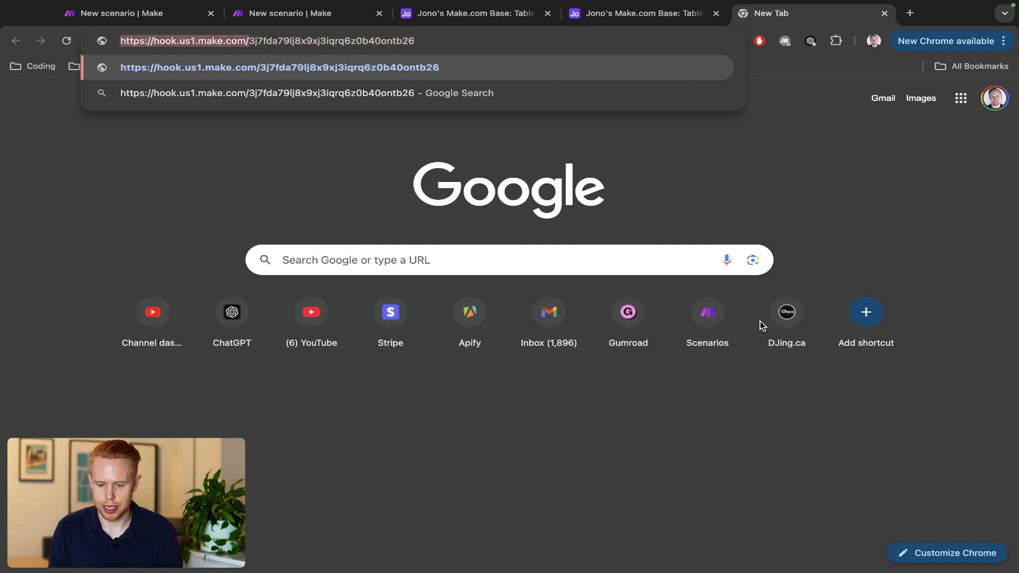
key("Right")
key("shift+super+Right")
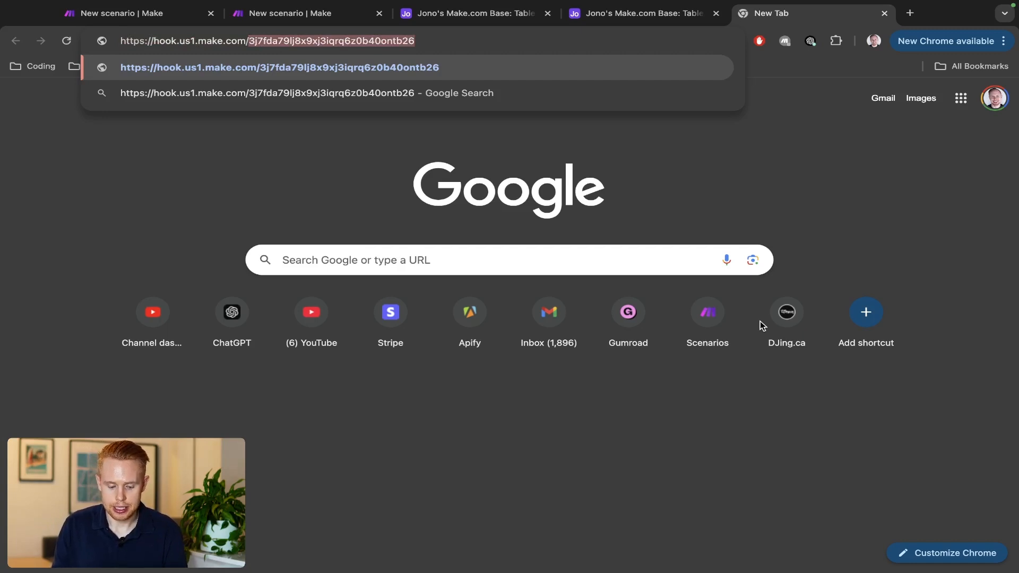
key("super+2")
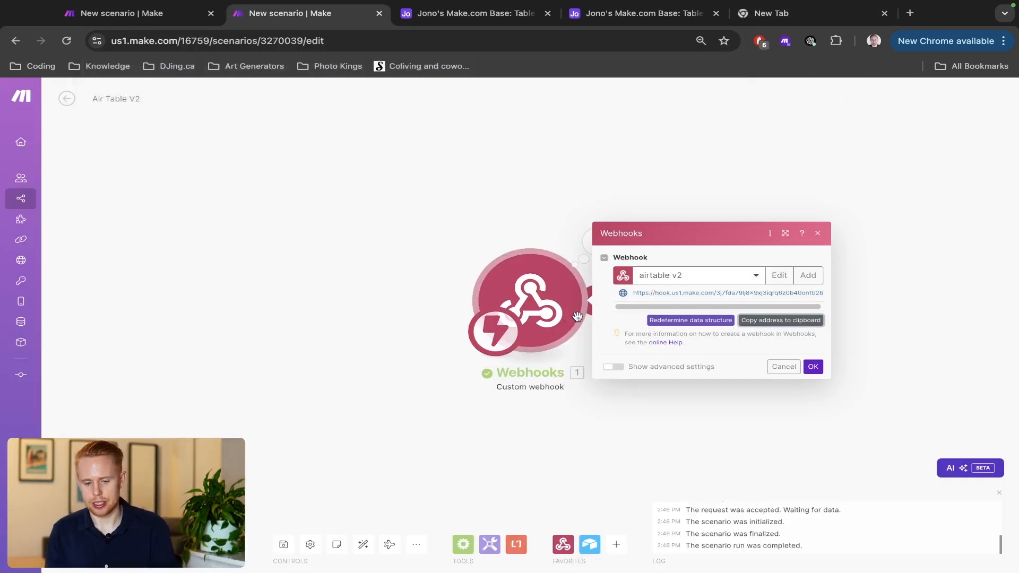
Step: Copy the complete webhook address from the new tab's address bar and paste it between the backticks of the Airtable script's fetch call
key("super+5")
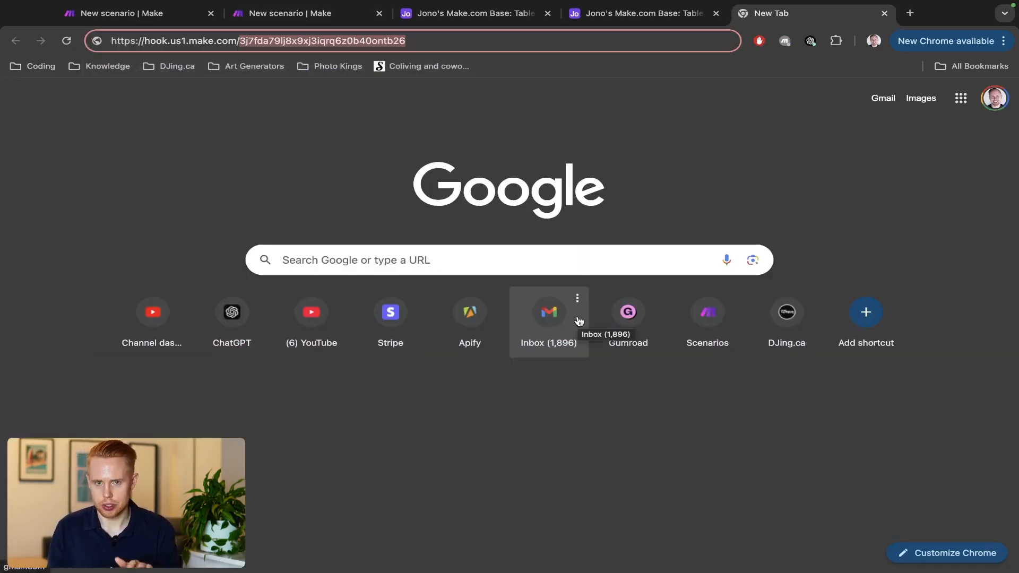
key("super+4")
key("super+2")
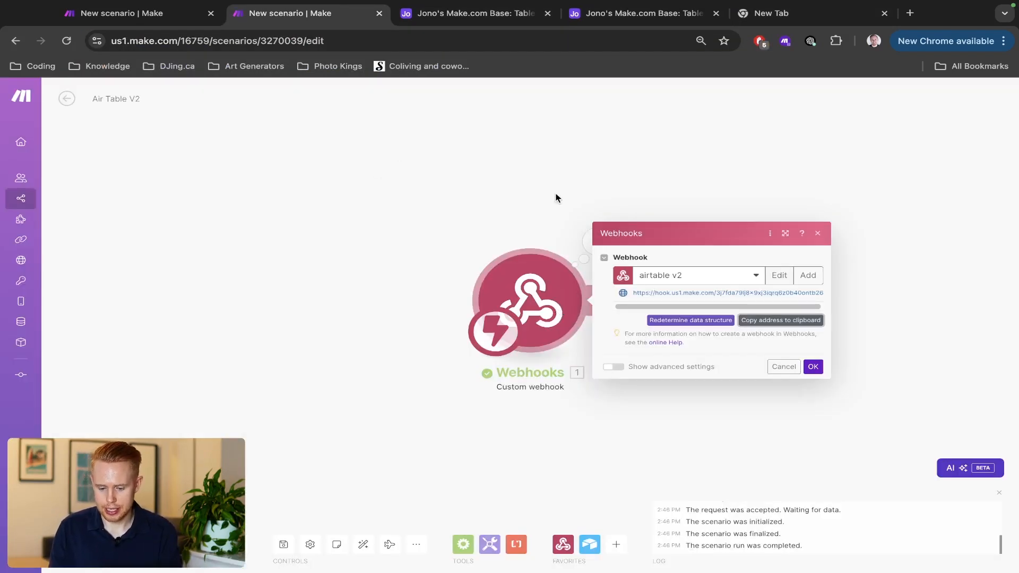
key("super+5")
key("super+v")
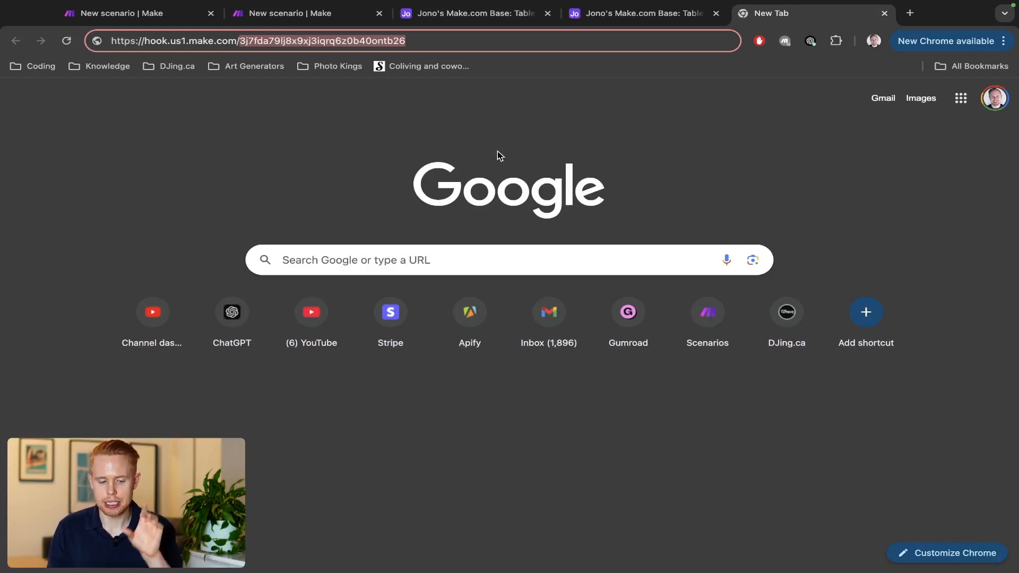
key("super+a")
key("super+c")
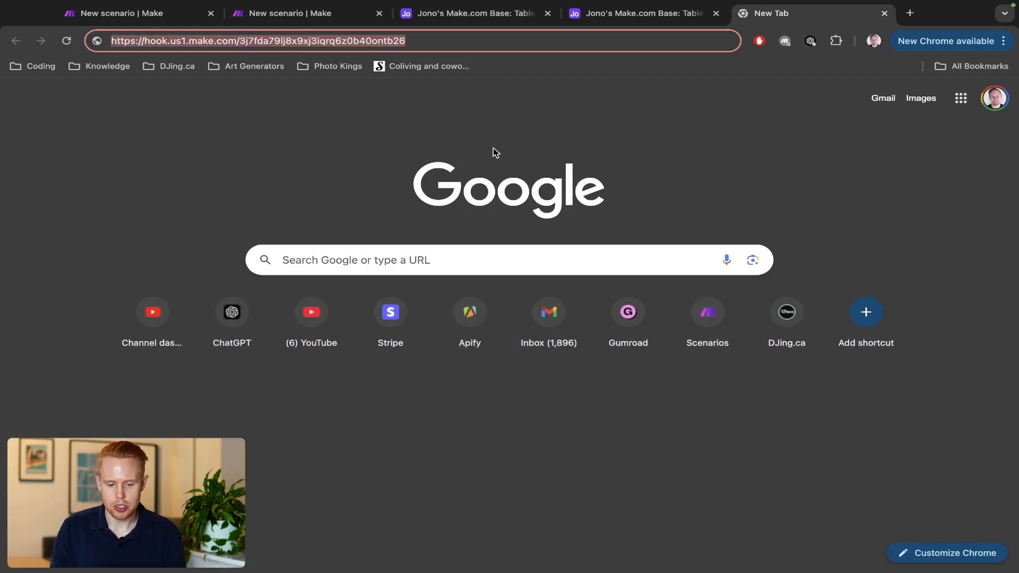
key("super+alt+Left")
key("super+alt+Left")
key("super+alt+Left")
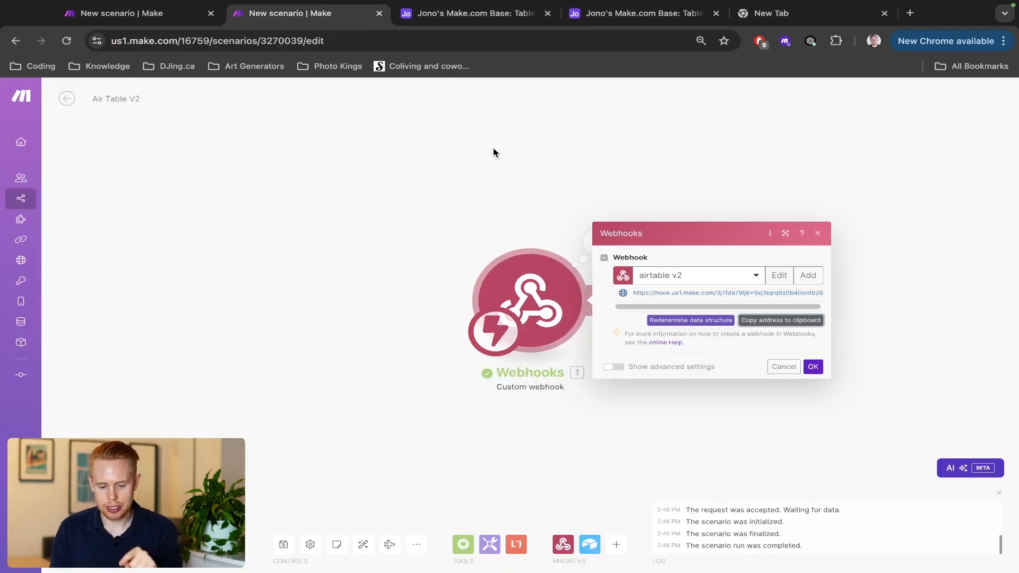
key("super+alt+Right")
key("super+v")
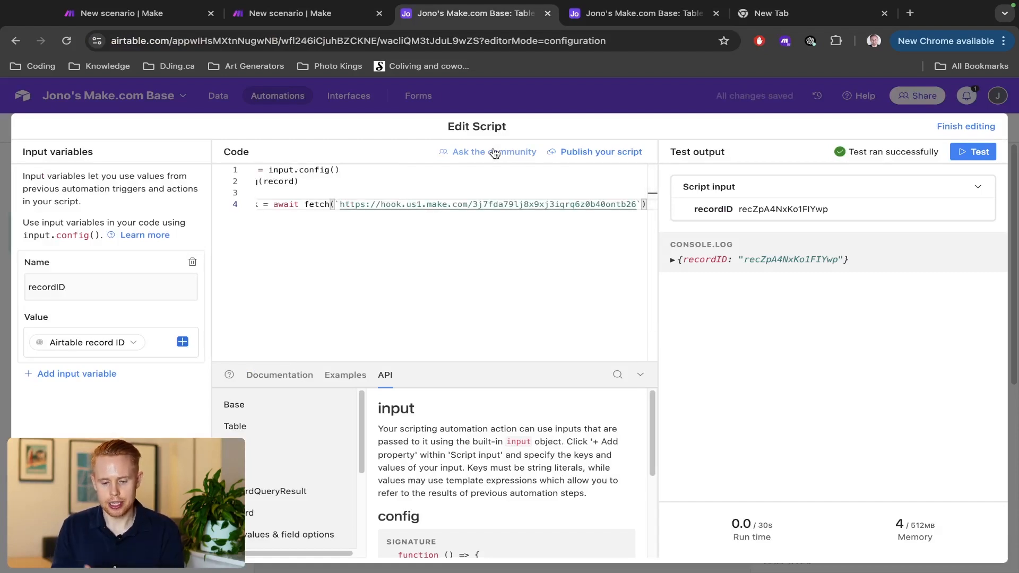
Step: Run the Air Table V2 scenario once, test the Airtable script, and inspect the bundle received by the Make webhook
key("super+alt+Left")
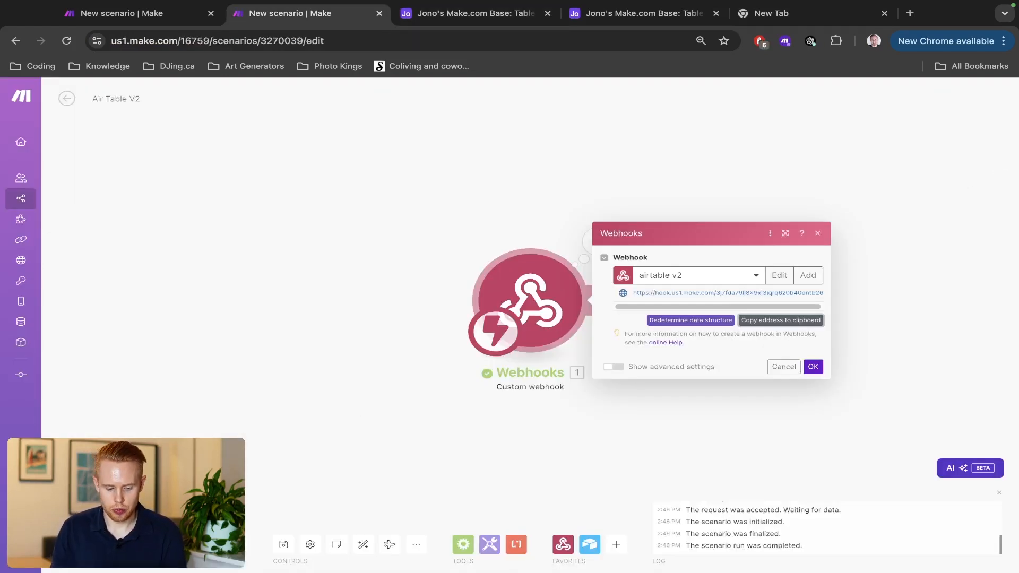
left_click(87, 545)
key("super+alt+Right")
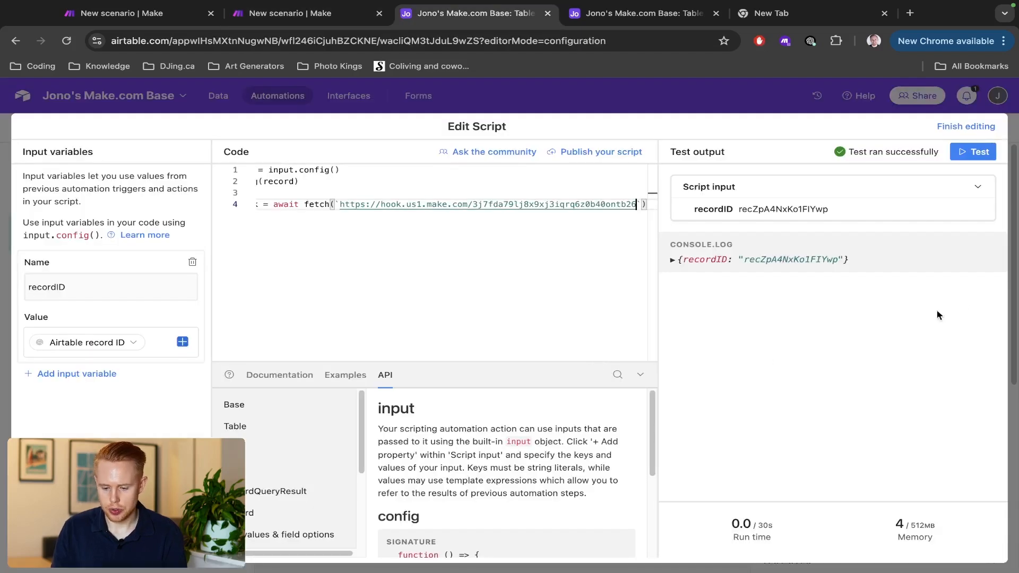
left_click(979, 153)
key("super+alt+Left")
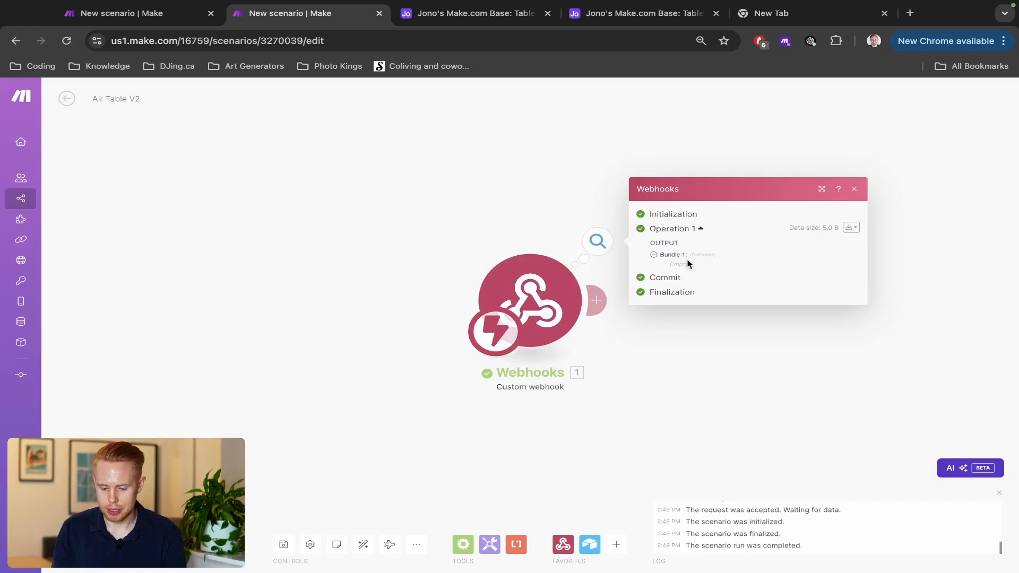
scroll(688, 260, "up", 5)
scroll(688, 260, "down", 5)
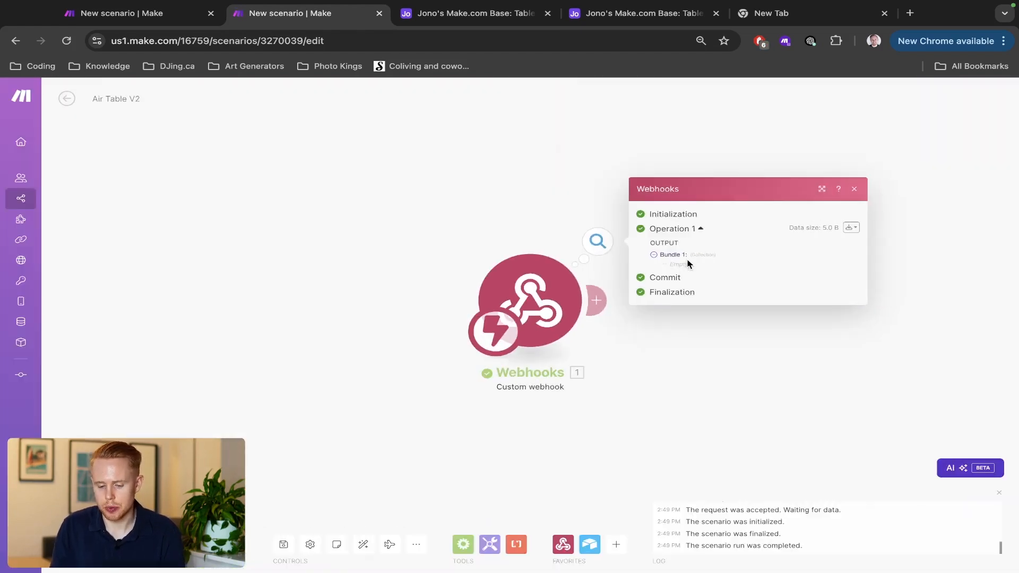
Step: Append the query string ?key=value to the end of the webhook URL in the Airtable script's fetch call
key("ctrl+Tab")
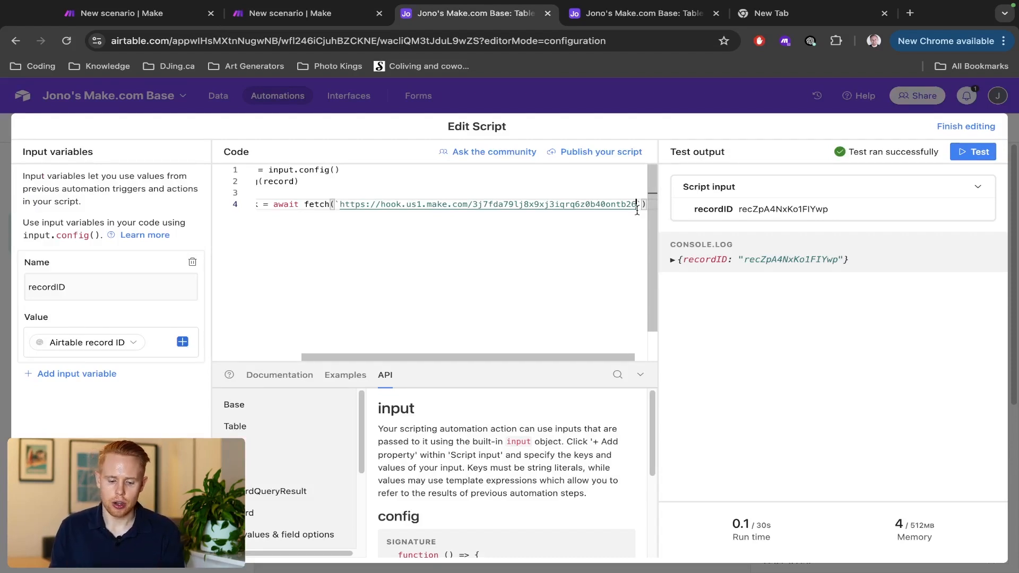
left_click_drag(637, 208, 341, 206)
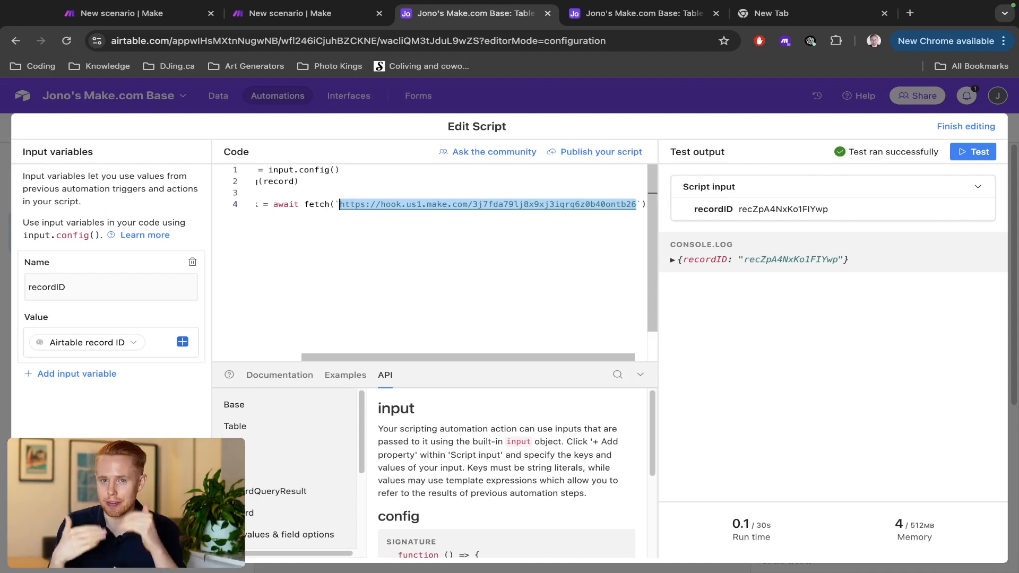
key("Right")
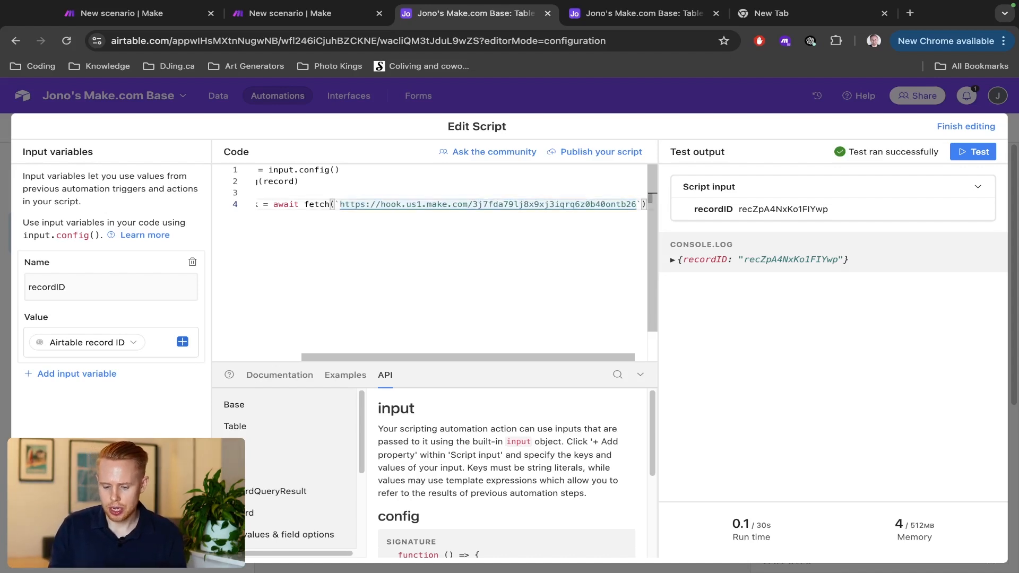
type("?")
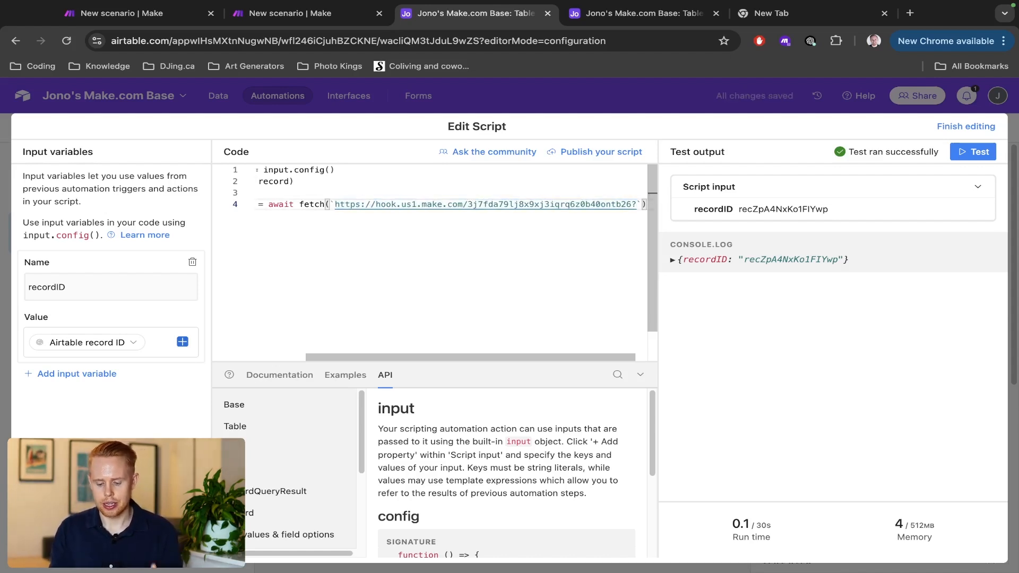
key("Left")
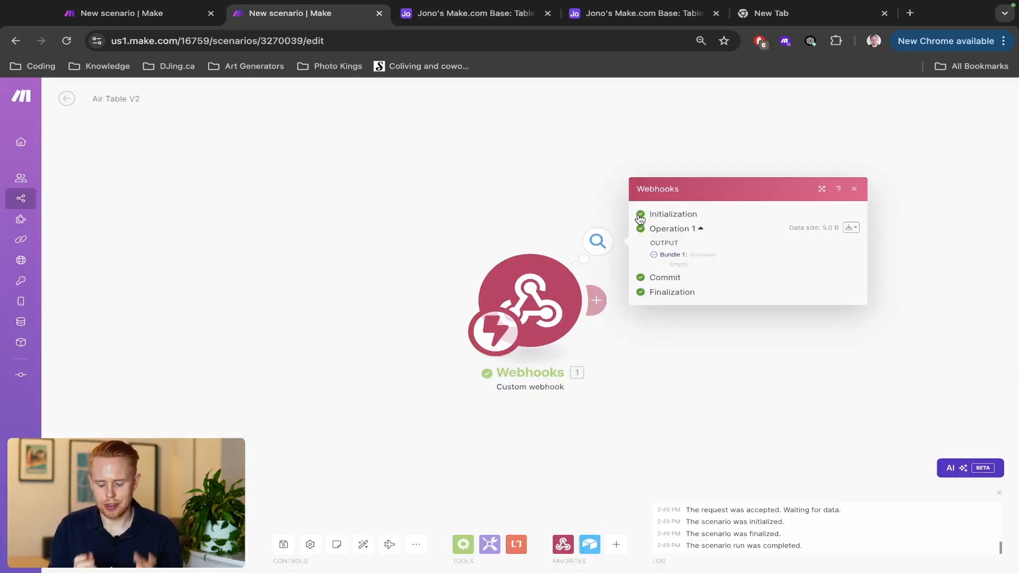
key("ctrl+Tab")
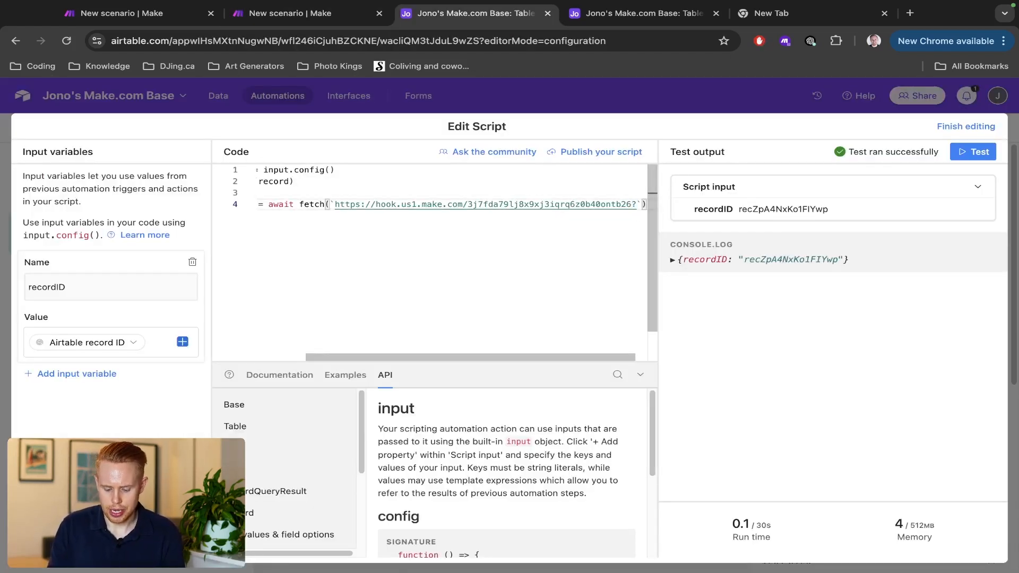
type("key=value")
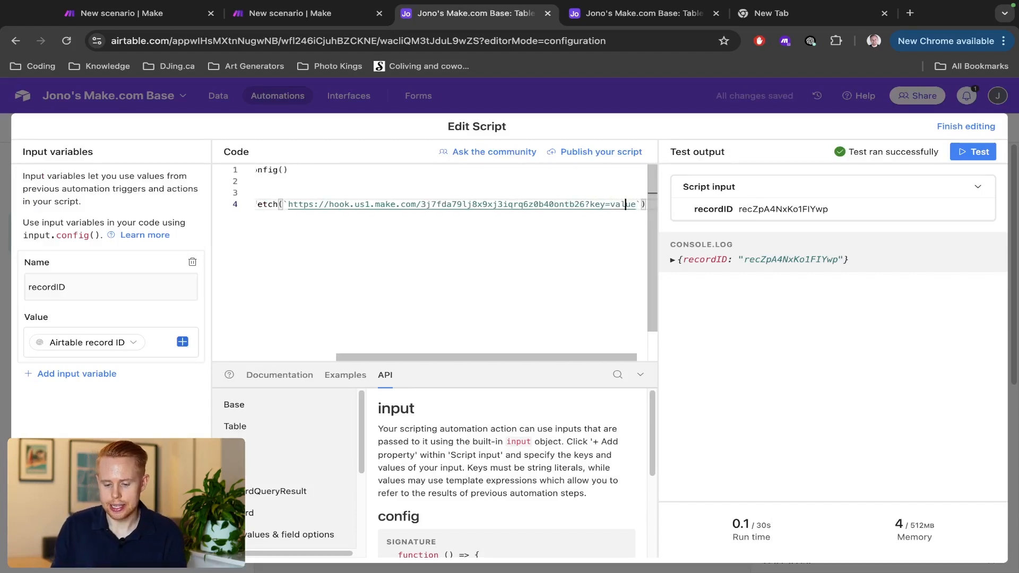
Step: Rename the query parameter key in the fetch URL to id
key("Left")
key("Left")
key("Left")
key("Left")
key("shift+Left")
key("shift+Left")
key("shift+Left")
type("d")
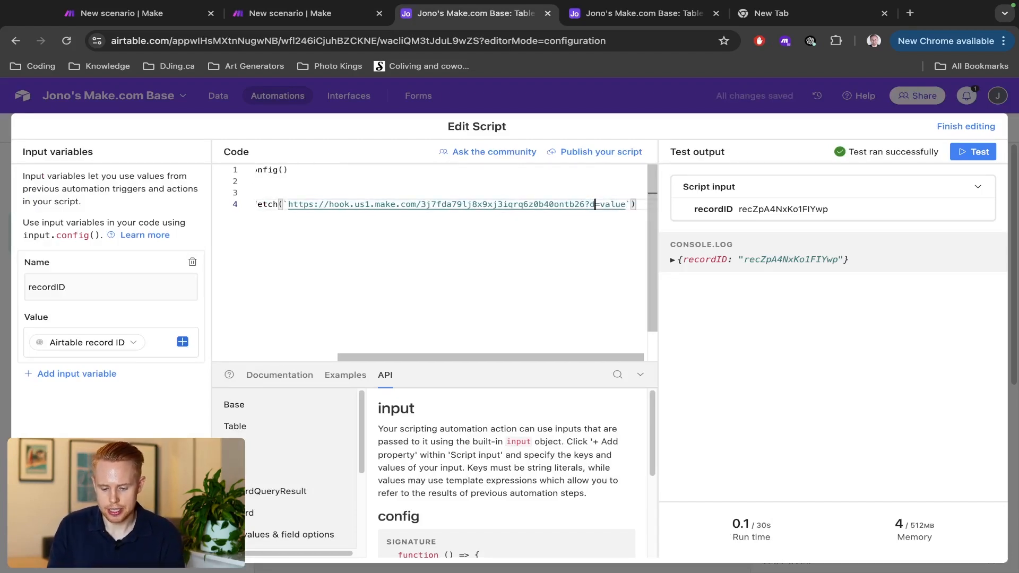
key("BackSpace")
type("id")
Step: Replace the value placeholder after id= with an empty ${} template expression
key("Right")
key("alt+shift+Right")
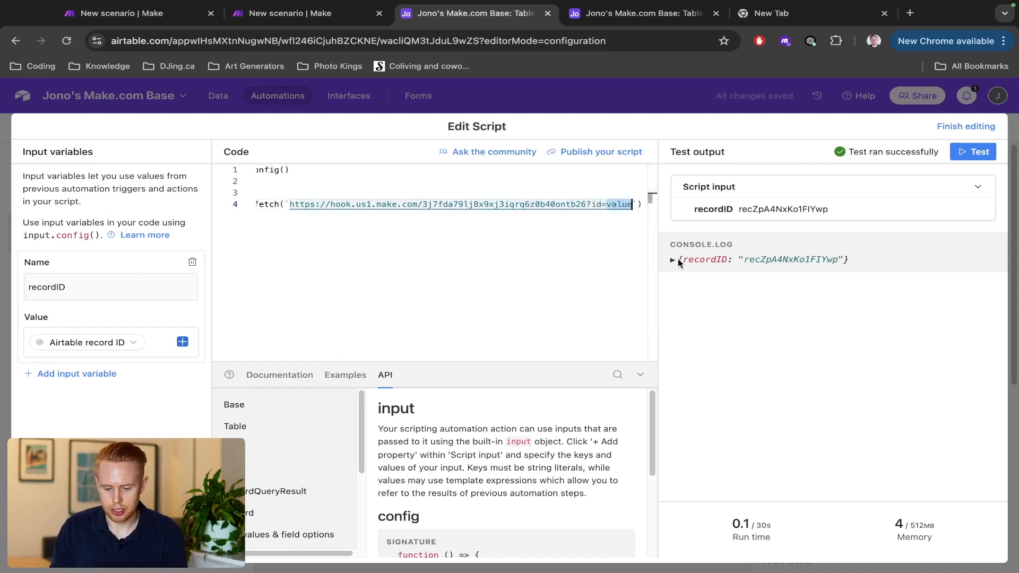
scroll(479, 242, "left", 1)
scroll(478, 243, "left", 2)
scroll(478, 243, "right", 2)
type("${")
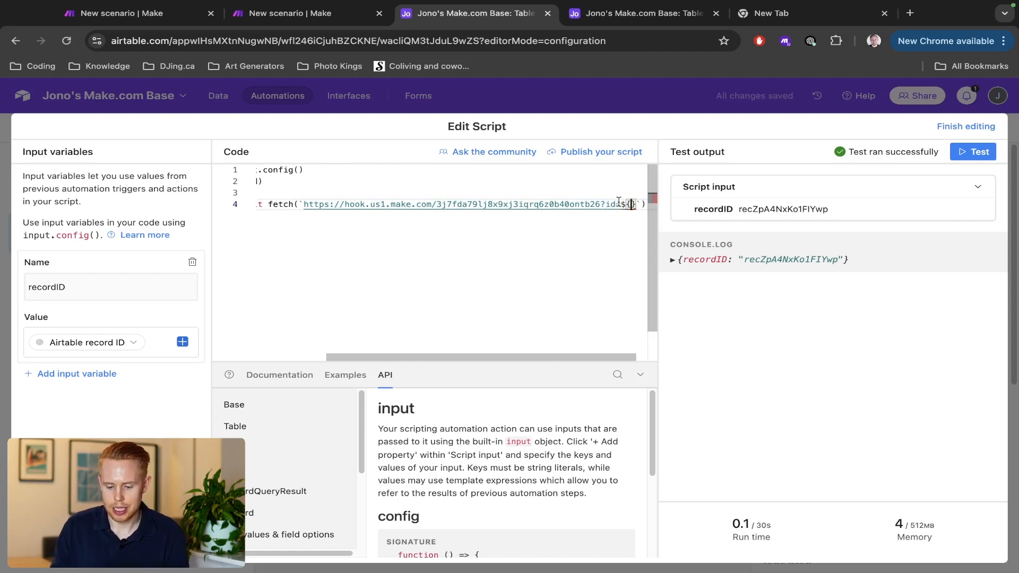
key("shift+Right")
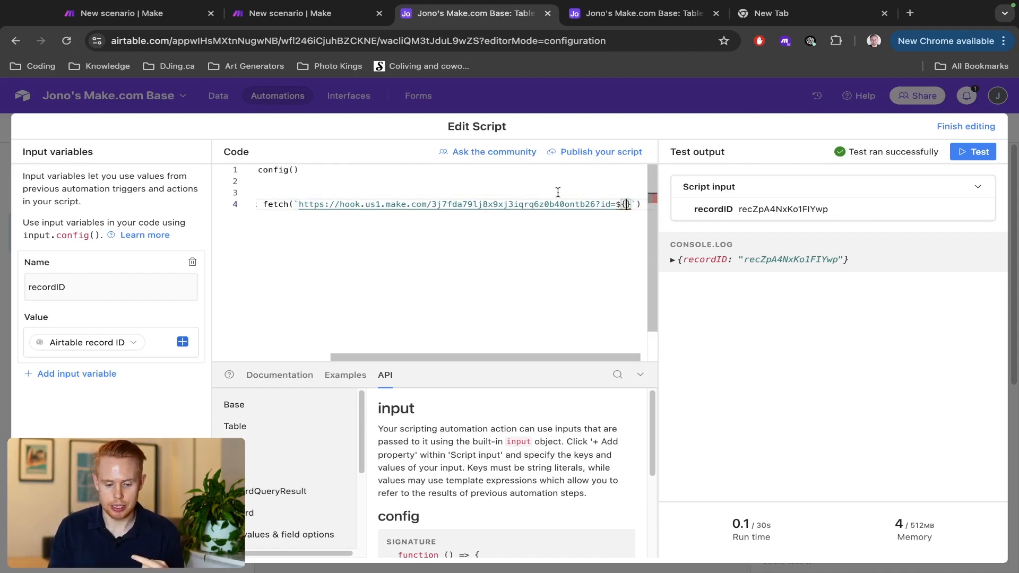
Step: Fill the ${} expression in the fetch URL with record.recordID
scroll(558, 192, "left", 2)
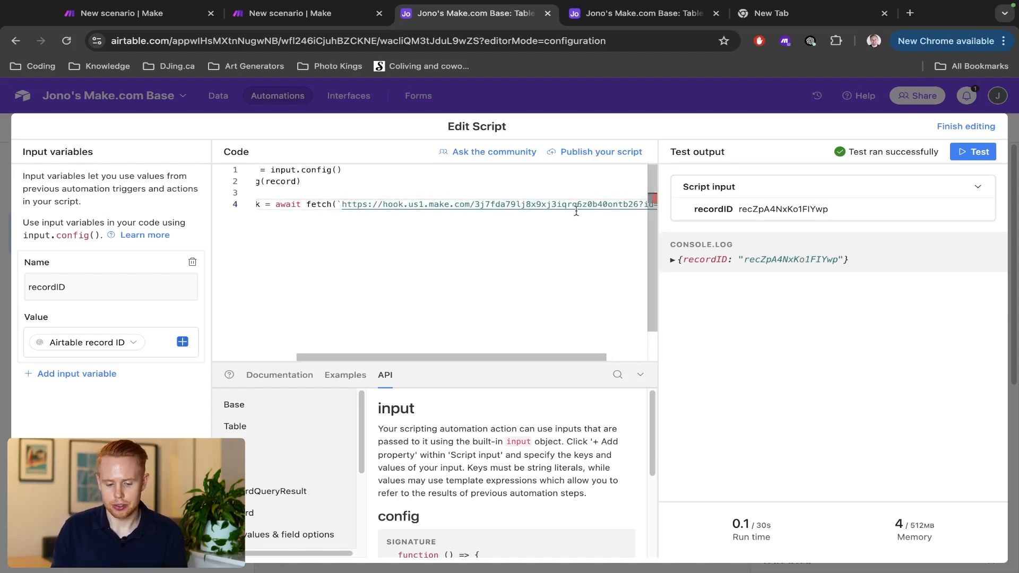
scroll(577, 212, "left", 2)
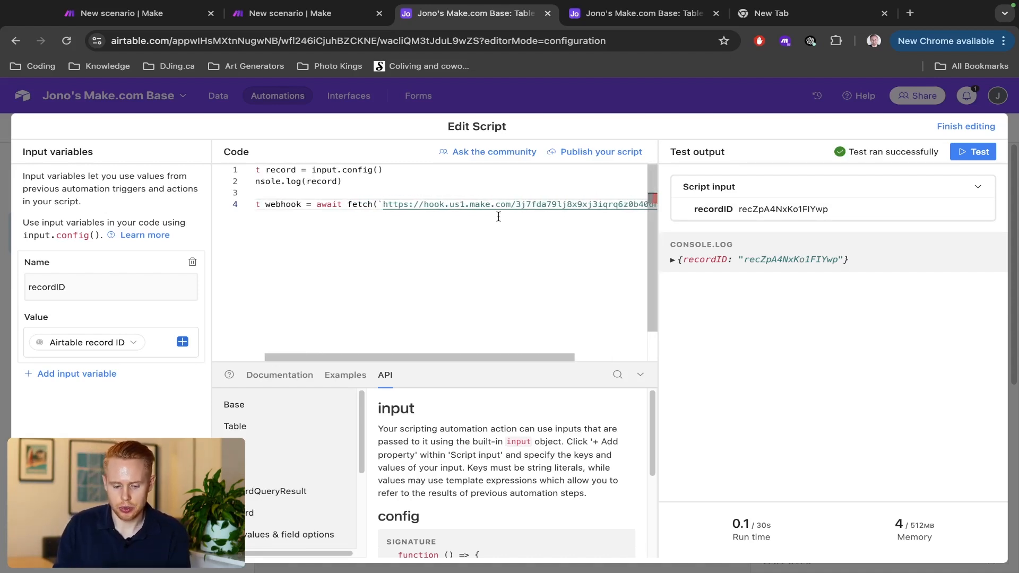
scroll(499, 216, "right", 1)
scroll(499, 217, "right", 2)
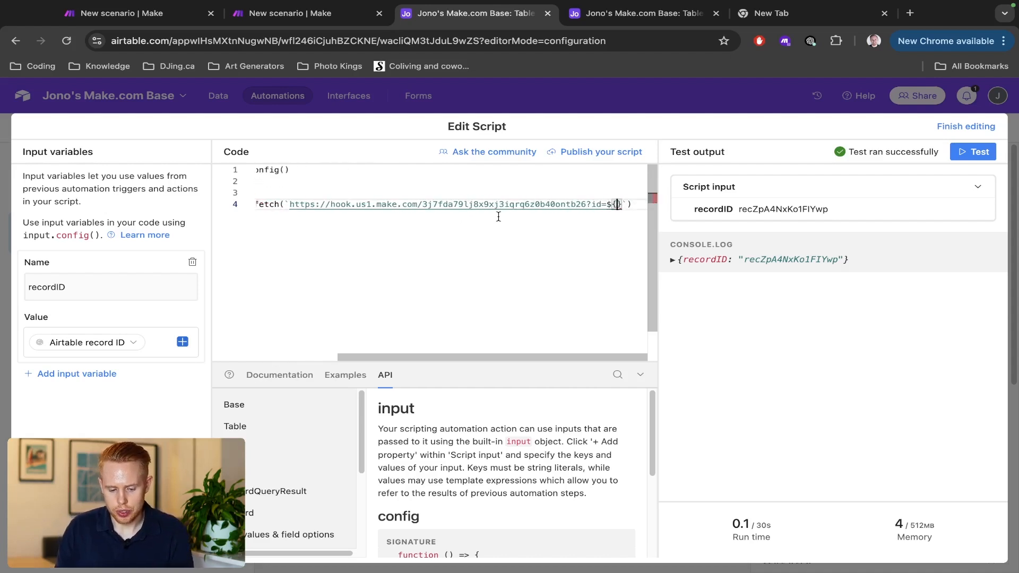
type("record")
type(".rec")
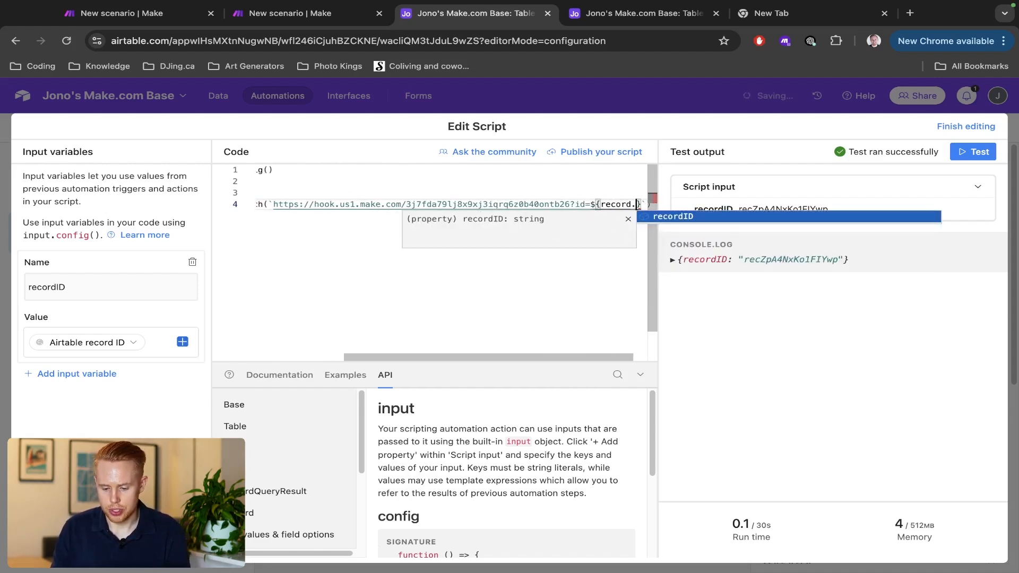
type("ordID")
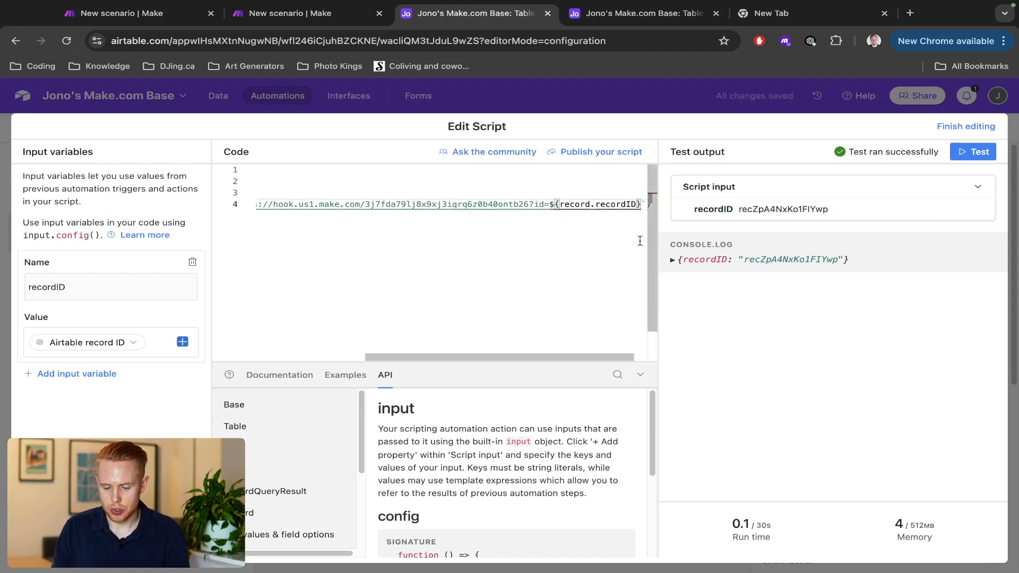
Step: Expand the logged record object in the test output and review the full fetch line against it
left_click(784, 261)
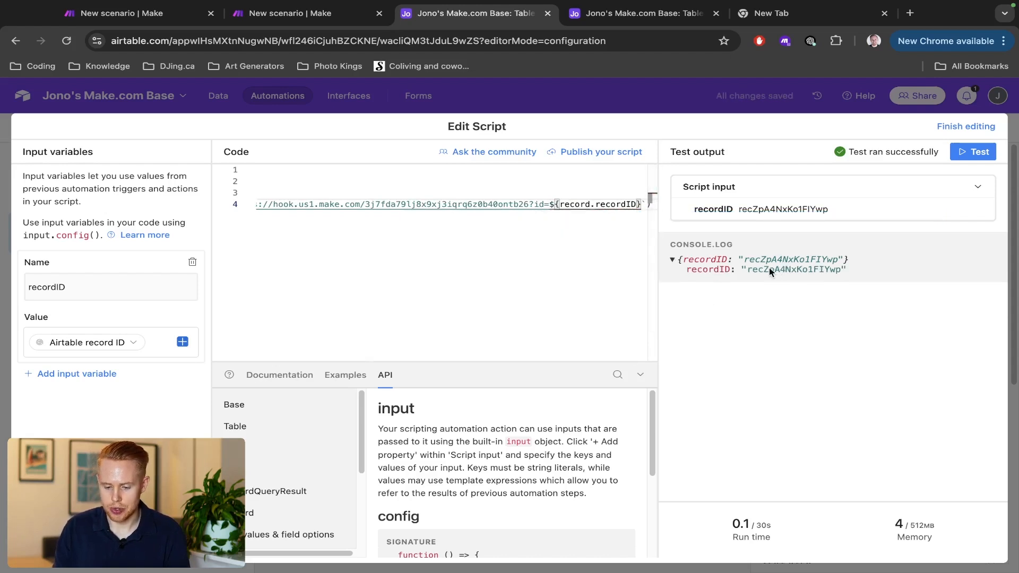
scroll(345, 189, "left", 10)
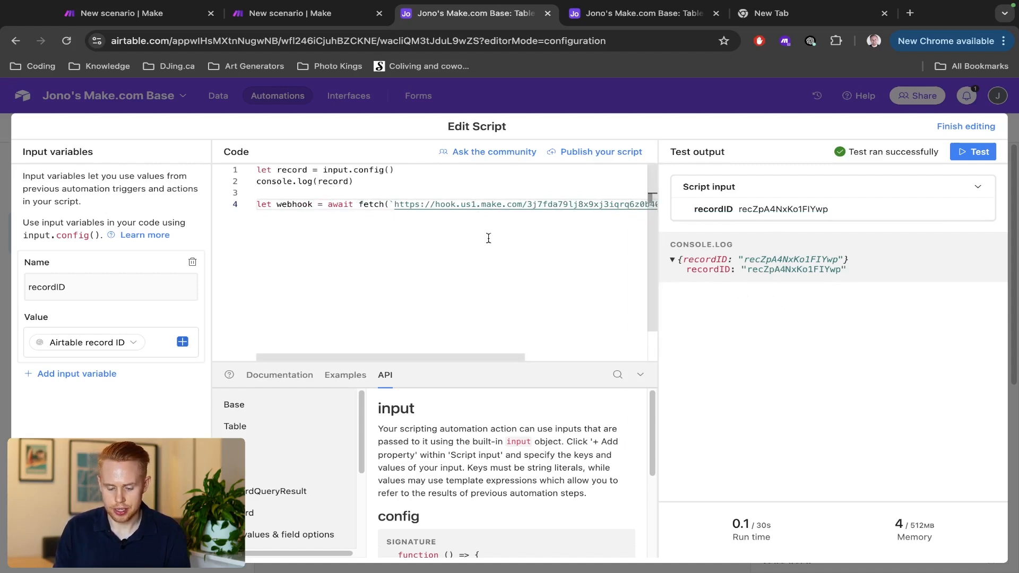
scroll(549, 219, "right", 10)
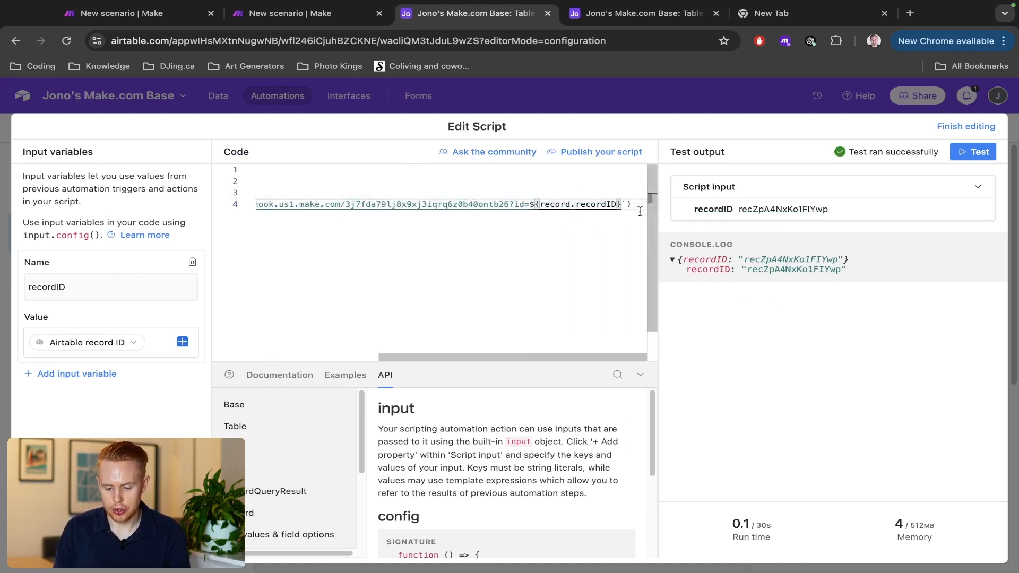
Step: Run the Make scenario once, test the Airtable script with the id parameter, and check the id value in the webhook's output bundle
left_click(975, 152)
key("ctrl+shift+Tab")
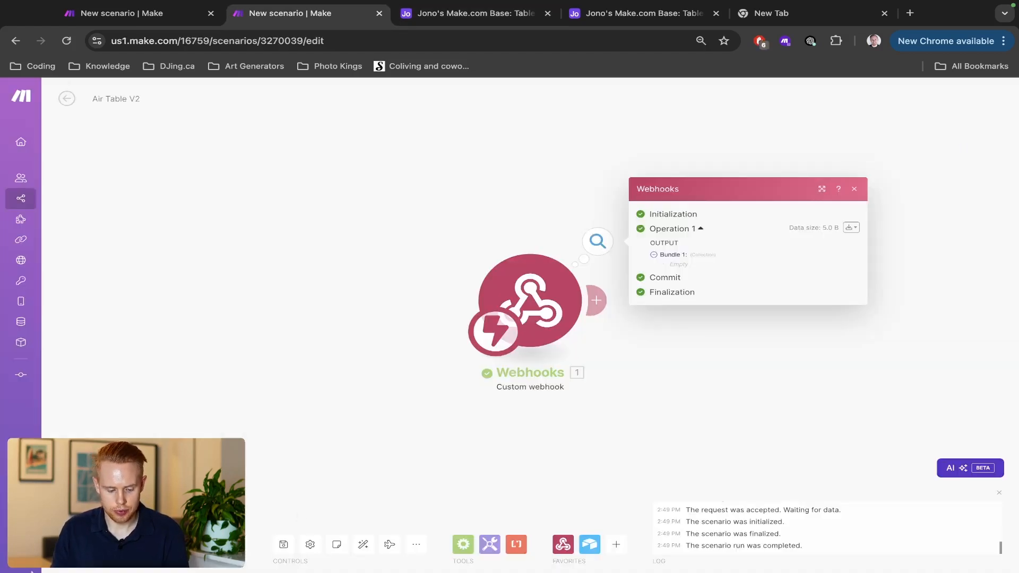
left_click(92, 545)
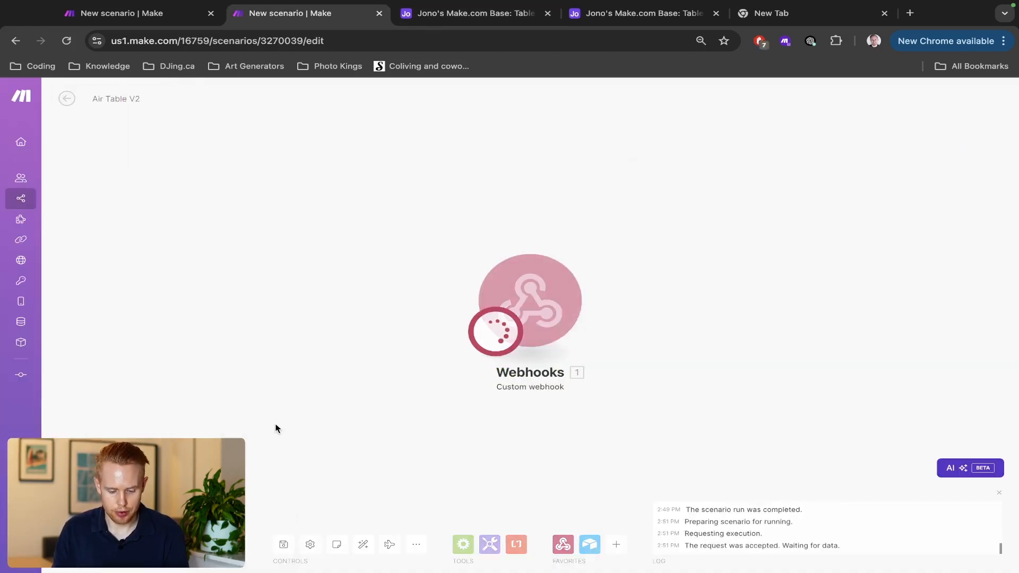
key("ctrl+Tab")
left_click(980, 152)
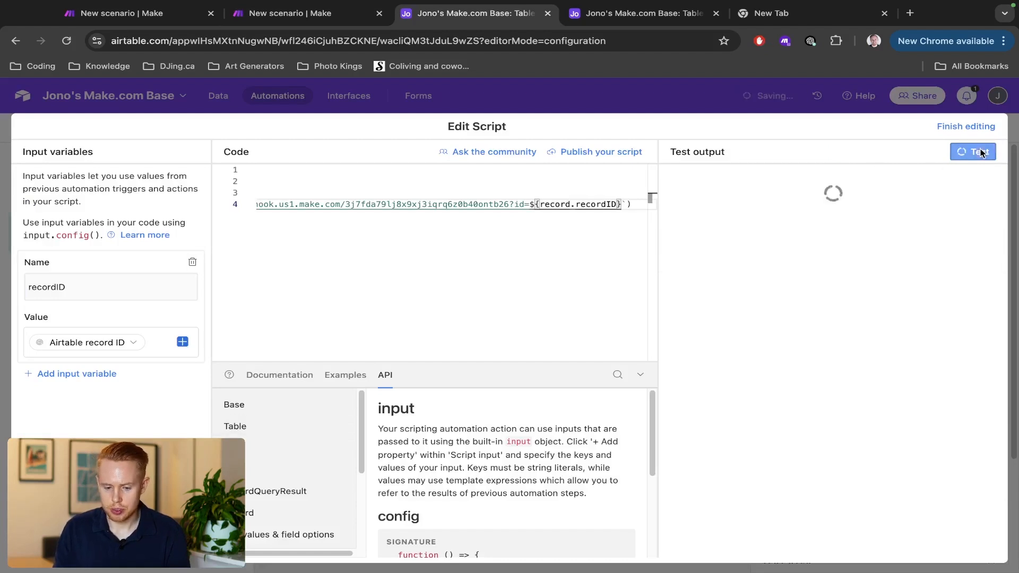
key("ctrl+shift+Tab")
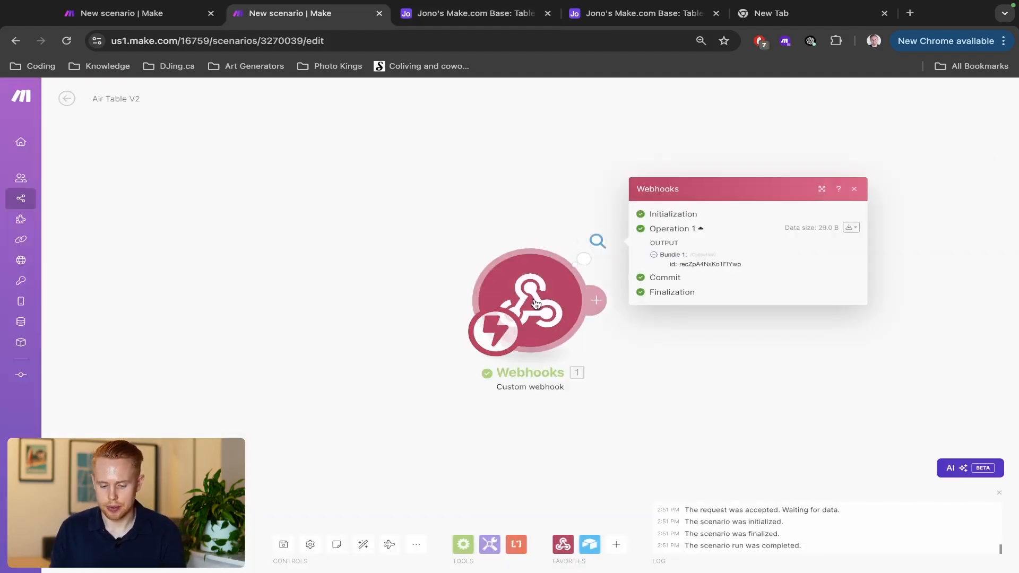
double_click(694, 265)
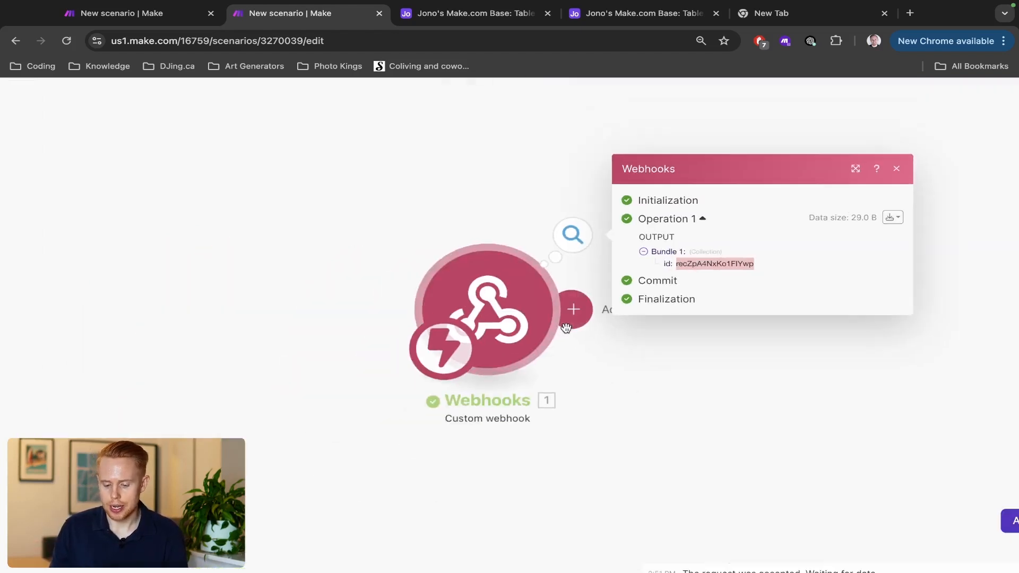
left_click(572, 307)
scroll(899, 246, "down", 10)
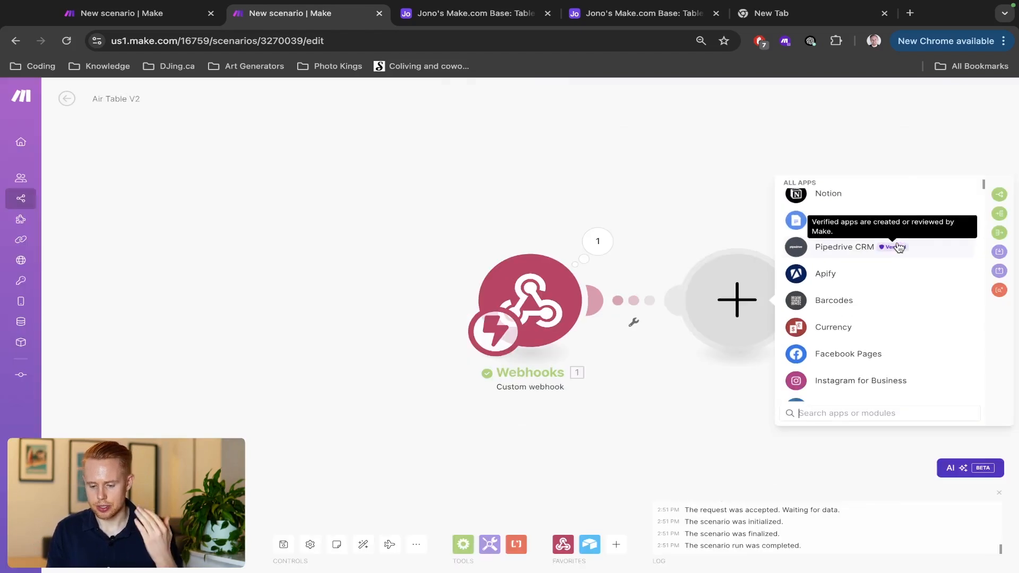
scroll(899, 246, "down", 10)
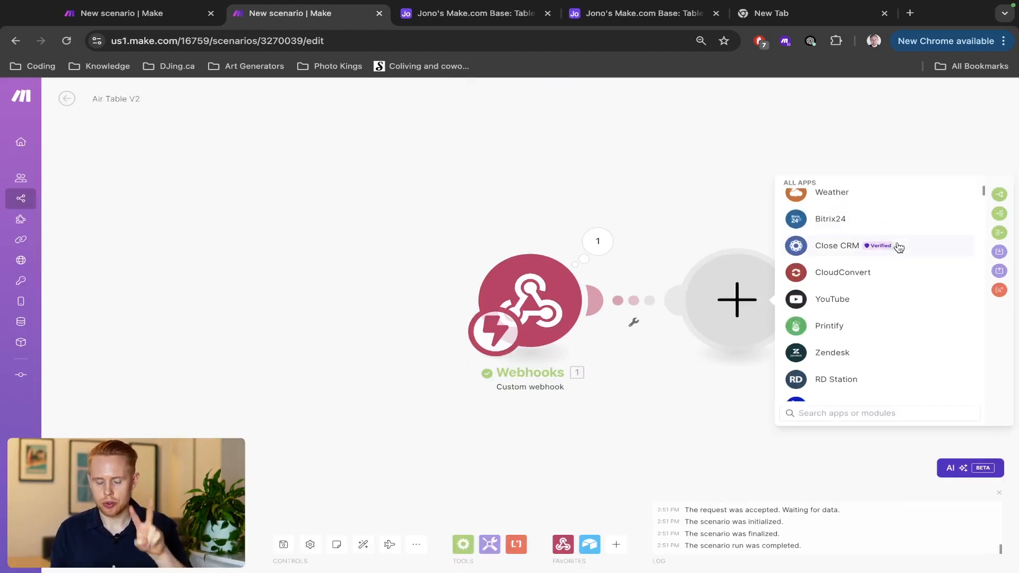
Step: Switch to the Airtable script and append &airtable=true after ${record.recordID} in the fetch URL
key("ctrl+Tab")
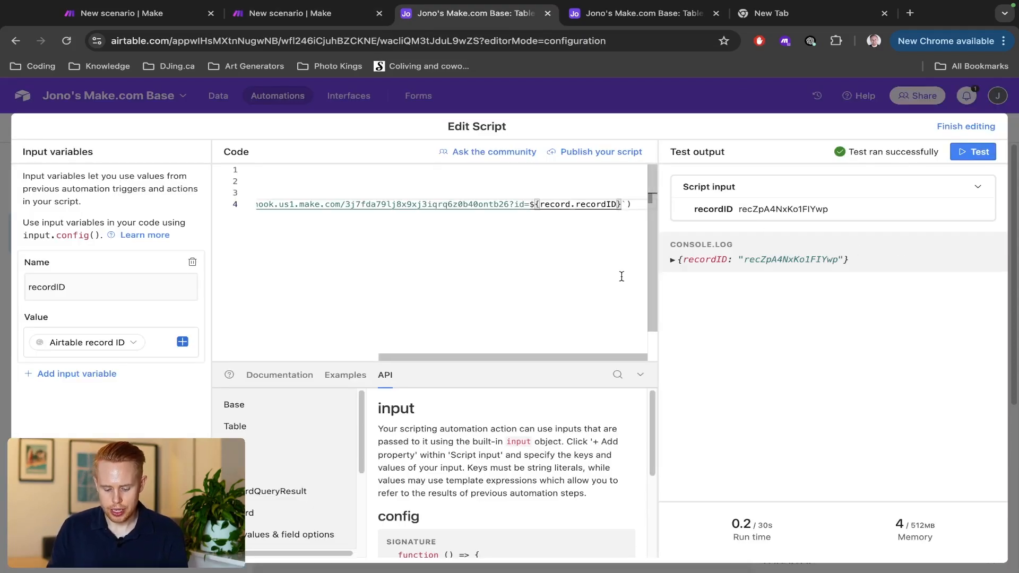
type("&")
key("Left")
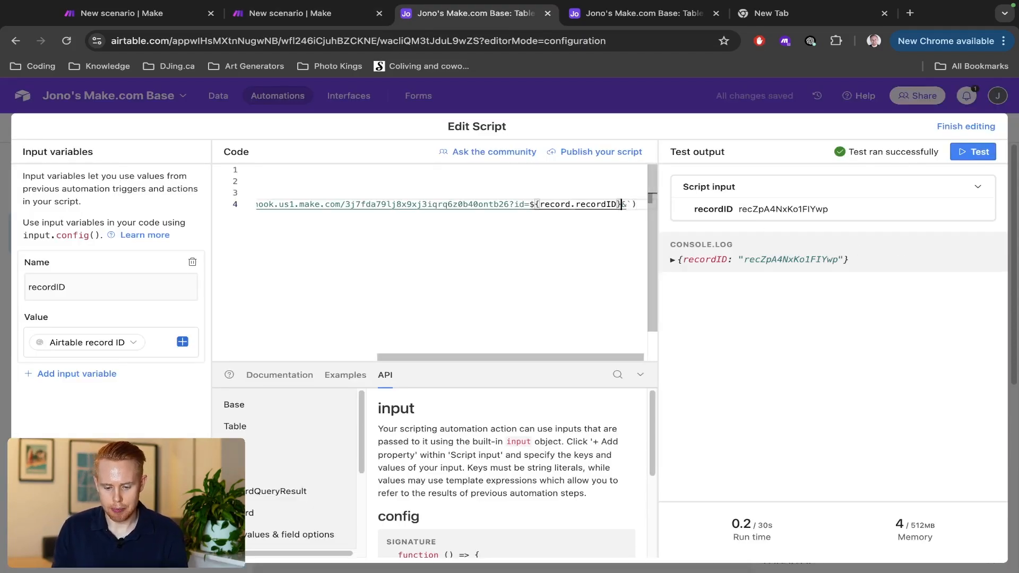
key("alt+shift+Left")
key("alt+shift+Left")
key("alt+shift+Left")
key("alt+shift+Left")
key("Right")
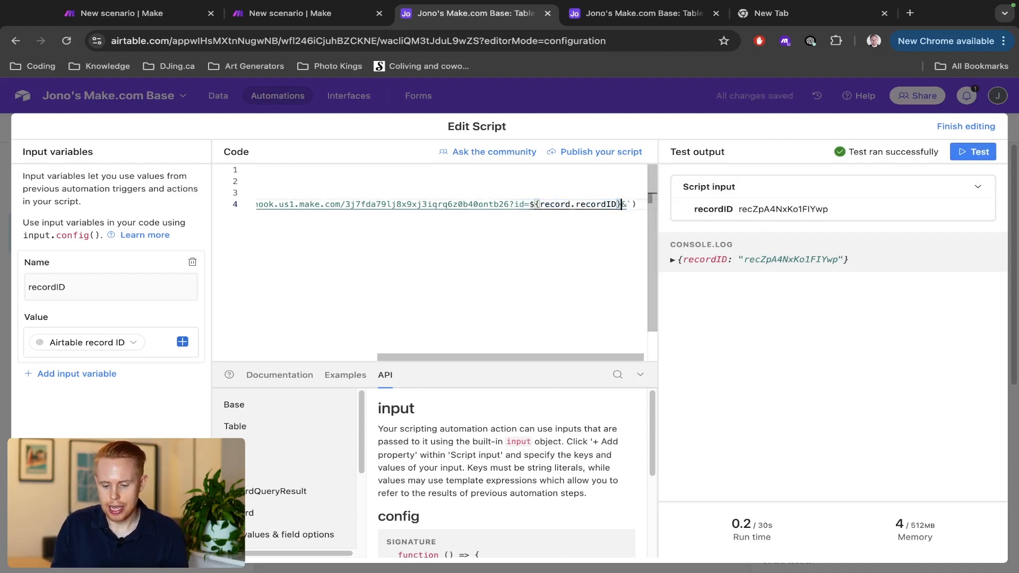
key("Right")
key("shift+Left")
key("Right")
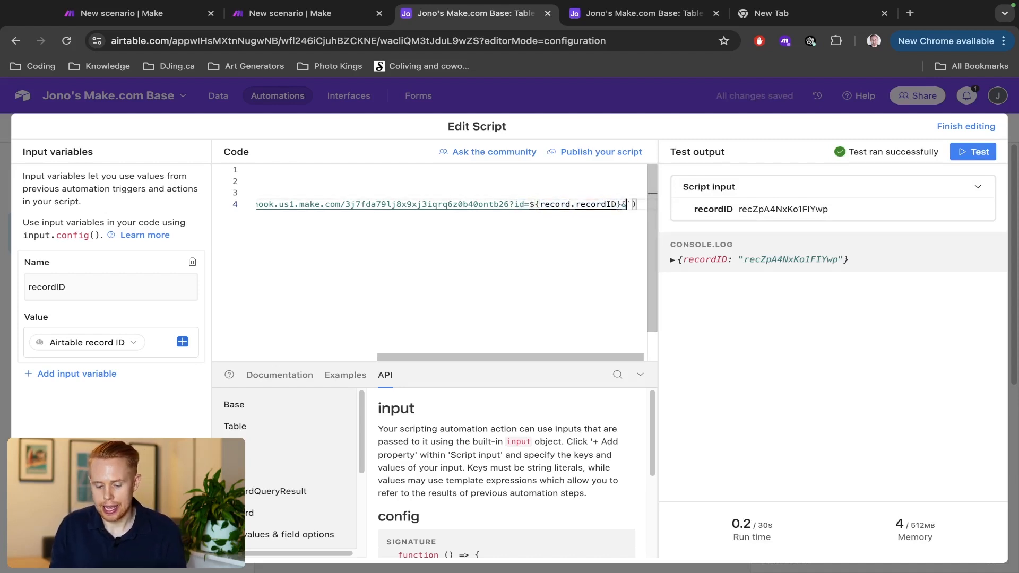
type("airtable=tr")
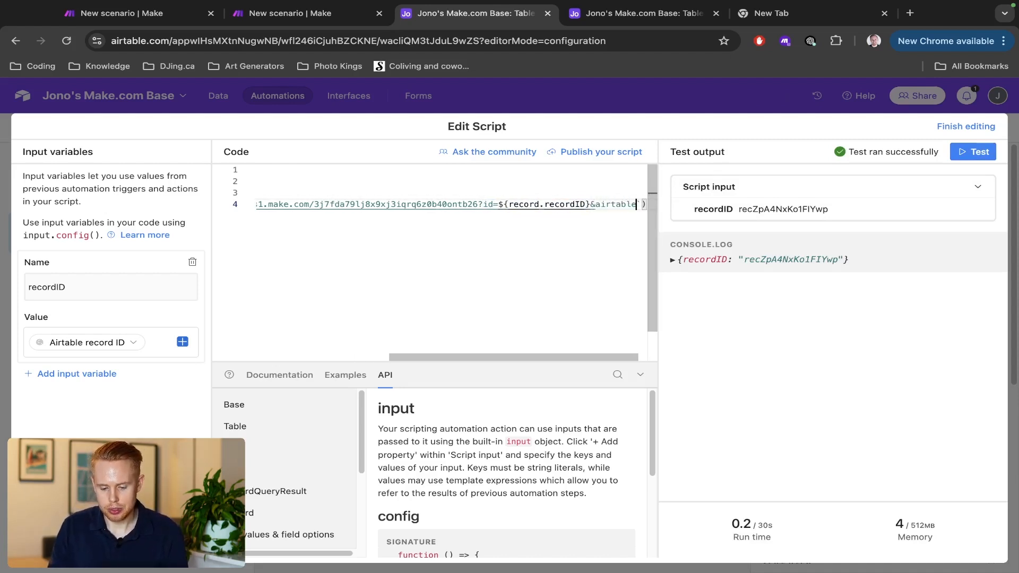
type("ue")
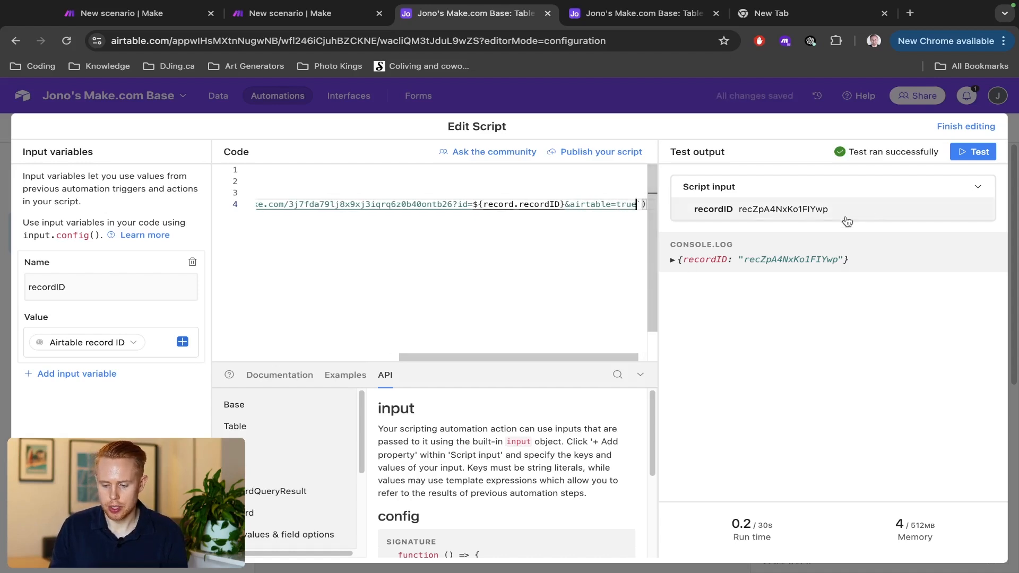
Step: Run the Make scenario once with new data, test the Airtable script again, and open the webhook's output bundle
left_click(963, 152)
key("ctrl+shift+Tab")
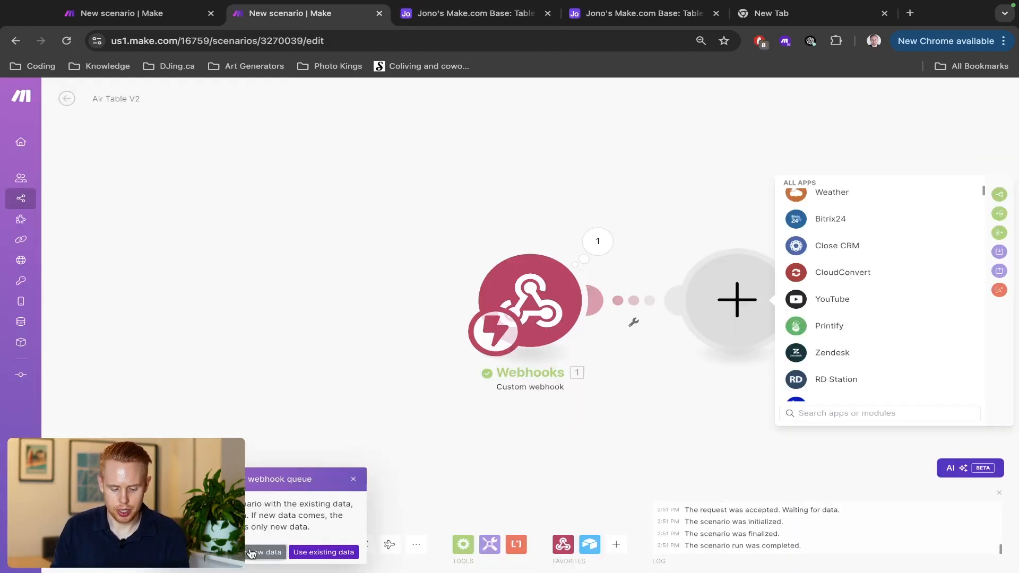
key("ctrl+Tab")
left_click(992, 161)
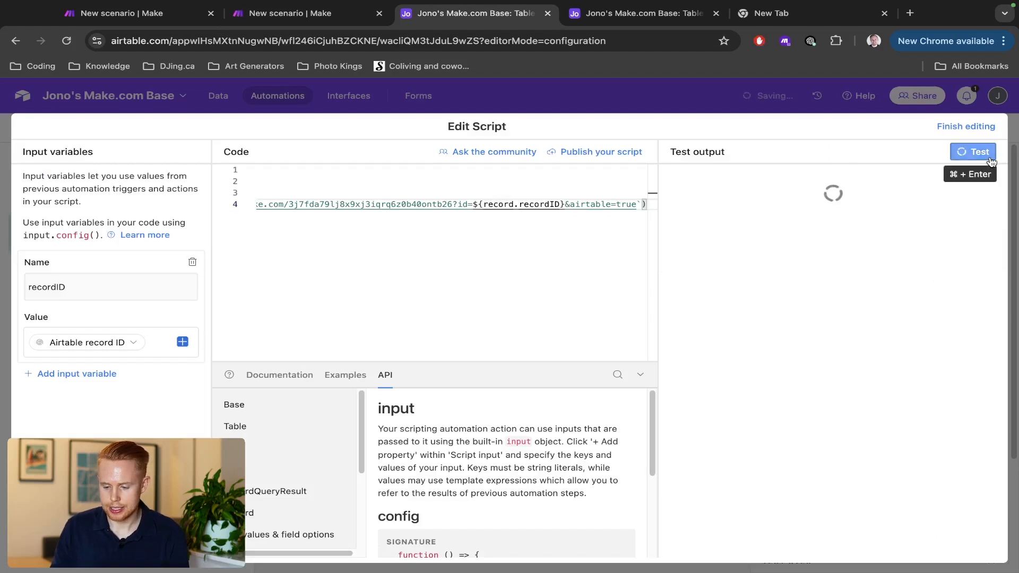
key("ctrl+shift+Tab")
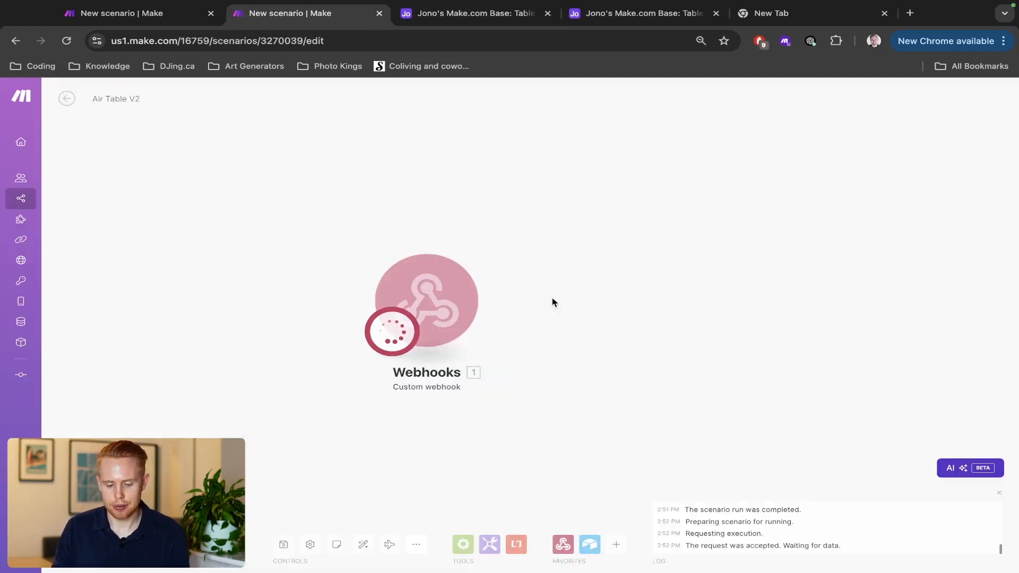
left_click(491, 243)
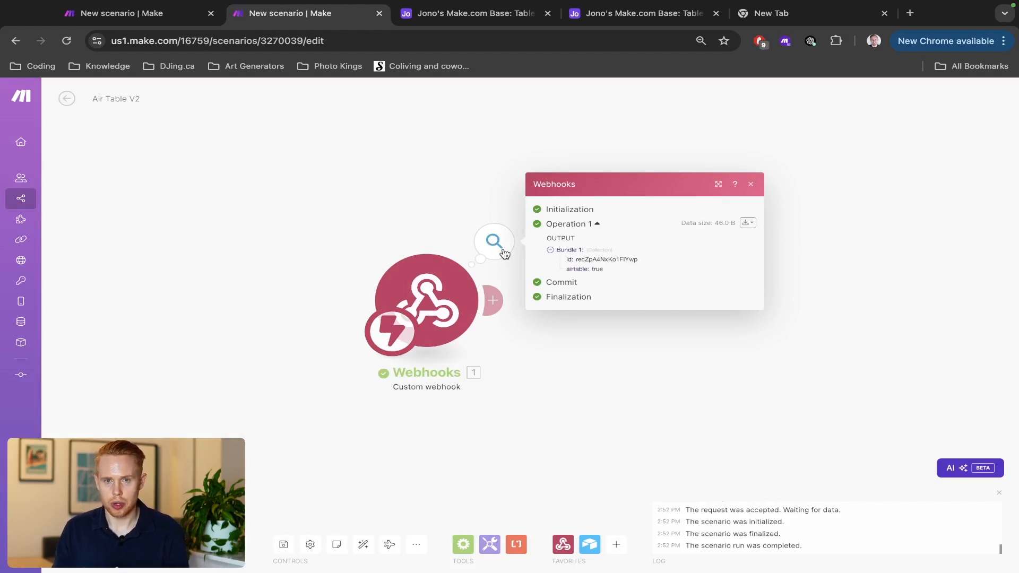
Step: Compare the airtable parameter in the webhook's output bundle with the script's fetch URL and the other scenario's HTTP request
key("ctrl+Tab")
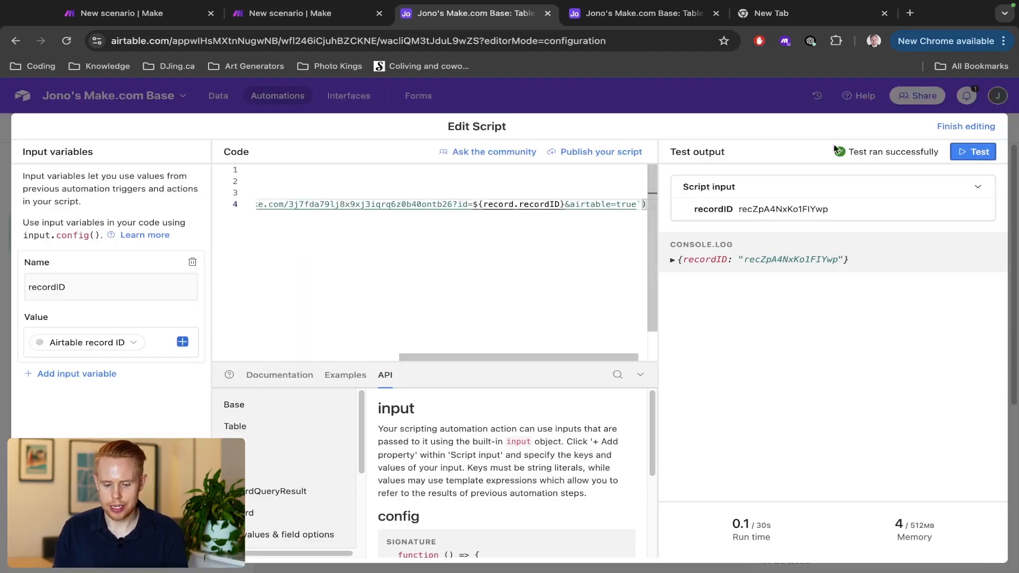
key("ctrl+shift+Tab")
key("ctrl+shift+Tab")
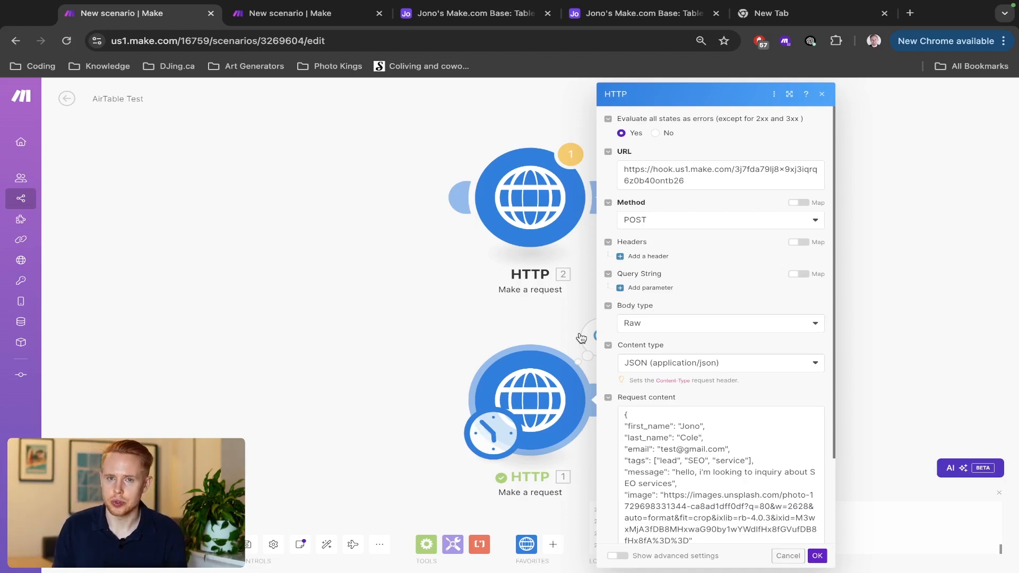
key("ctrl+Tab")
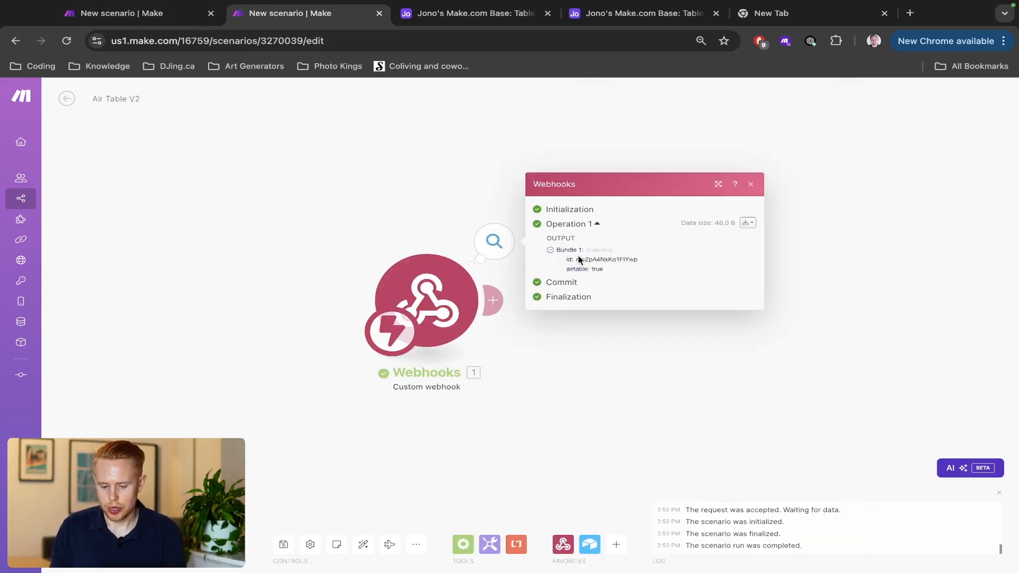
scroll(588, 269, "up", 8)
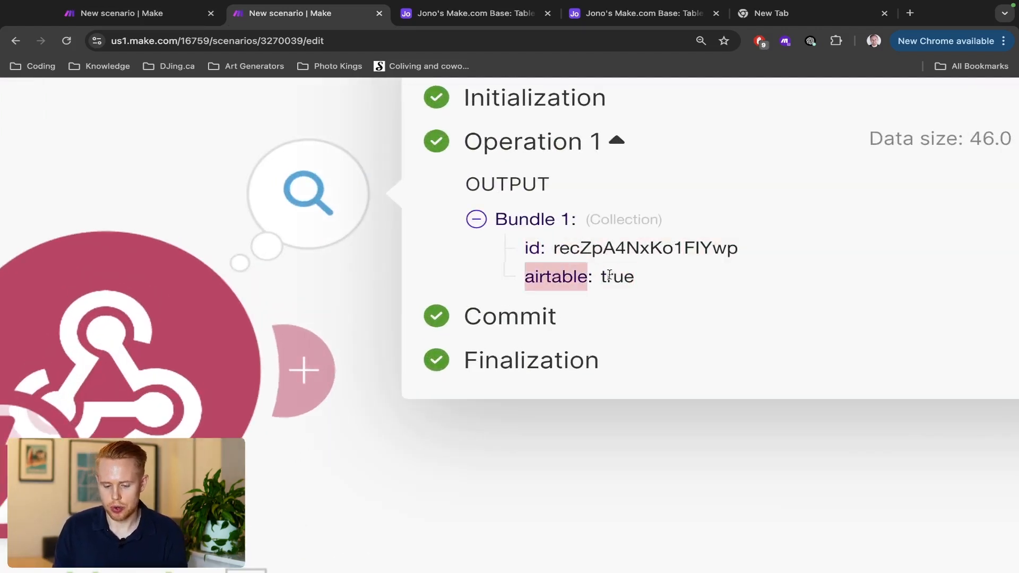
key("ctrl+Tab")
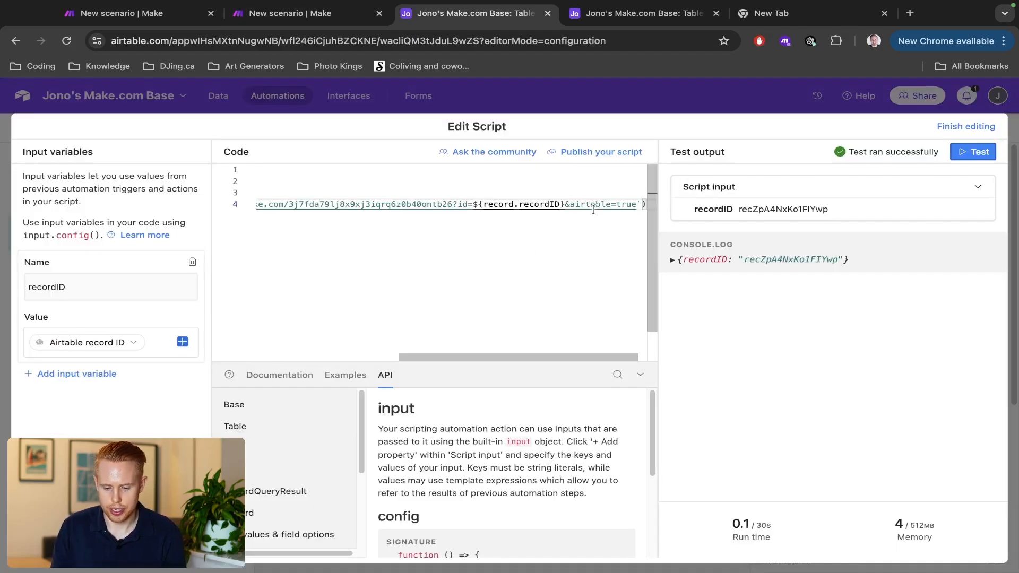
key("ctrl+shift+Tab")
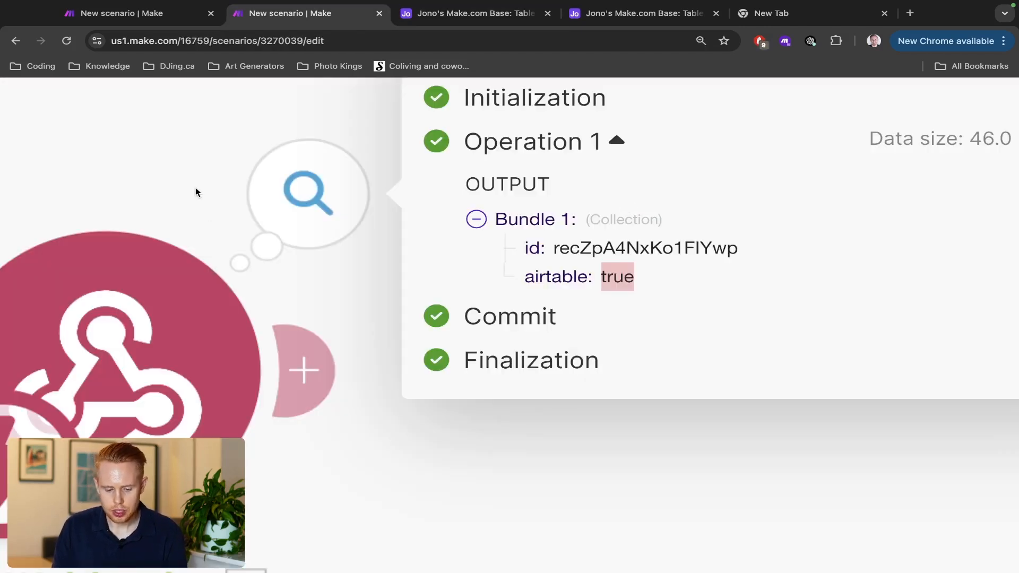
Step: Close the webhook output and add a Flow Control Router after the Custom webhook module
scroll(747, 284, "down", 10)
left_click(353, 249)
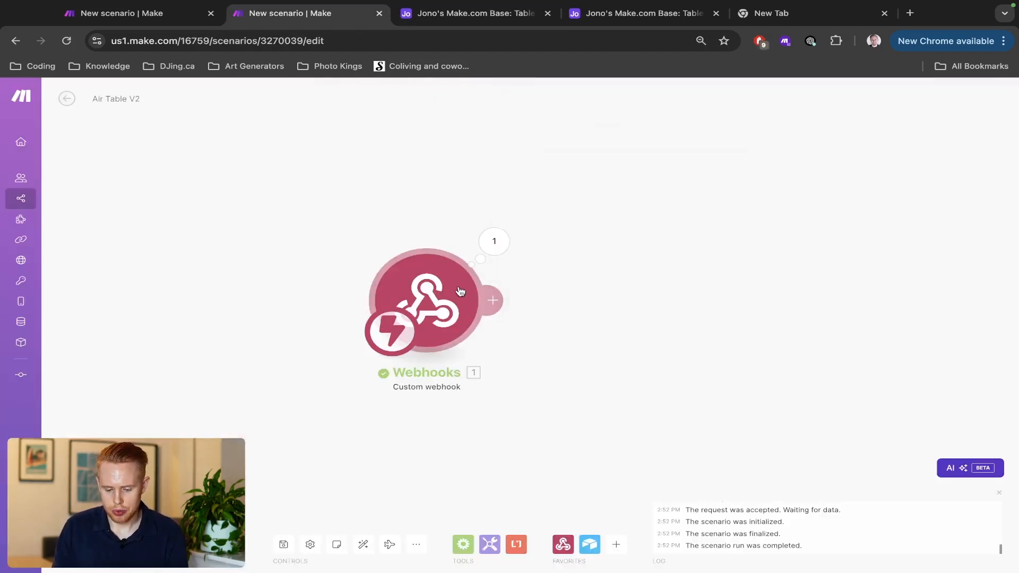
left_click(486, 291)
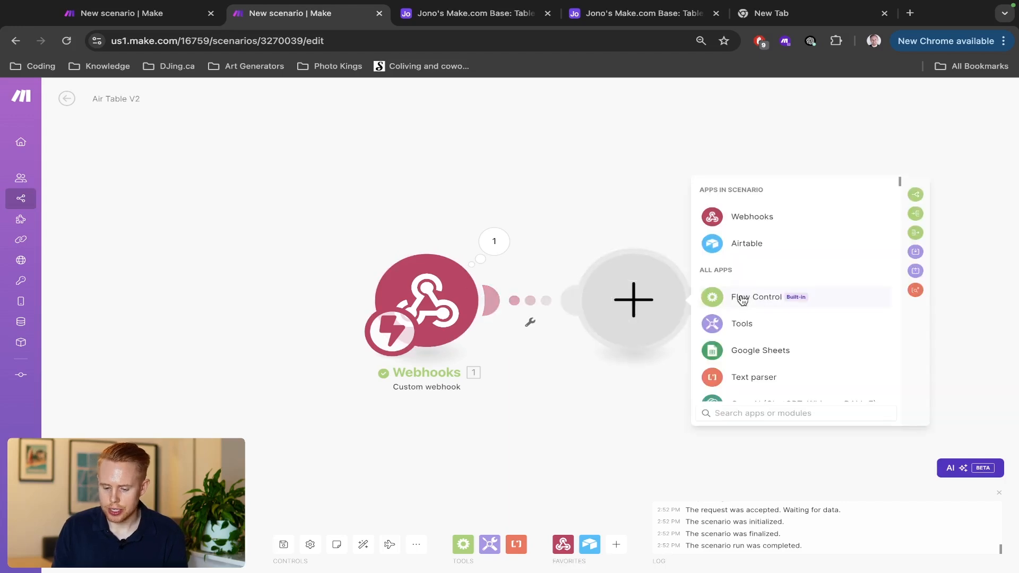
left_click(743, 298)
left_click(757, 382)
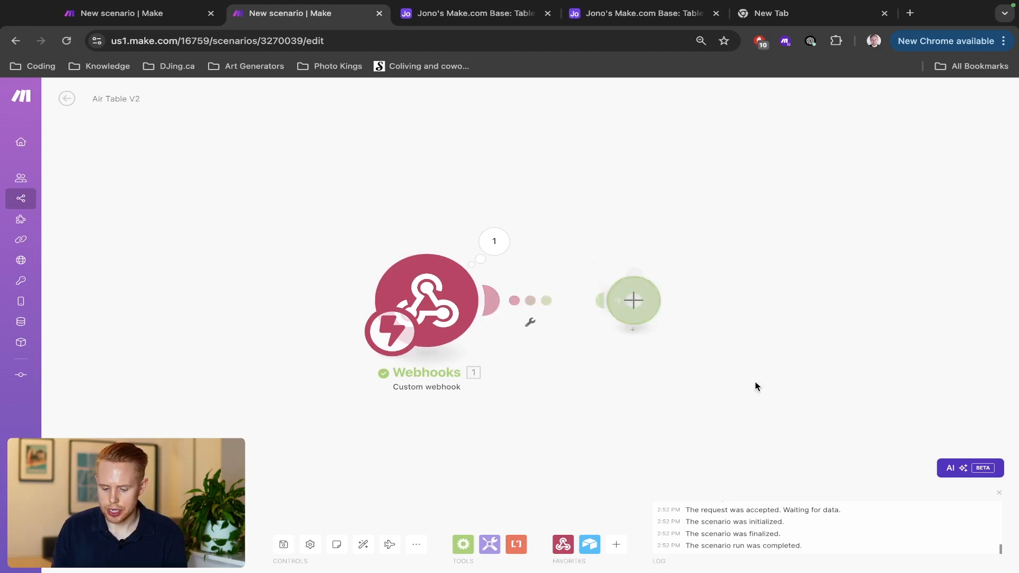
Step: Label the filter on the router's first route Airtable
left_click(491, 260)
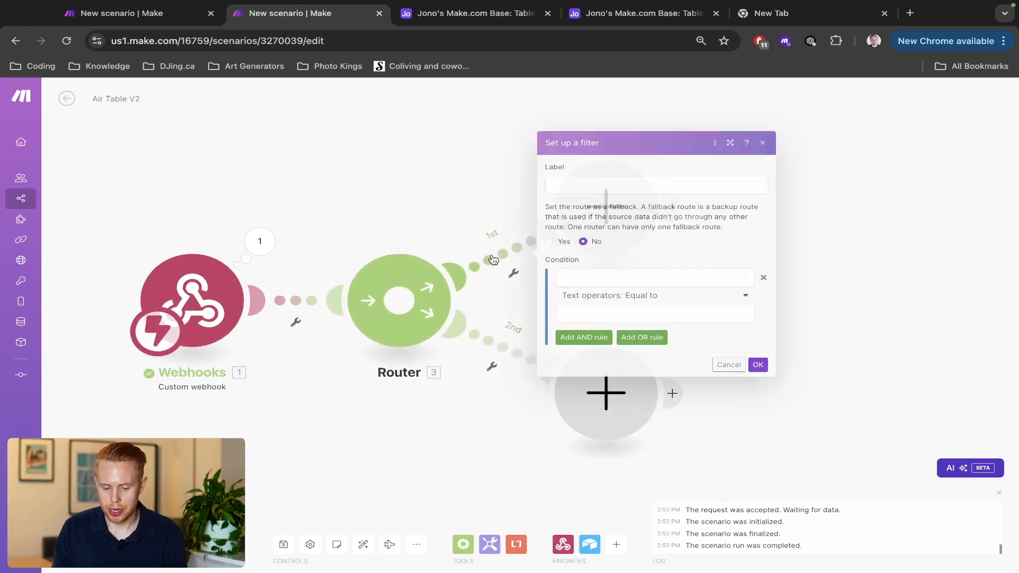
left_click(578, 181)
type("Airtable")
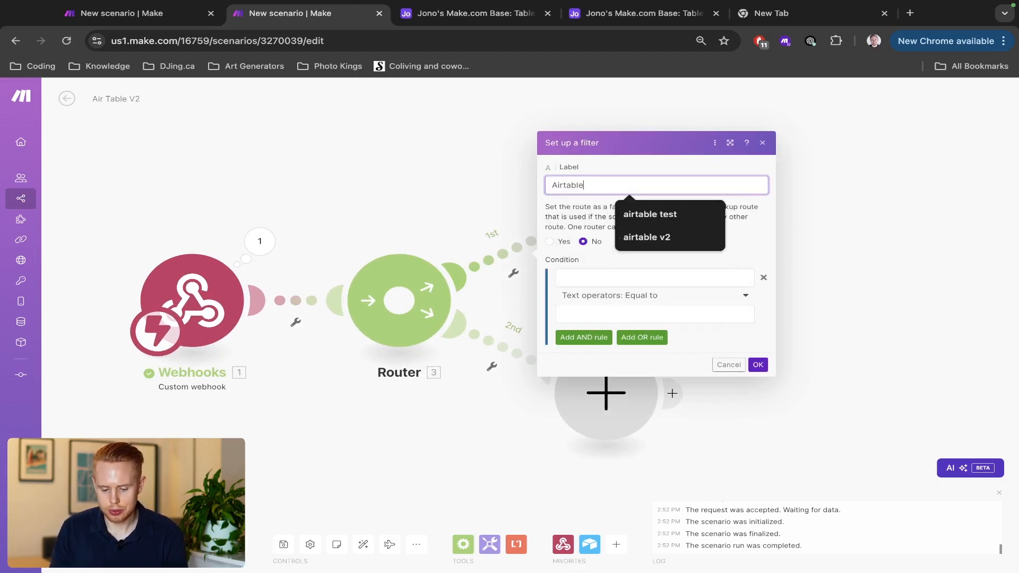
left_click(758, 364)
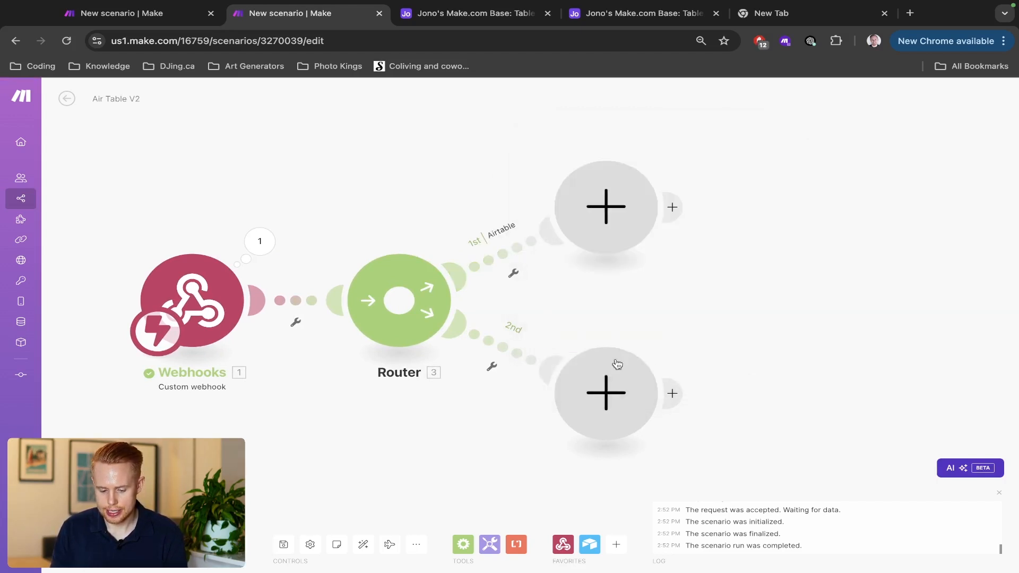
Step: Label the filter on the router's second route CRM
left_click(505, 344)
left_click(567, 277)
type("CRM")
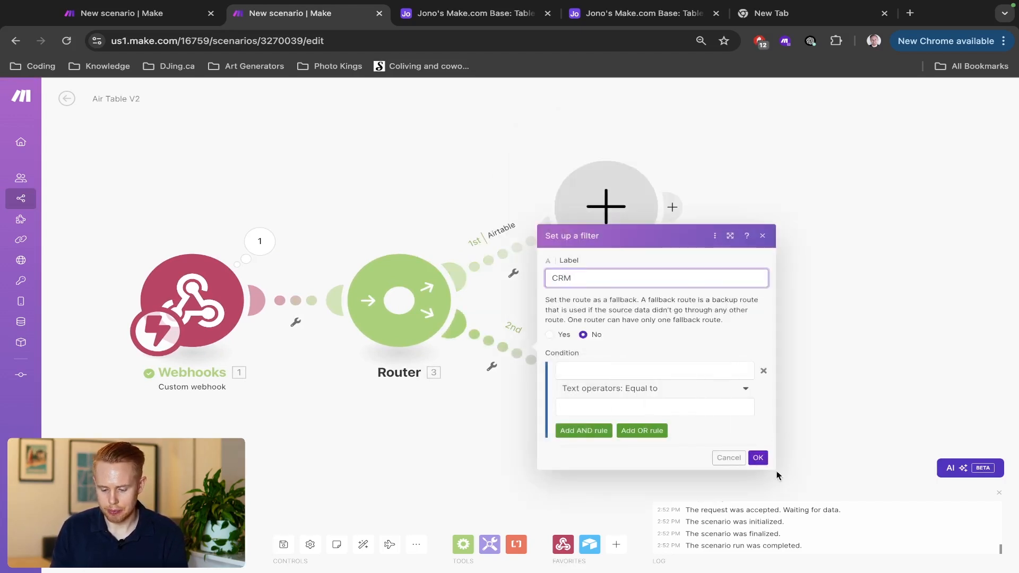
left_click(758, 457)
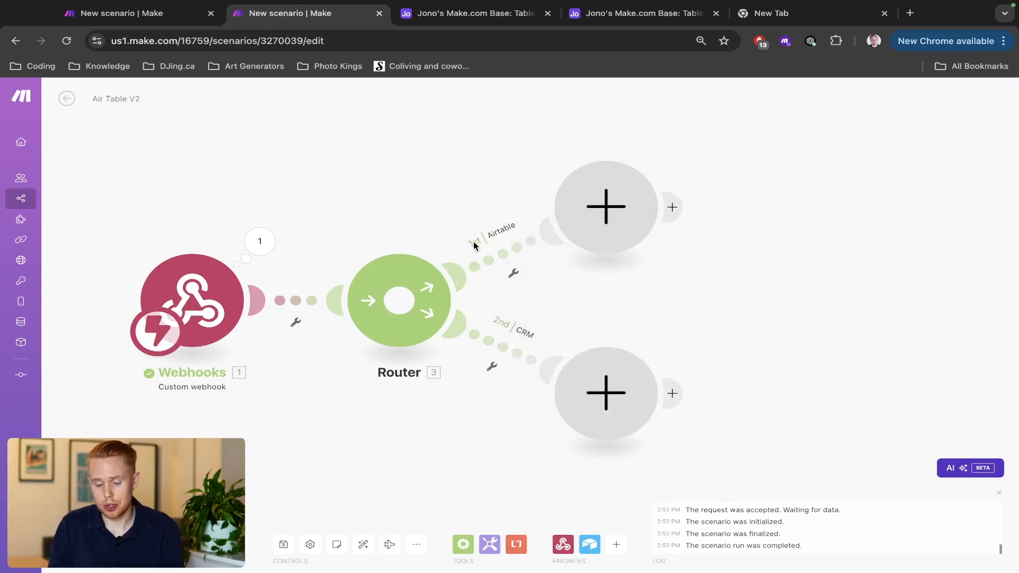
Step: Set the Airtable route's filter condition so that the webhook's airtable value uses the basic operator Exists
left_click(512, 264)
left_click(609, 277)
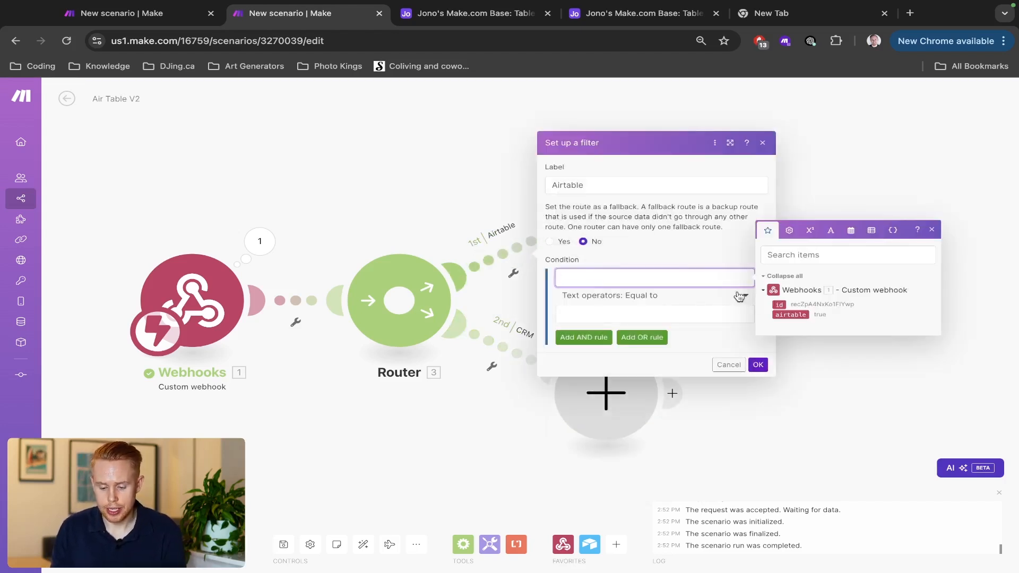
left_click(790, 315)
left_click(634, 299)
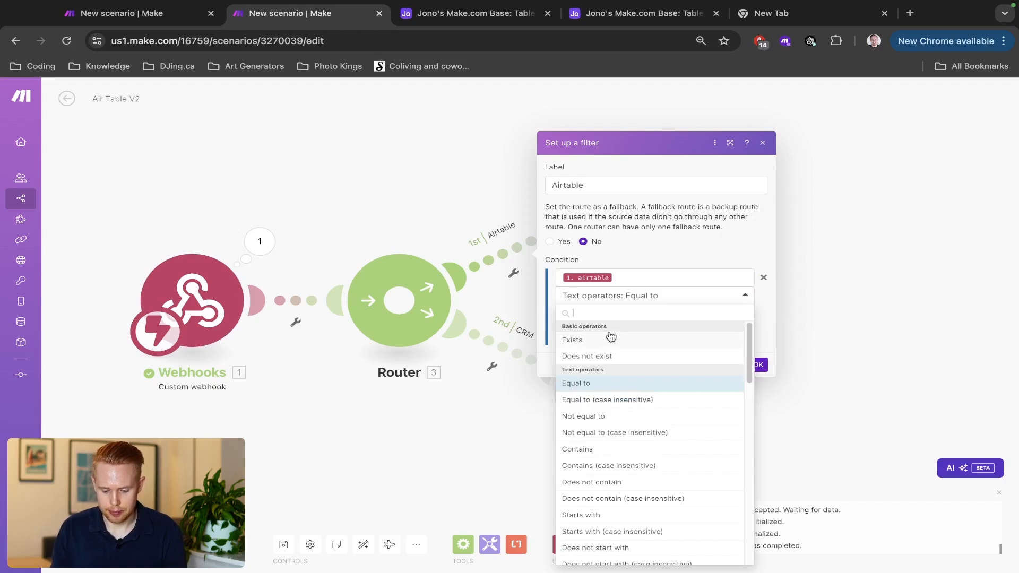
type("equal")
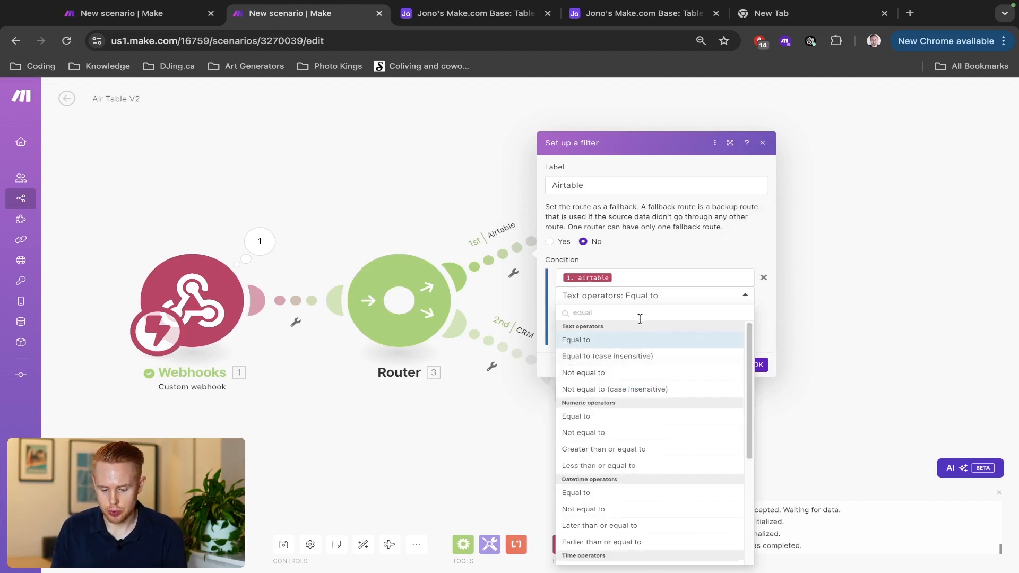
key("ctrl+a")
type("exist")
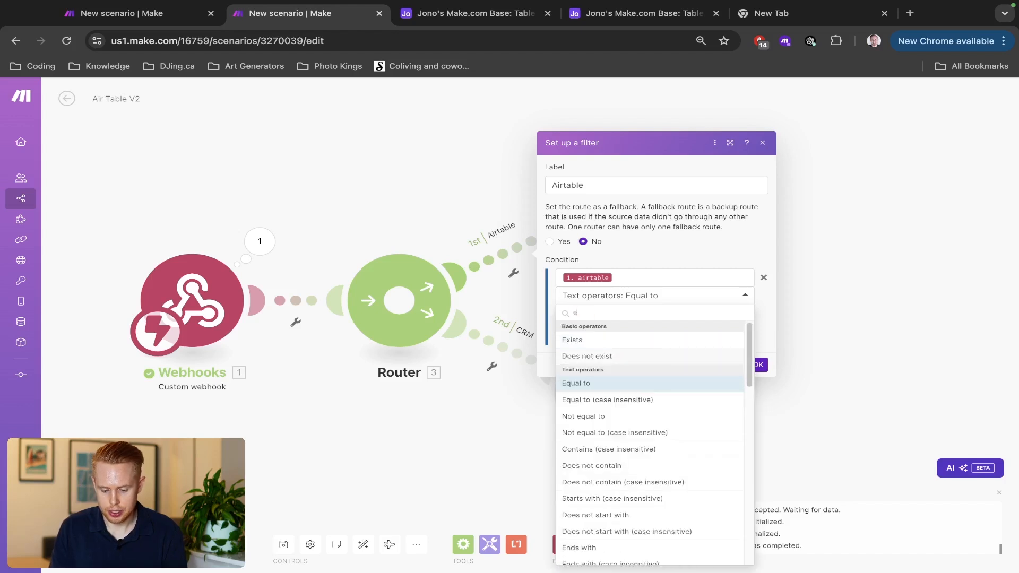
left_click(595, 342)
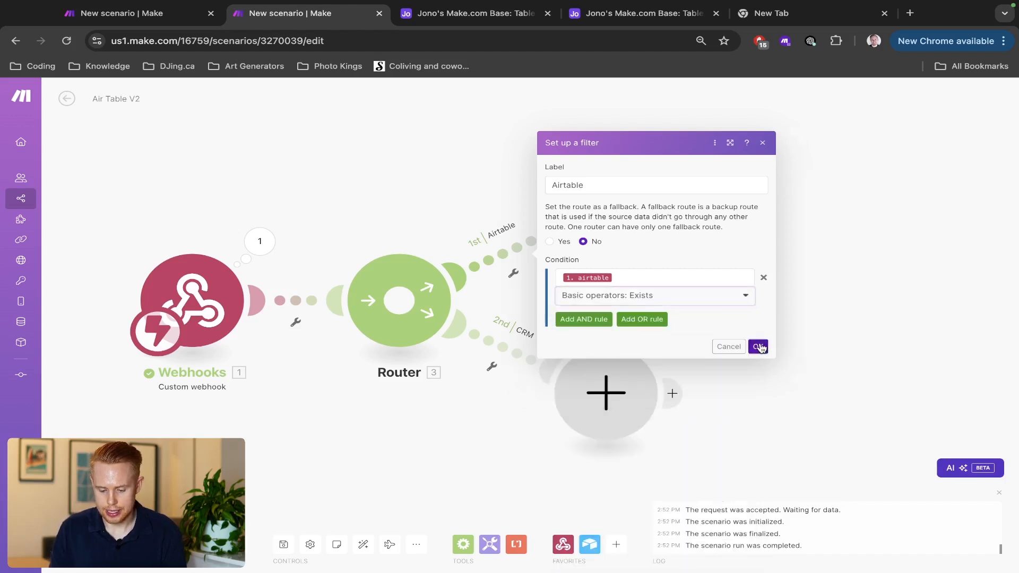
left_click(762, 346)
Step: Set the CRM route's filter condition so that the webhook's airtable value uses the basic operator Does not exist
left_click(549, 369)
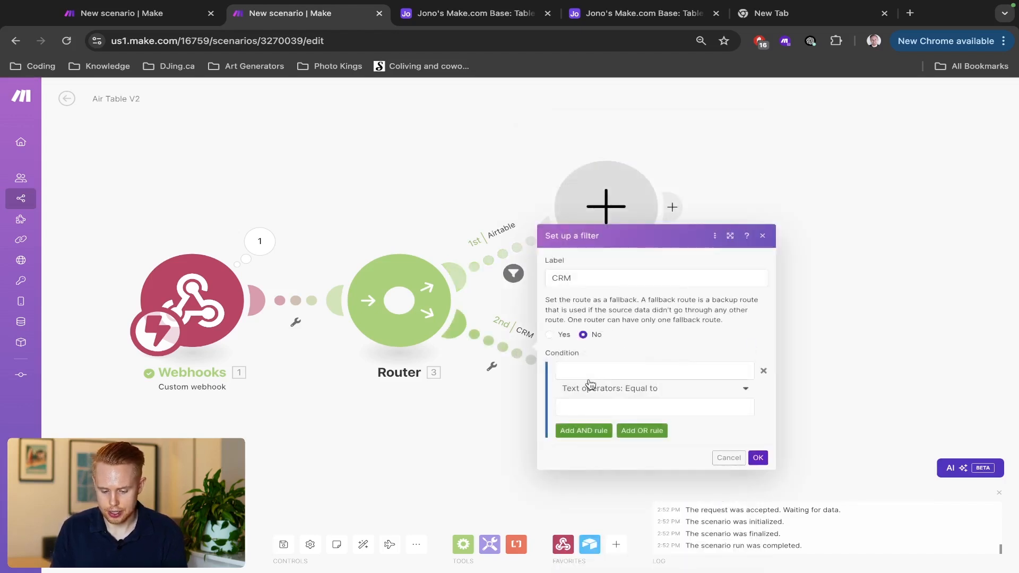
left_click(593, 390)
left_click(590, 371)
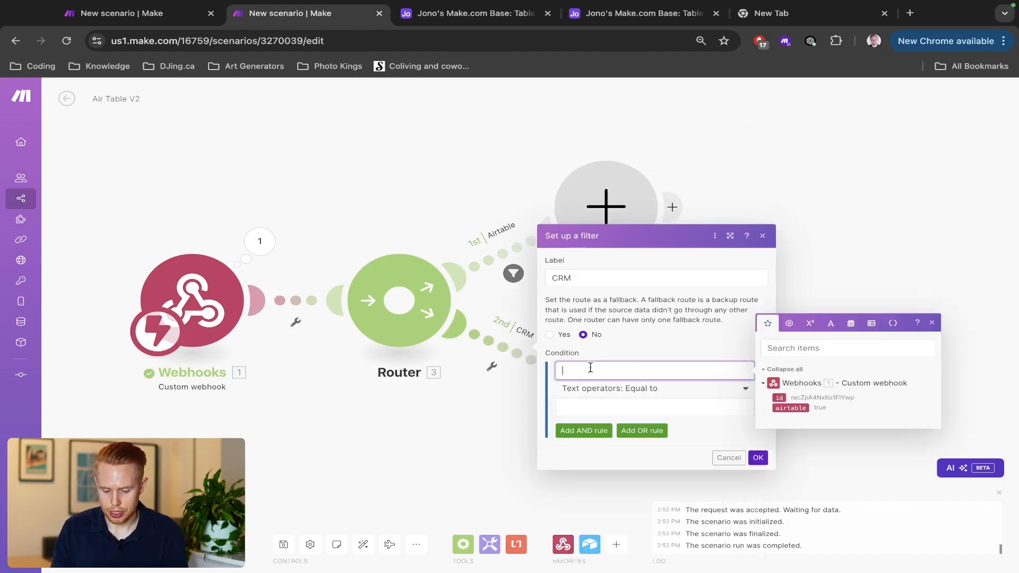
left_click(790, 408)
left_click(642, 394)
type("does not")
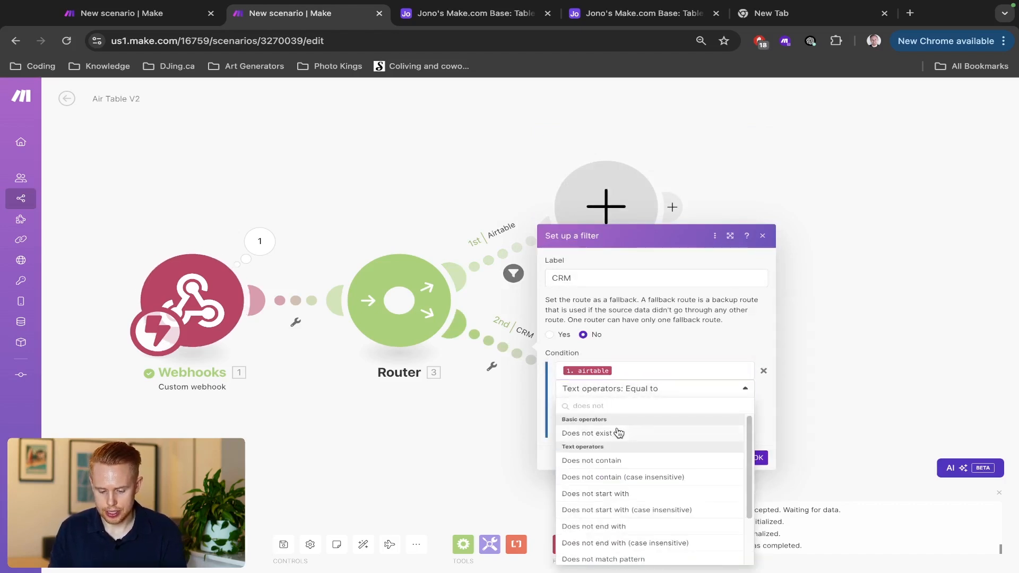
left_click(620, 433)
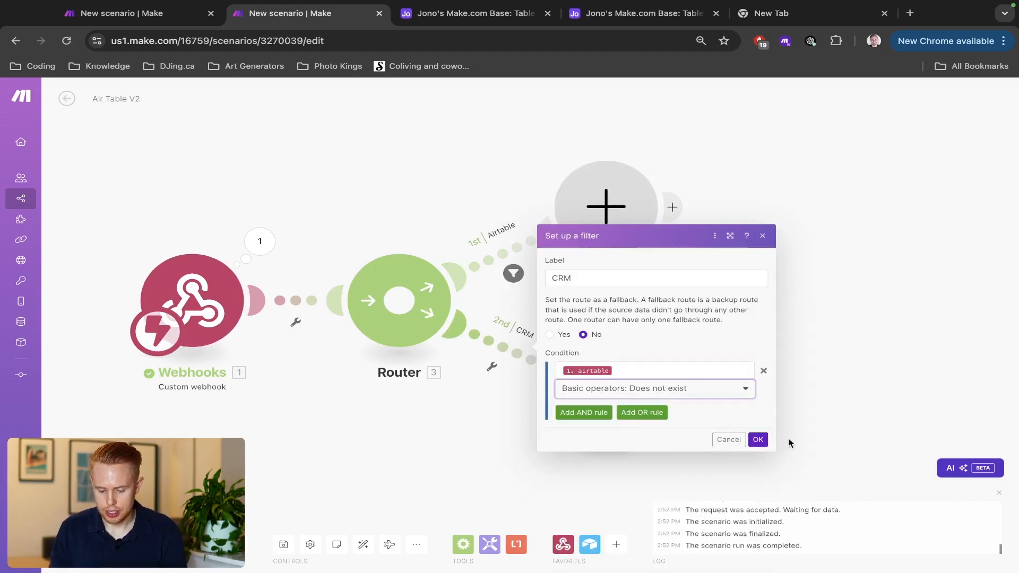
left_click(759, 440)
Step: Compare the airtable parameter in the Airtable script's URL with the values received in the Custom webhook's output
key("ctrl+Tab")
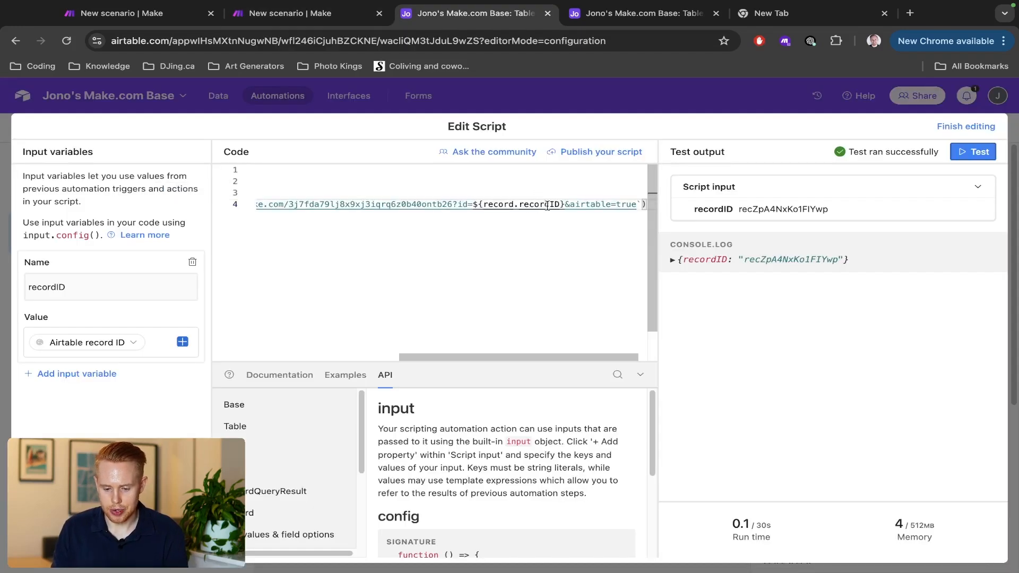
double_click(589, 204)
key("ctrl+shift+Tab")
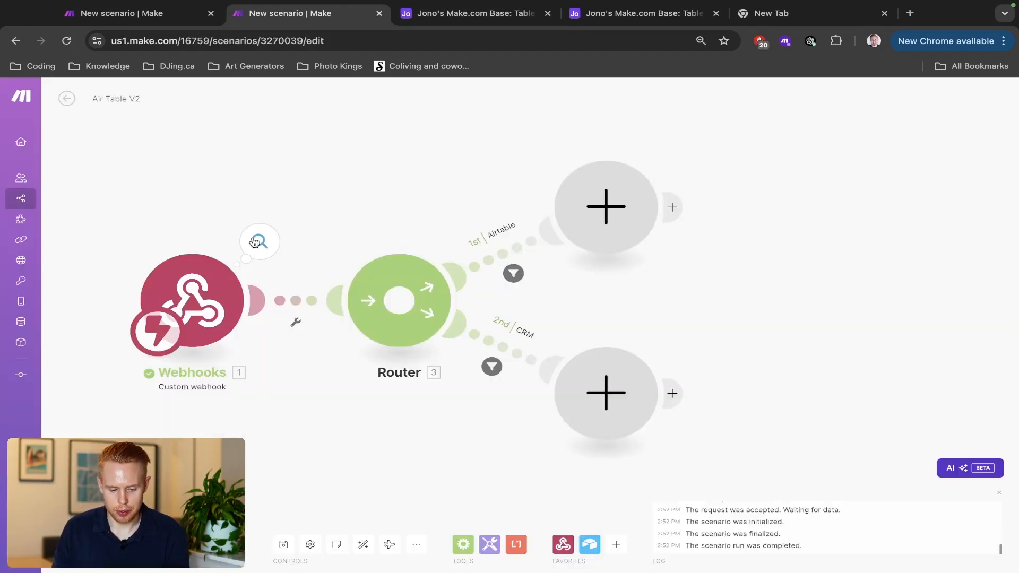
left_click(255, 242)
left_click(780, 280)
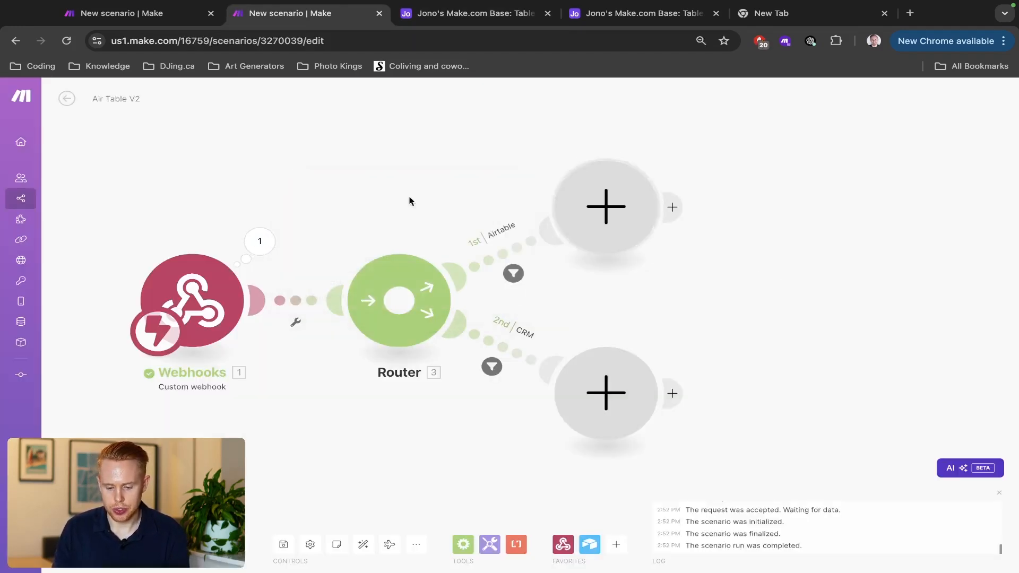
key("ctrl+shift+Tab")
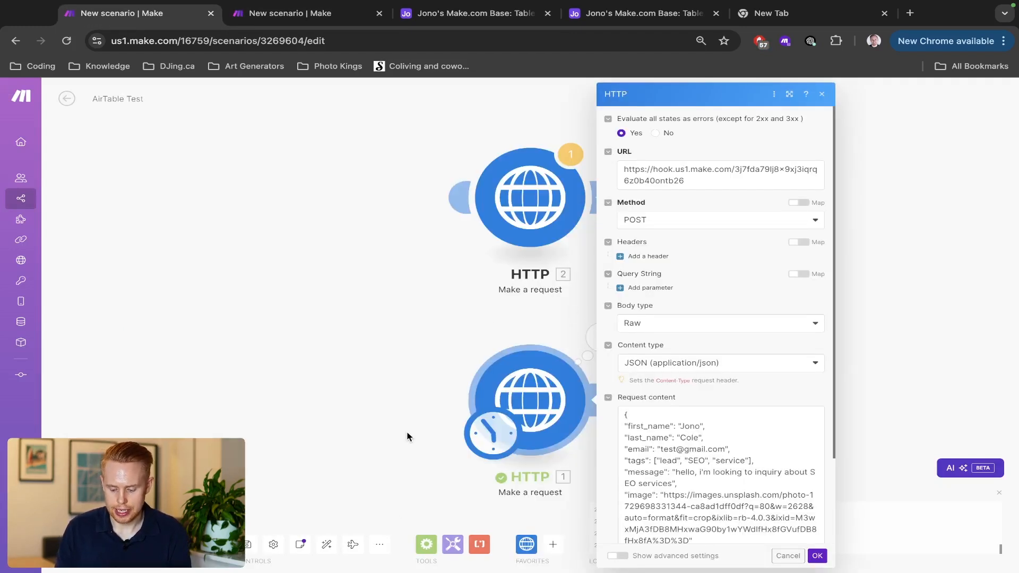
key("ctrl+Tab")
left_click(258, 242)
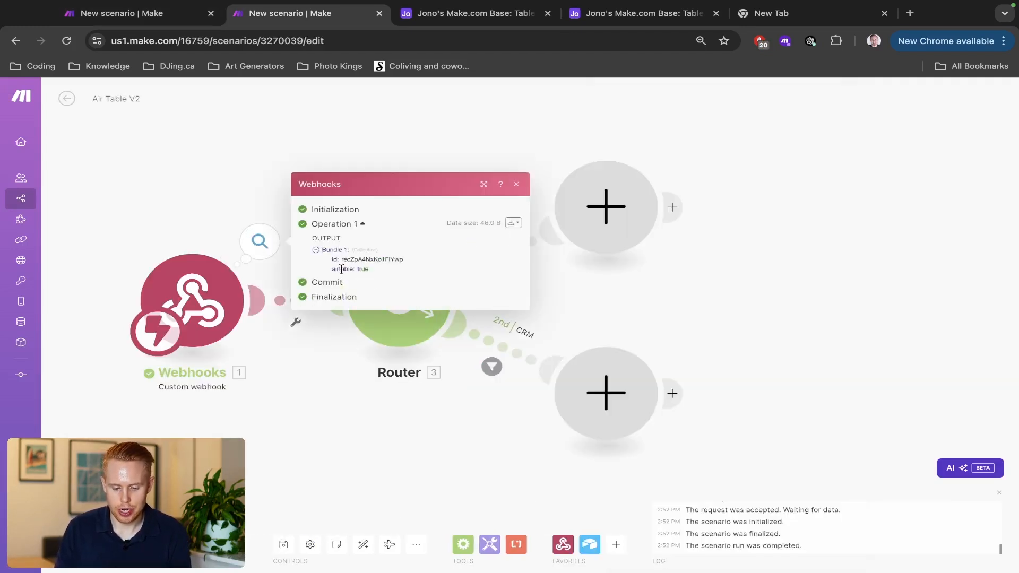
left_click(705, 319)
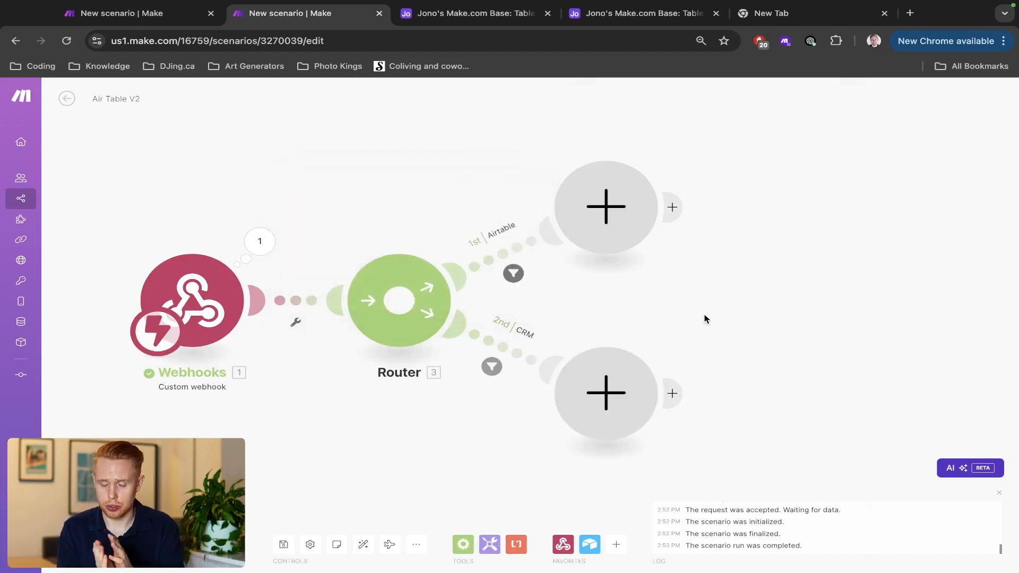
Step: Check the webhook's output for the record ID and add an Airtable Get a Record module to the Airtable route
left_click(631, 201)
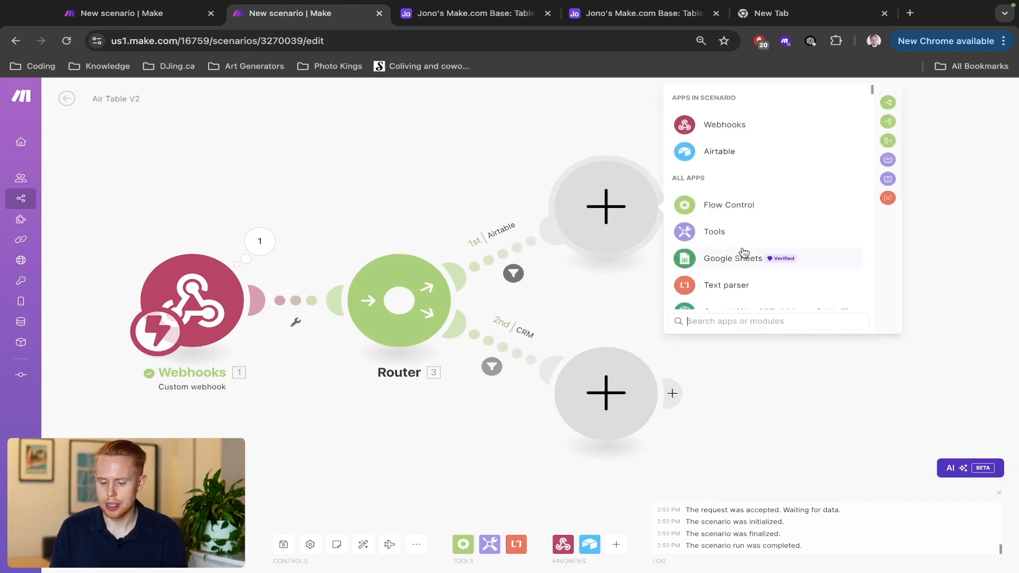
left_click(265, 244)
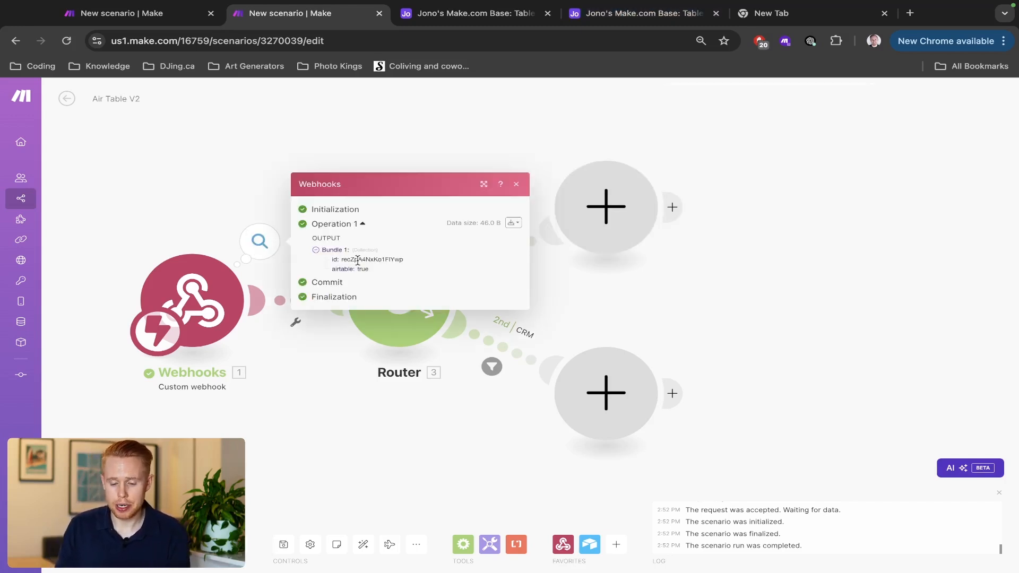
left_click(603, 219)
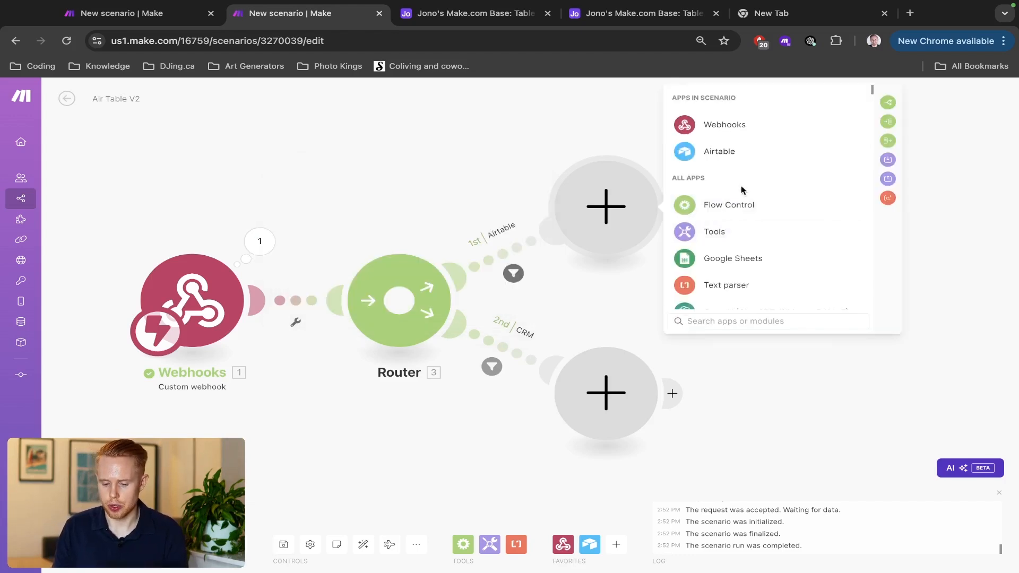
left_click(712, 158)
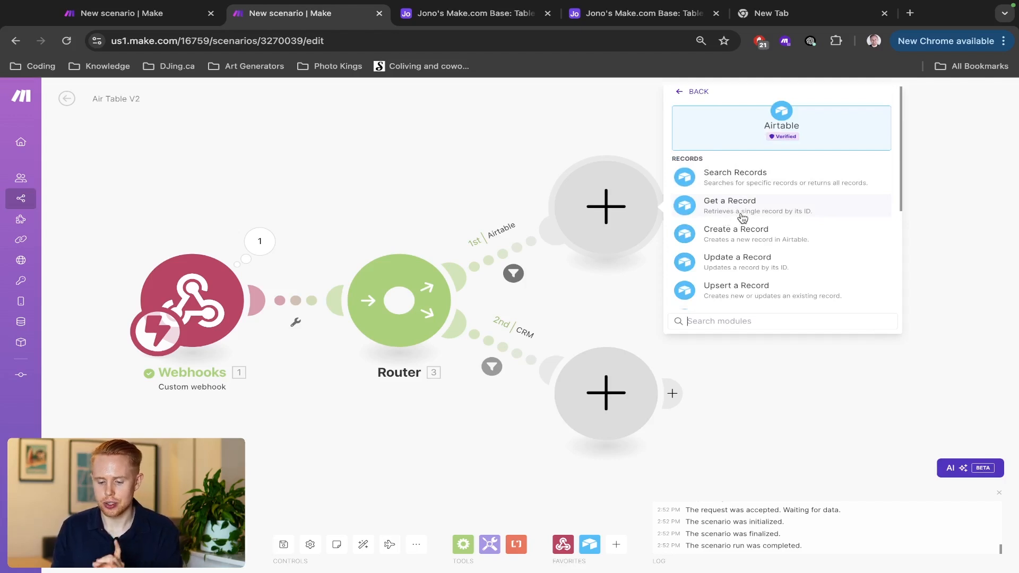
left_click(765, 213)
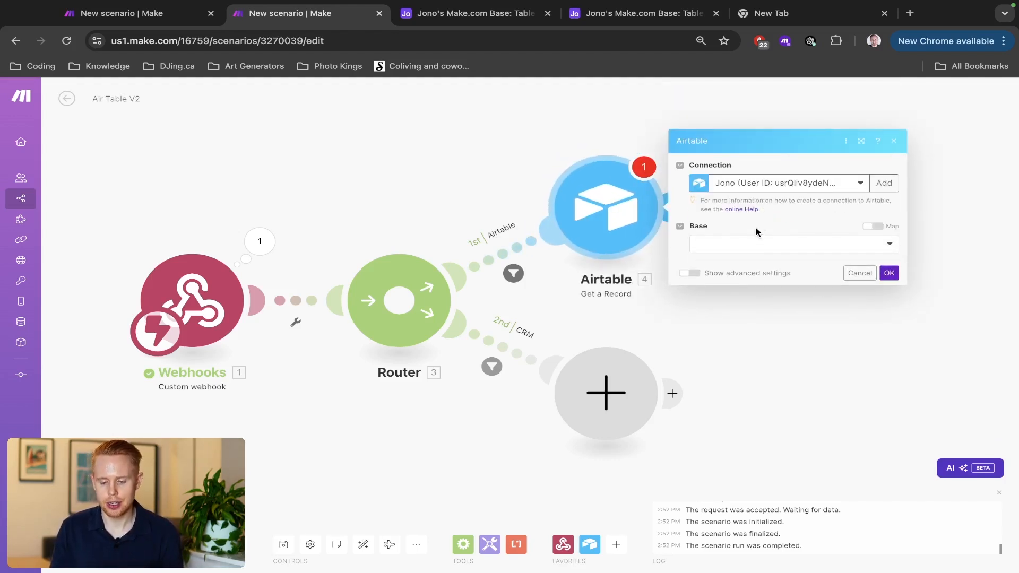
Step: Configure Get a Record with the Make.com base, Table 1 and the webhook's id as the Record ID
left_click(751, 245)
left_click(740, 277)
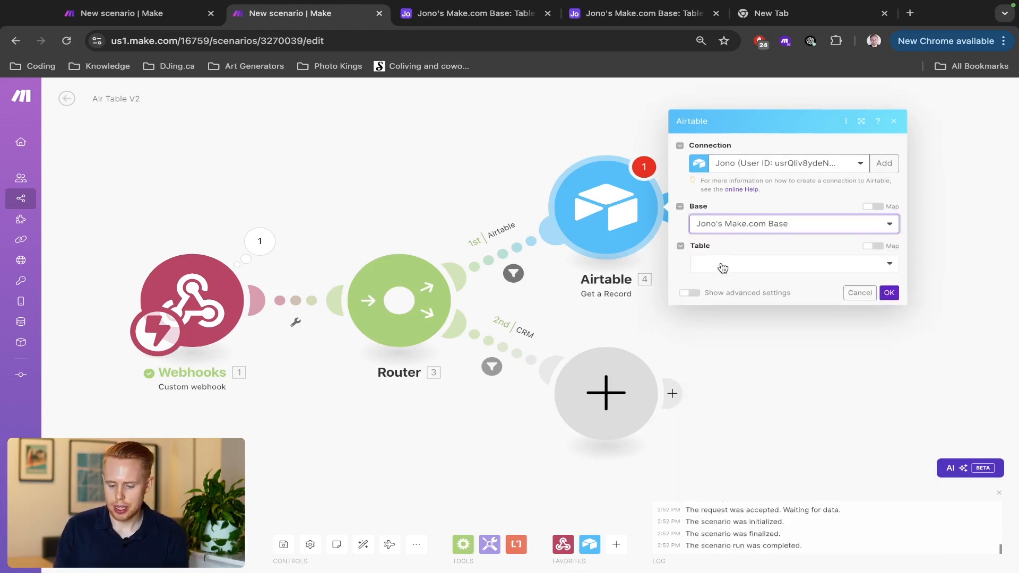
left_click(718, 264)
left_click(720, 282)
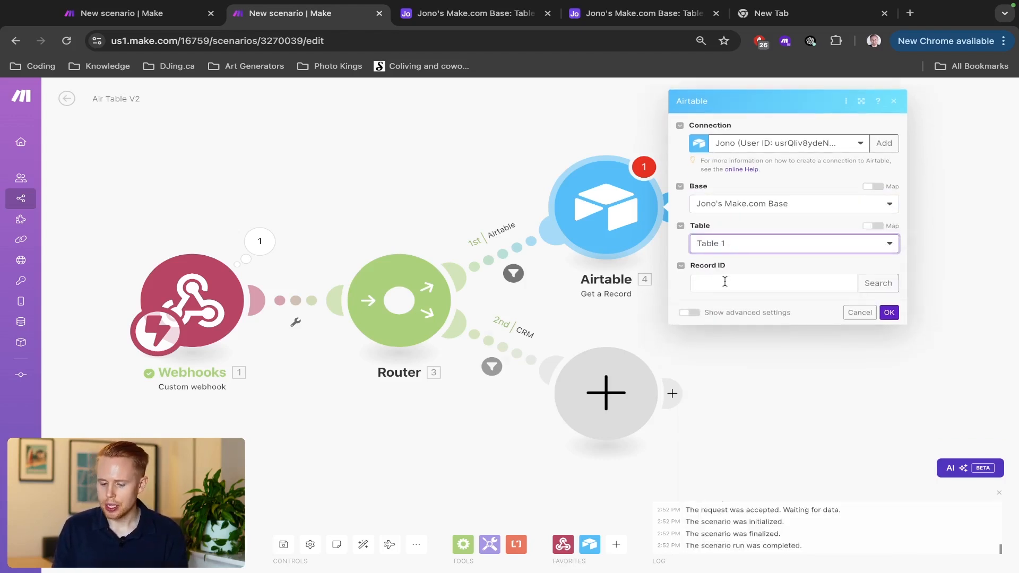
left_click(723, 282)
left_click(530, 310)
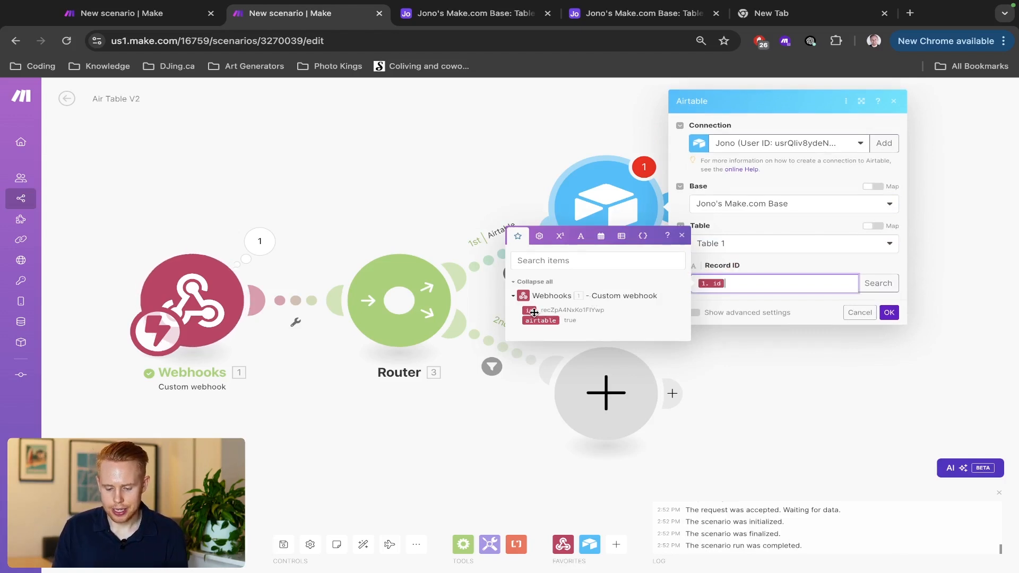
left_click(887, 314)
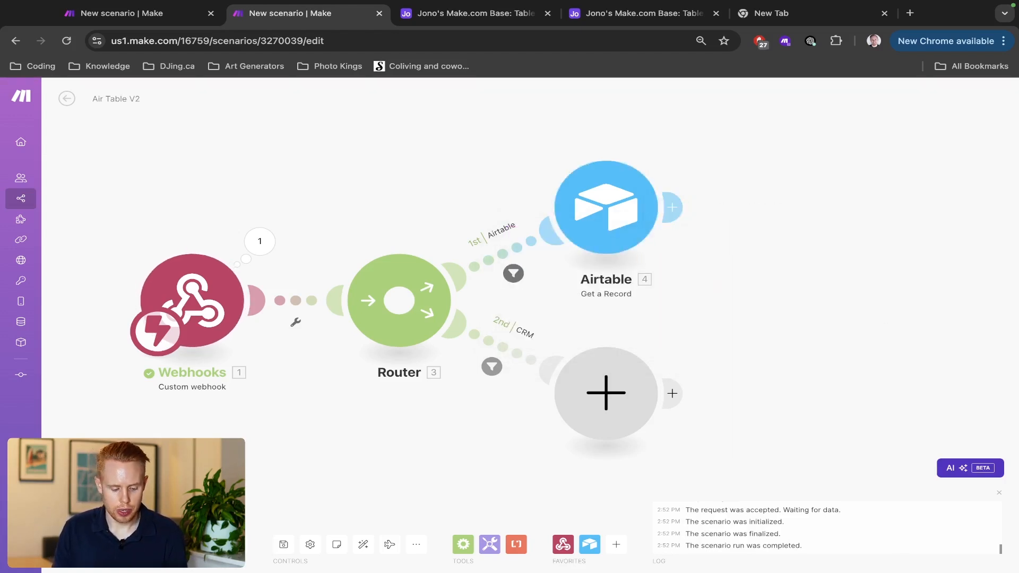
Step: Run the Air Table V2 scenario once and trigger its webhook by testing the Airtable script
left_click(91, 545)
left_click(265, 552)
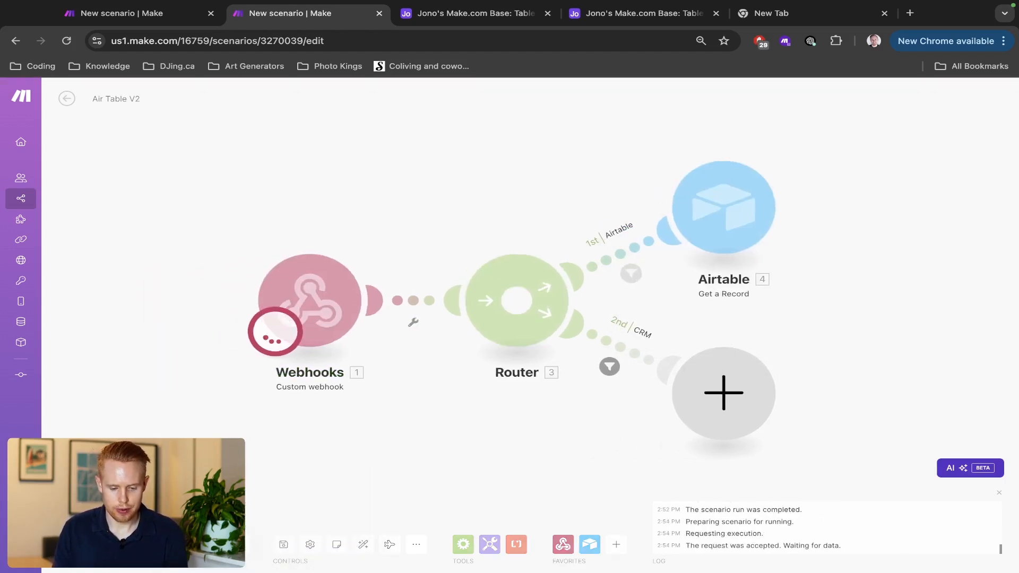
key("ctrl+Tab")
left_click(990, 153)
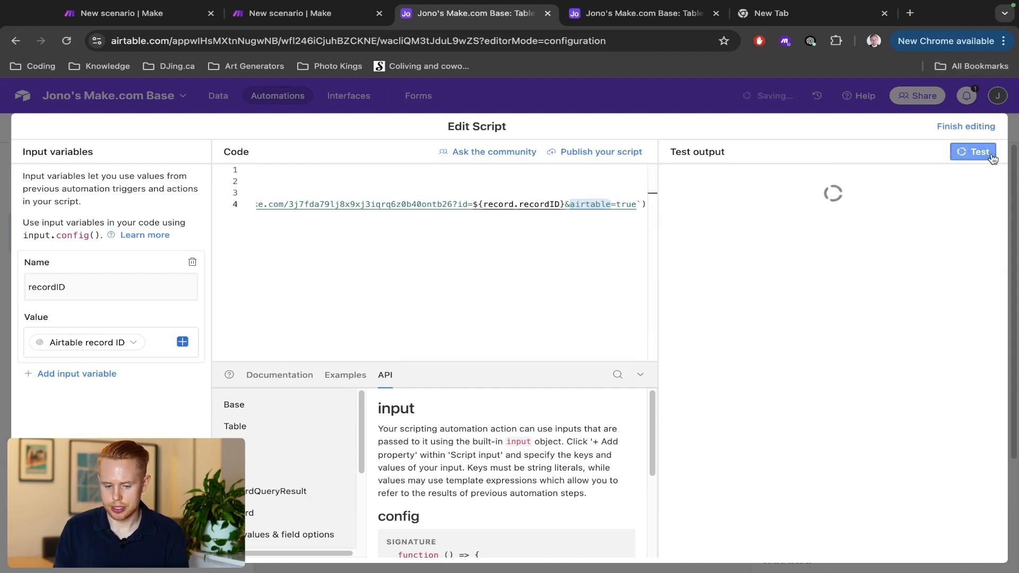
key("ctrl+shift+Tab")
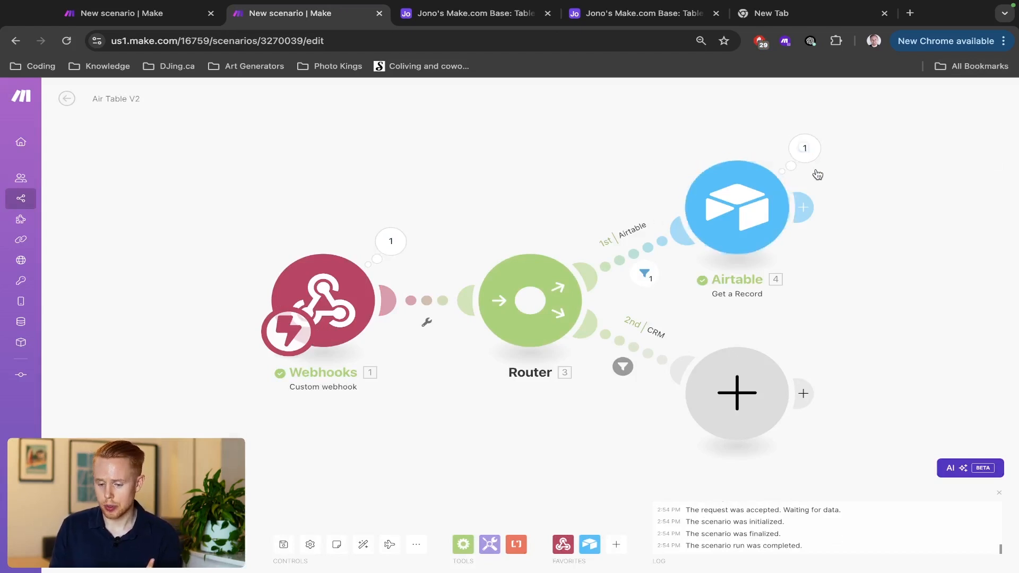
Step: Examine the Get a Record module's output alongside the script's id parameter and the source record in Table 1
left_click(804, 149)
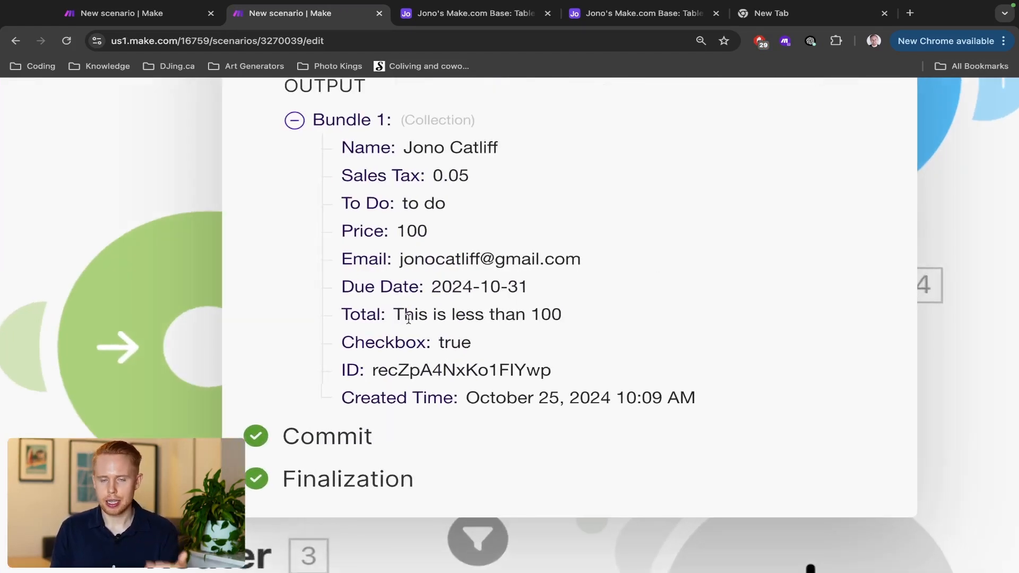
key("ctrl+Tab")
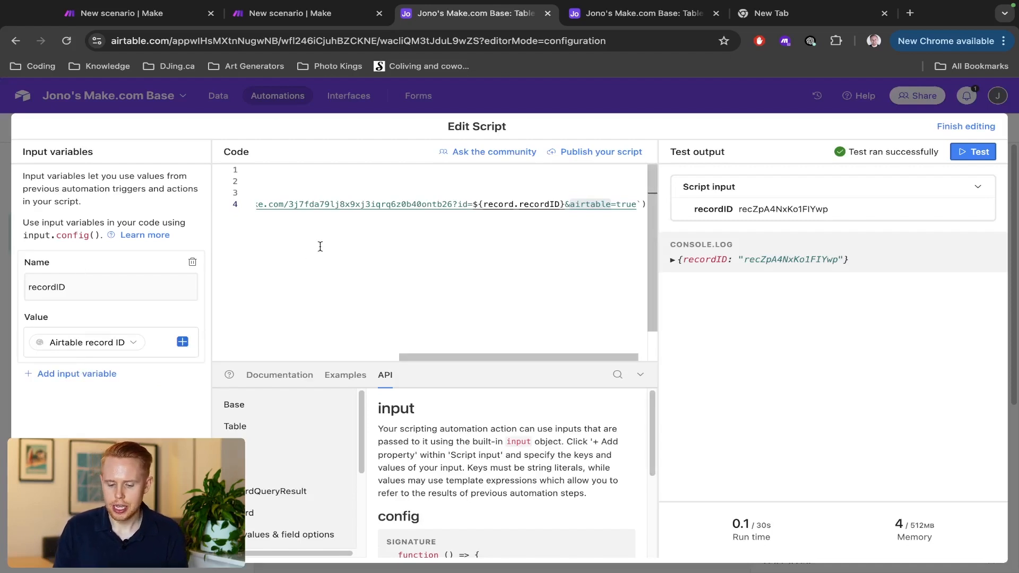
left_click(454, 207)
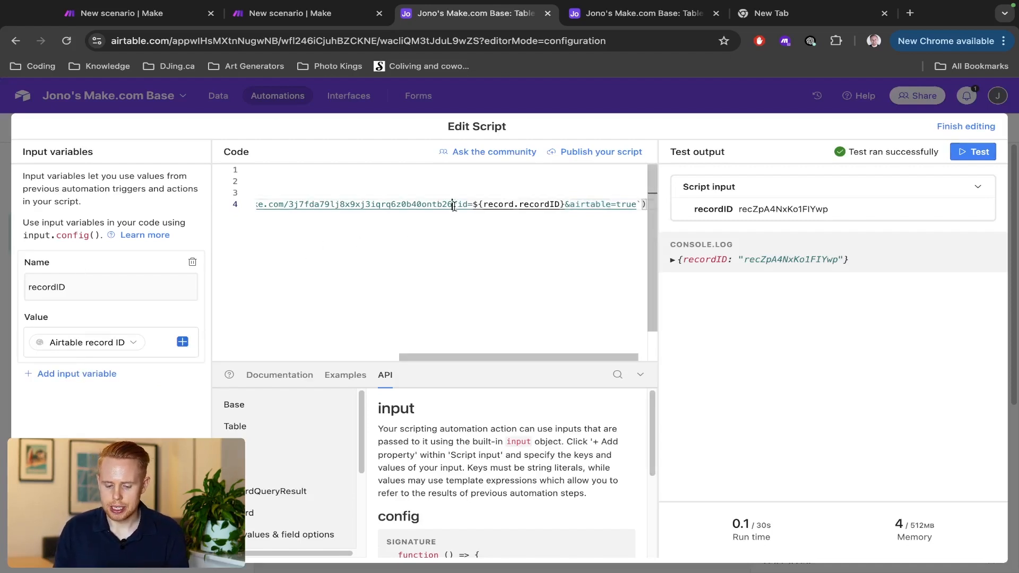
left_click_drag(454, 206, 570, 205)
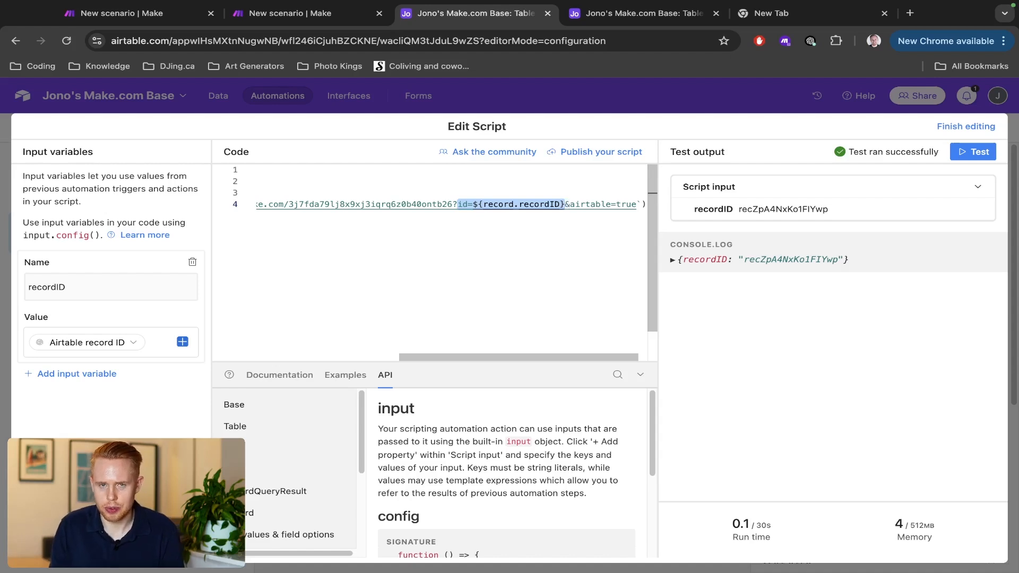
key("ctrl+Tab")
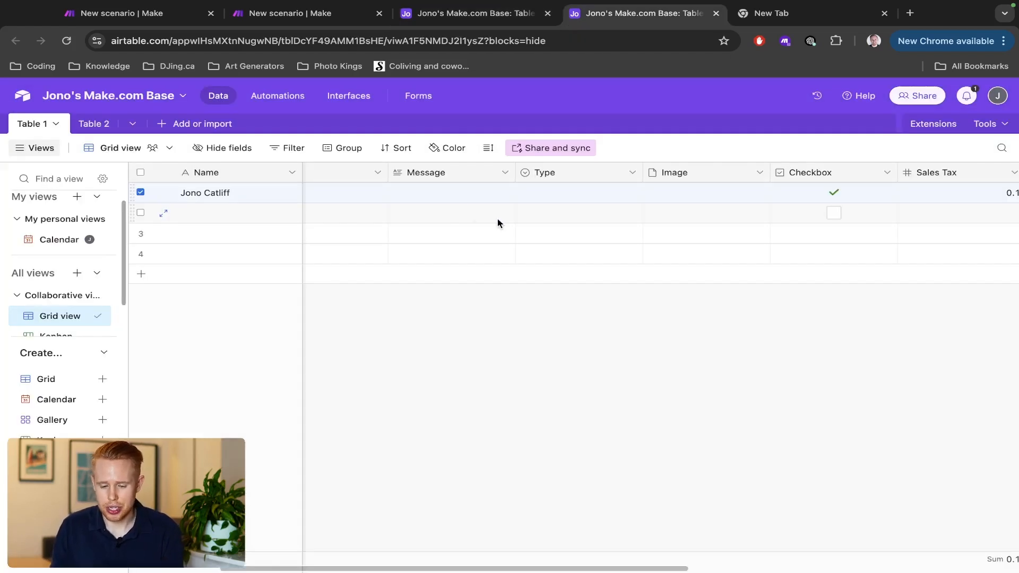
key("ctrl+shift+Tab")
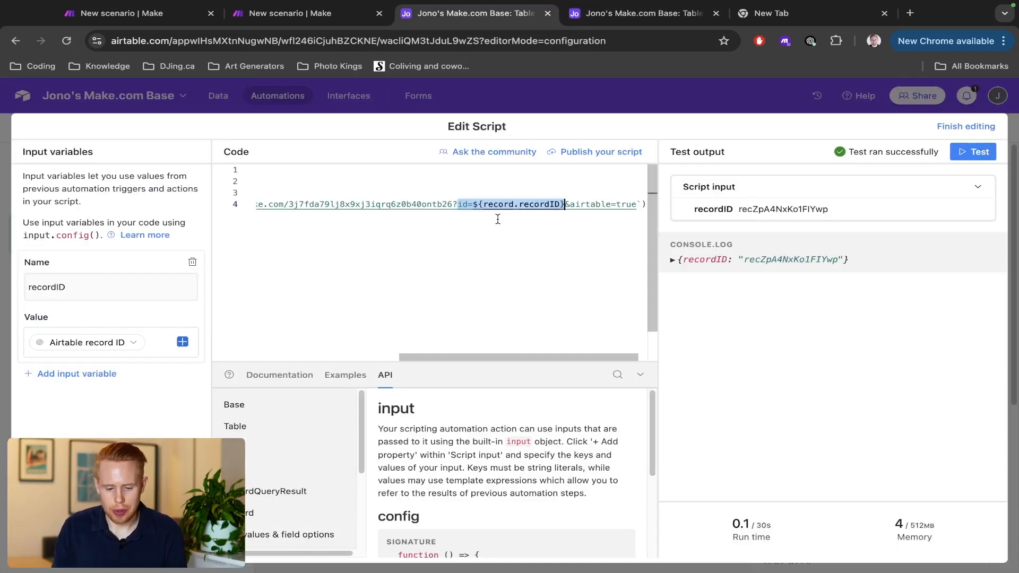
key("ctrl+shift+Tab")
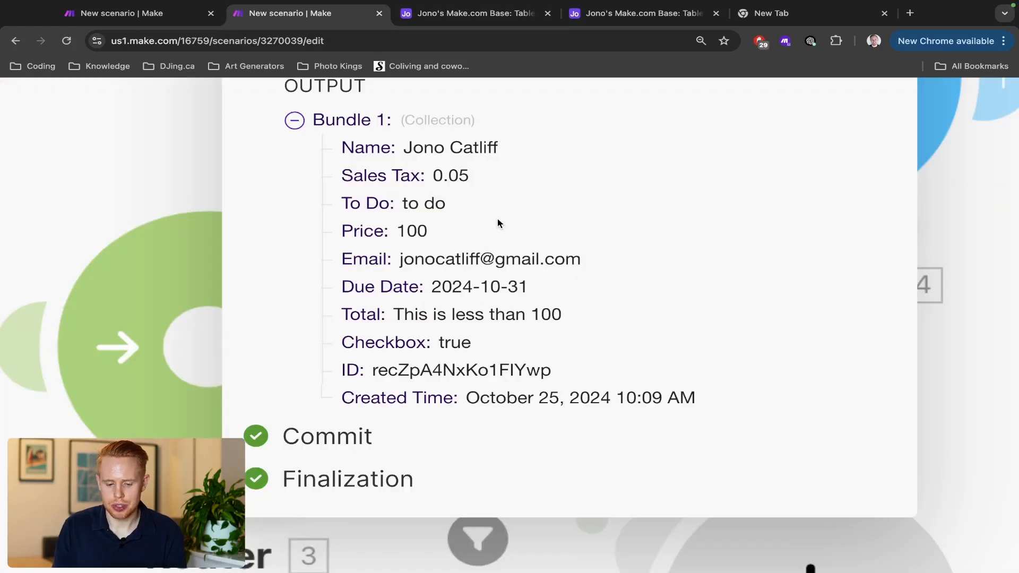
scroll(498, 220, "down", 5)
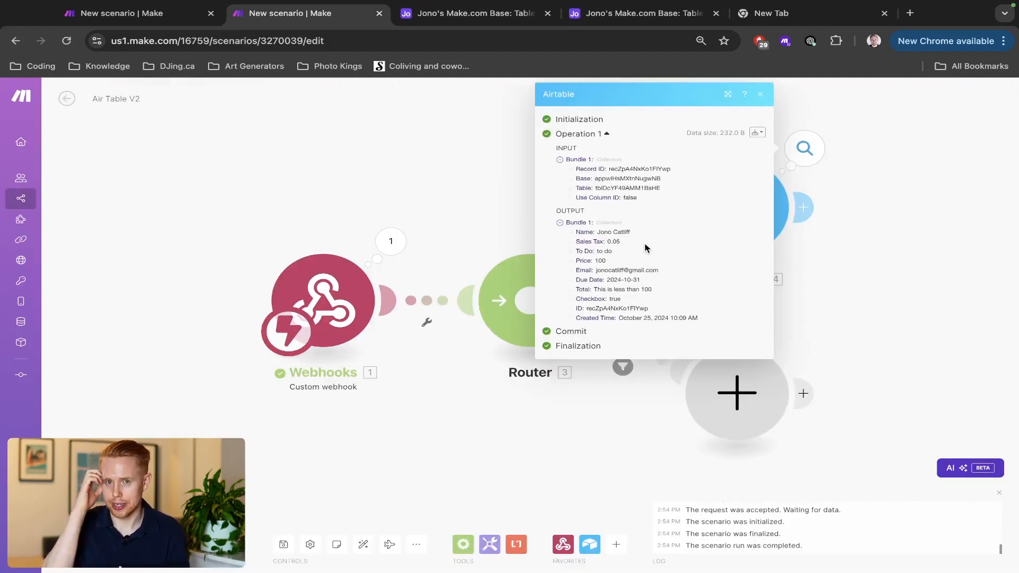
left_click(856, 213)
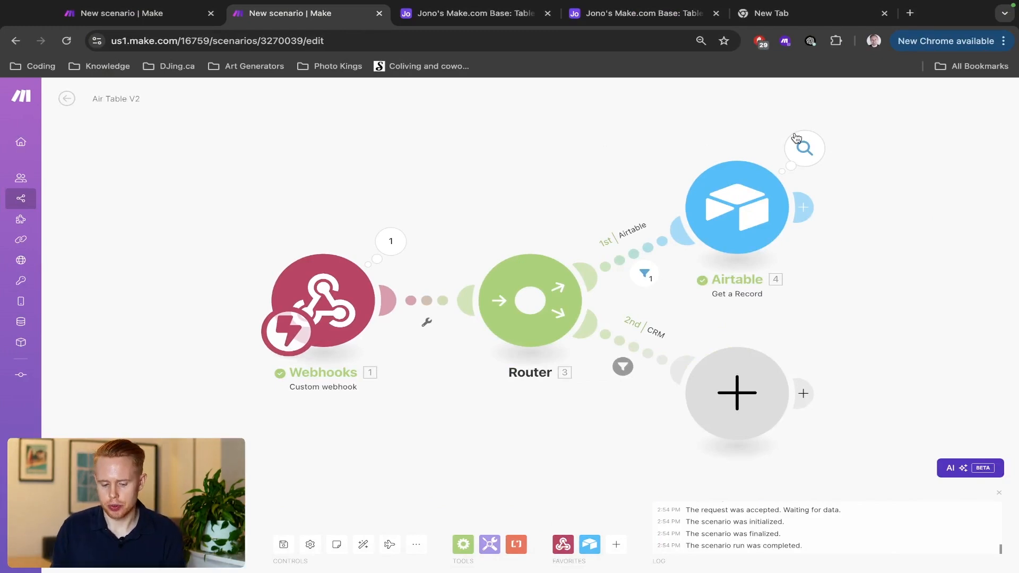
Step: Close the HTTP module's settings in the AirTable Test scenario and compare its requests with the Air Table V2 routes
key("ctrl+shift+Tab")
left_click(394, 337)
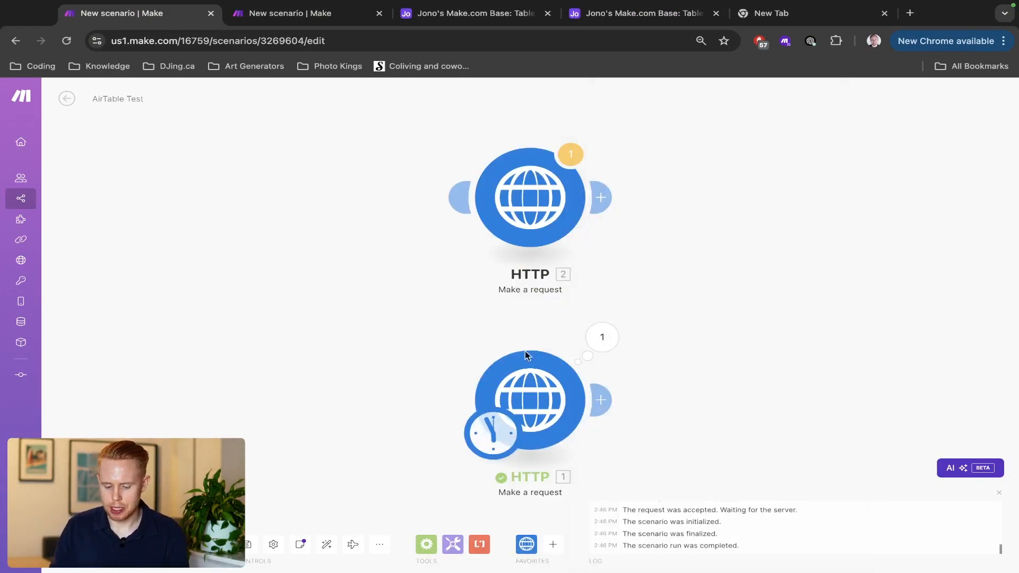
left_click_drag(650, 336, 643, 248)
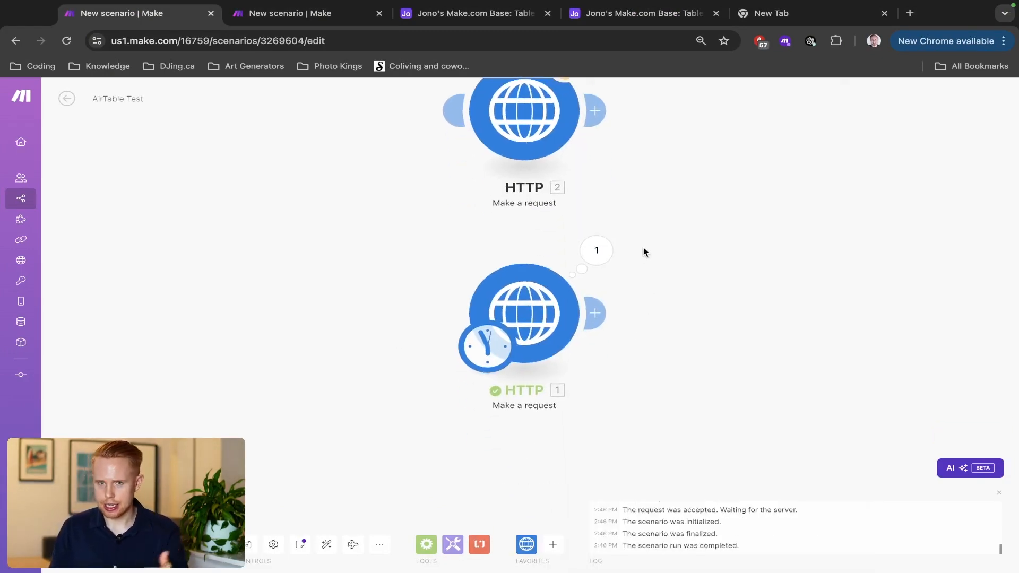
key("ctrl+Tab")
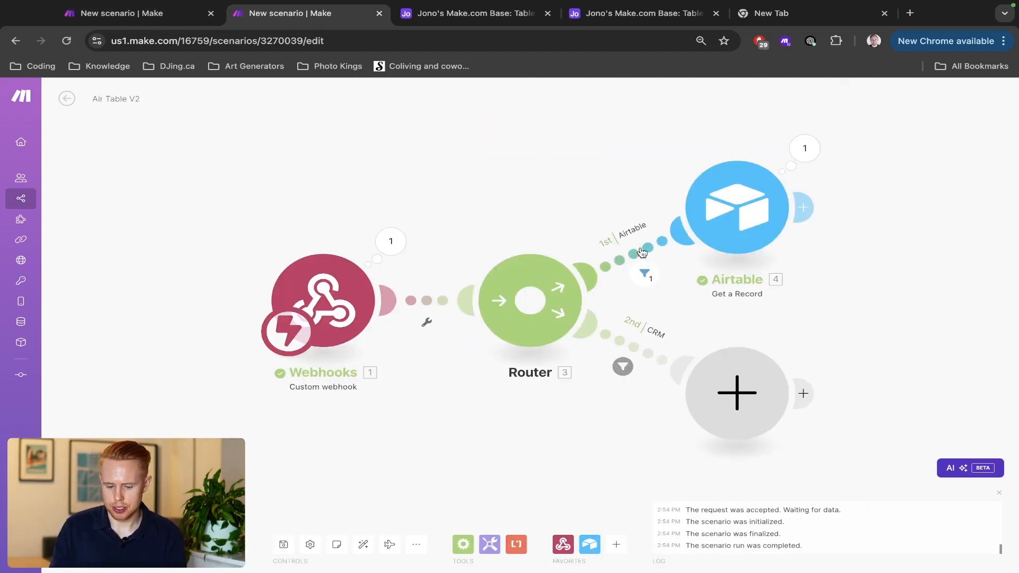
key("ctrl+shift+Tab")
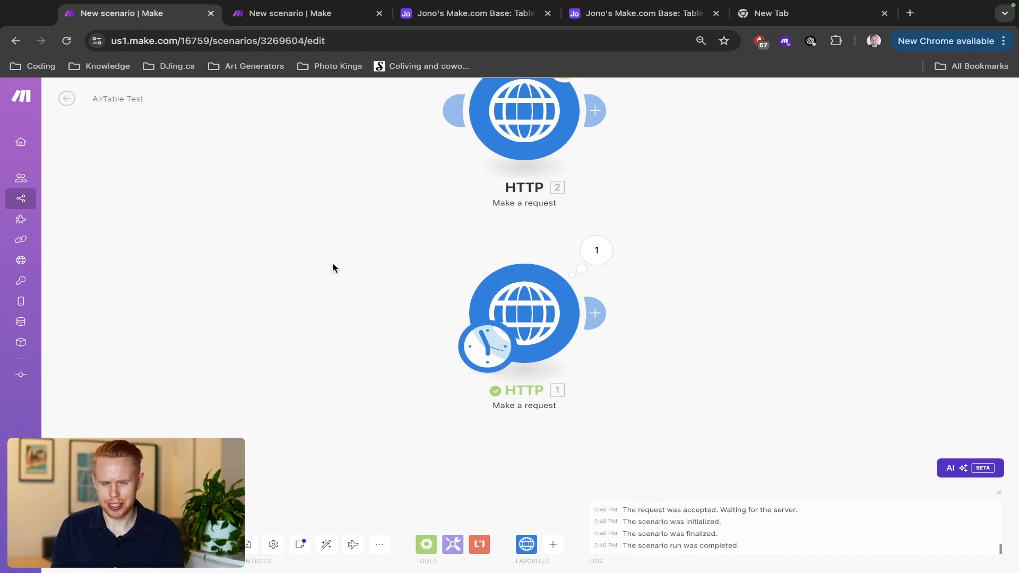
Step: Copy the airtable v2 webhook's address and set it as the URL of the HTTP 1 request in AirTable Test
key("ctrl+Tab")
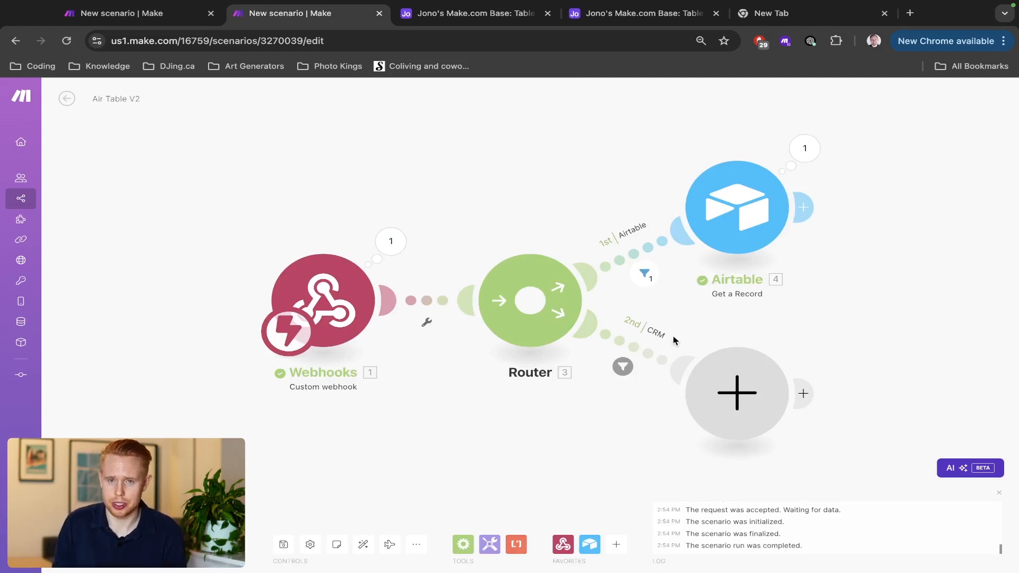
key("ctrl+shift+Tab")
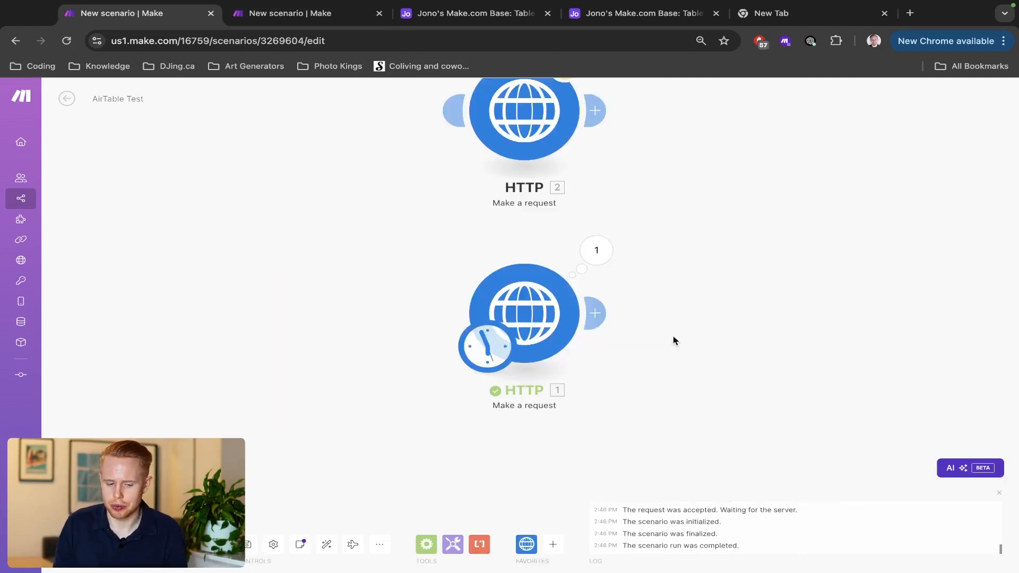
left_click(552, 332)
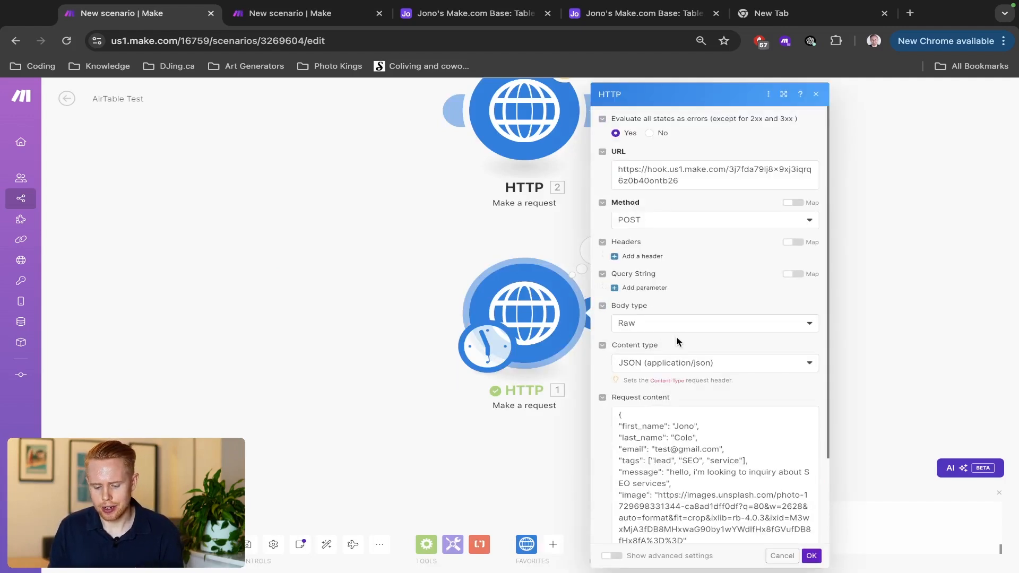
key("ctrl+Tab")
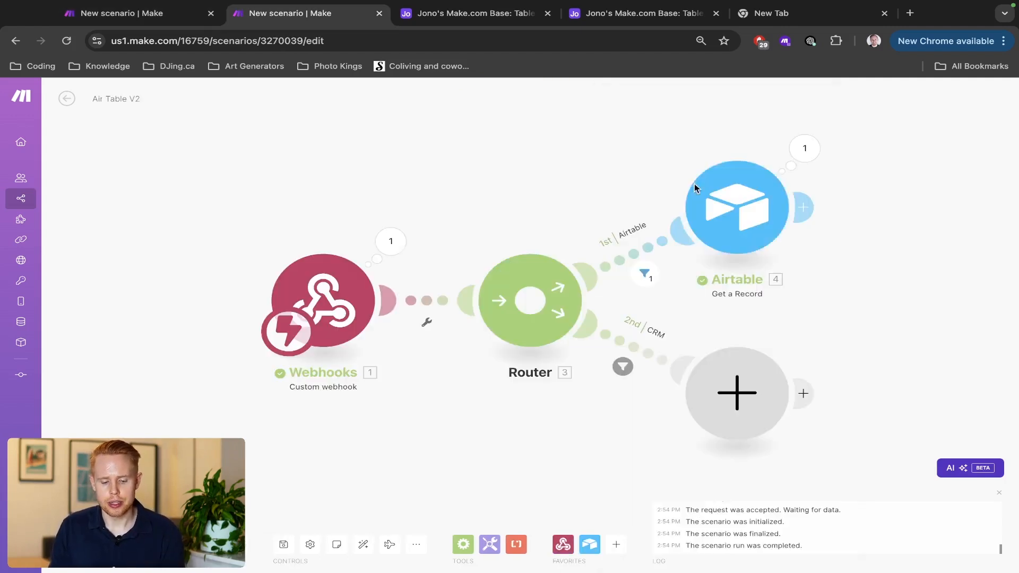
left_click(324, 301)
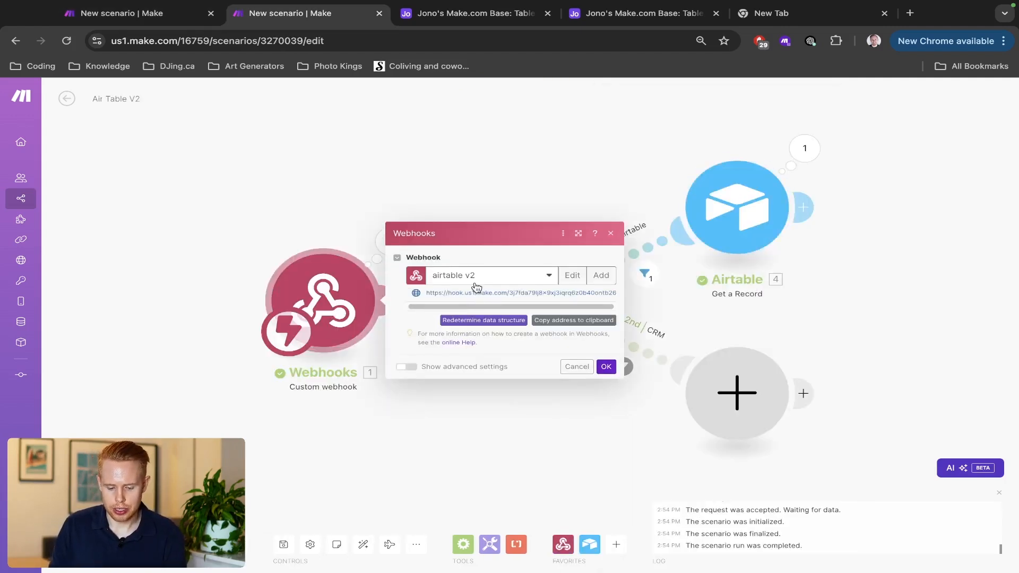
left_click(569, 322)
key("ctrl+shift+Tab")
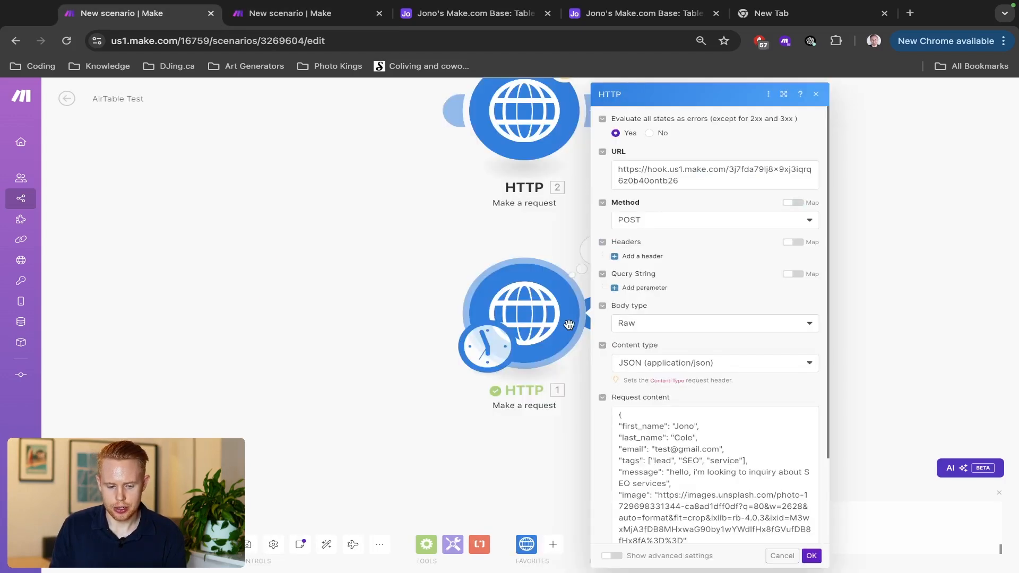
left_click(711, 167)
key("super+a")
key("super+v")
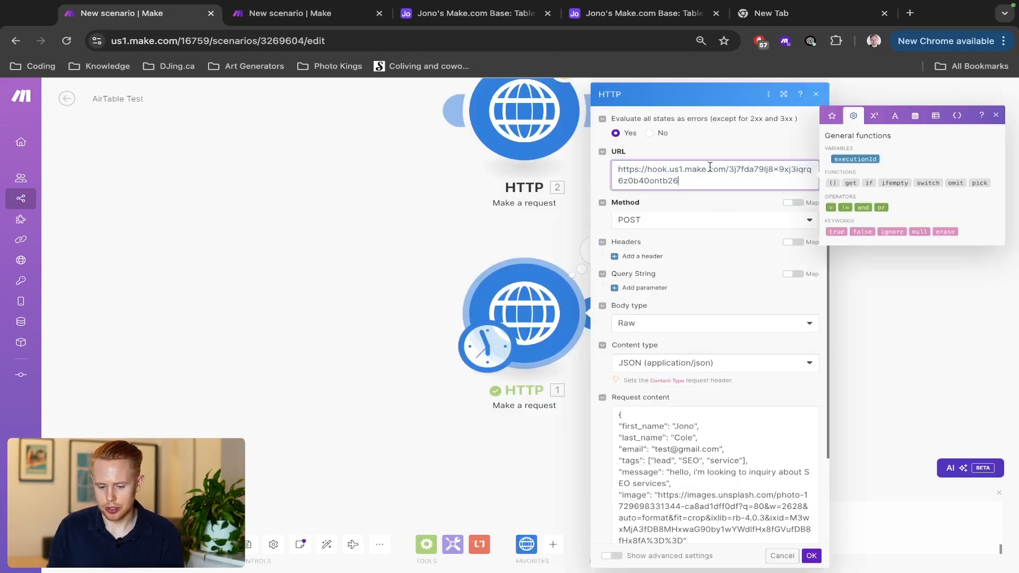
Step: Review the HTTP request's POST method, JSON content type and request content, and save the module
scroll(713, 237, "down", 1)
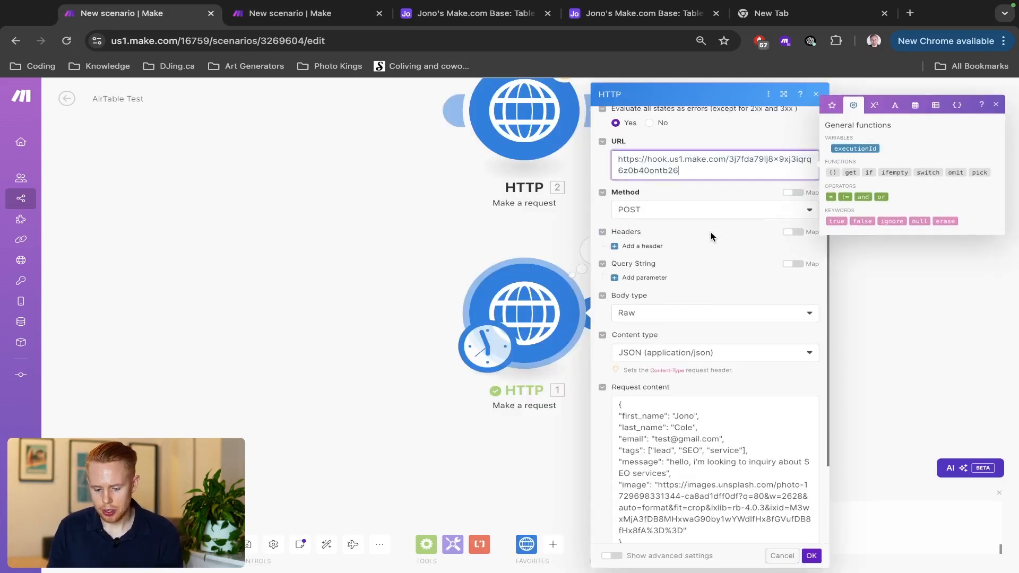
left_click(672, 212)
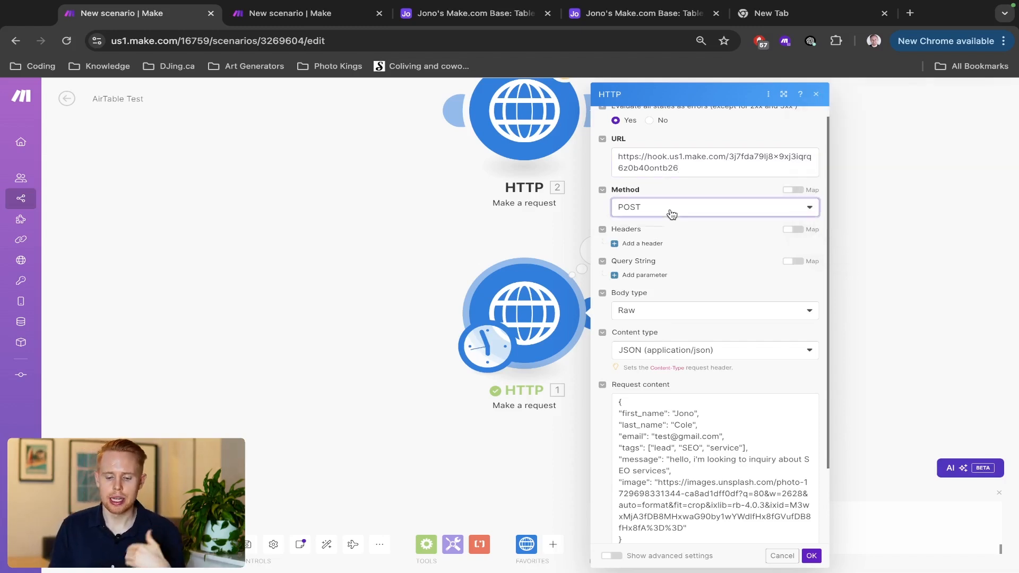
left_click(692, 187)
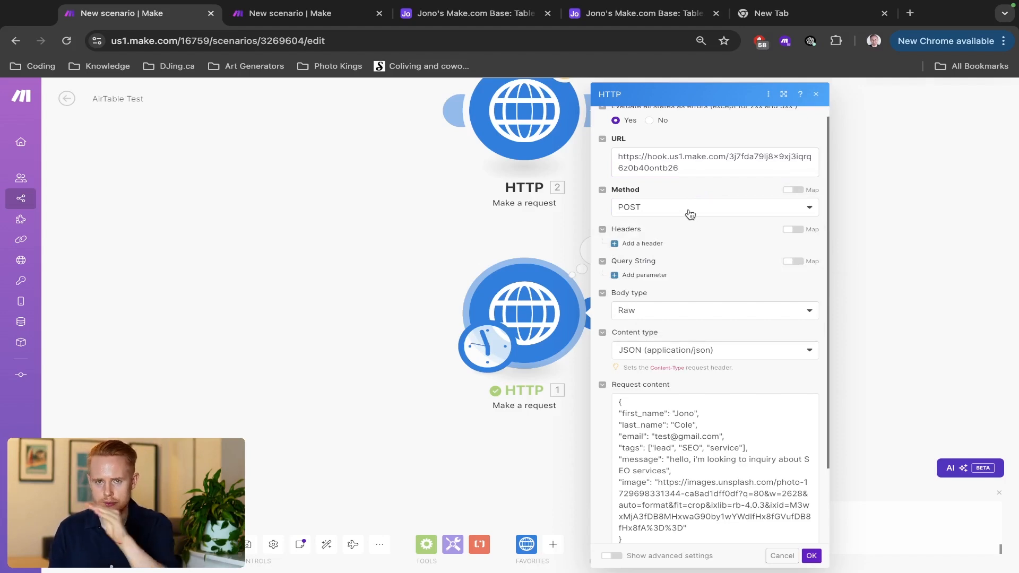
scroll(692, 297, "down", 2)
scroll(714, 379, "up", 5)
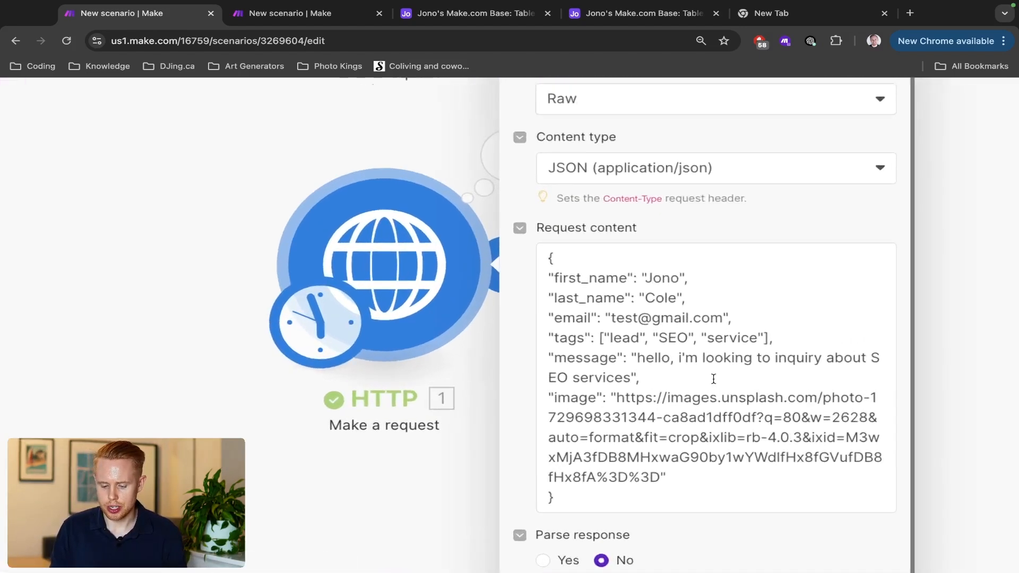
scroll(714, 379, "down", 5)
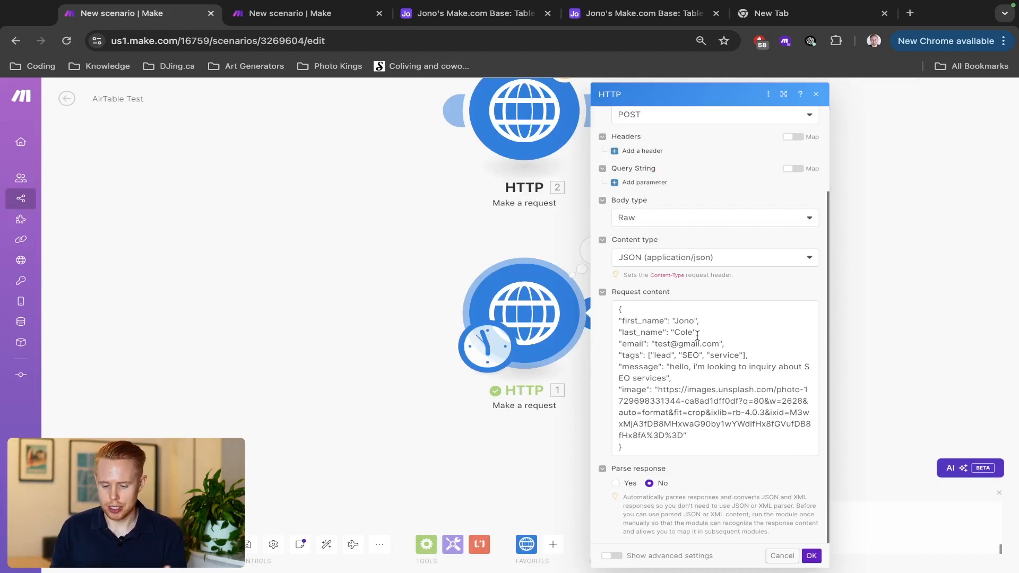
left_click(813, 557)
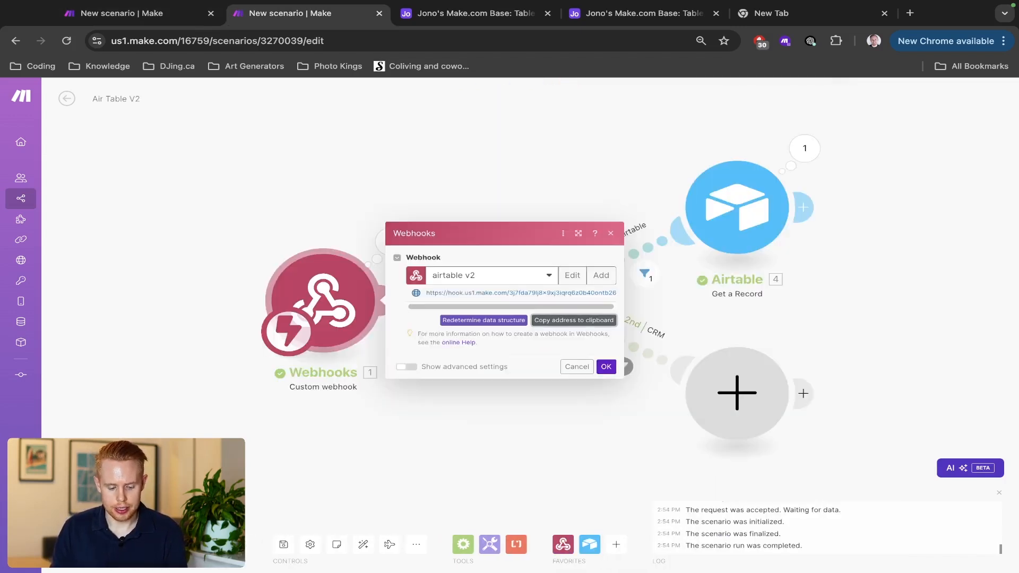
Step: Run the Air Table V2 scenario once with new data and trigger its webhook by running the HTTP 1 request
left_click(89, 544)
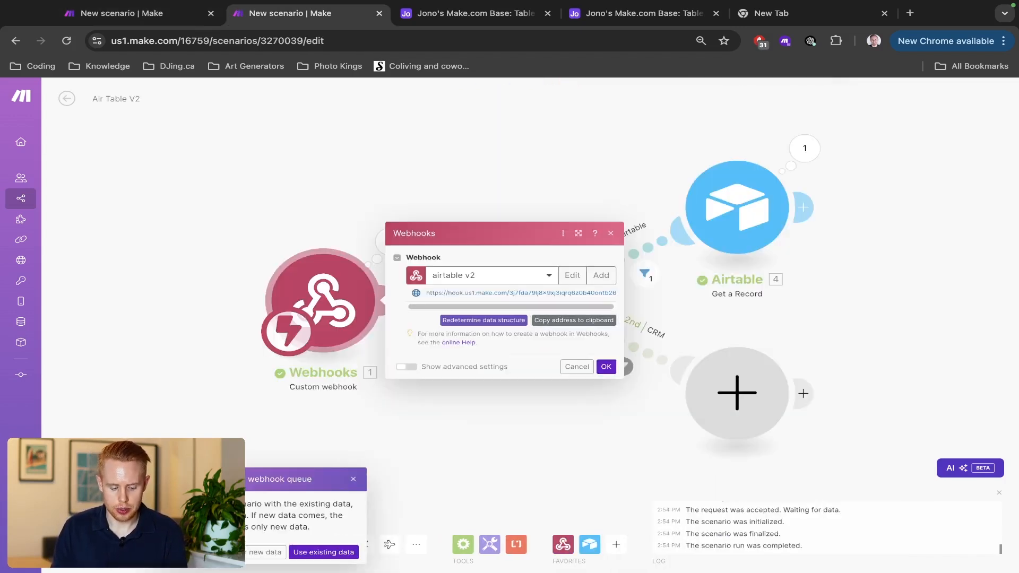
left_click(265, 553)
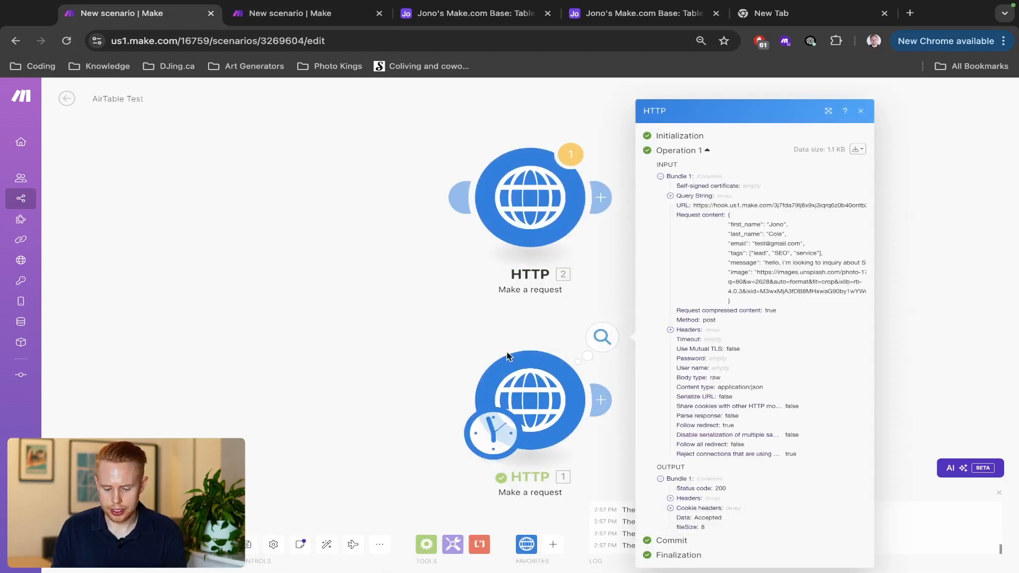
left_click(507, 357)
scroll(669, 377, "down", 5)
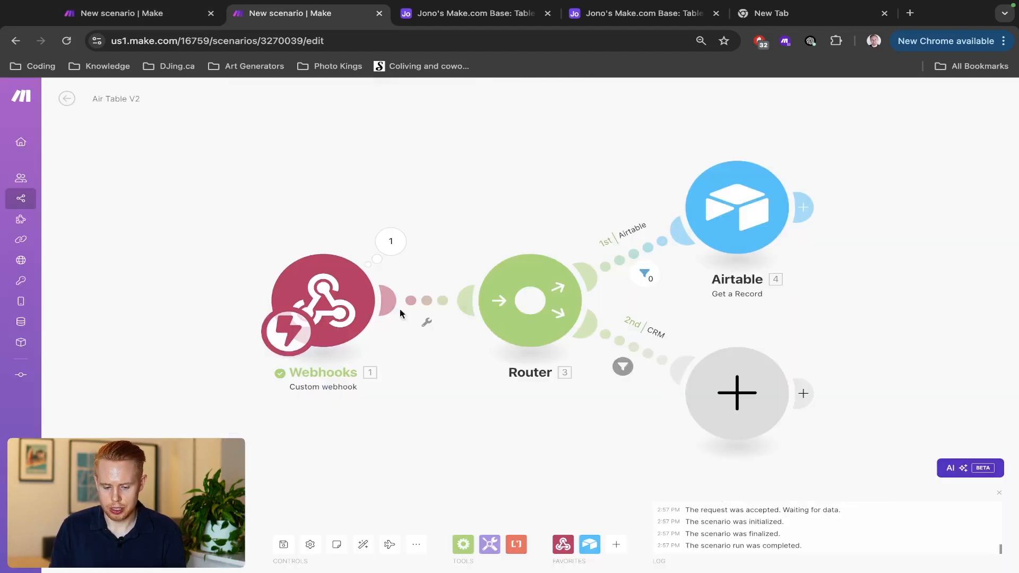
Step: Examine the lead fields in the Webhooks module's output and how the router's Airtable filter handled them
left_click(396, 252)
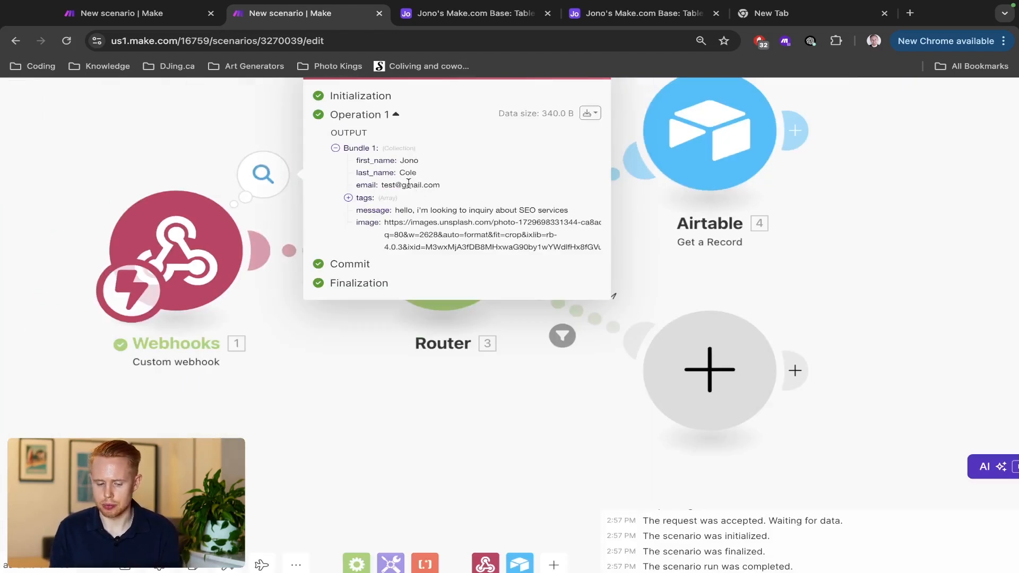
left_click(352, 412)
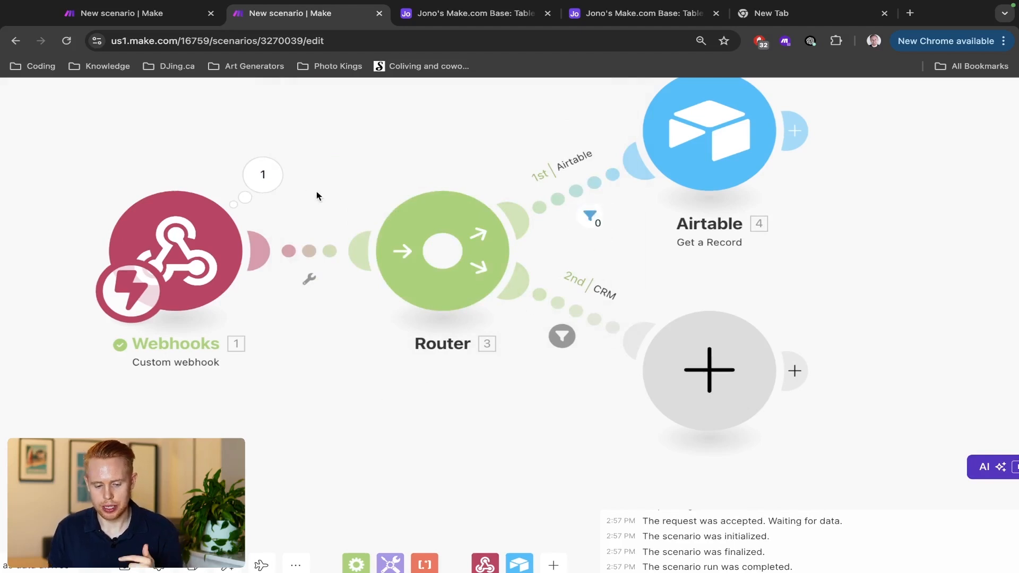
left_click(270, 177)
left_click(762, 284)
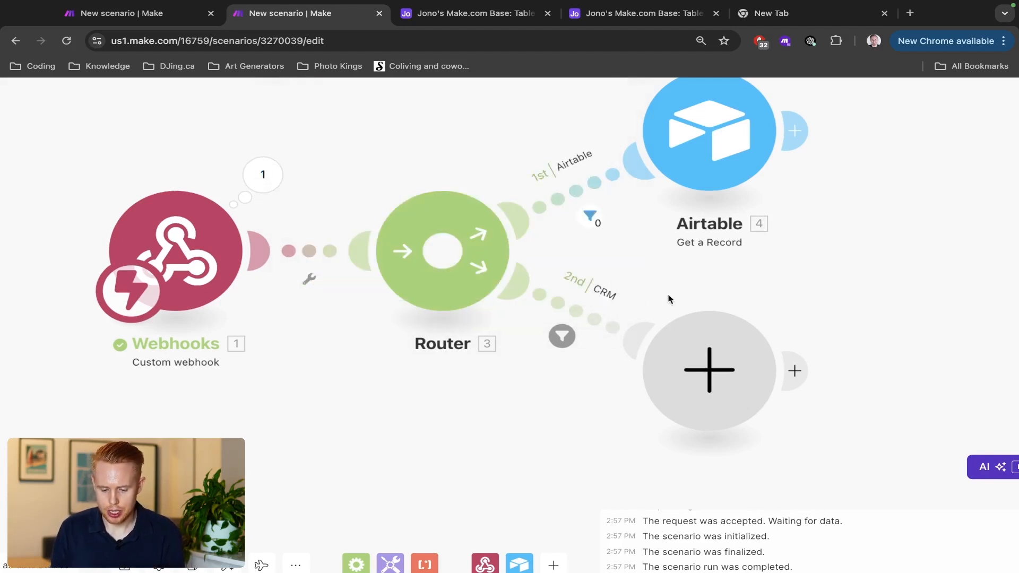
Step: Add an Airtable Create a Record module to the router's CRM route
left_click(707, 358)
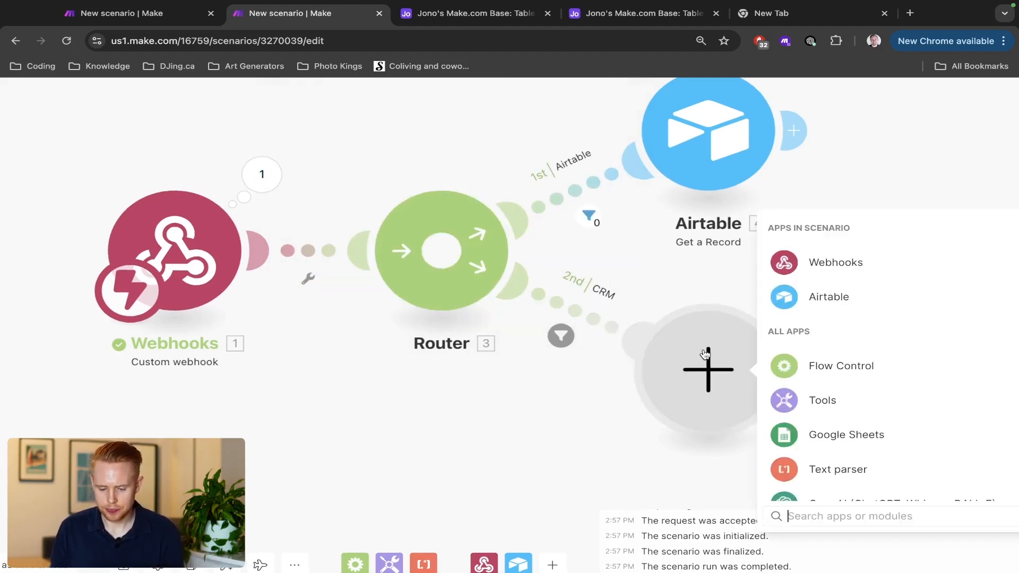
scroll(705, 353, "down", 5)
scroll(705, 350, "up", 2)
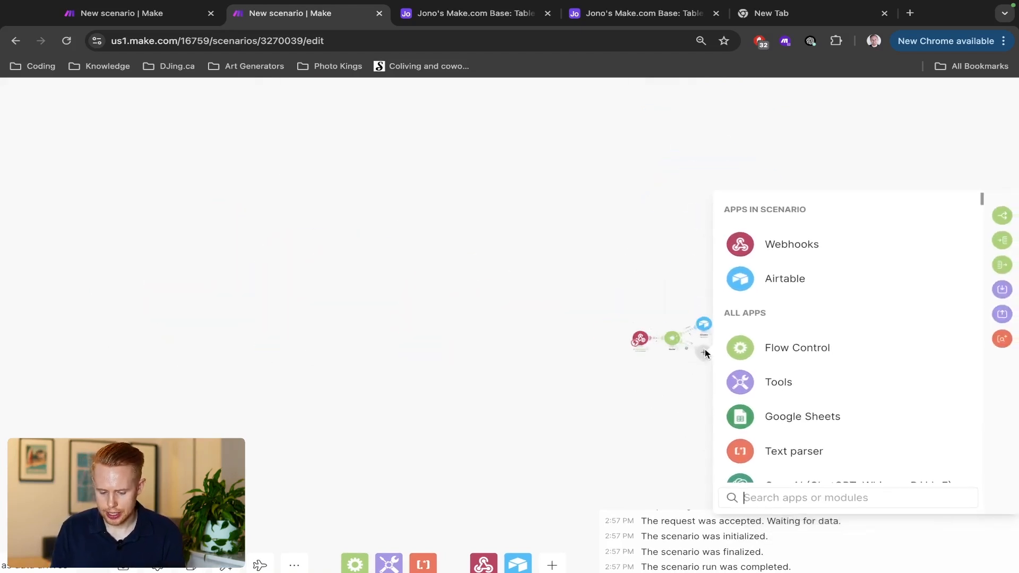
left_click(796, 292)
left_click(796, 395)
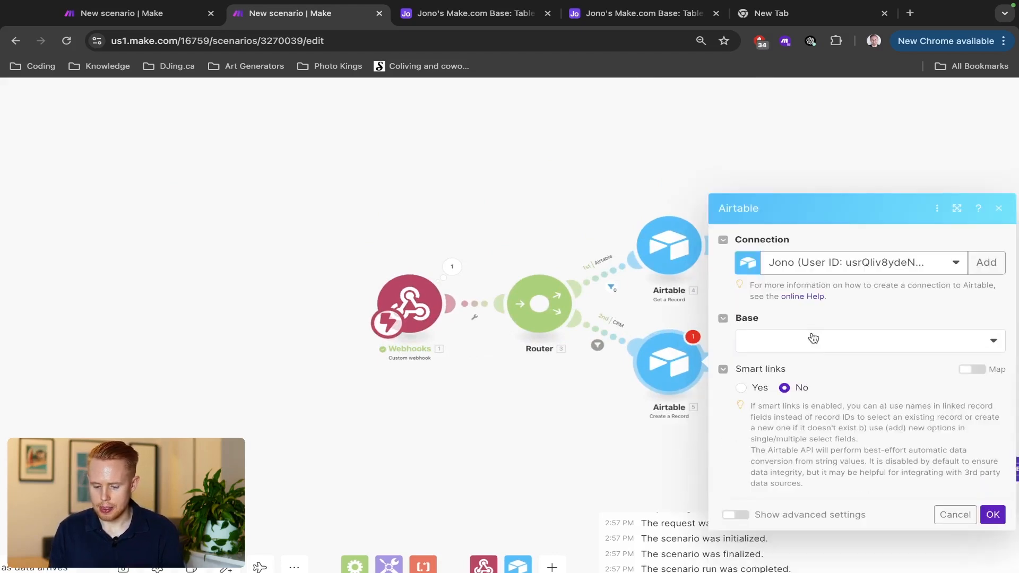
Step: Set the new module's base to the Make.com base and its table to Table 1
left_click(799, 347)
left_click(795, 382)
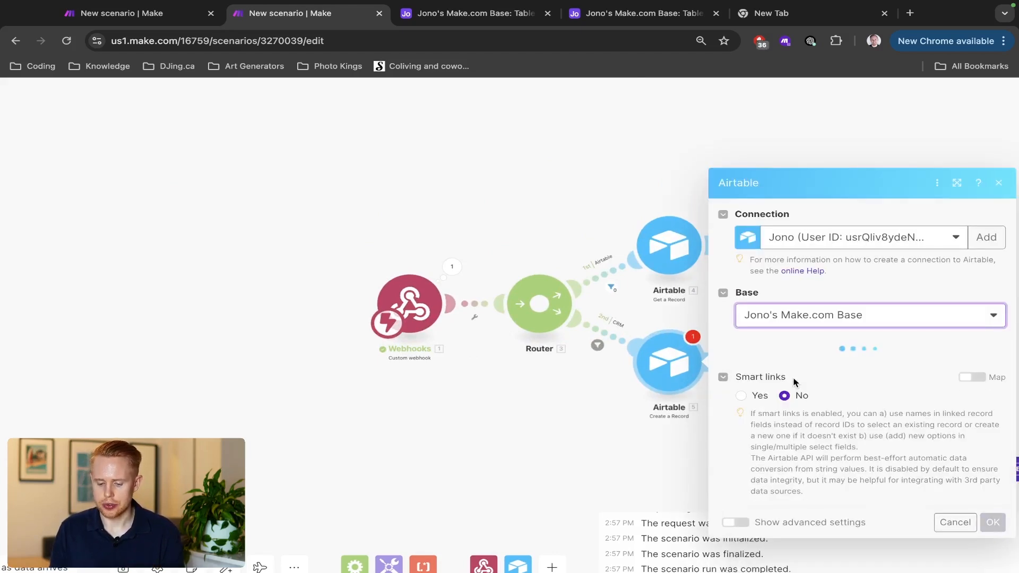
left_click(794, 372)
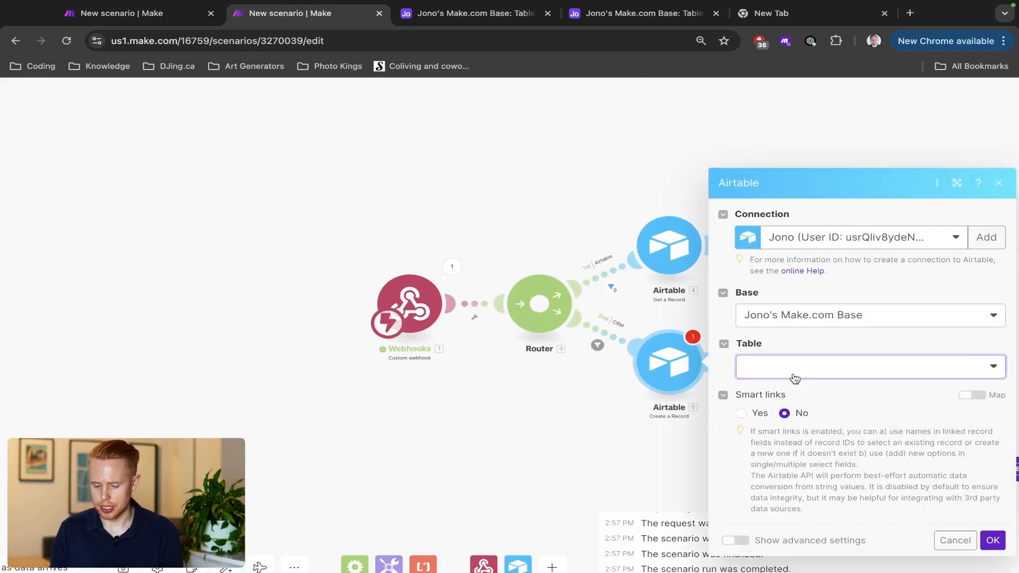
left_click(787, 389)
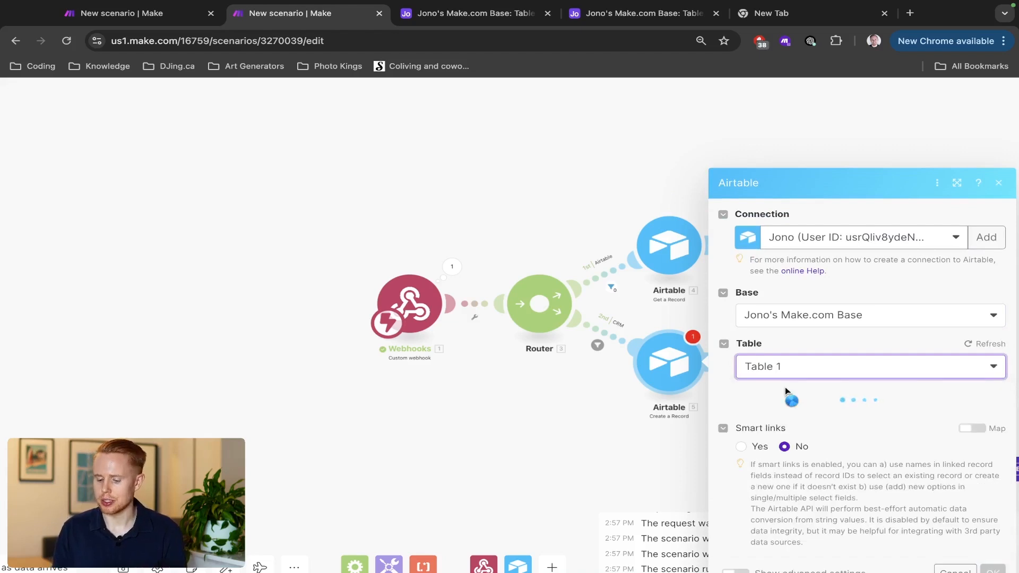
scroll(785, 387, "down", 5)
scroll(800, 240, "up", 1)
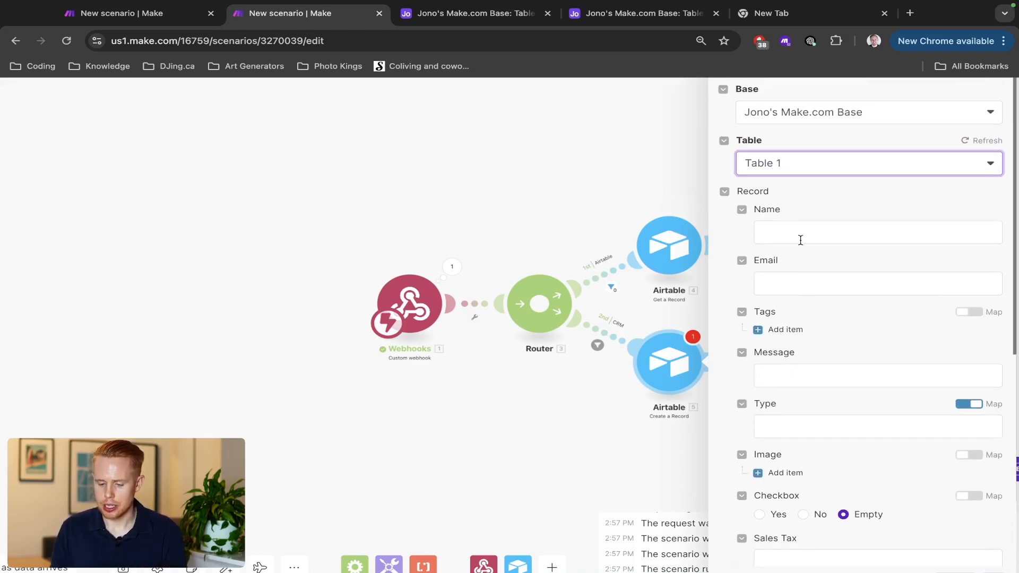
Step: Map the webhook's first_name and last_name to the Name field and its email to the Email field
left_click(794, 242)
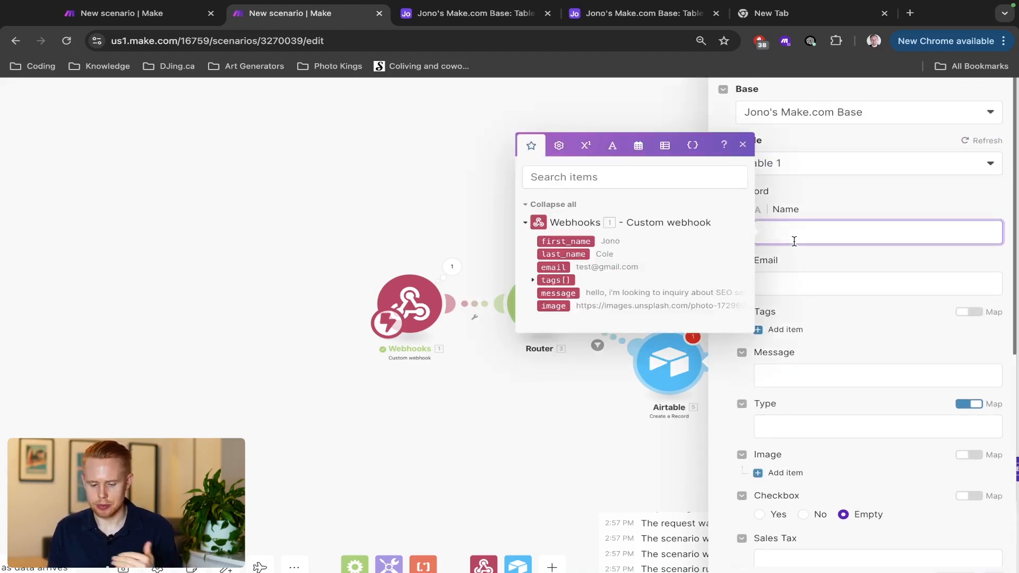
left_click(566, 242)
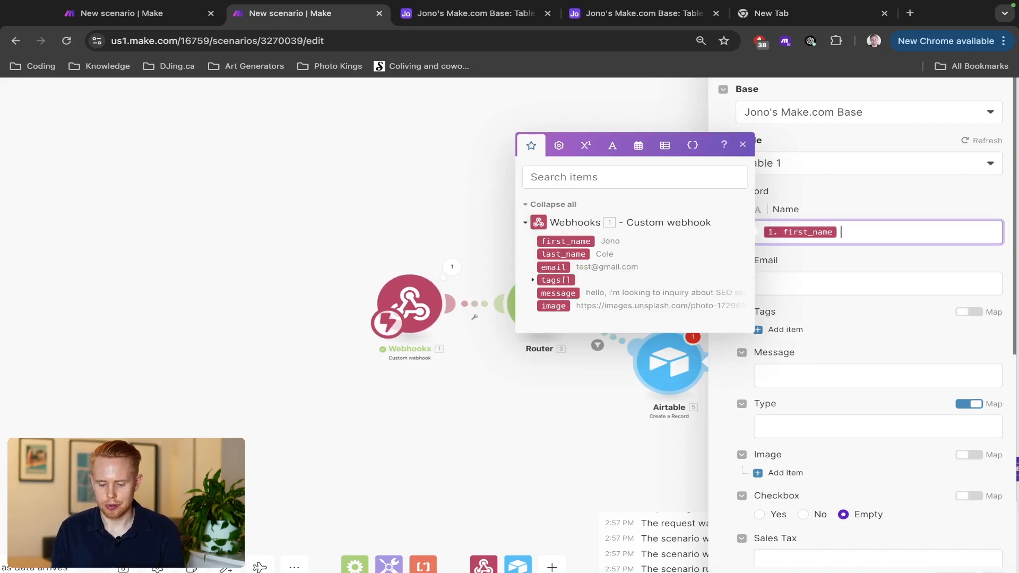
left_click(556, 254)
left_click(815, 286)
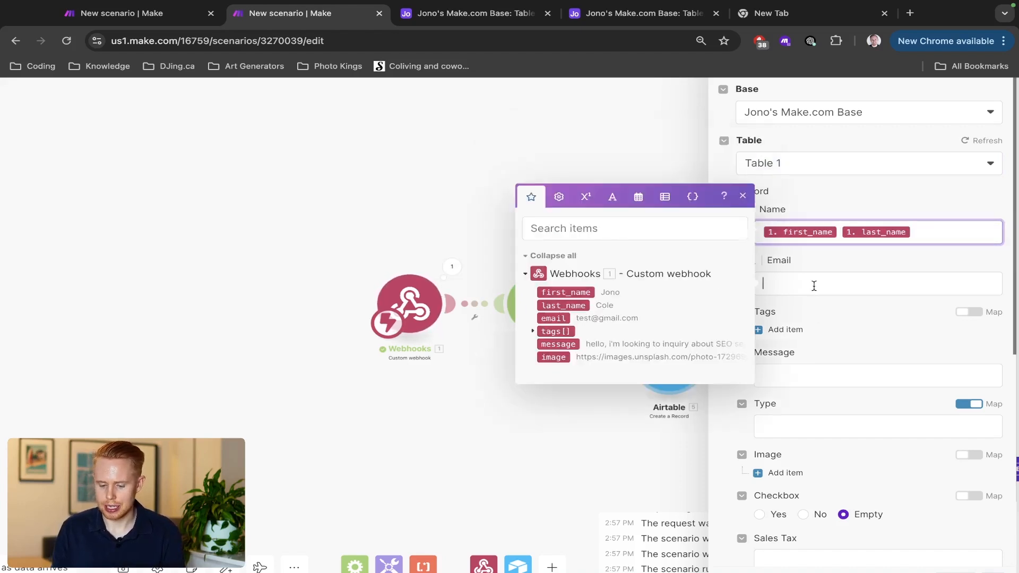
left_click(566, 318)
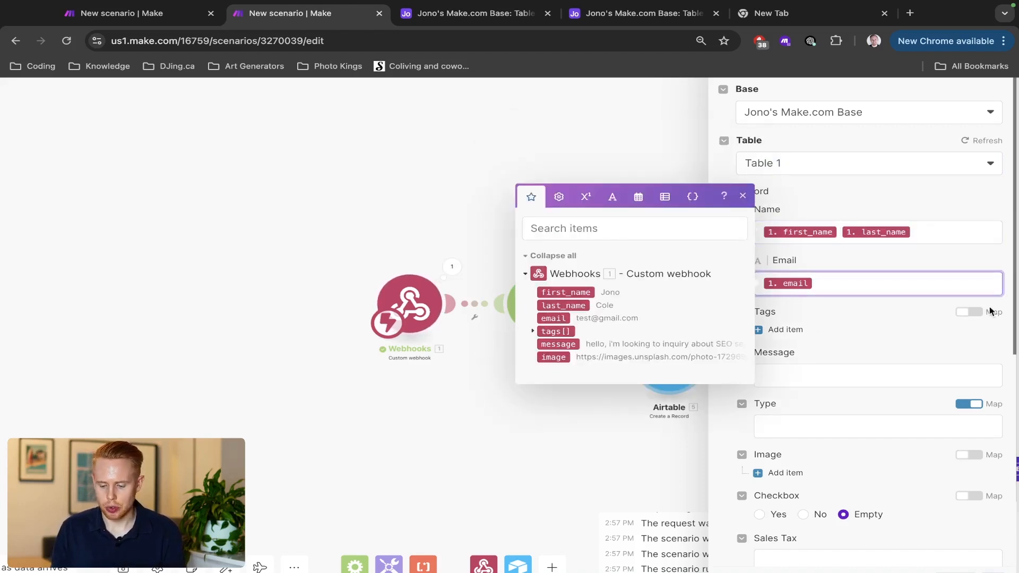
left_click(971, 314)
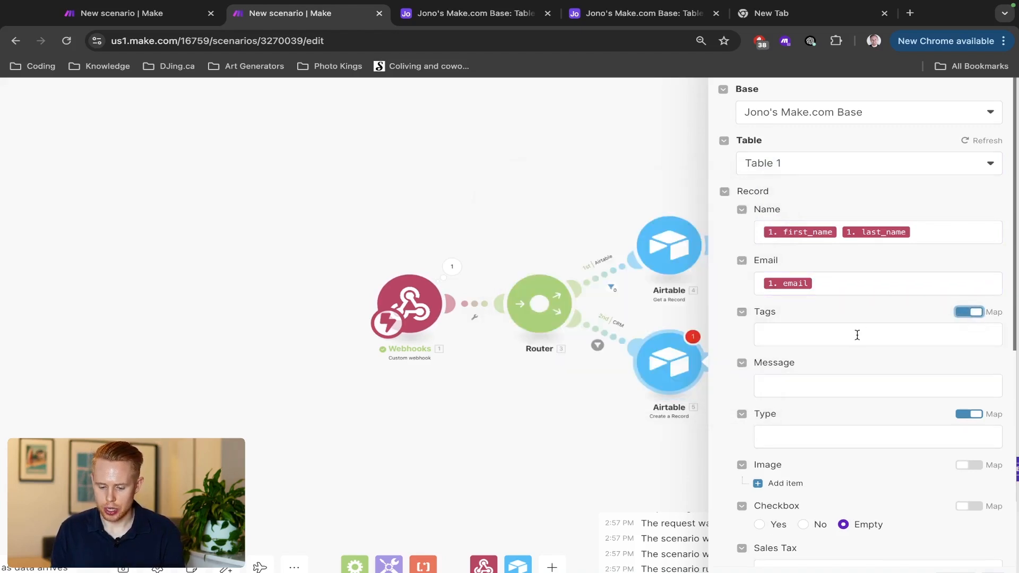
left_click(858, 335)
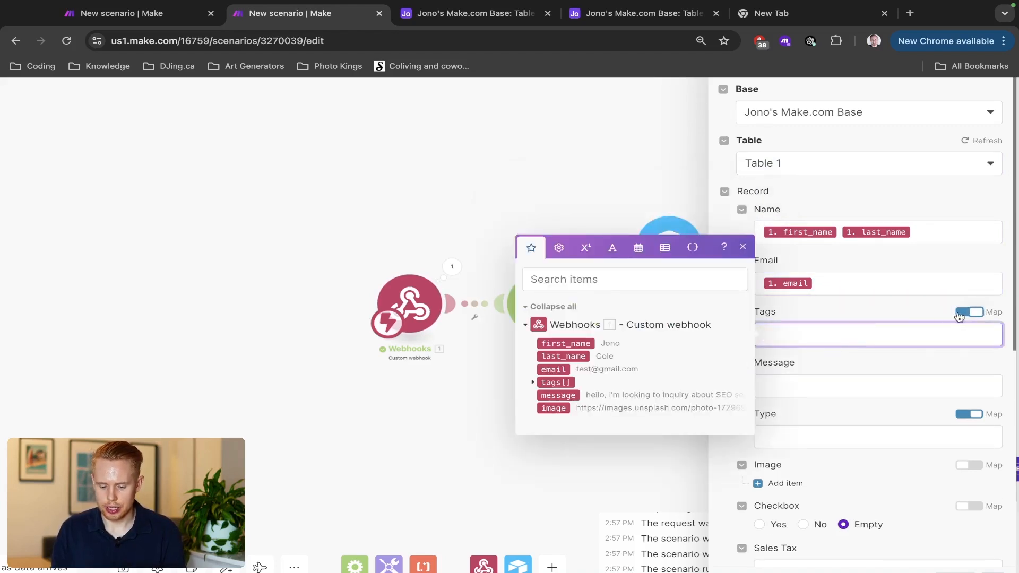
left_click(966, 313)
Step: Map the webhook's message to the Message field and save the Create a Record module
scroll(855, 337, "down", 1)
left_click(833, 318)
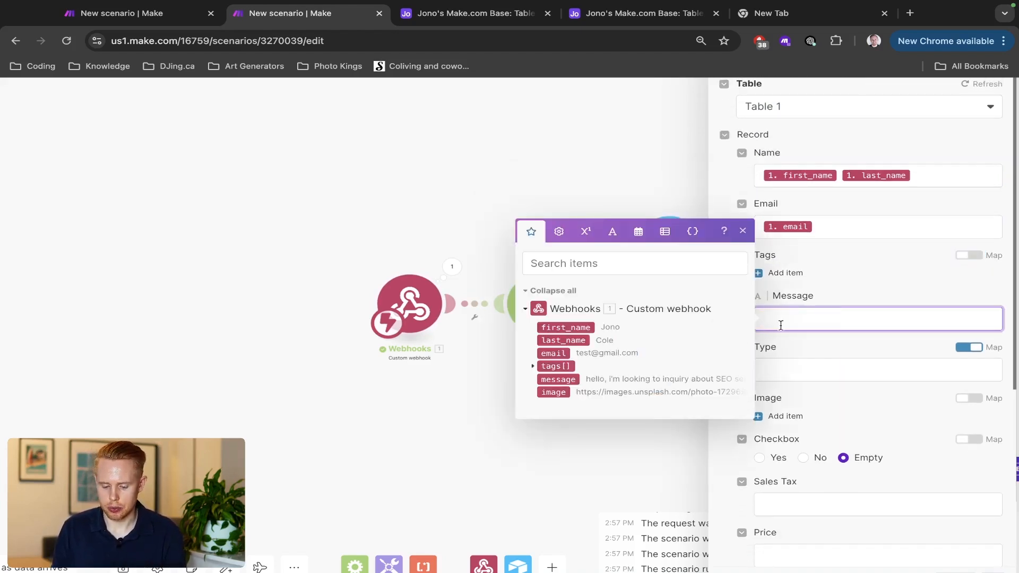
left_click(558, 379)
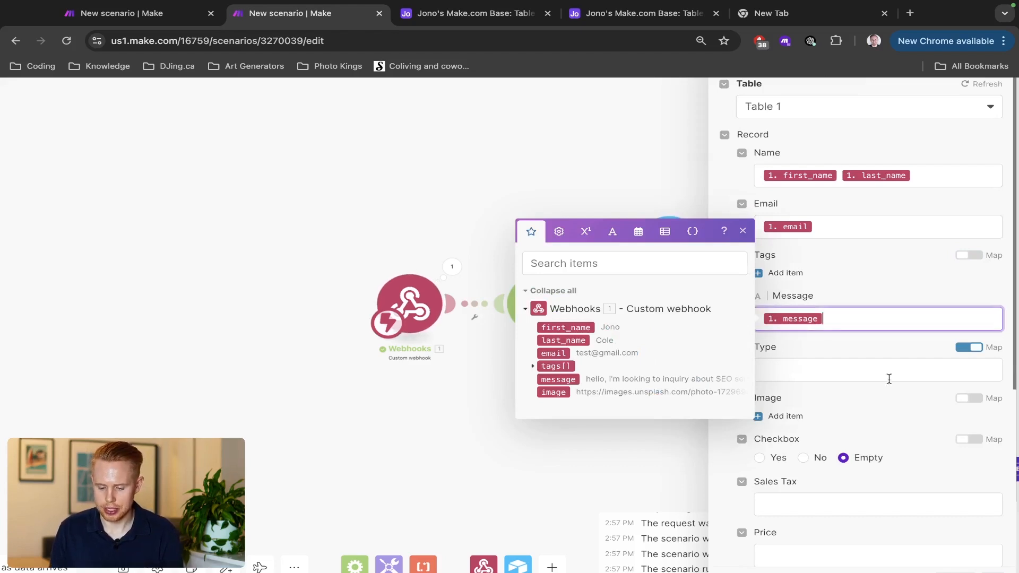
left_click(958, 556)
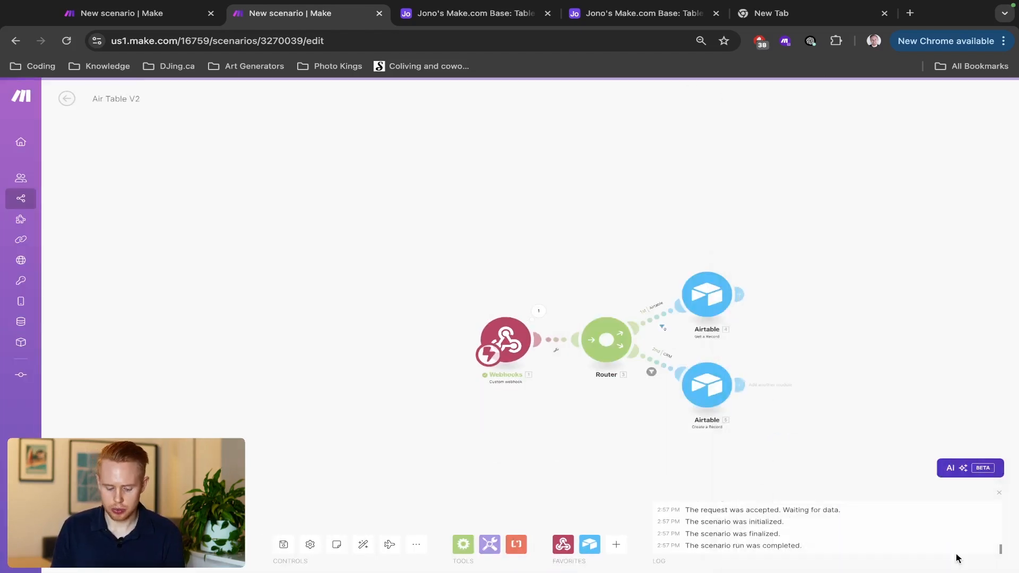
Step: Save the scenario and run it once to test the CRM route
key("ctrl+s")
left_click_drag(510, 216, 422, 113)
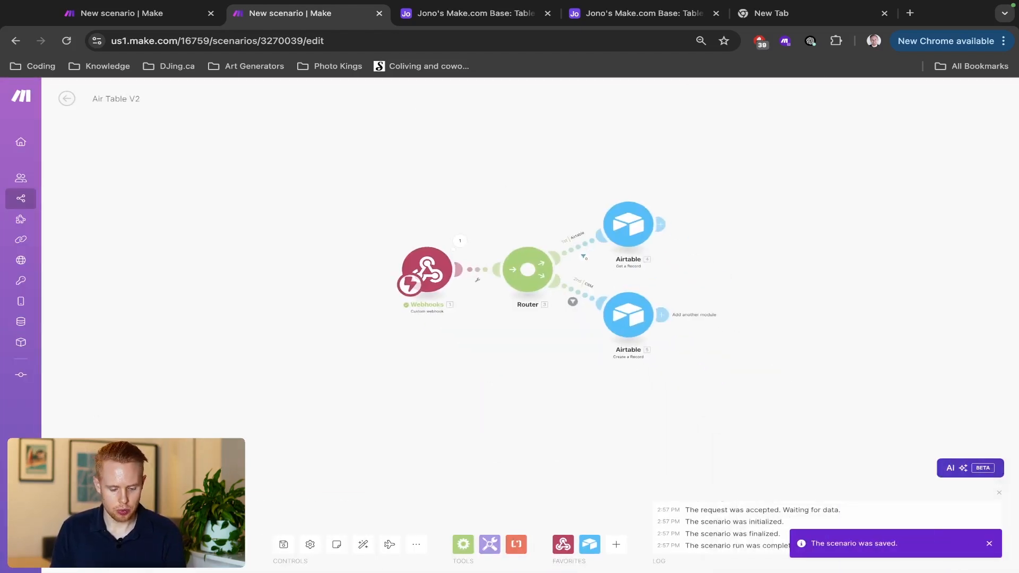
left_click(95, 544)
left_click(324, 553)
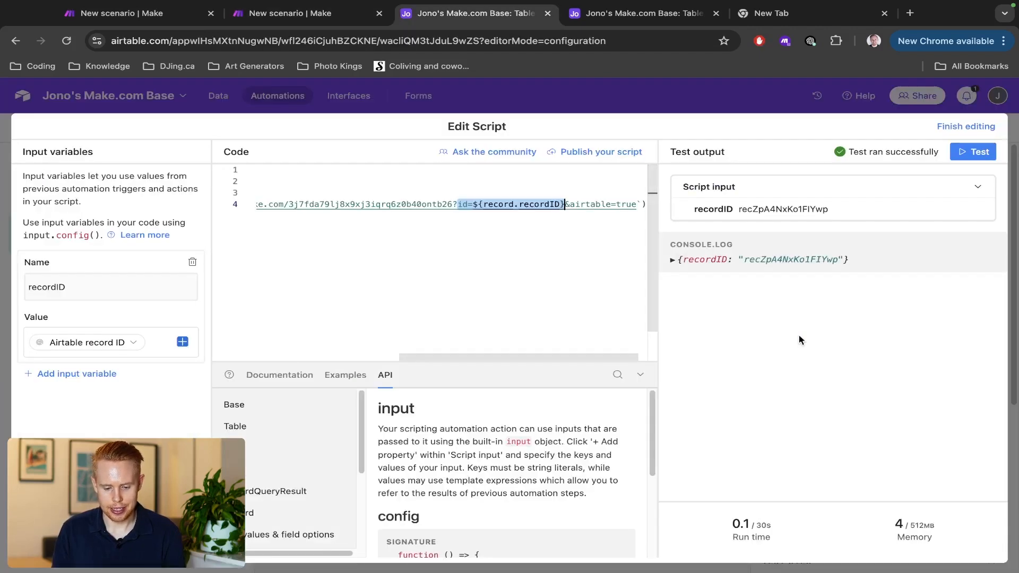
Step: Check Table 1 in Airtable for the new CRM record and review the scenario's executed modules
left_click_drag(599, 20, 485, 20)
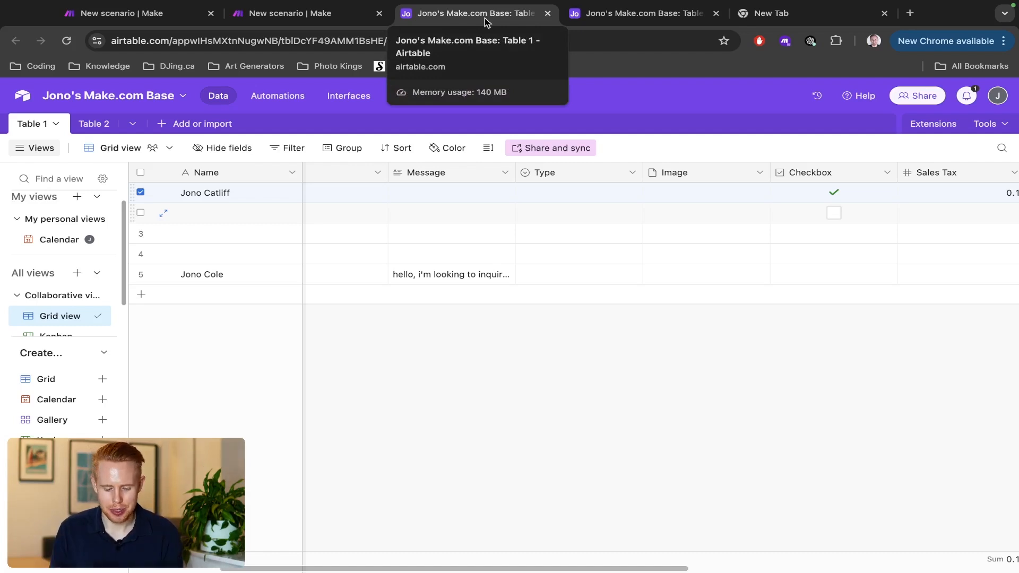
scroll(437, 196, "left", 3)
scroll(436, 197, "left", 2)
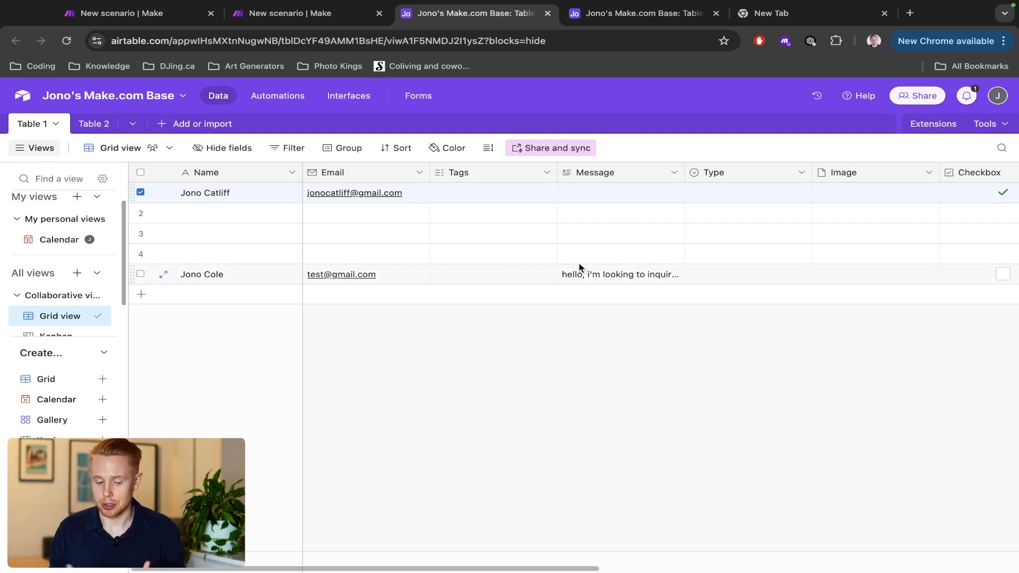
key("ctrl+shift+Tab")
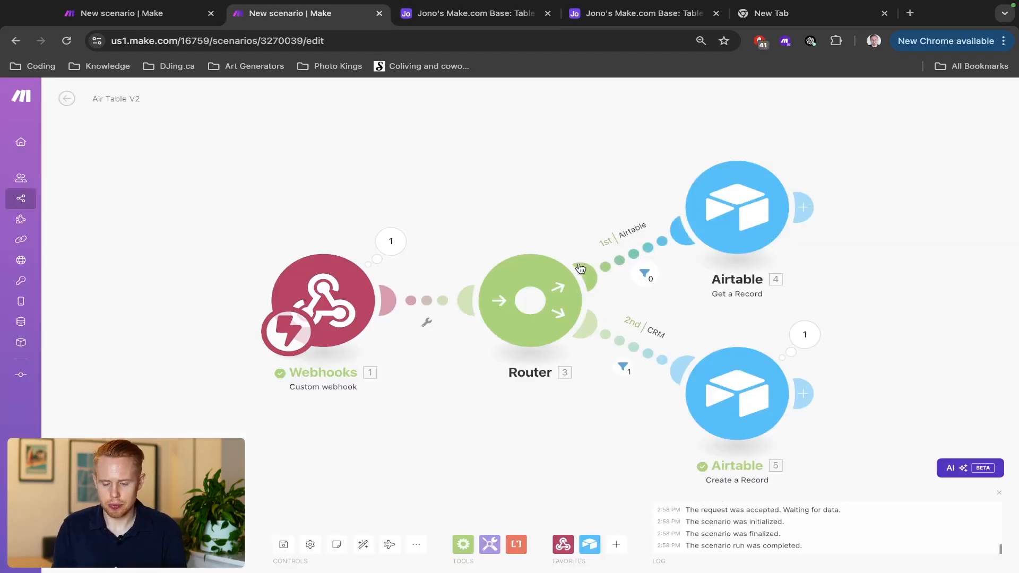
left_click_drag(983, 298, 739, 189)
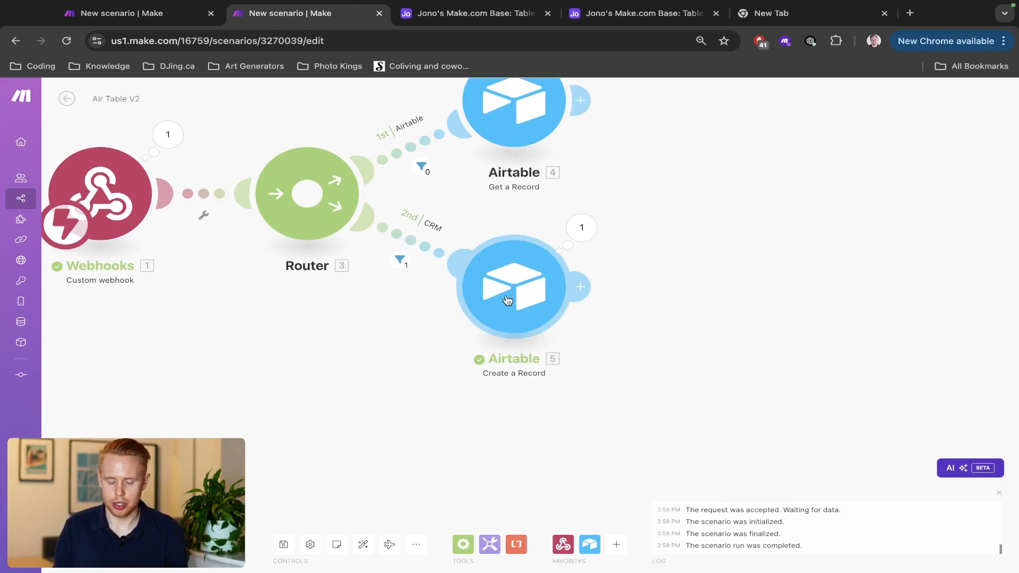
key("ctrl+Tab")
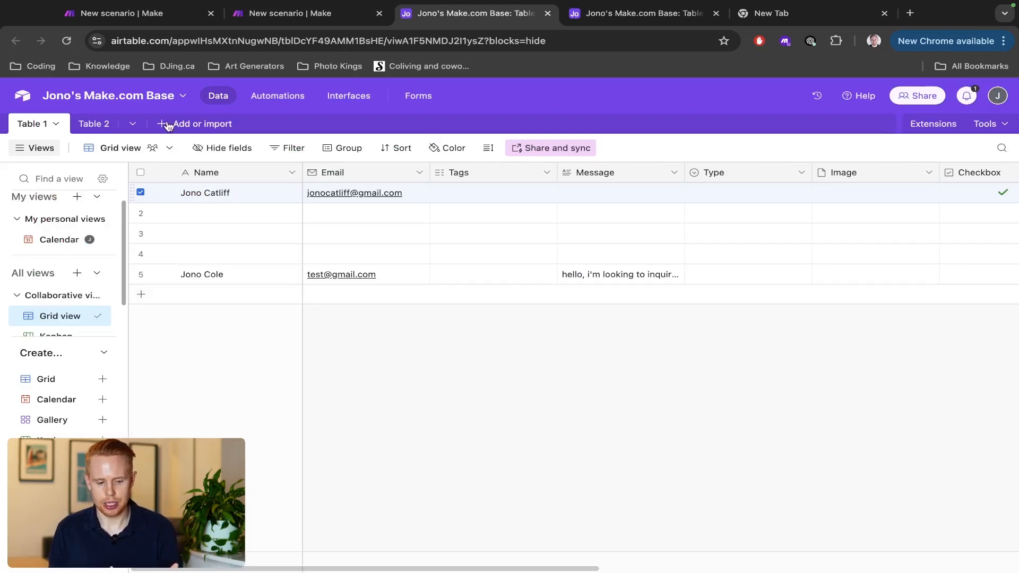
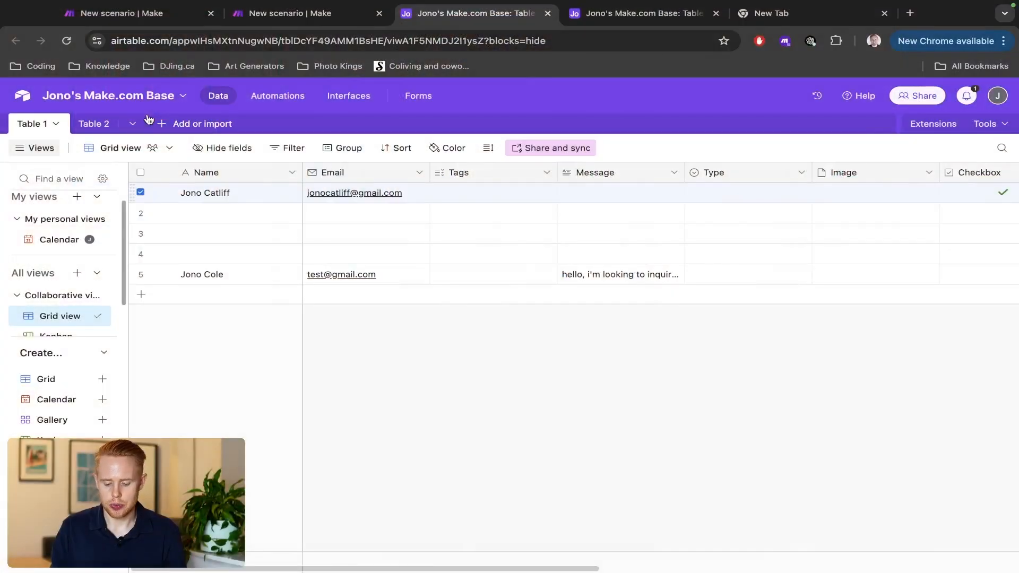
key("ctrl+shift+Tab")
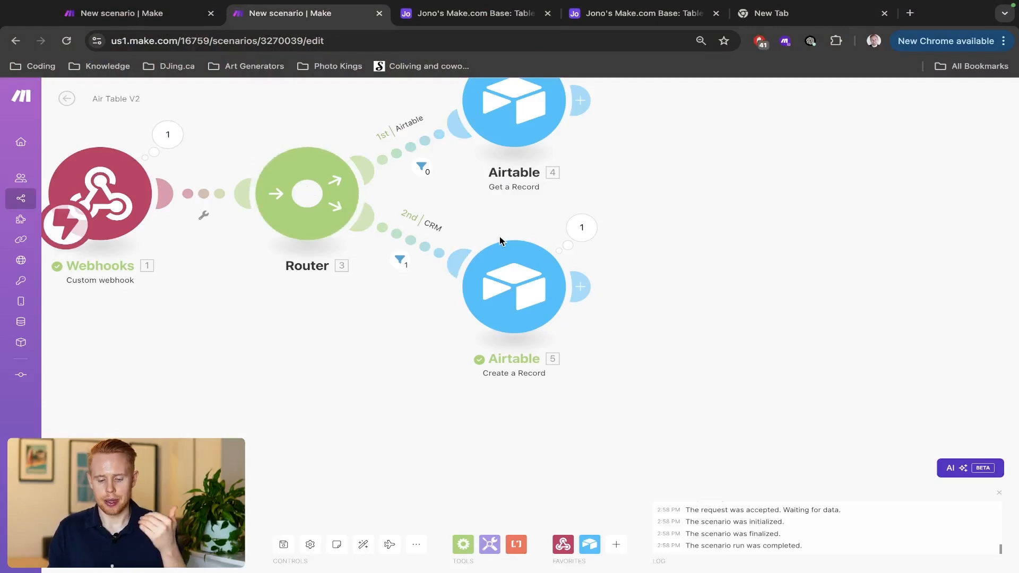
Step: Add an Airtable Search Records module after the Create a Record module on the CRM route
left_click(595, 289)
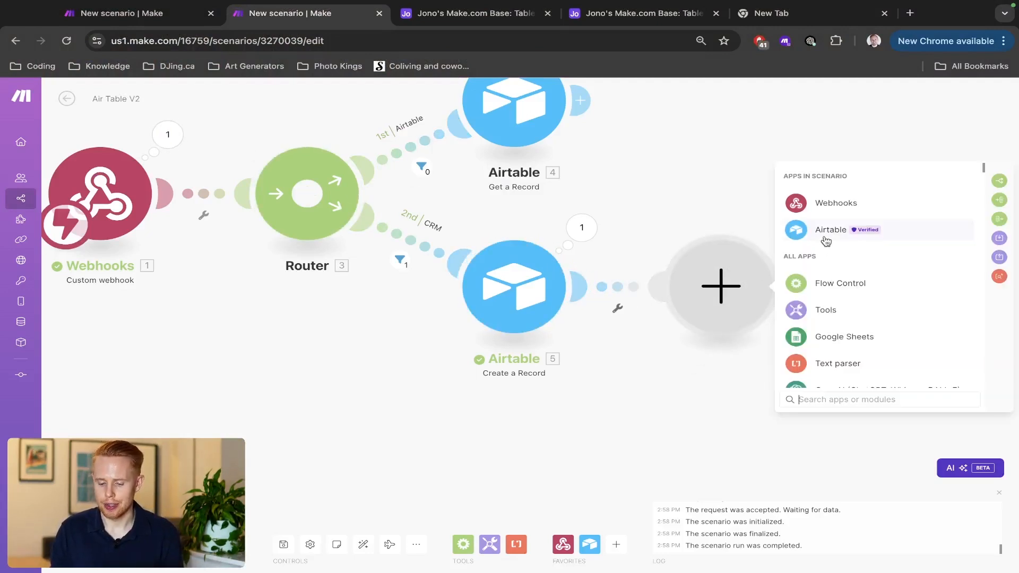
left_click(828, 230)
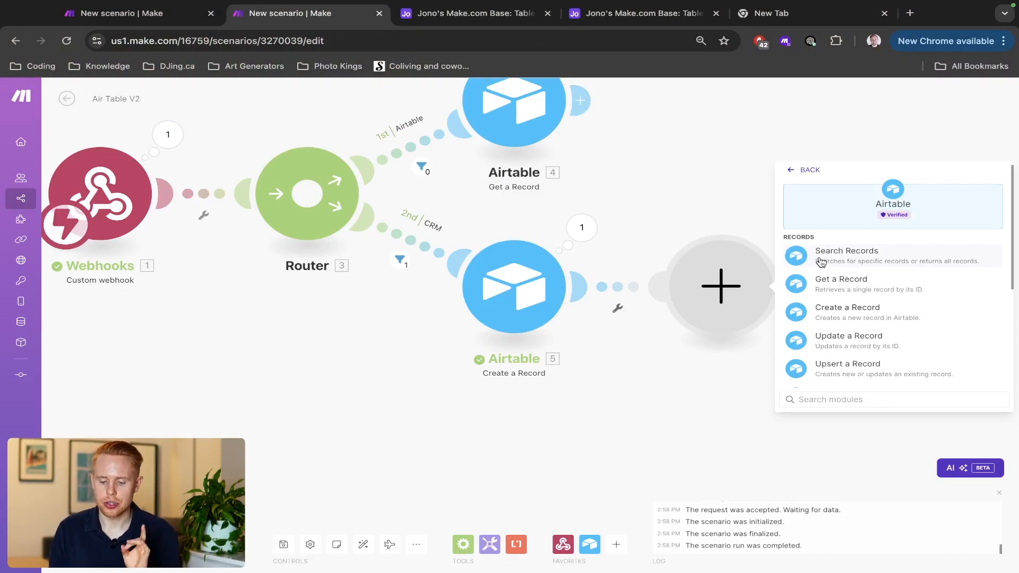
left_click(821, 257)
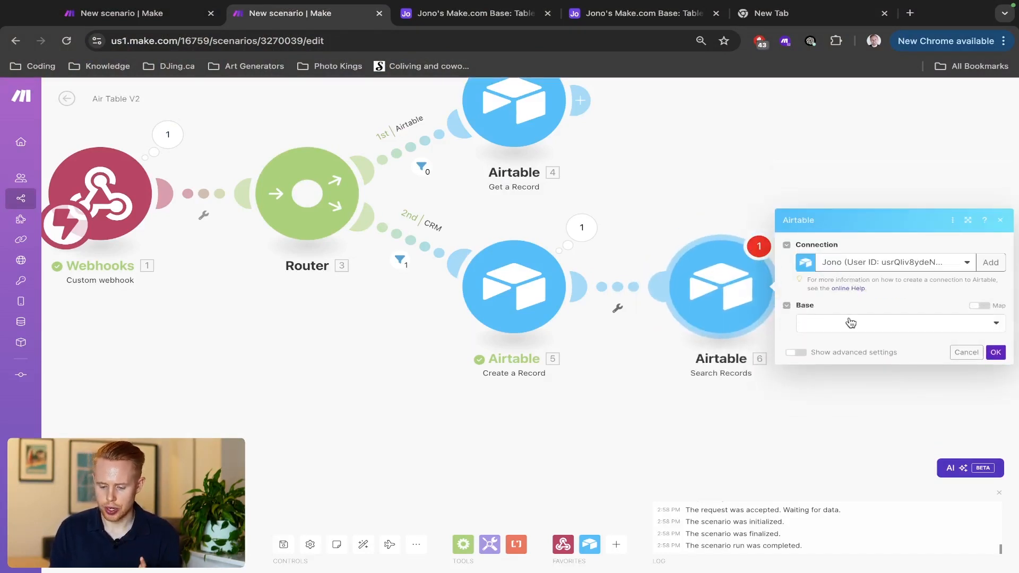
Step: Set the Search Records module's base to the Make.com base and its table to Table 1
left_click(850, 322)
left_click(849, 356)
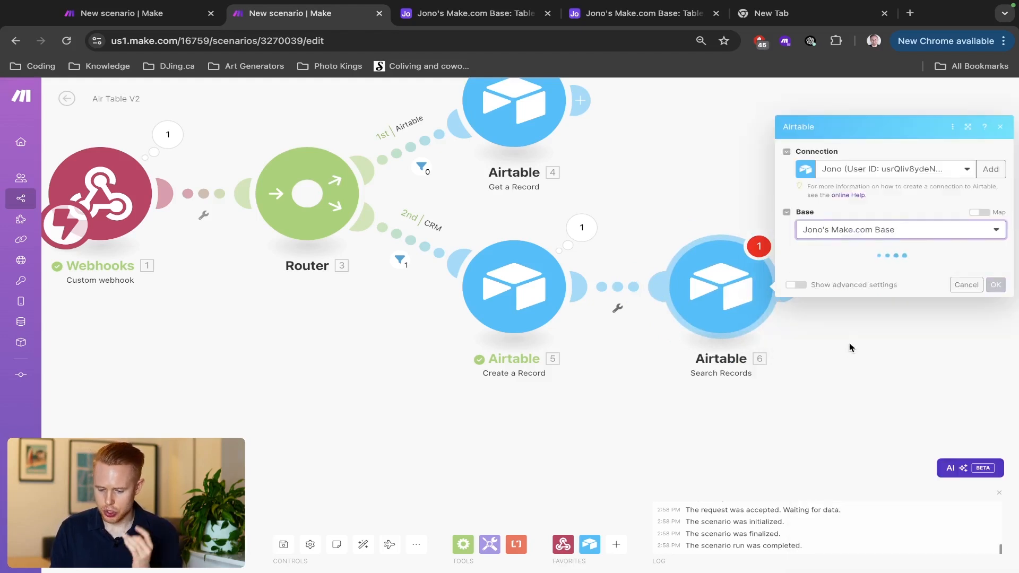
left_click(843, 275)
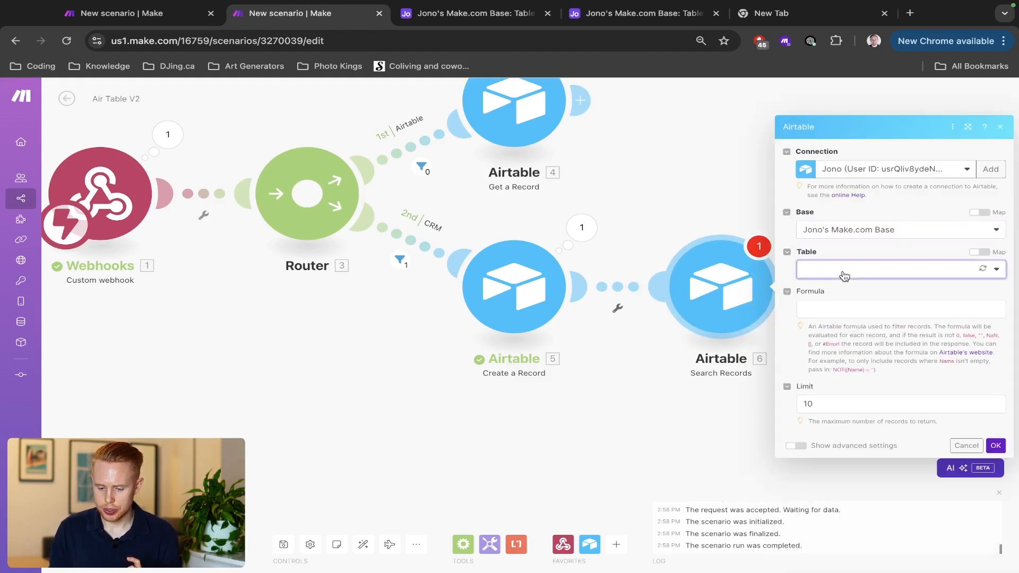
left_click(823, 287)
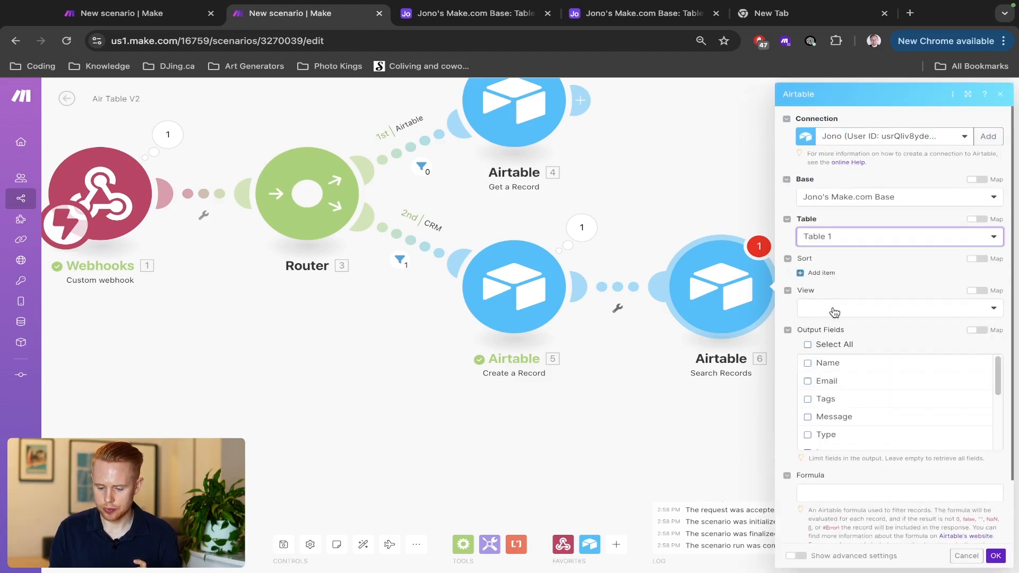
Step: Leave the search's view empty and select all output fields
left_click(834, 310)
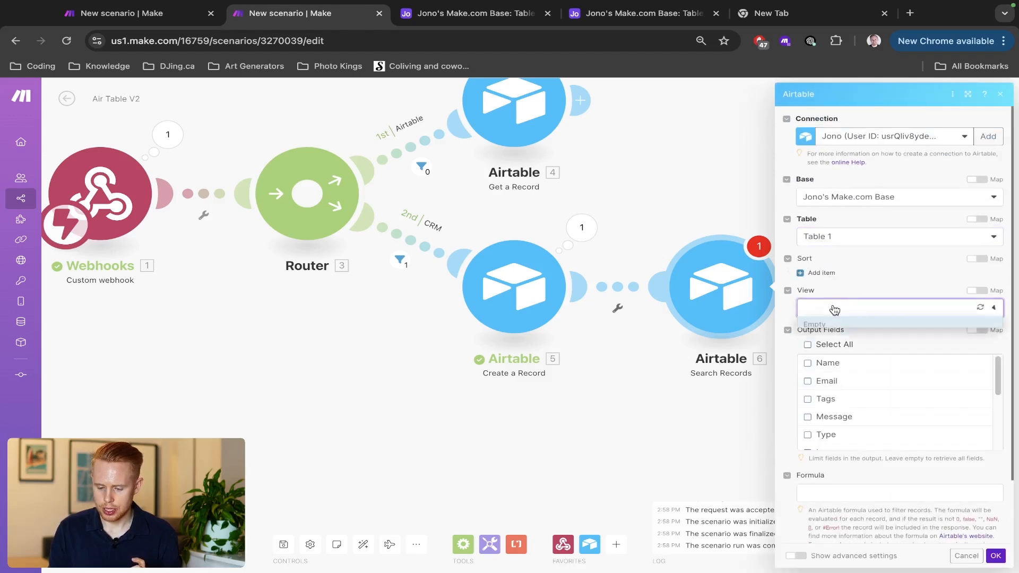
left_click(861, 285)
left_click(807, 345)
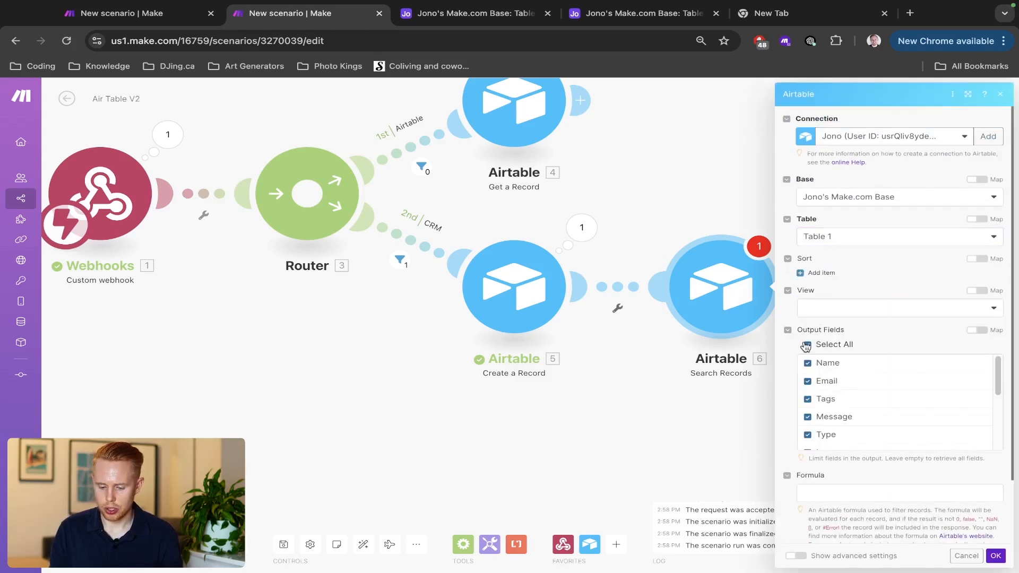
scroll(879, 366, "down", 2)
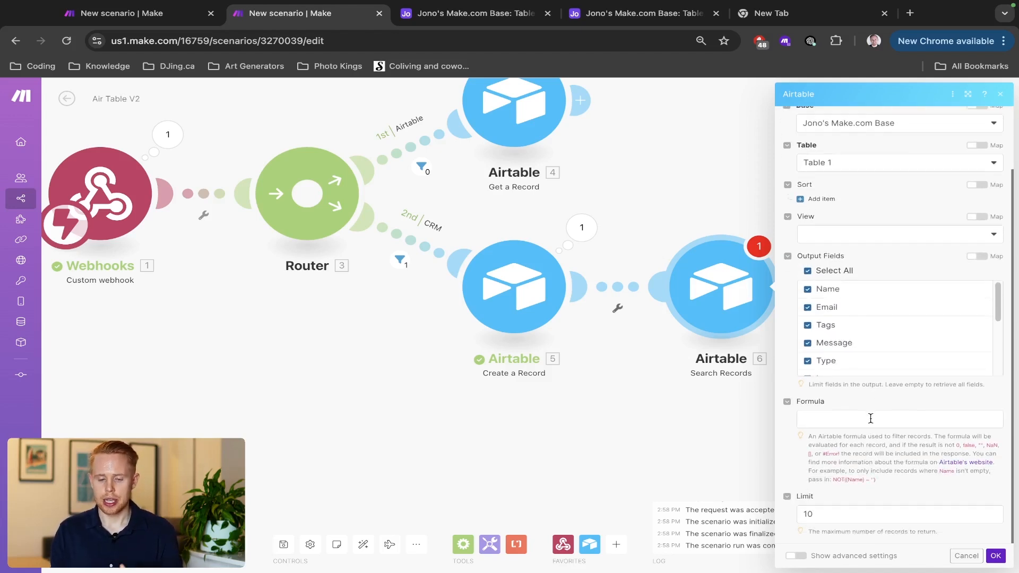
Step: Start the Search Records formula with a pair of curly braces, {}
key("ctrl+Tab")
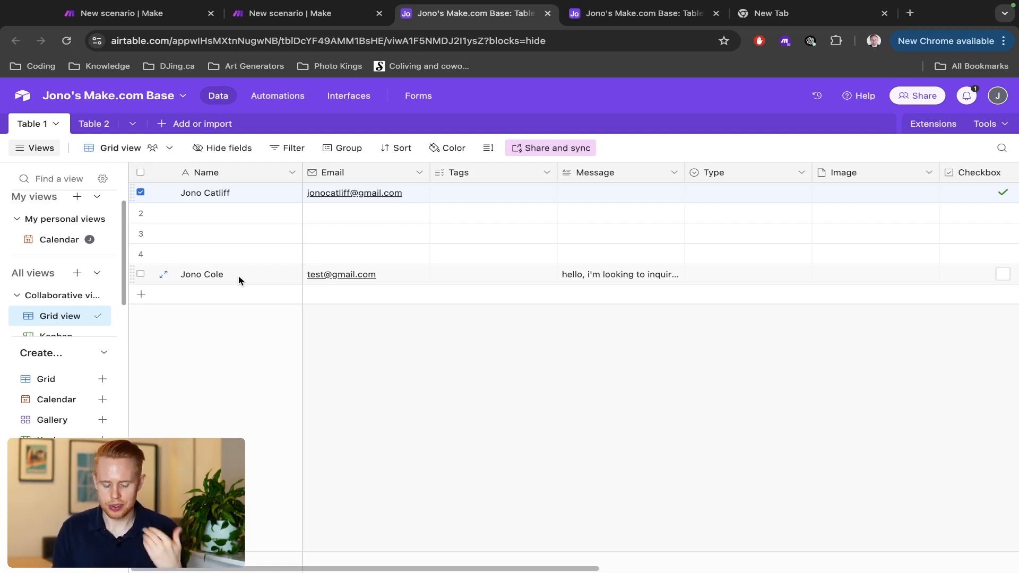
key("ctrl+shift+Tab")
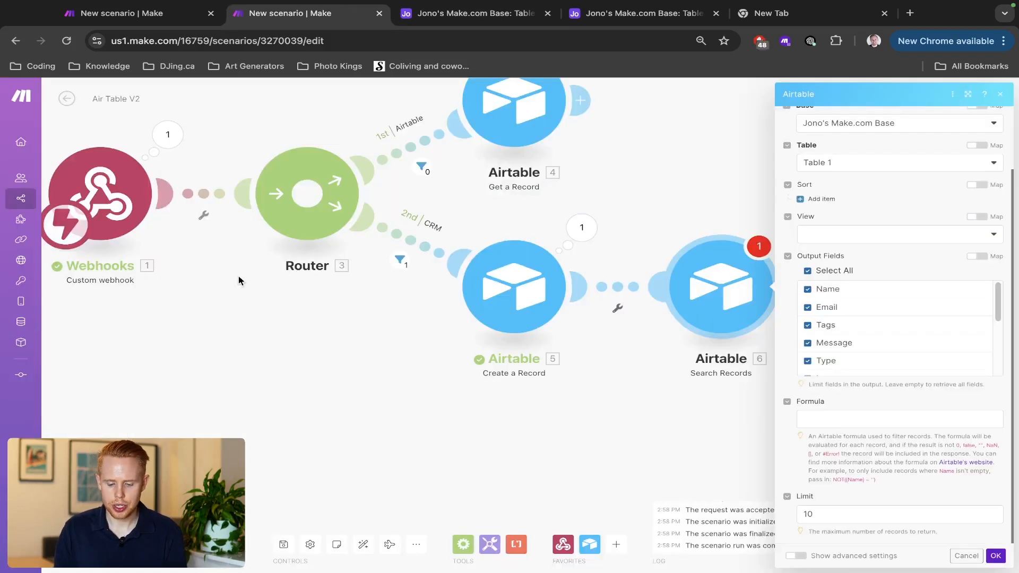
left_click(864, 420)
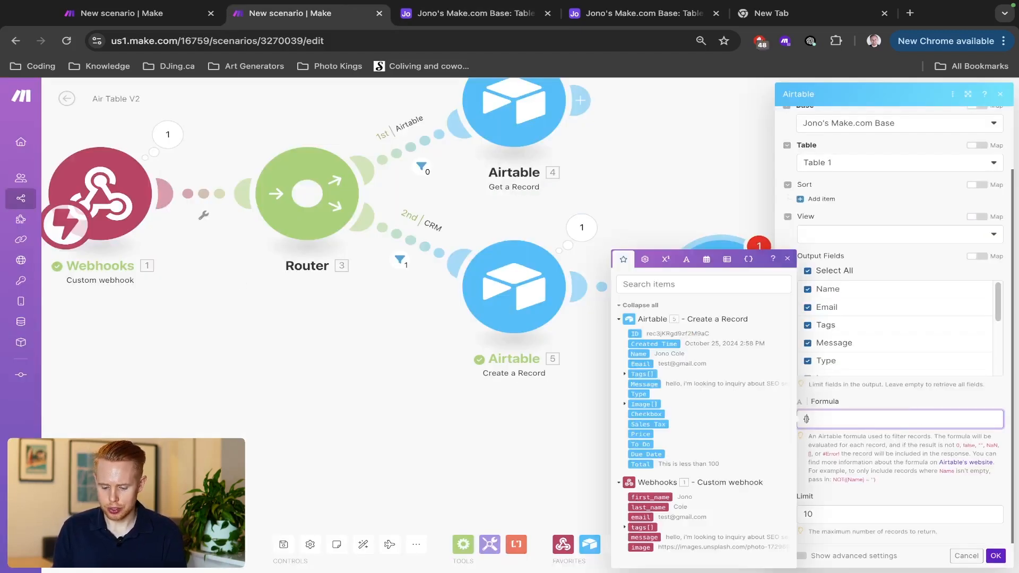
left_click(880, 443)
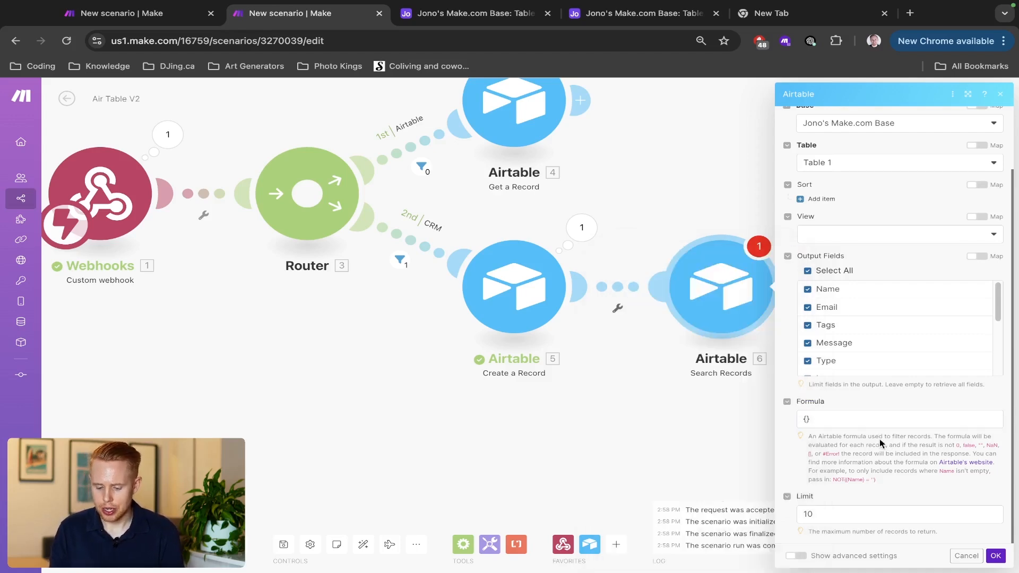
Step: Open Airtable's formula field reference, find "playground" on the page, open the Airtable Formula Playground and close the reference
scroll(929, 466, "up", 5)
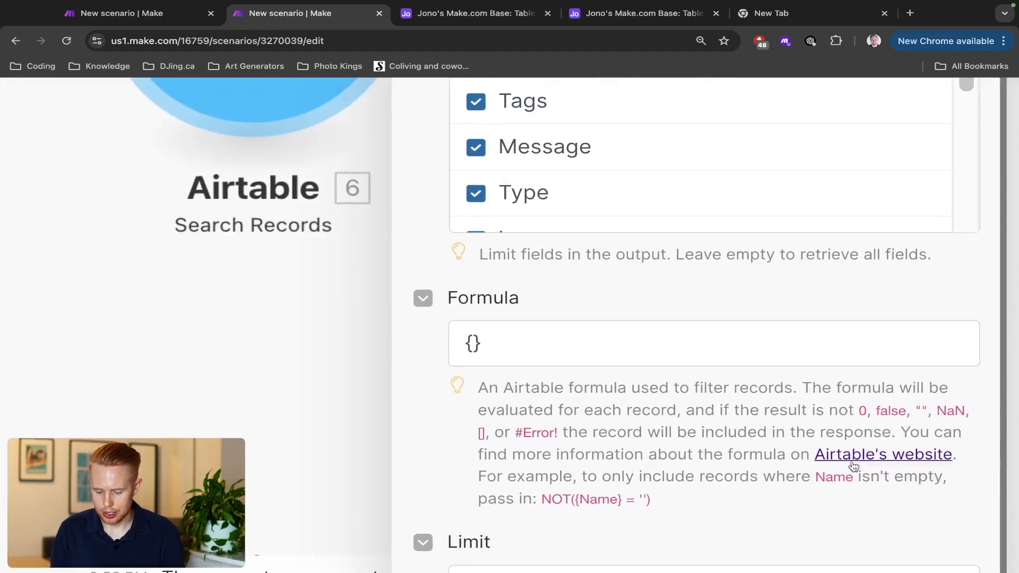
left_click(864, 455)
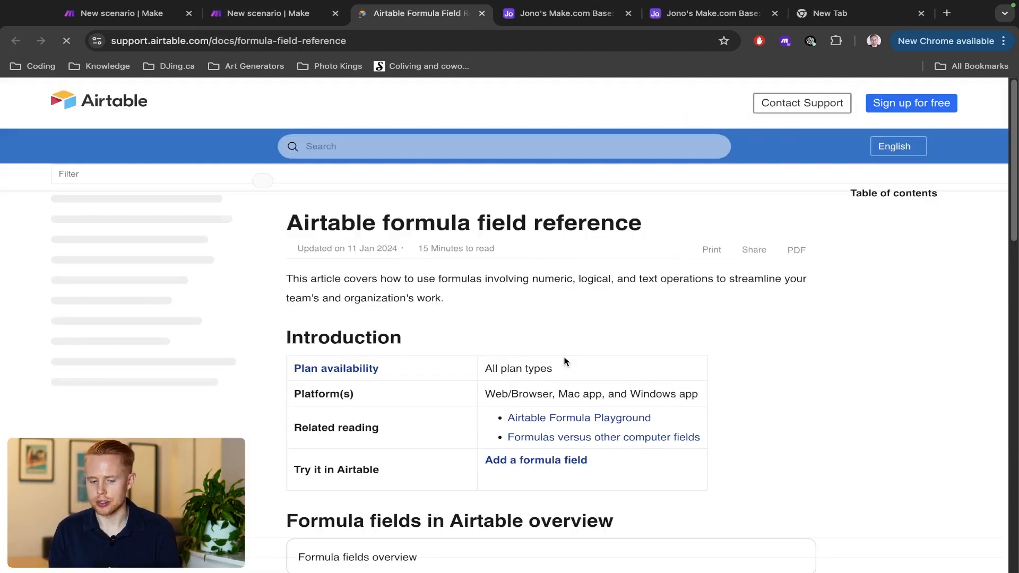
scroll(485, 345, "down", 5)
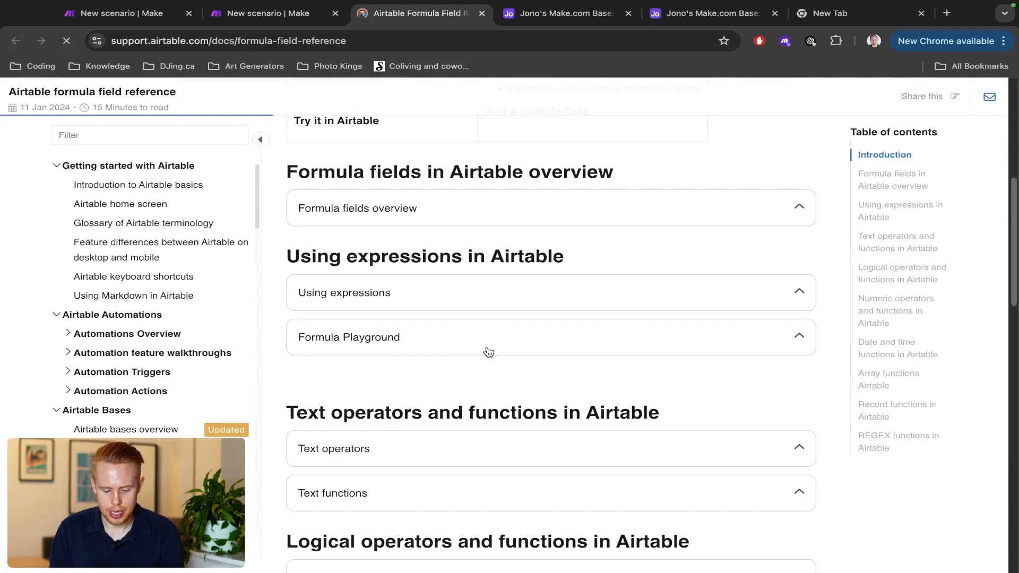
key("ctrl+f")
type("playground")
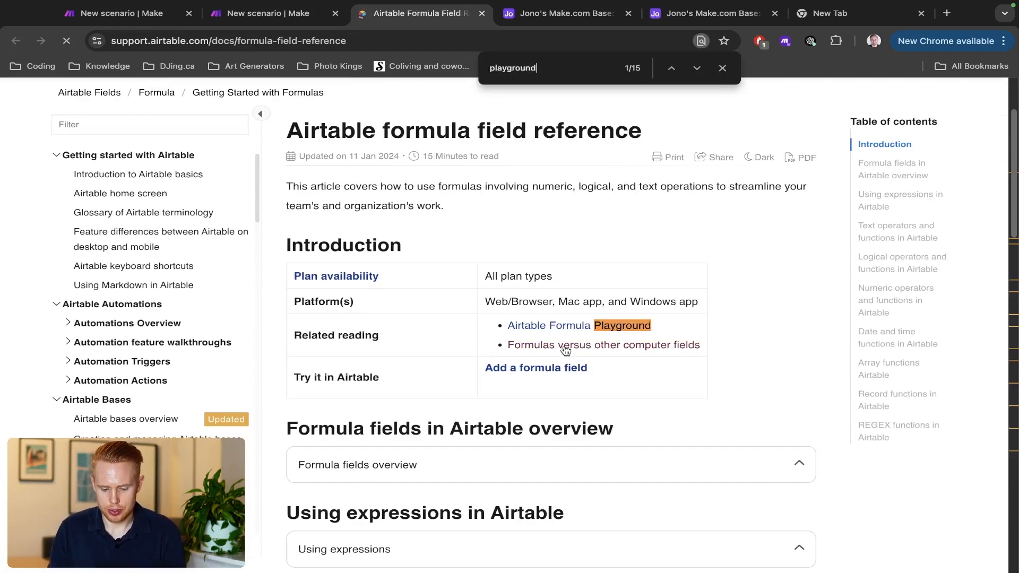
left_click(569, 329)
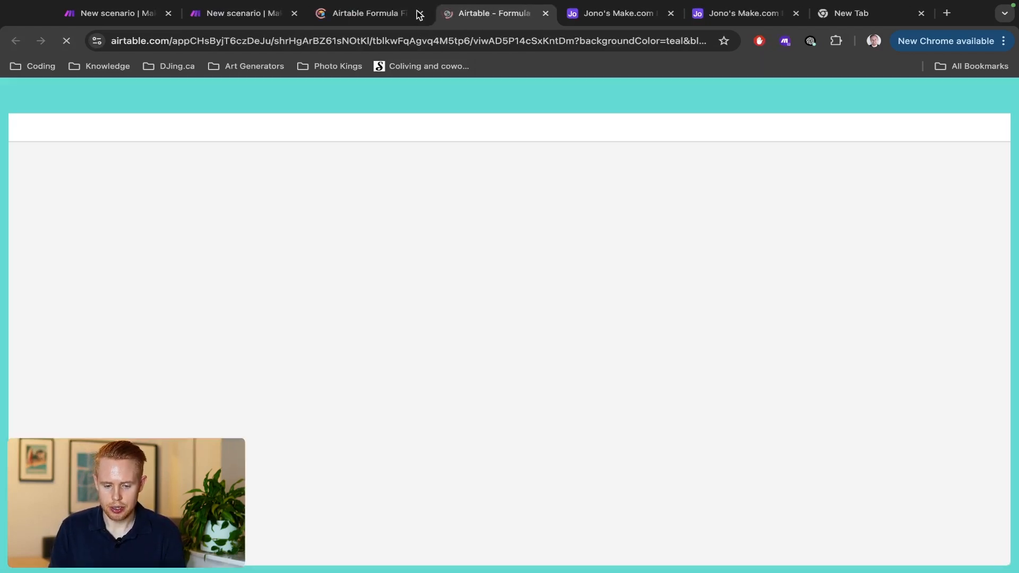
left_click(419, 13)
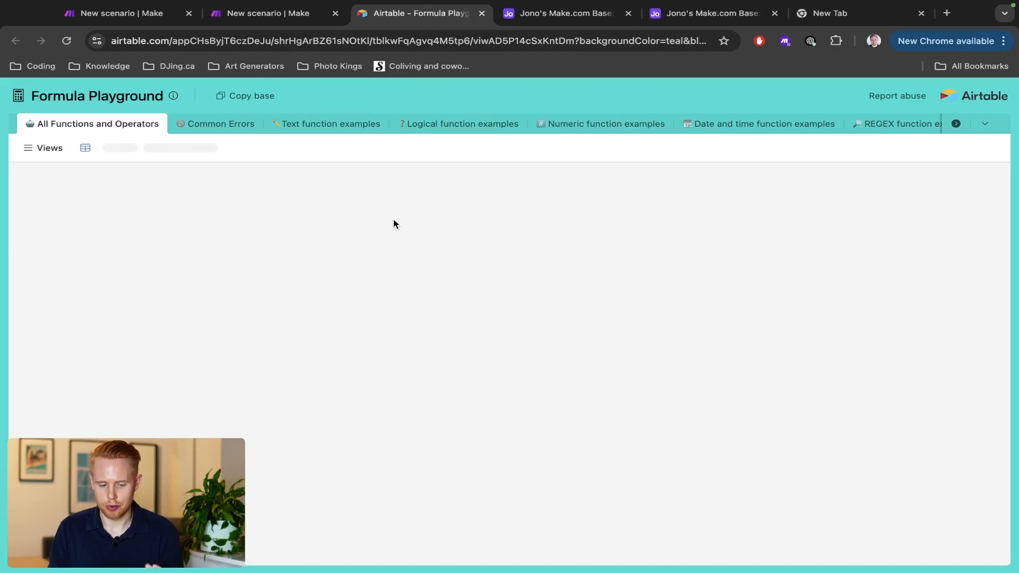
Step: Browse the list of all functions and operators in the Formula Playground
scroll(399, 296, "down", 5)
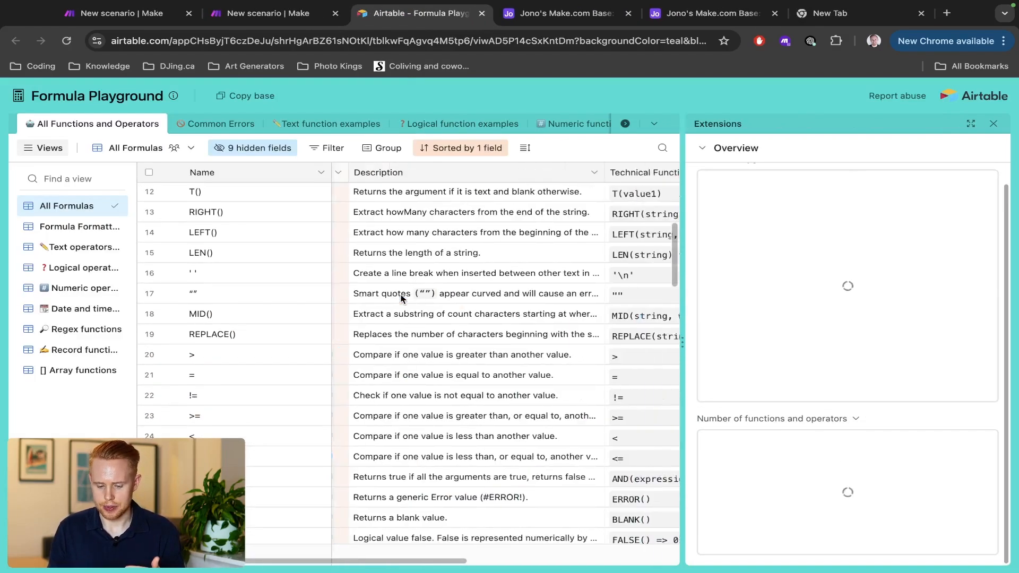
scroll(402, 298, "right", 5)
scroll(490, 314, "left", 8)
scroll(490, 317, "down", 3)
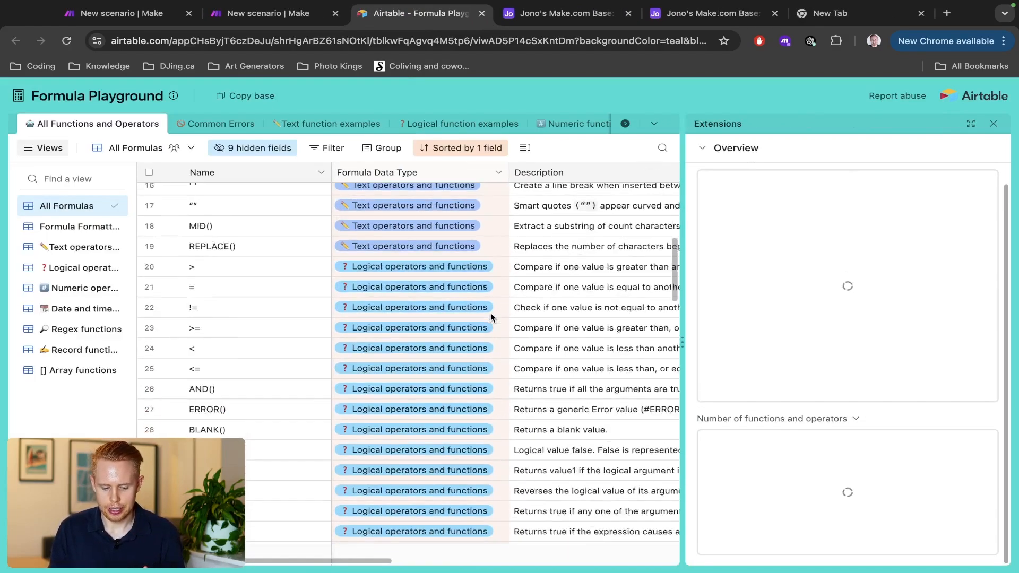
scroll(491, 318, "down", 10)
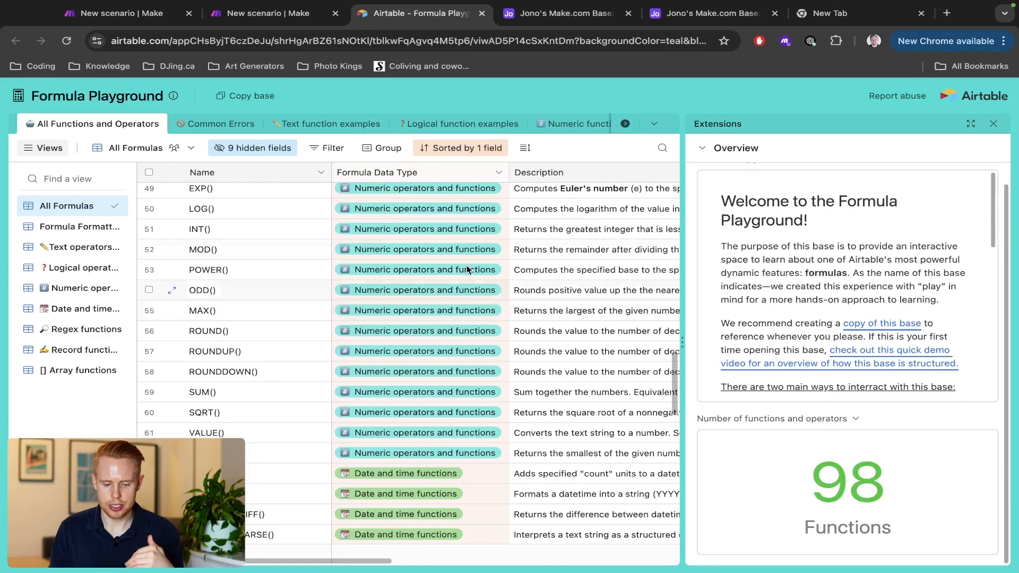
Step: Switch to the Make scenario and enter the field name Email inside the search formula's curly braces
left_click(268, 13)
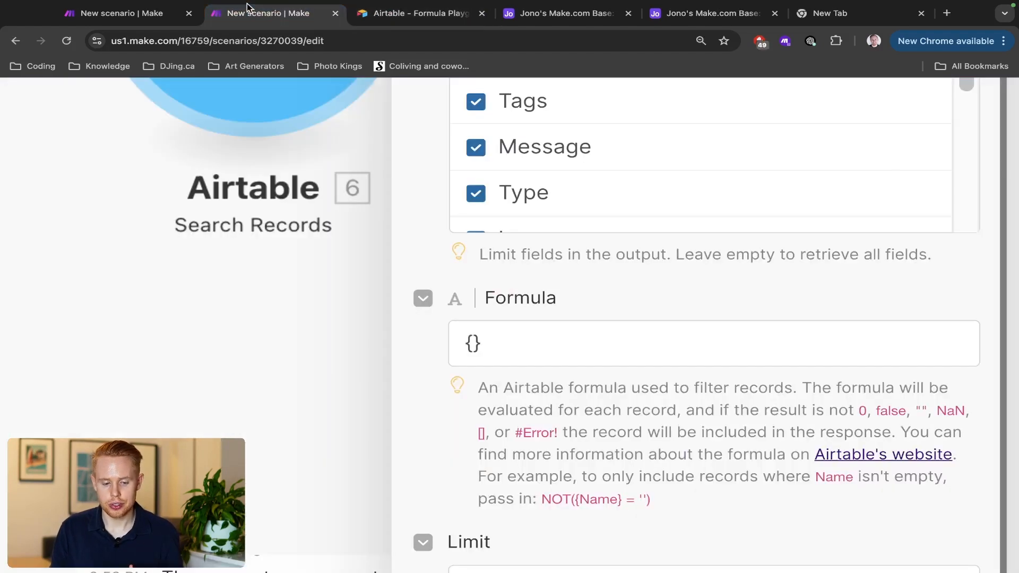
left_click(494, 350)
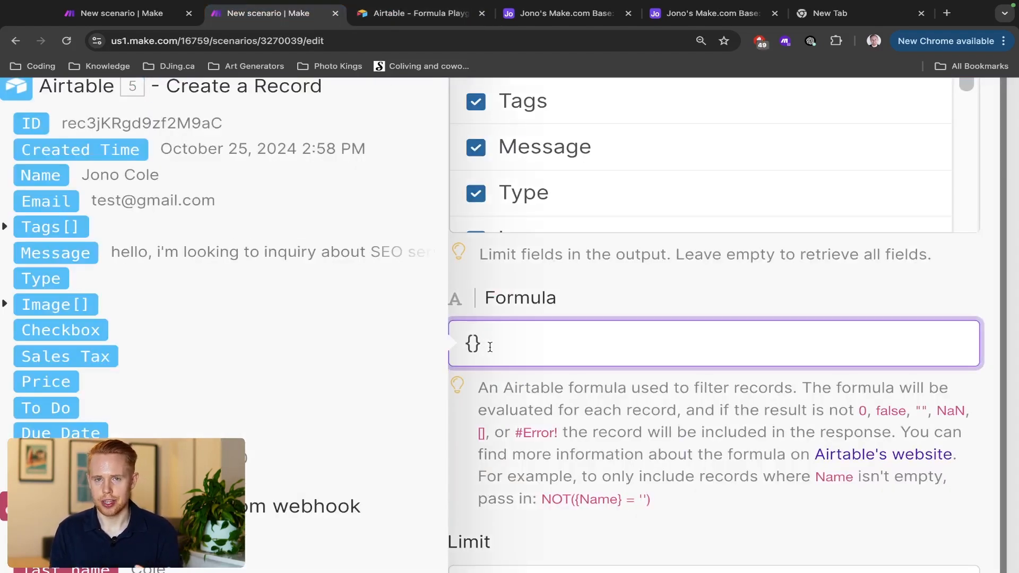
type("{")
type("Email")
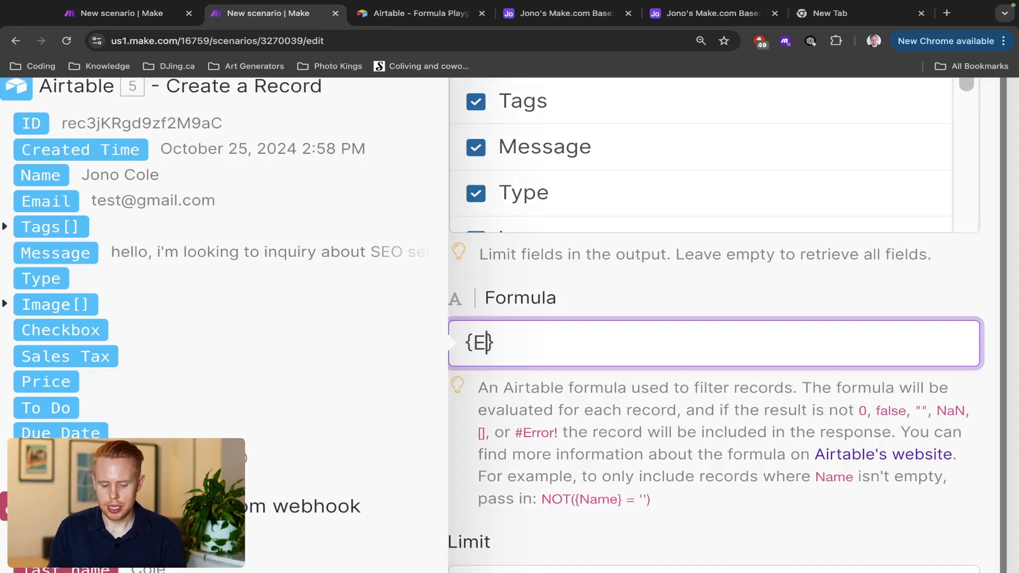
double_click(489, 347)
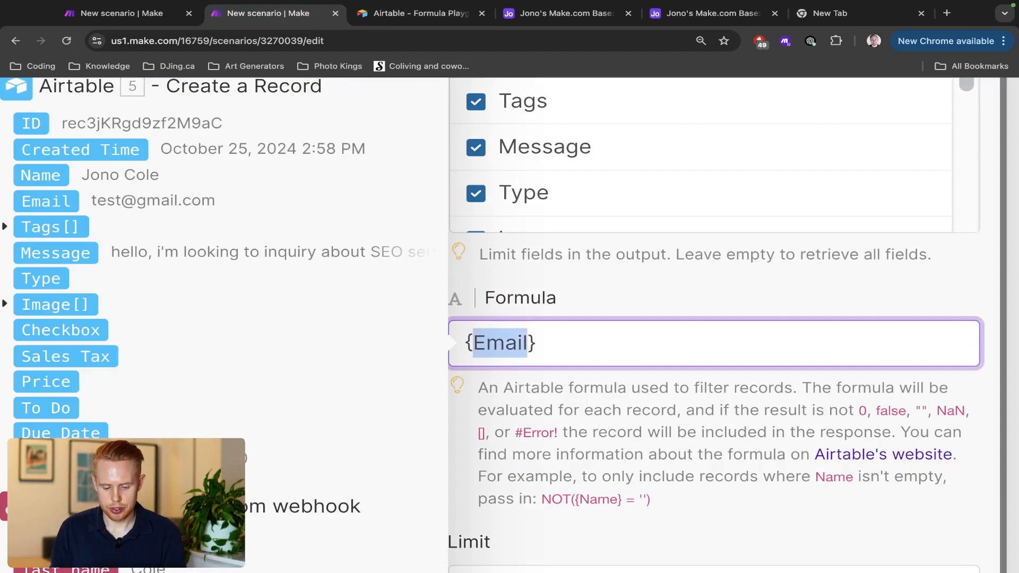
Step: Close the Airtable Formula Playground and return to the Make scenario with the Search Records settings
key("ctrl+Tab")
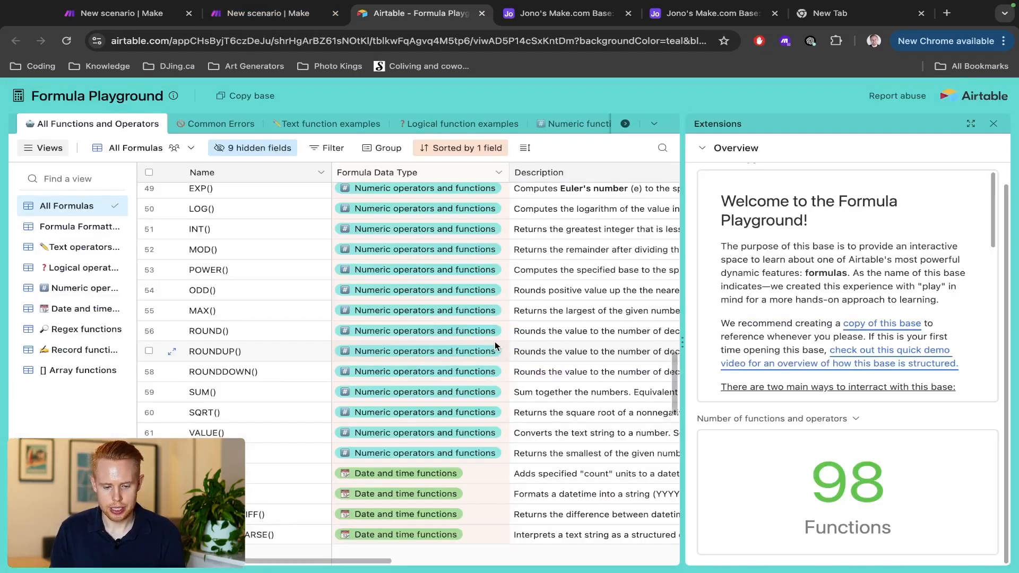
key("ctrl+w")
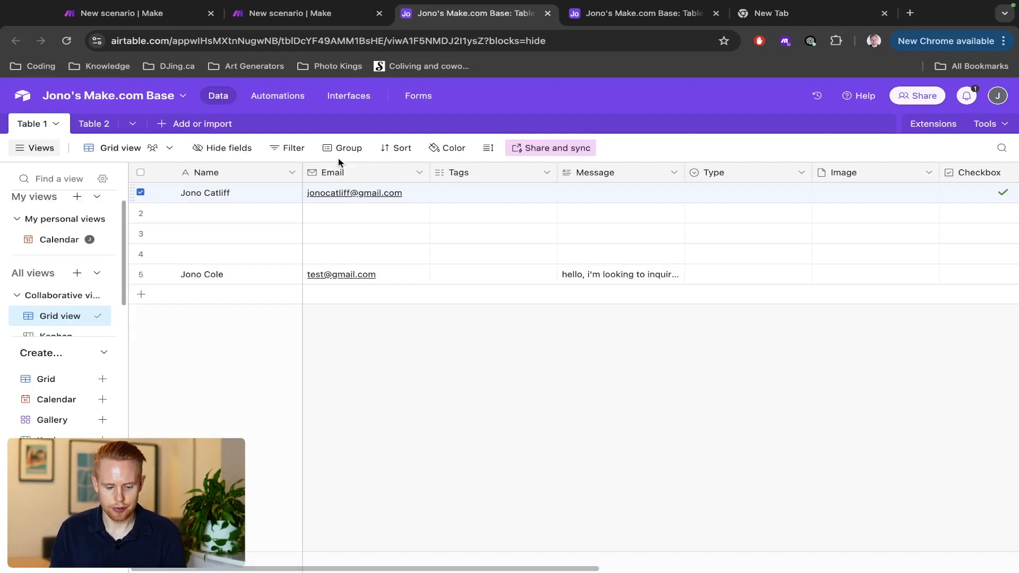
key("ctrl+shift+Tab")
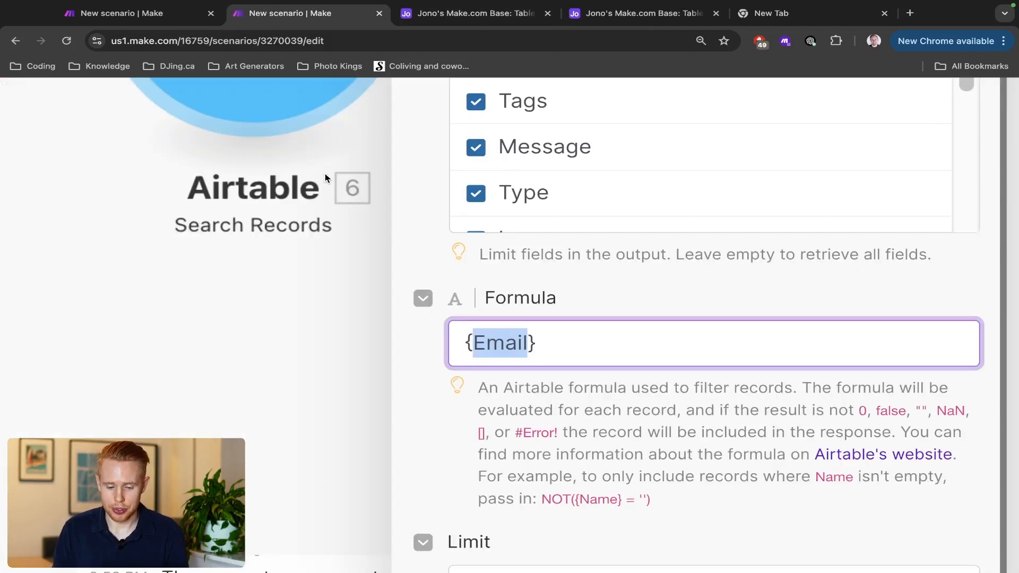
Step: Complete the formula so {Email} equals the webhook's email value in double quotes, confirm the Search Records settings and save the scenario
left_click(568, 334)
type("=")
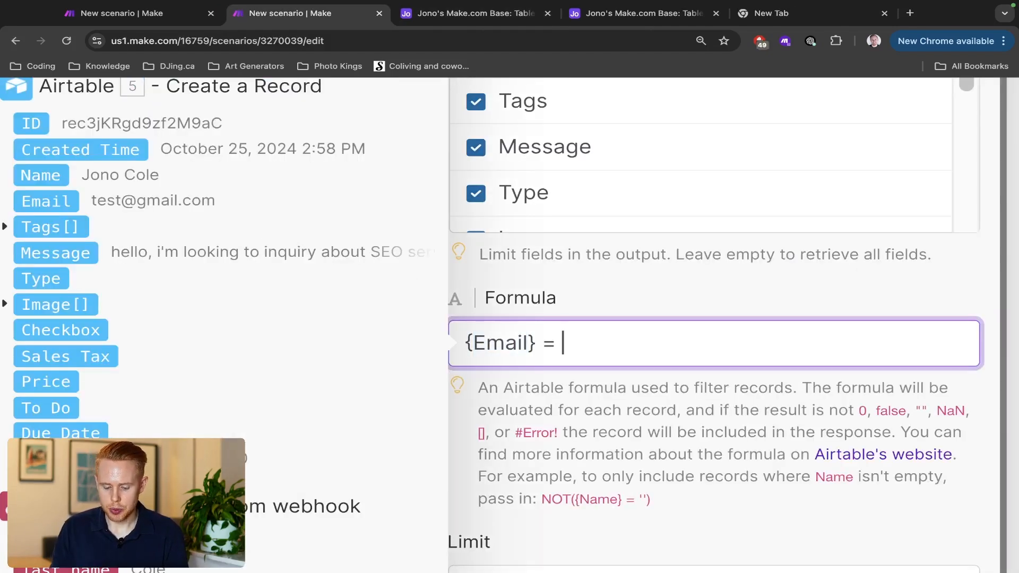
key("ctrl+0")
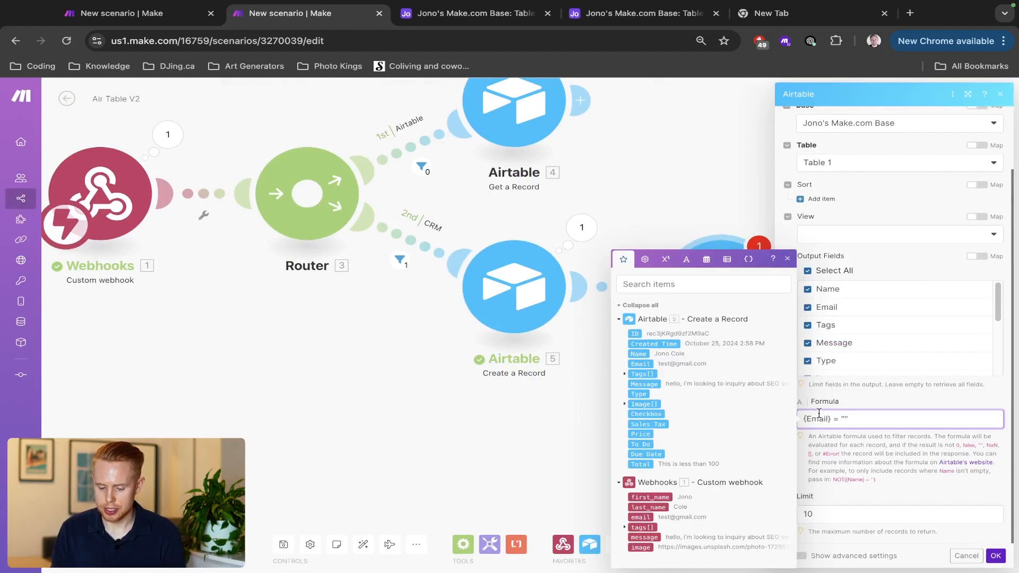
left_click(637, 518)
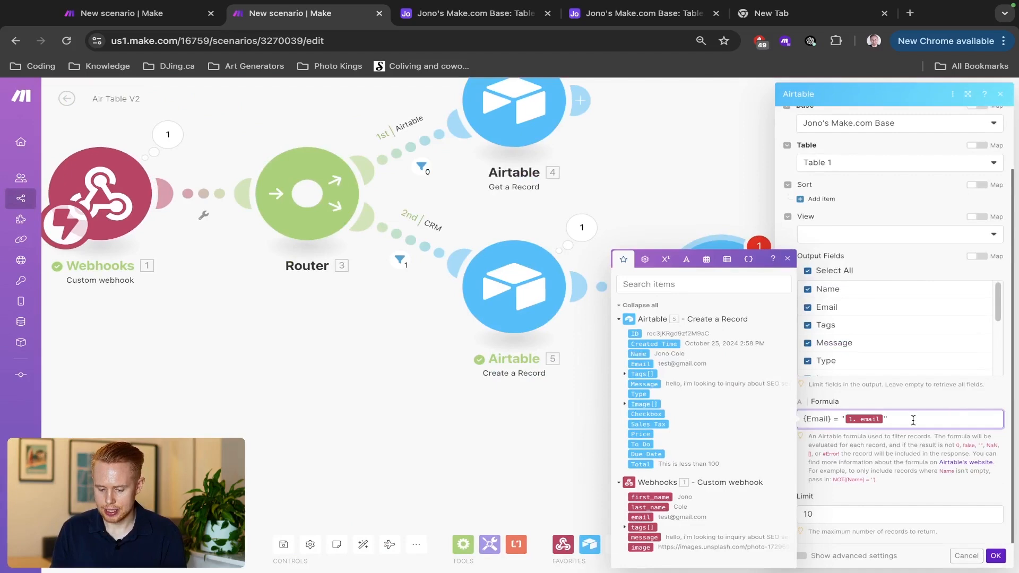
scroll(913, 420, "up", 5)
left_click(859, 419)
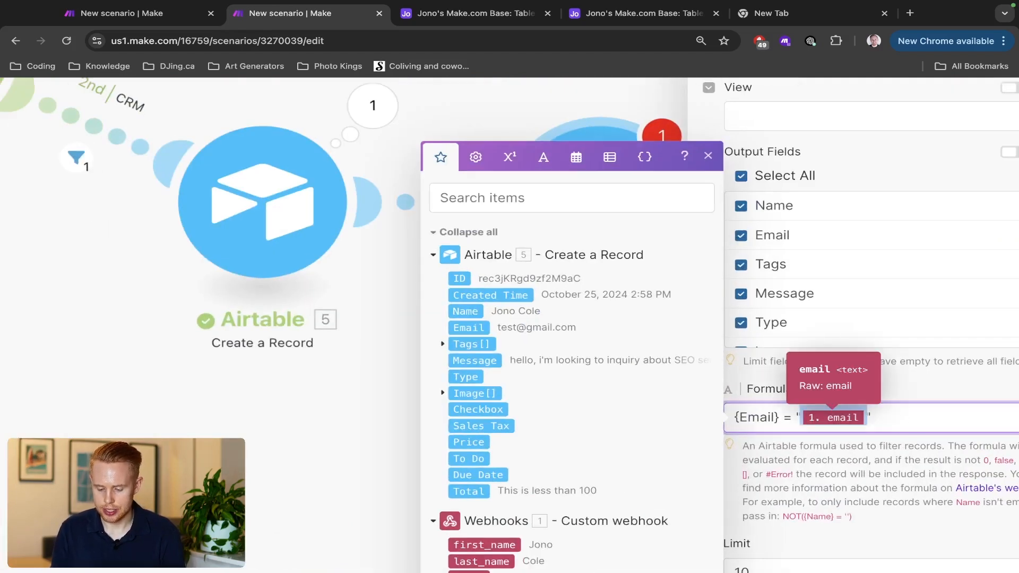
scroll(859, 418, "down", 5)
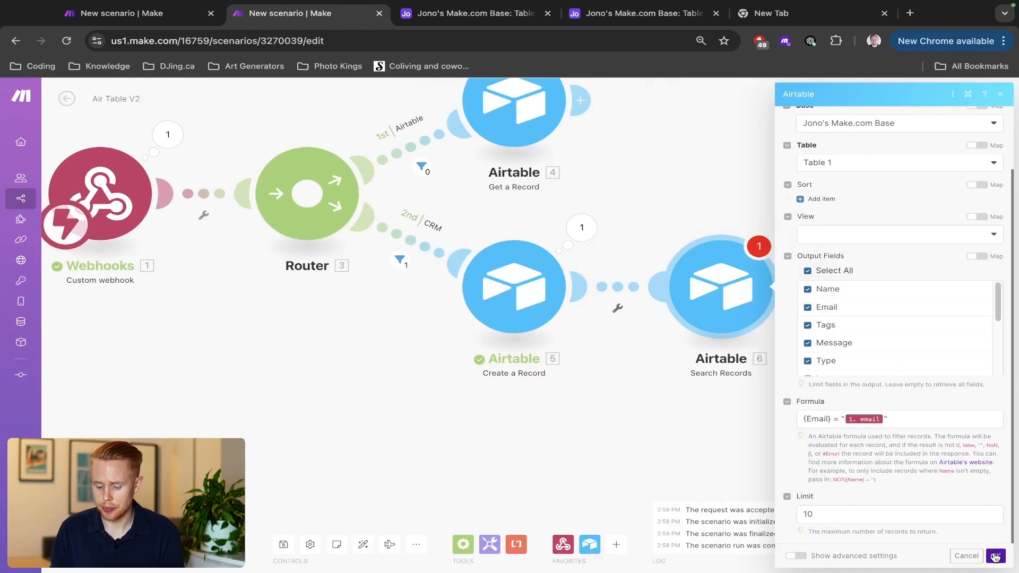
left_click(996, 557)
key("ctrl+s")
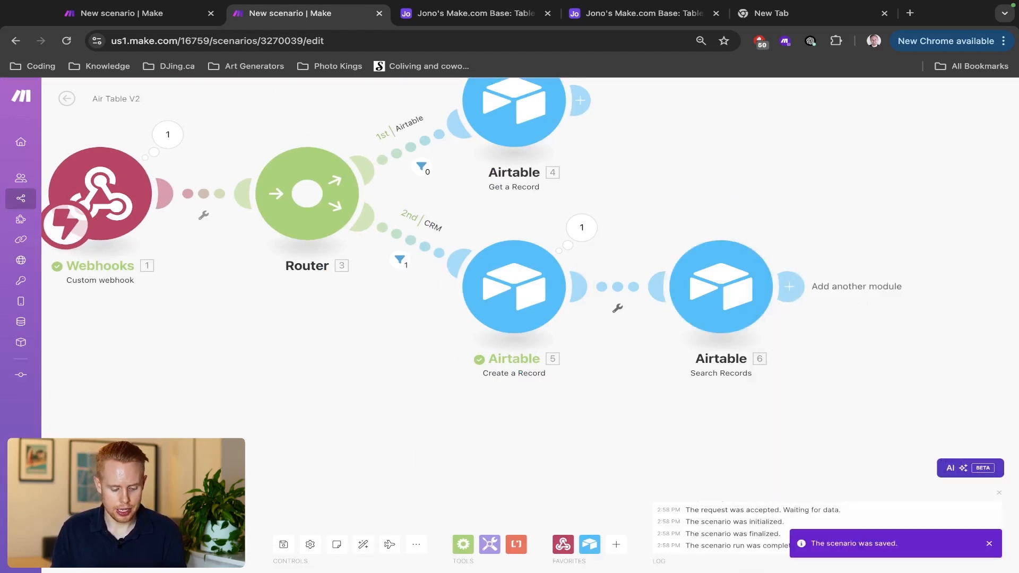
left_click(92, 546)
left_click(265, 552)
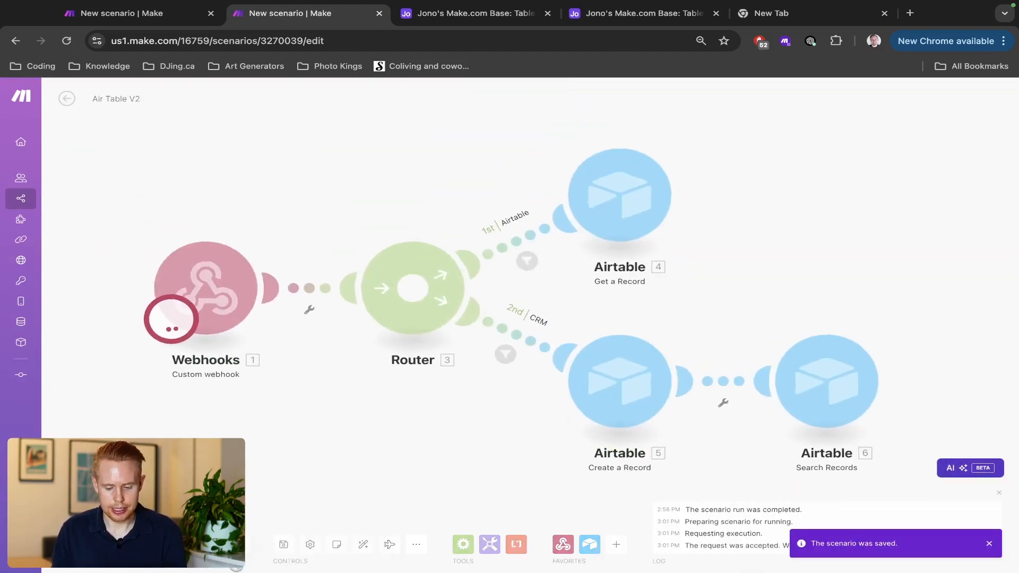
left_click(91, 545)
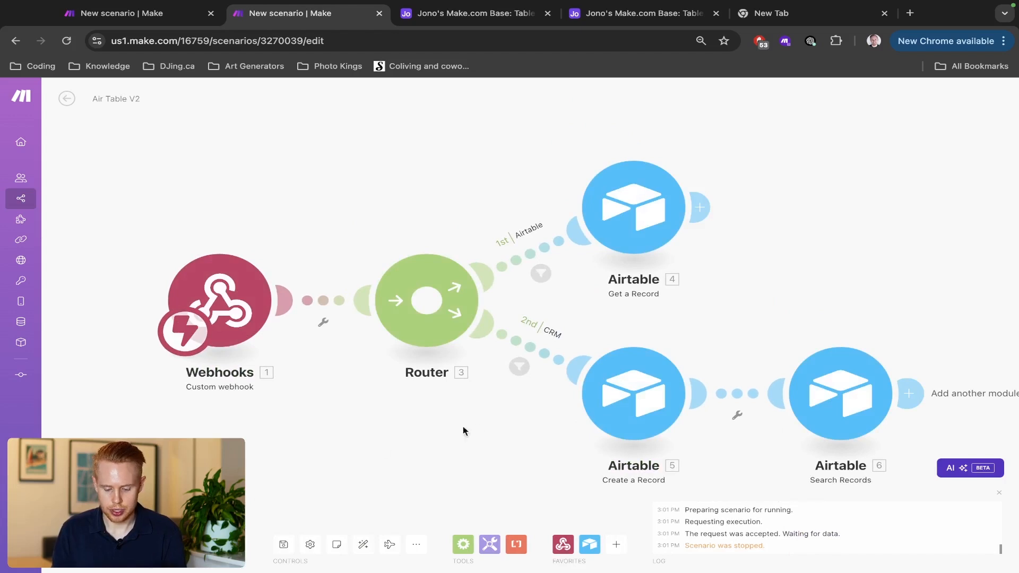
Step: Delete the Airtable Create a Record module from the CRM route and auto-align the scenario
right_click(636, 383)
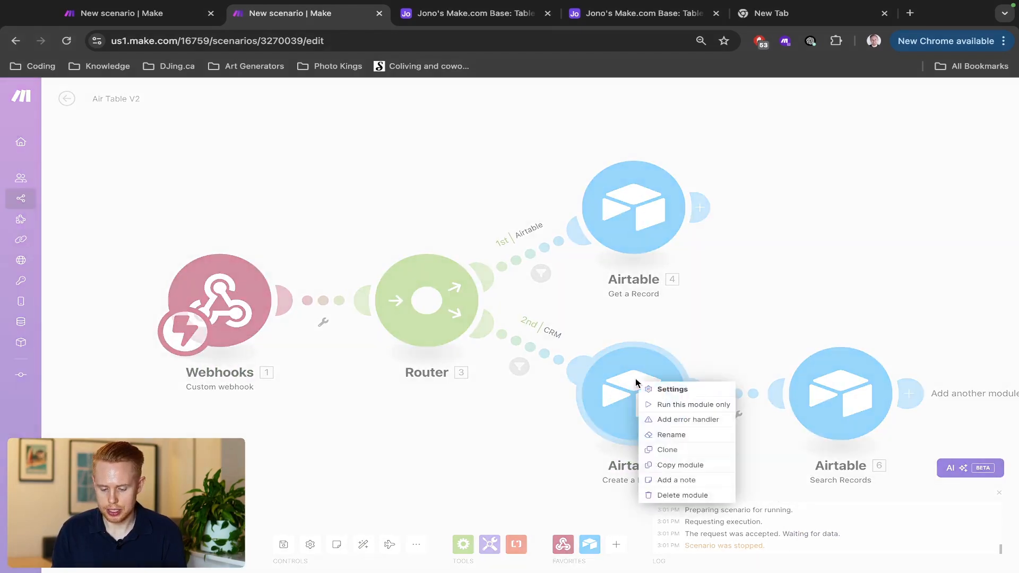
left_click(673, 495)
left_click(364, 544)
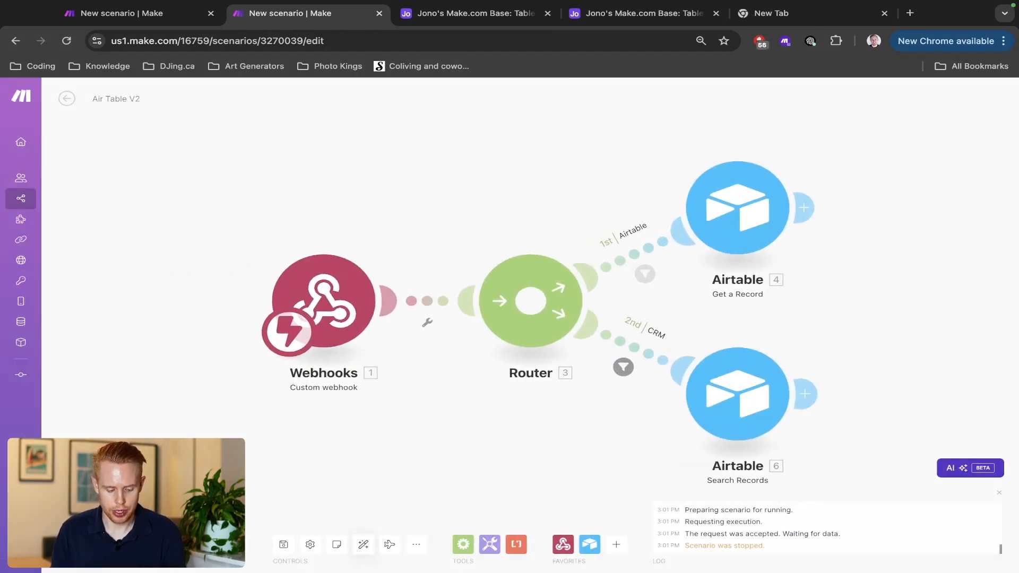
Step: Run the scenario once, waiting for new webhook data, and examine the Search Records module's input and output bundles
left_click(92, 545)
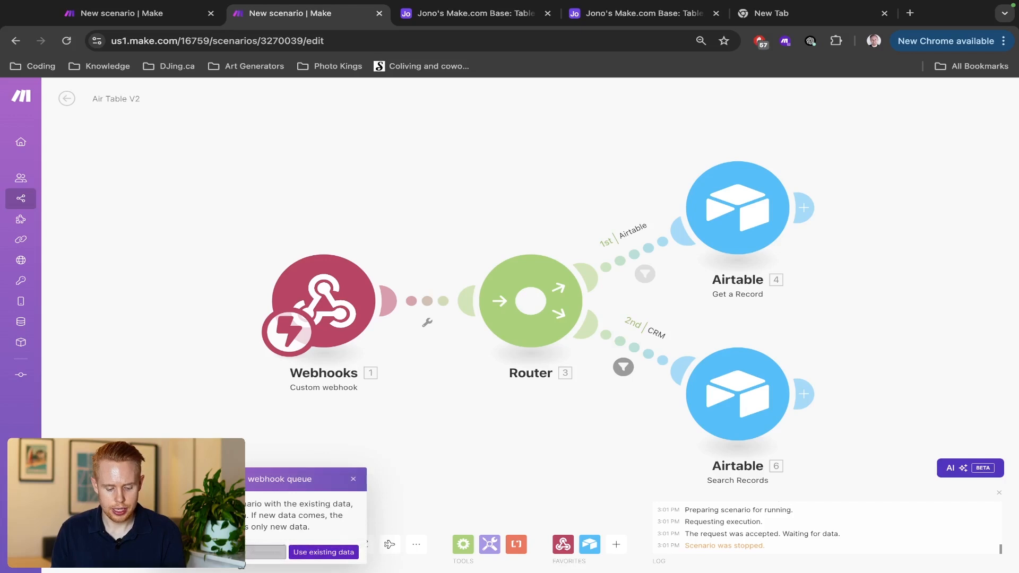
left_click(250, 551)
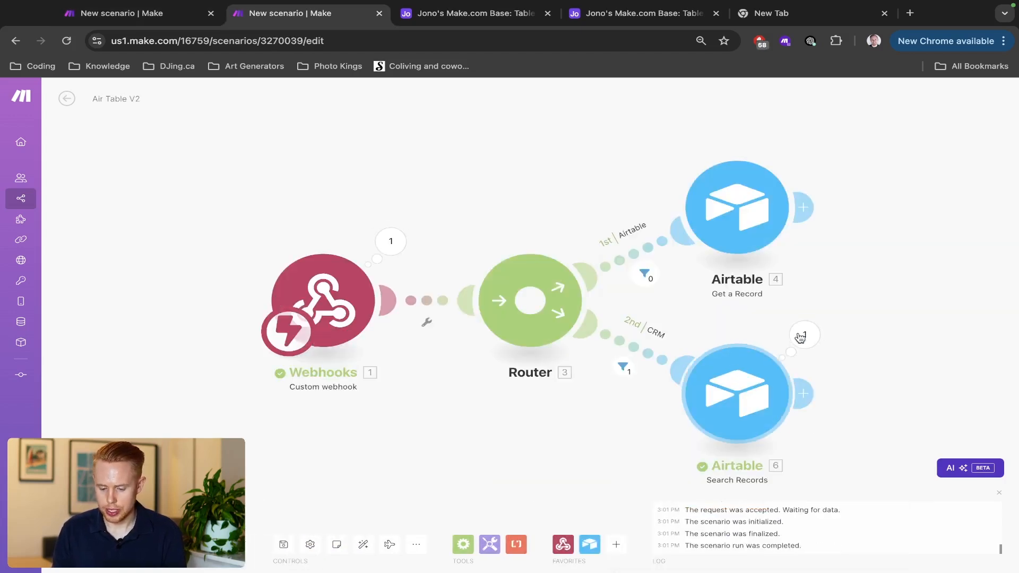
left_click(801, 337)
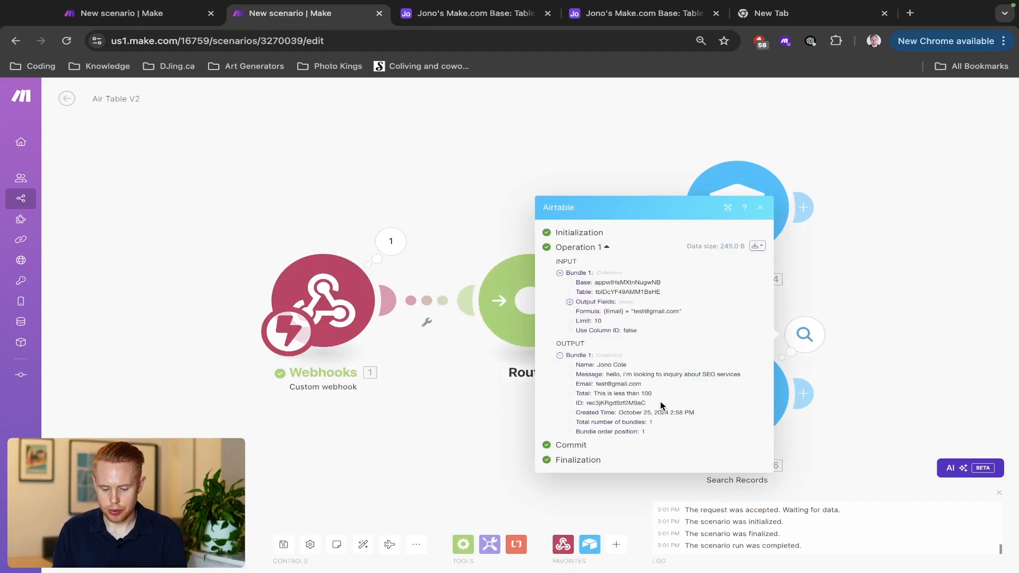
scroll(661, 402, "up", 5)
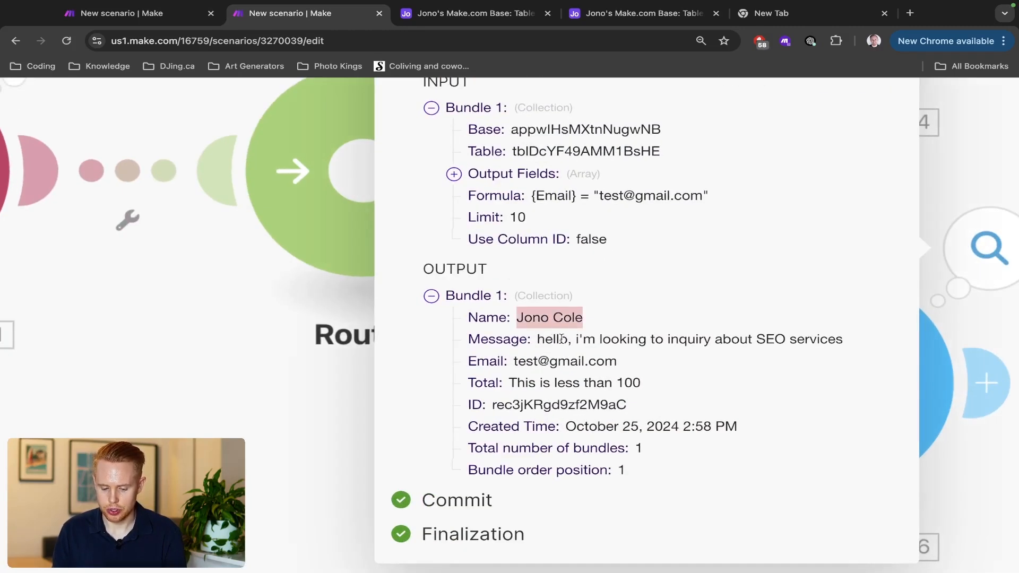
scroll(554, 378, "down", 5)
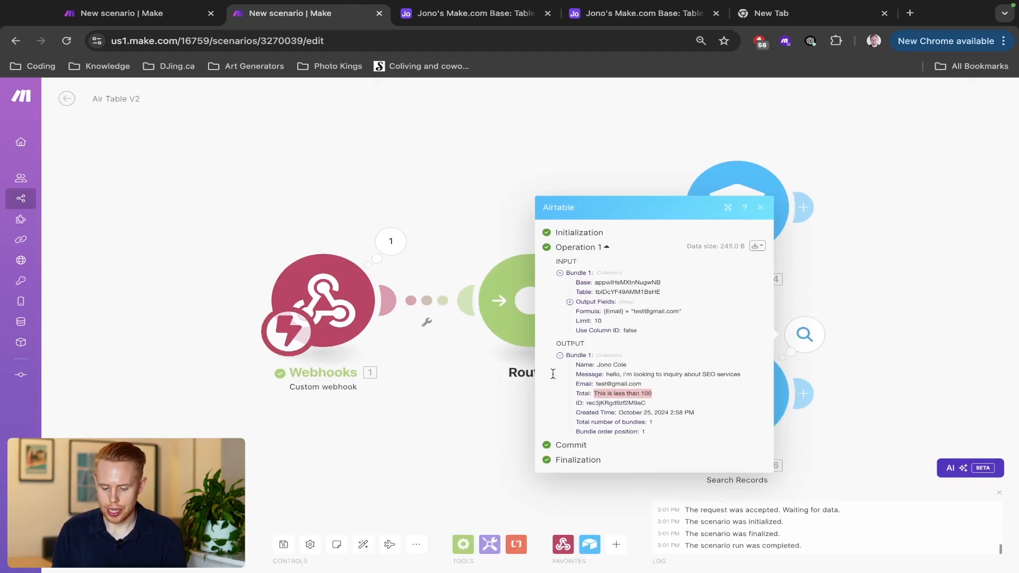
left_click_drag(877, 368, 626, 300)
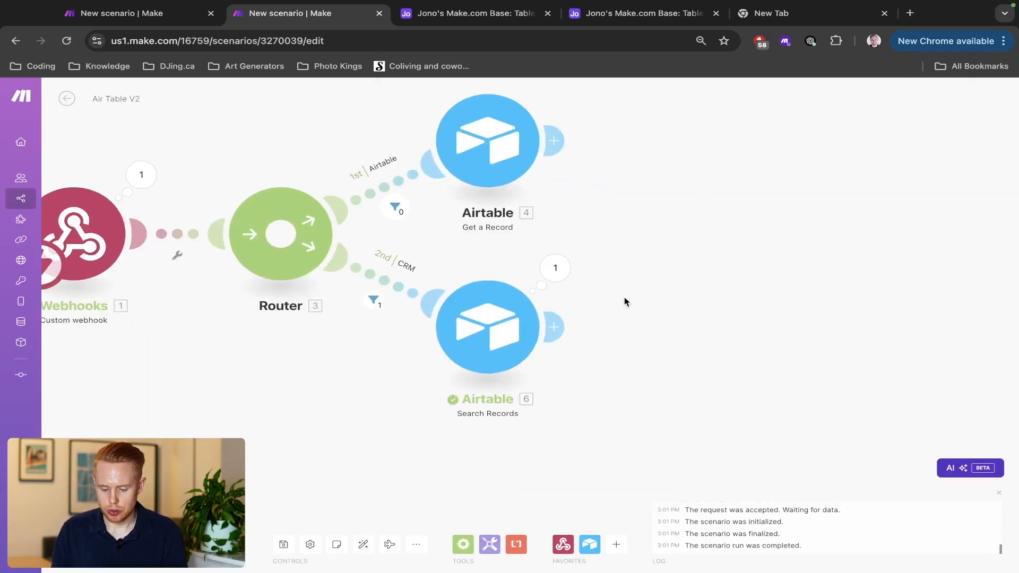
left_click(557, 326)
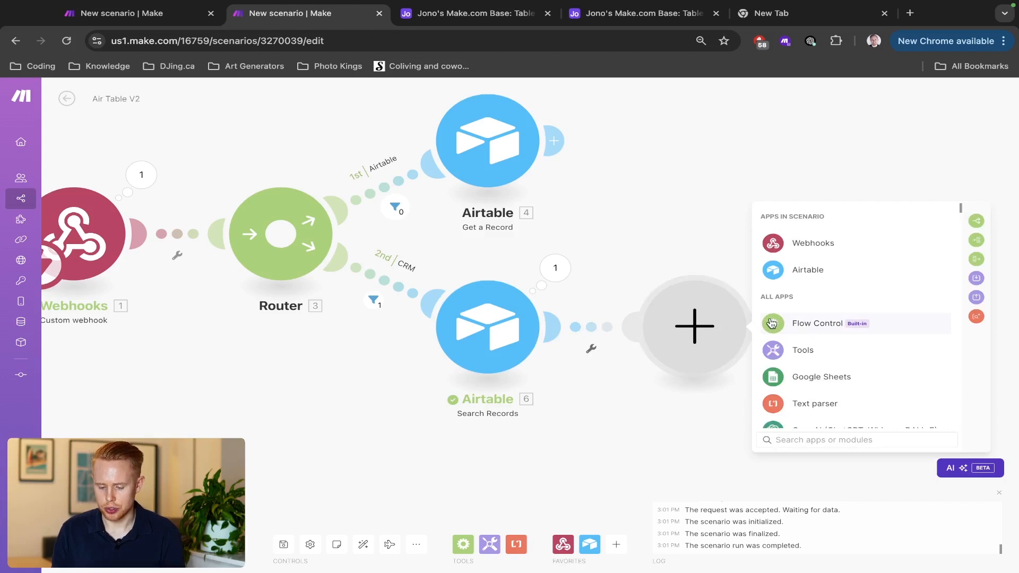
left_click(772, 324)
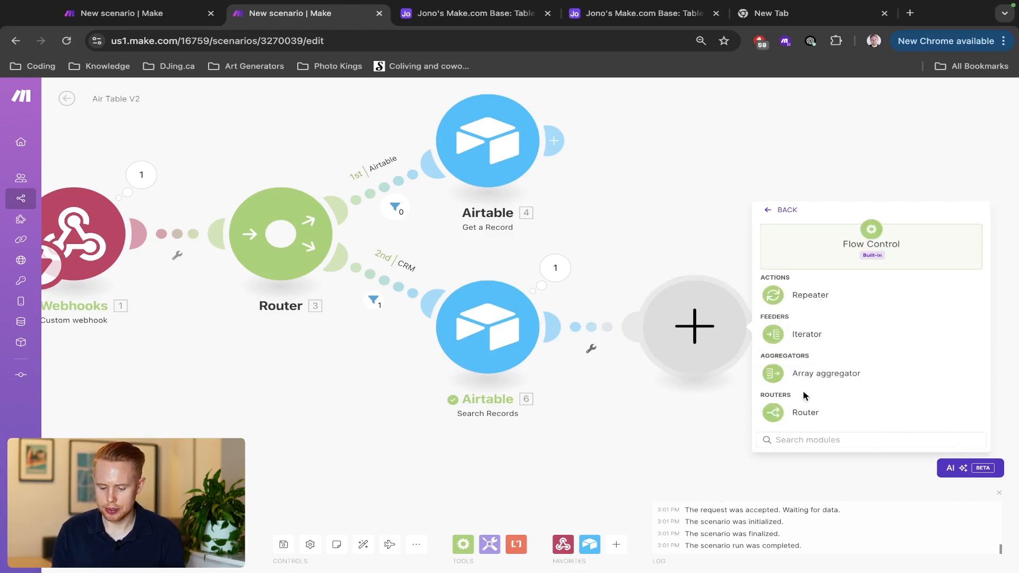
left_click(803, 419)
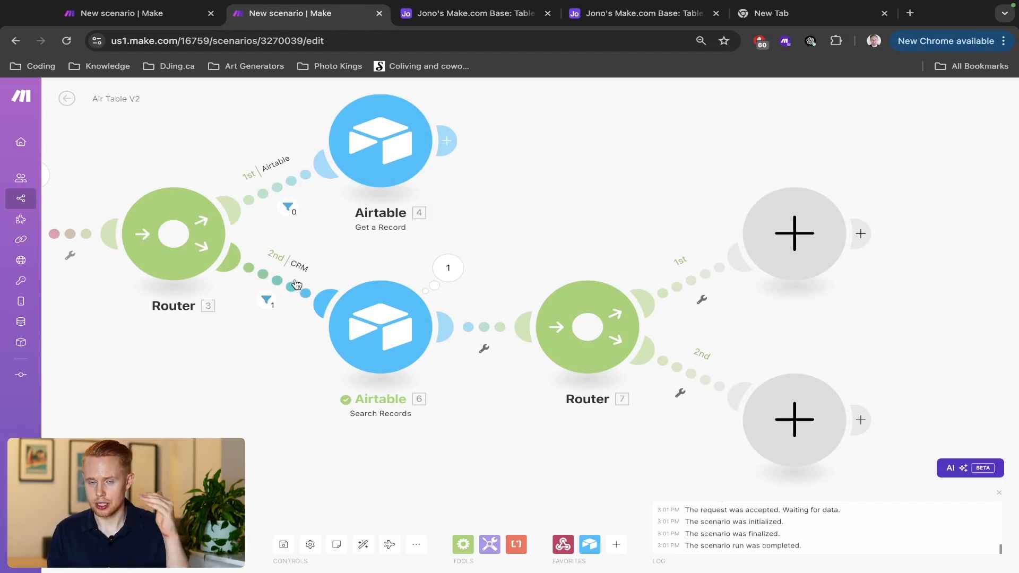
right_click(561, 335)
left_click(584, 419)
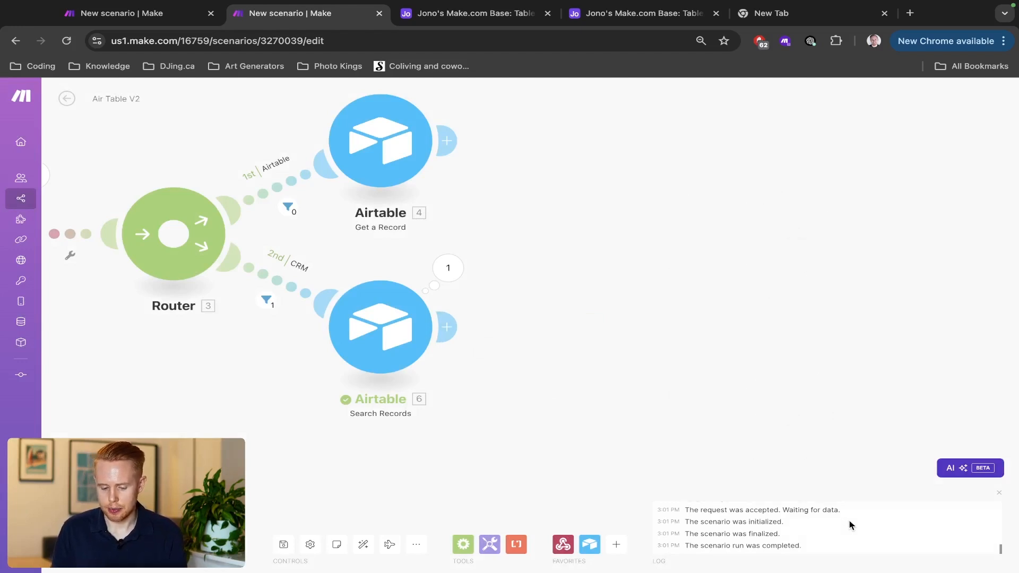
Step: Add an Airtable Upsert a Record module after the Search Records module on the CRM route
left_click(447, 327)
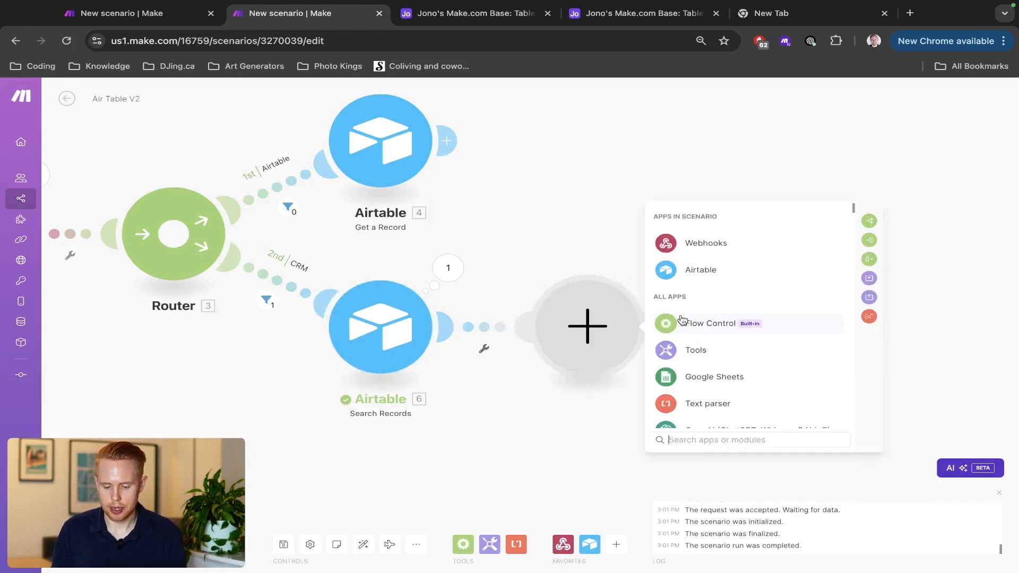
left_click(687, 281)
scroll(711, 345, "down", 1)
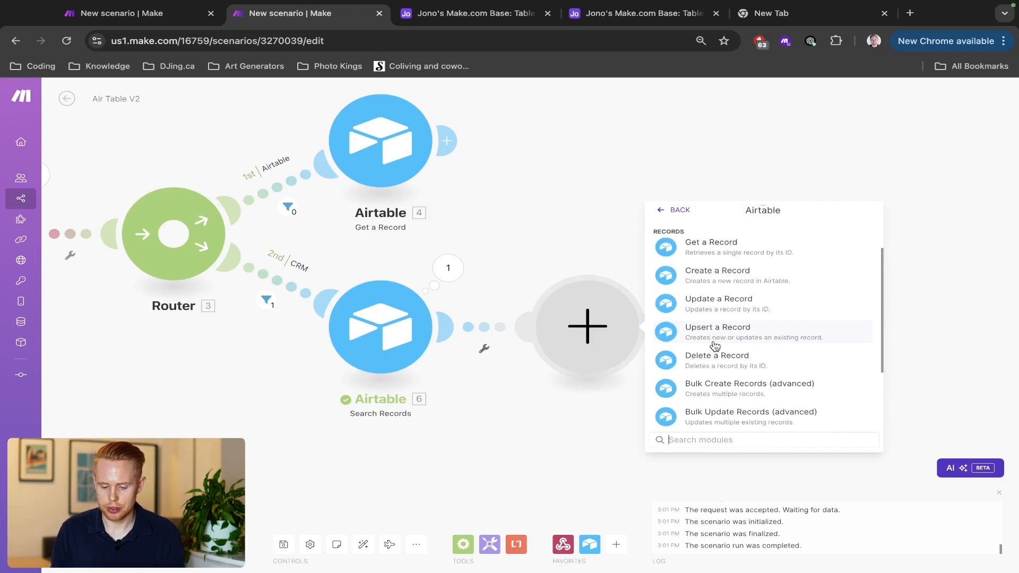
left_click(743, 333)
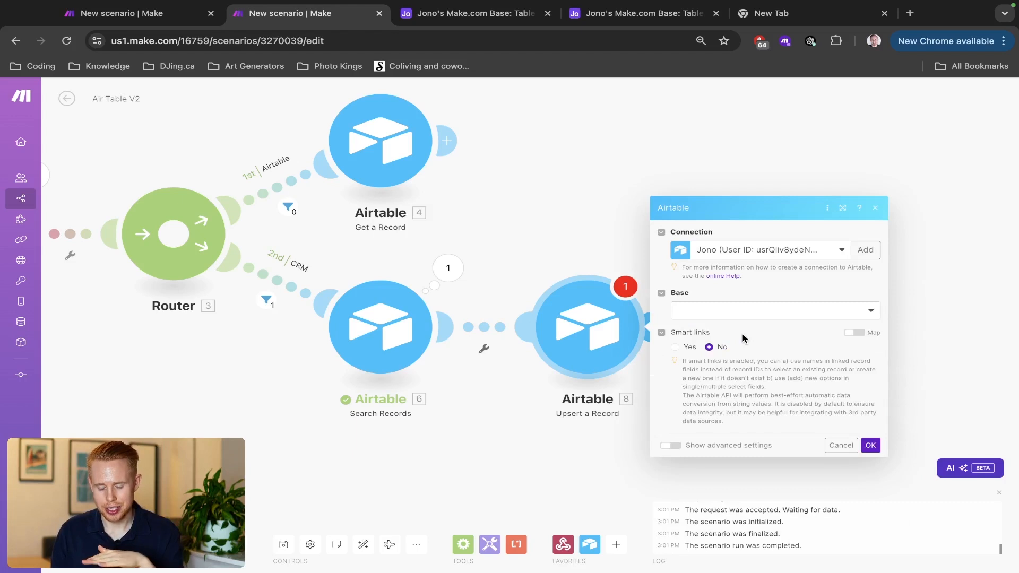
Step: Point the upsert module at the Make.com base and its Table 1
left_click(735, 319)
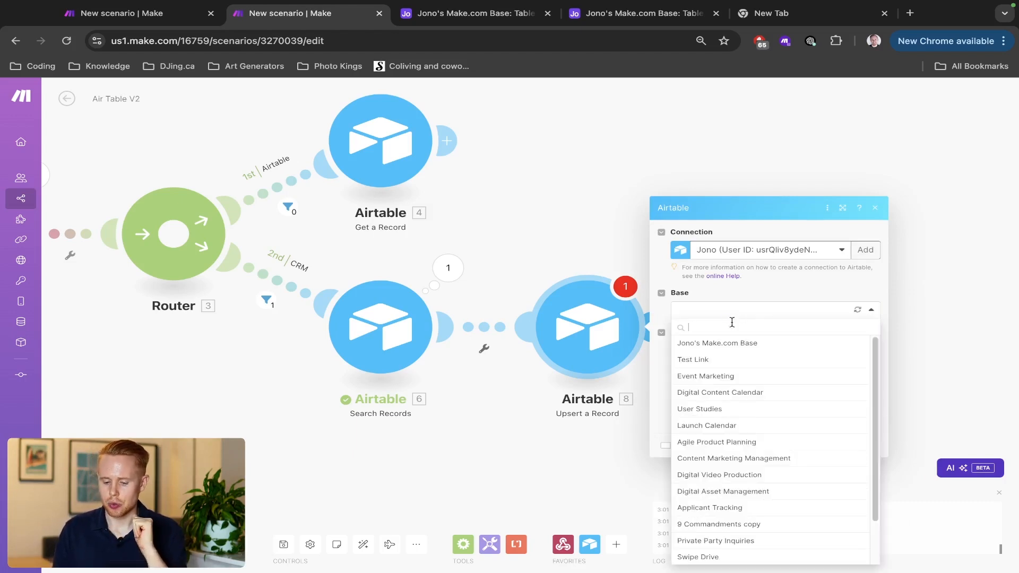
left_click(729, 345)
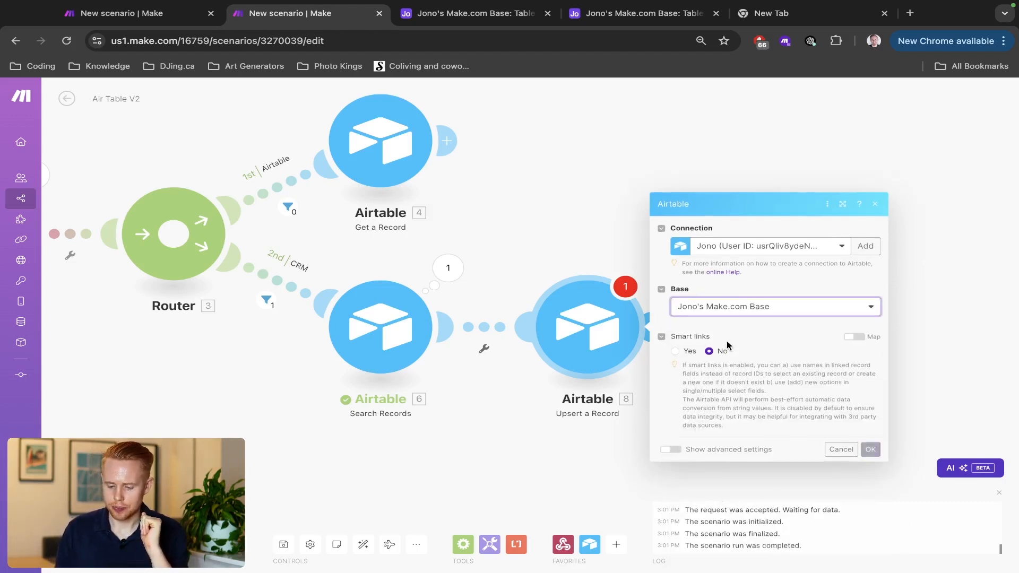
left_click(729, 332)
left_click(727, 347)
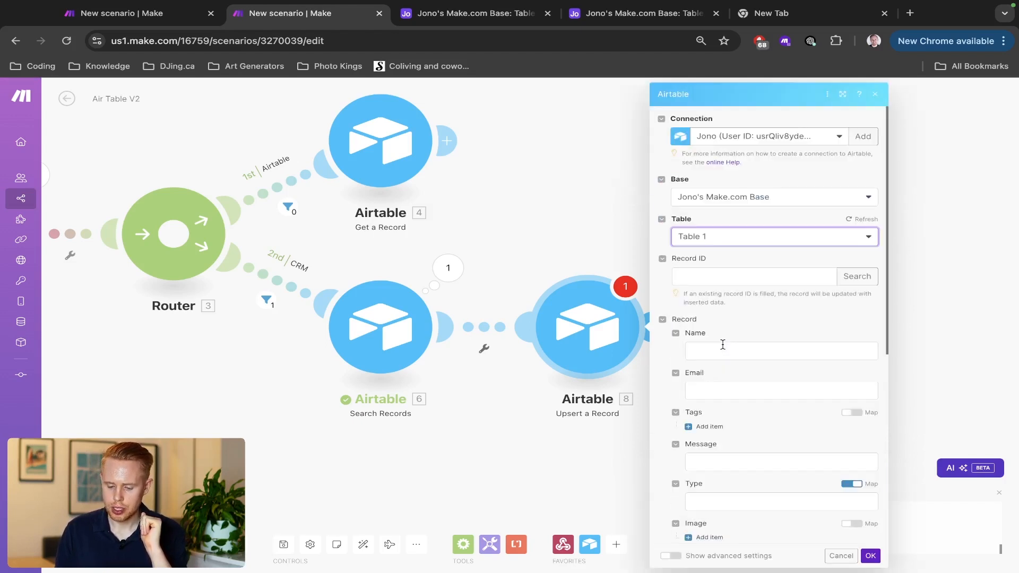
Step: Insert the ifempty function into the upsert module's Record ID and review its usage examples
left_click(747, 277)
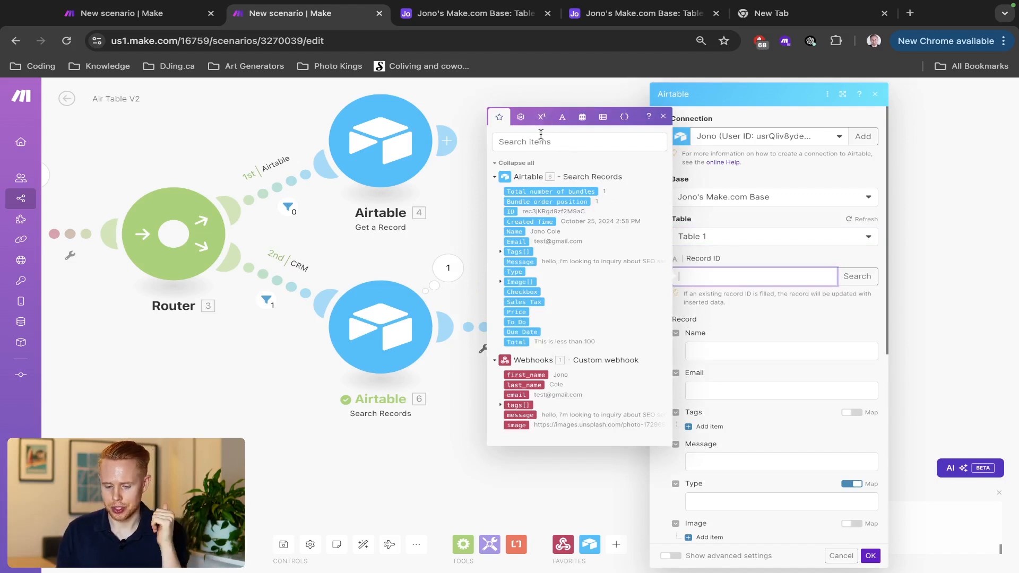
left_click(526, 125)
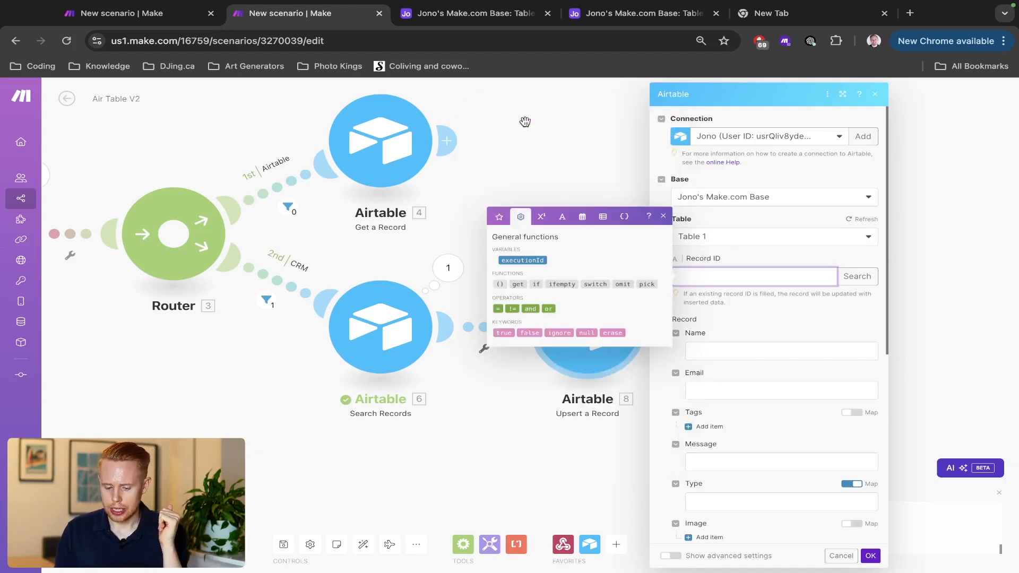
left_click(571, 284)
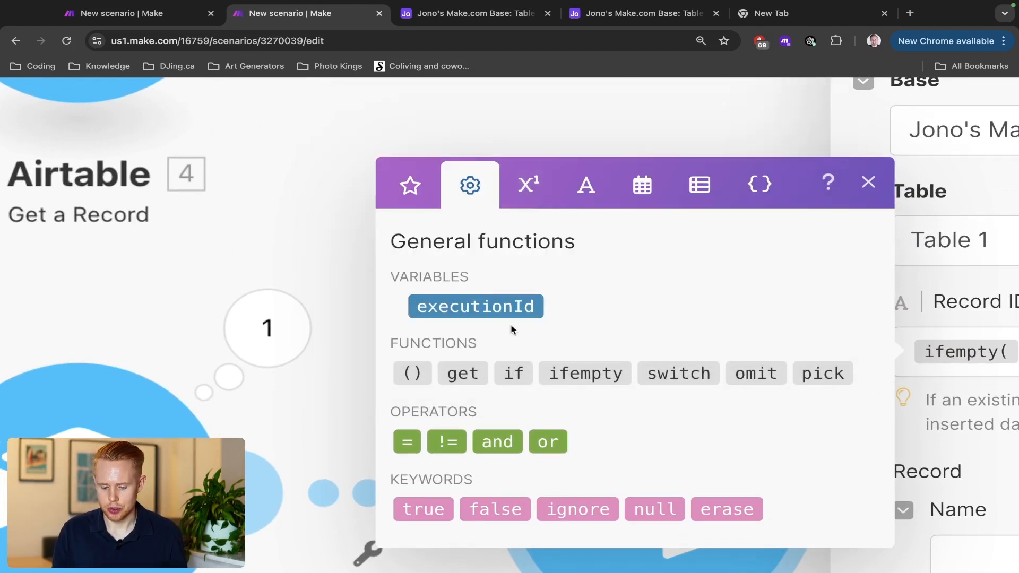
mouse_move(554, 367)
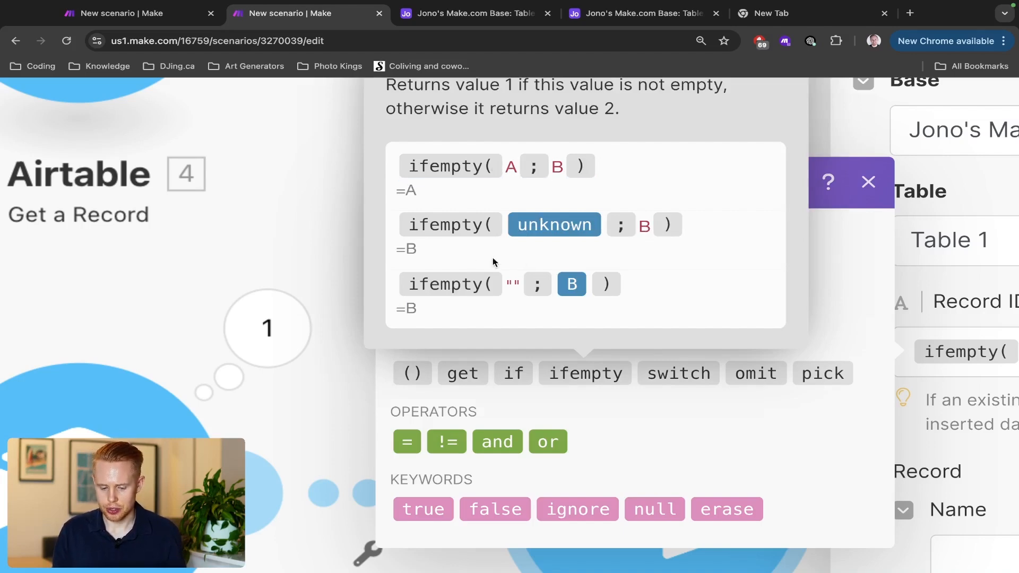
scroll(580, 253, "down", 5)
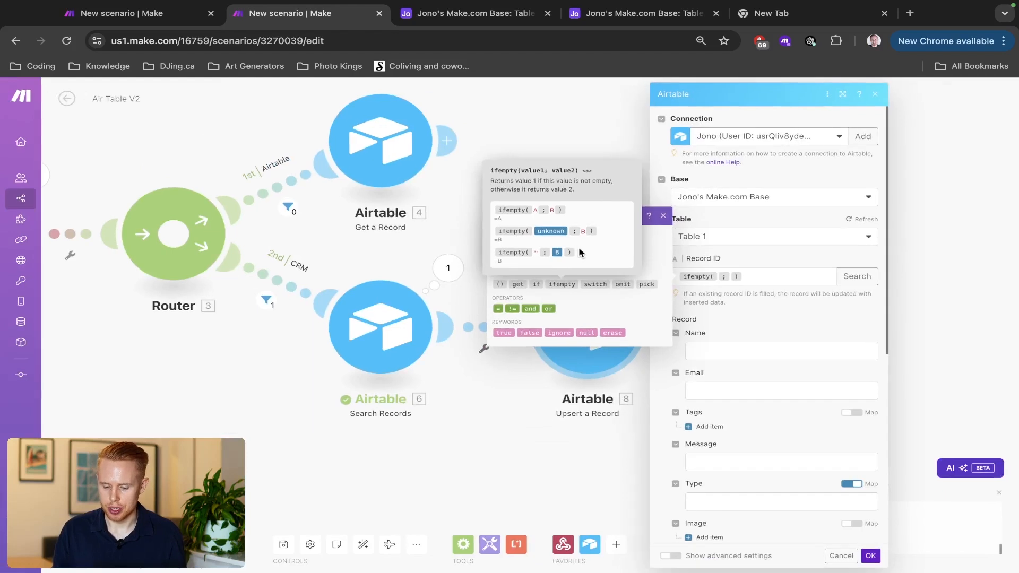
Step: Complete the Record ID's ifempty formula with the Search Records ID as first value and emptystring as fallback
left_click(762, 275)
key("Left")
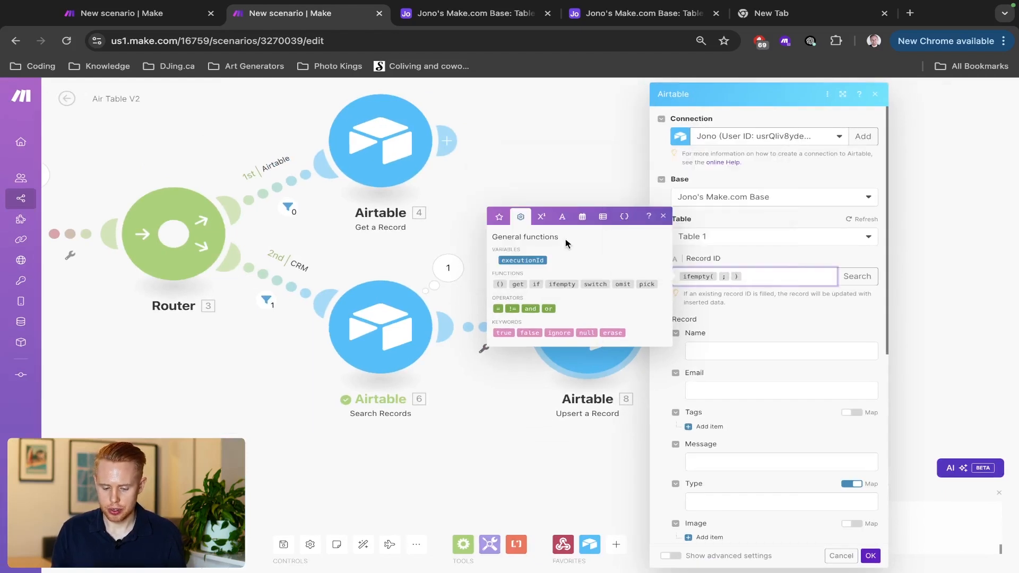
left_click(559, 223)
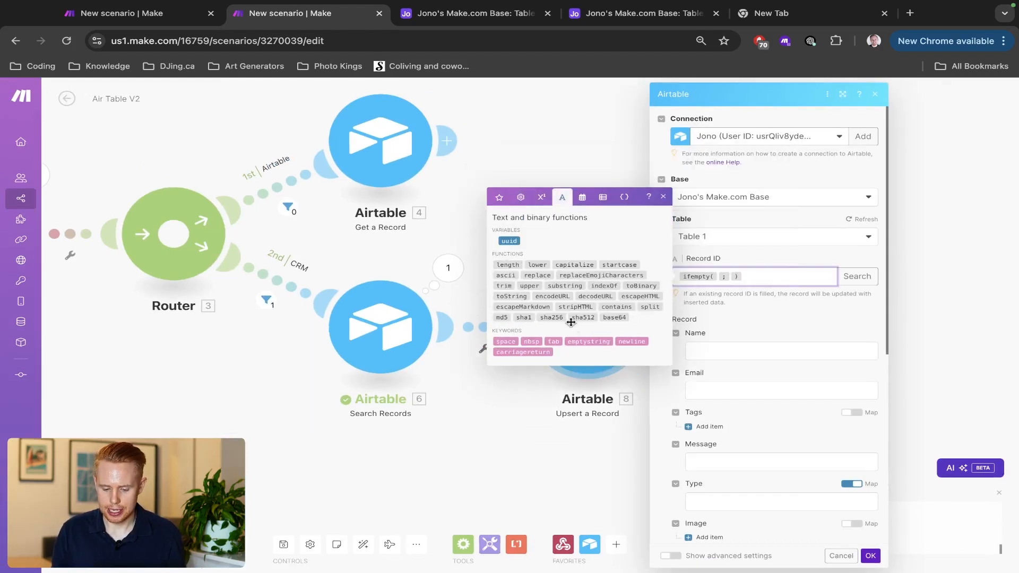
left_click(585, 343)
key("Left")
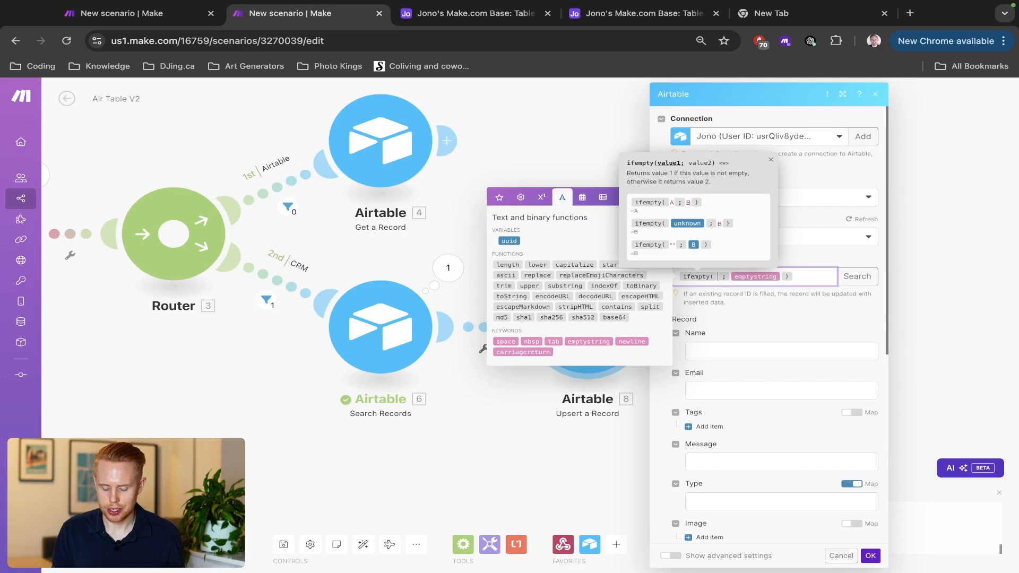
left_click(499, 197)
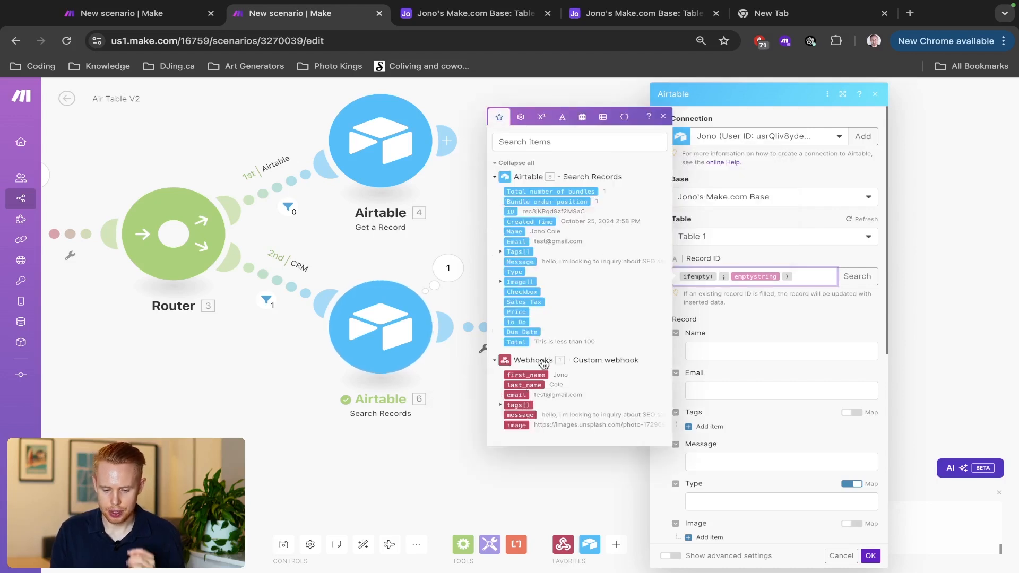
left_click(511, 211)
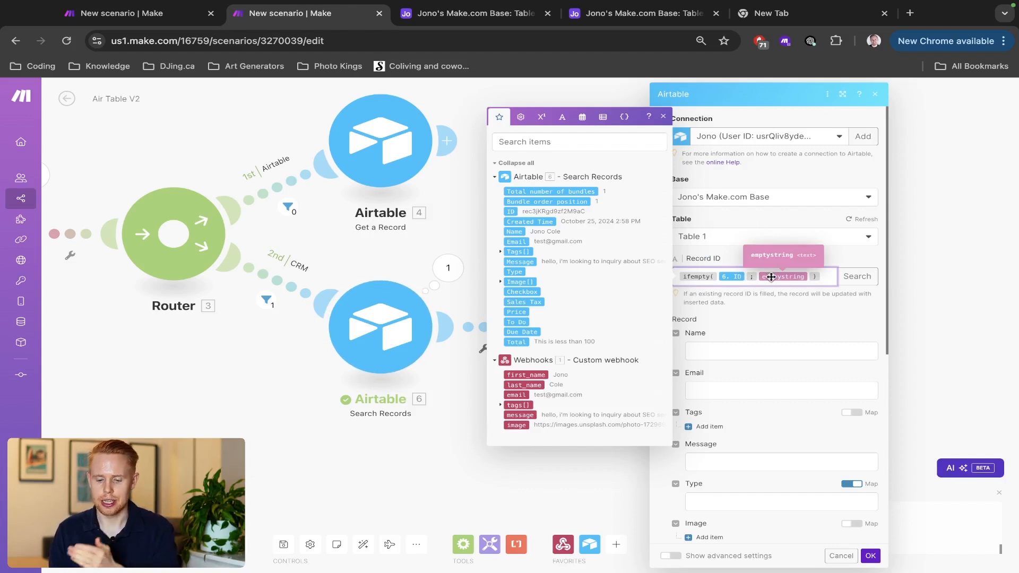
Step: Map the webhook's first_name and last_name to the record's Name, and its email to Email
left_click(728, 352)
left_click(539, 450)
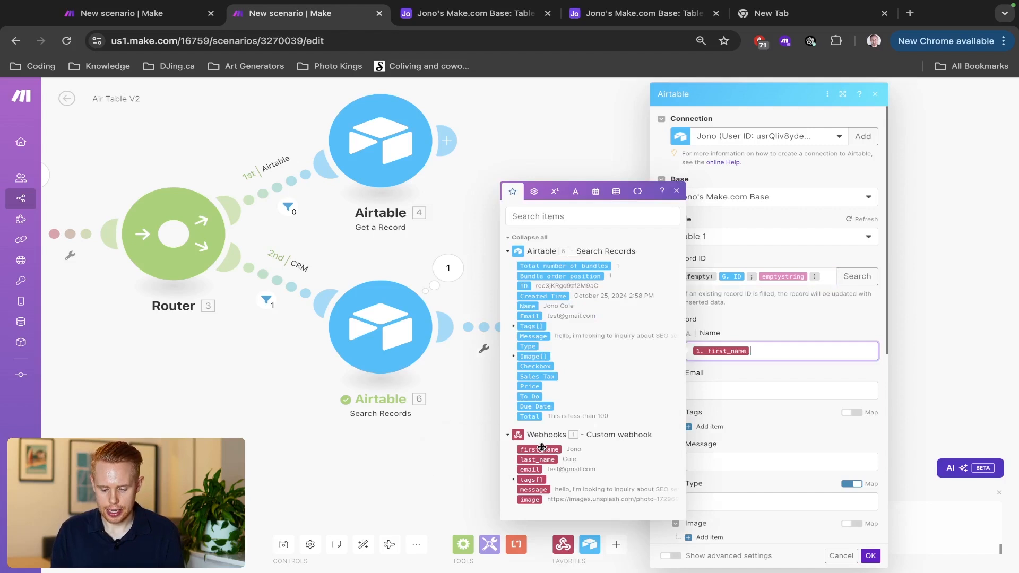
left_click(541, 458)
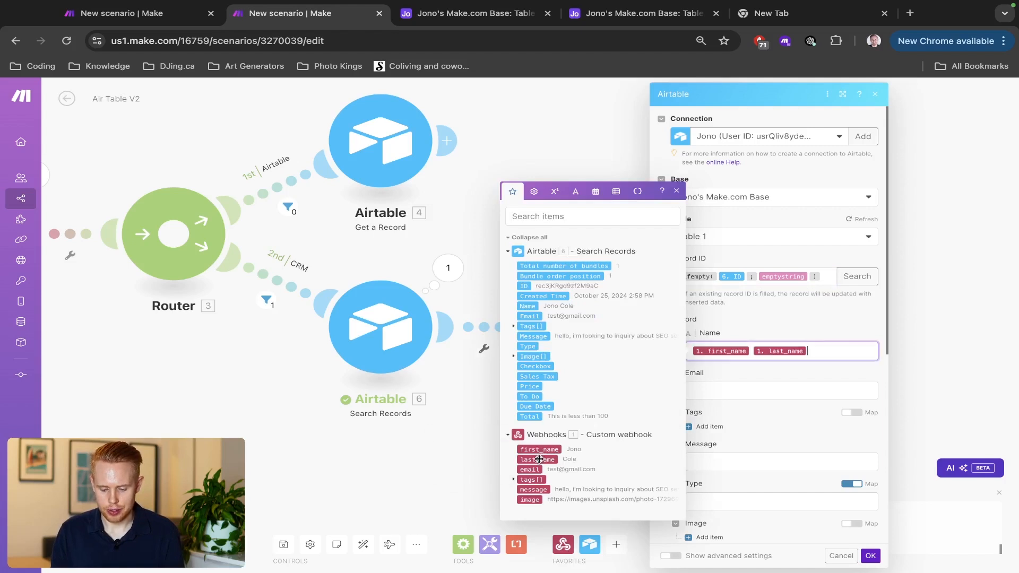
left_click(706, 392)
left_click(531, 505)
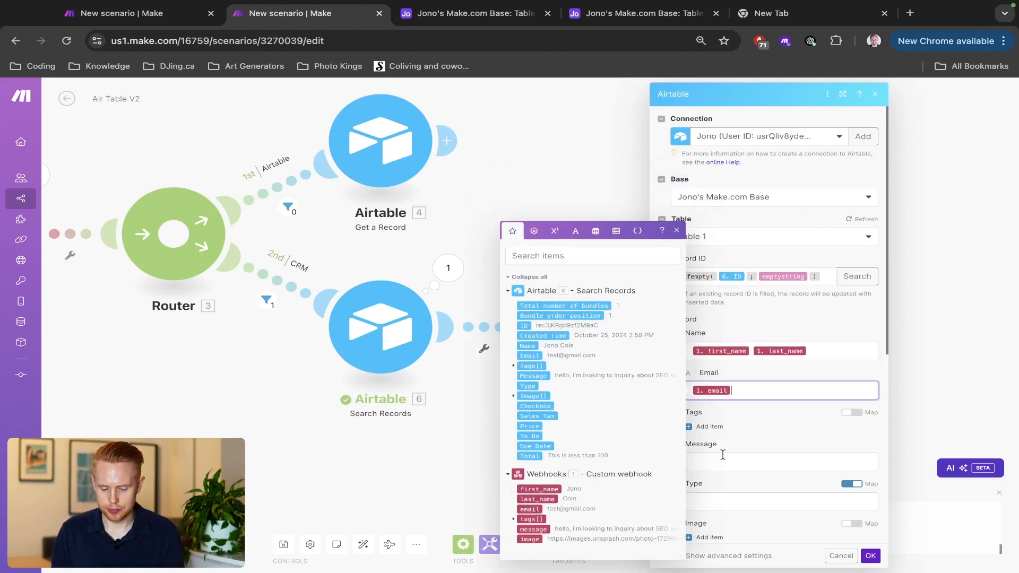
Step: Map the webhook's message to the record's Message, confirm the module settings and save the scenario
left_click(723, 457)
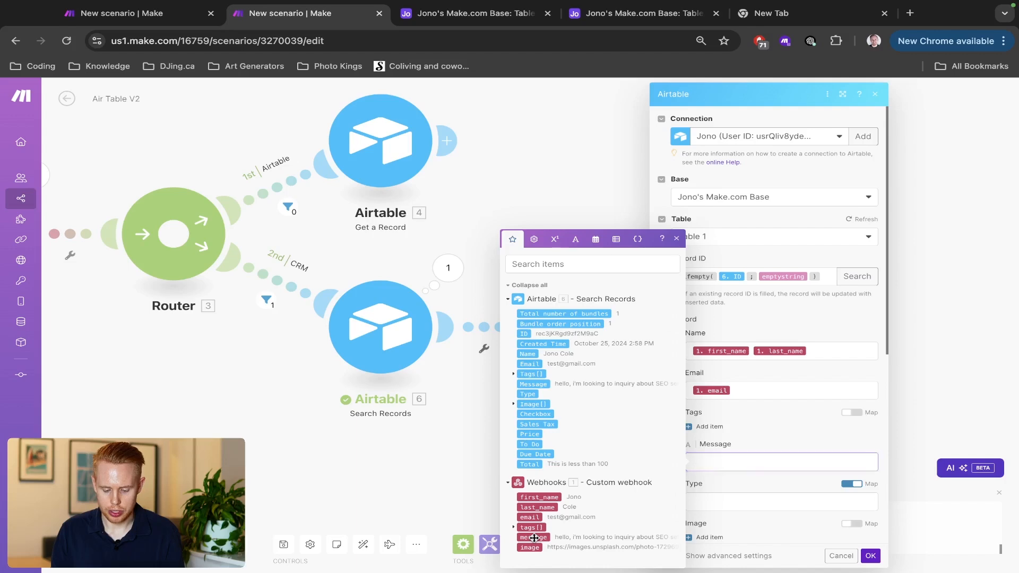
left_click(534, 537)
left_click(871, 556)
key("ctrl+s")
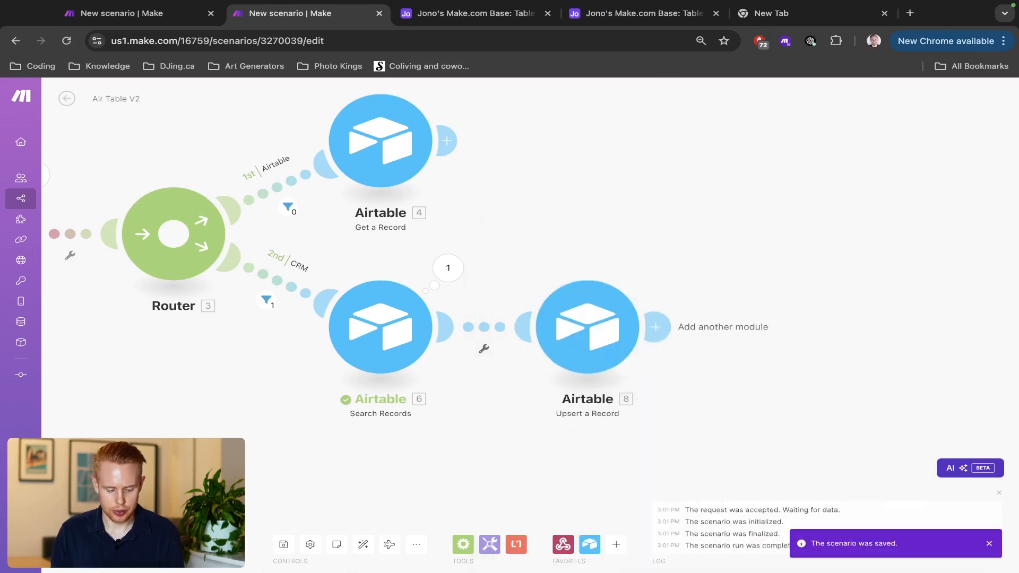
Step: Run the scenario once with test data sent from the other scenario, and open the Search Records output
left_click(90, 545)
left_click(256, 553)
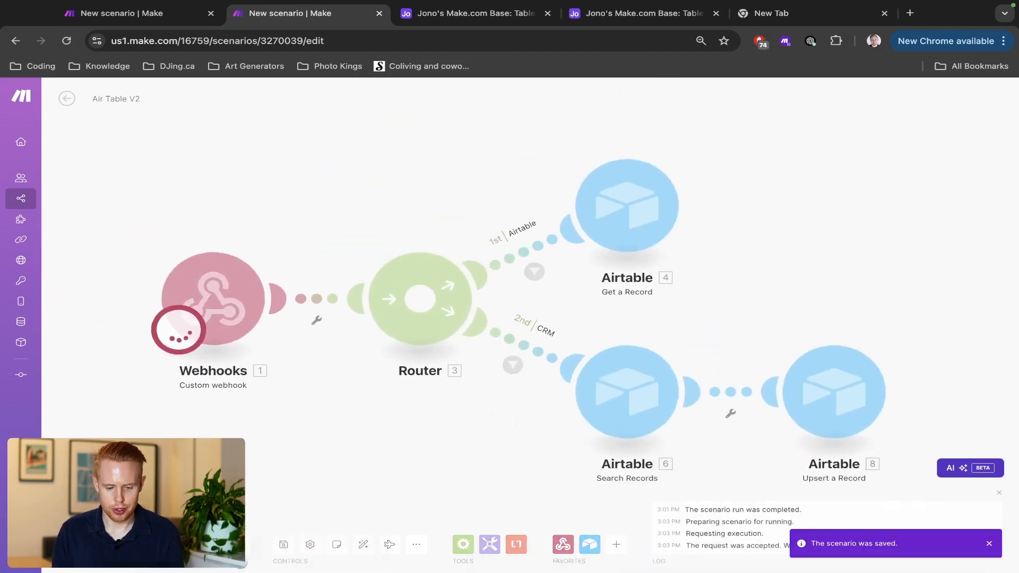
key("ctrl+shift+Tab")
key("ctrl+Tab")
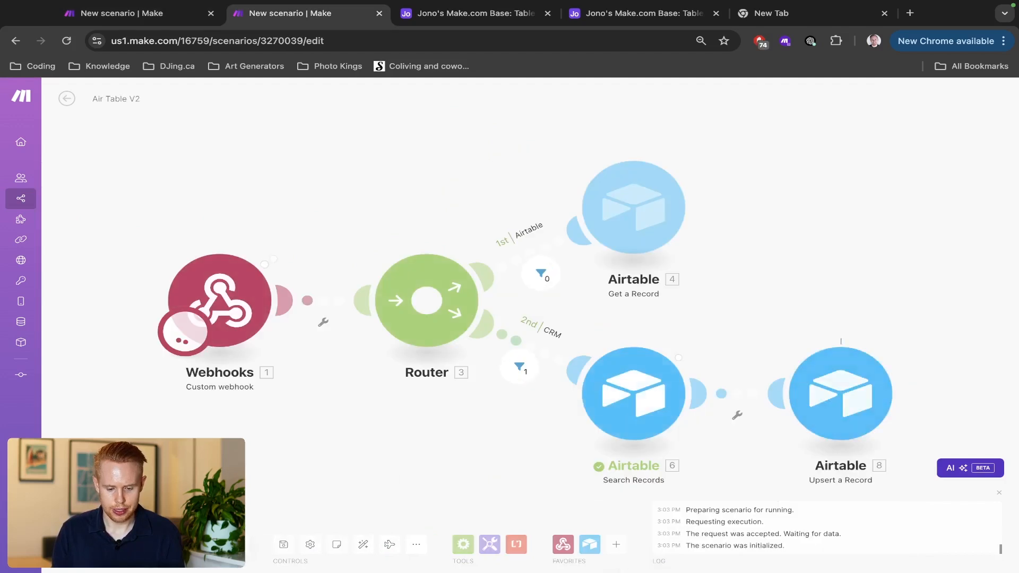
left_click_drag(857, 313, 742, 248)
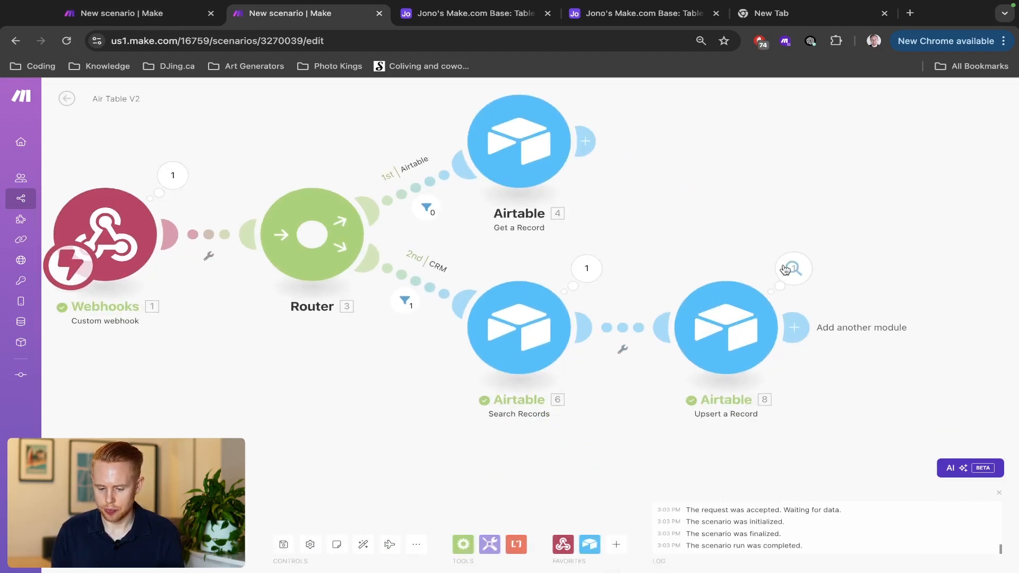
left_click(587, 269)
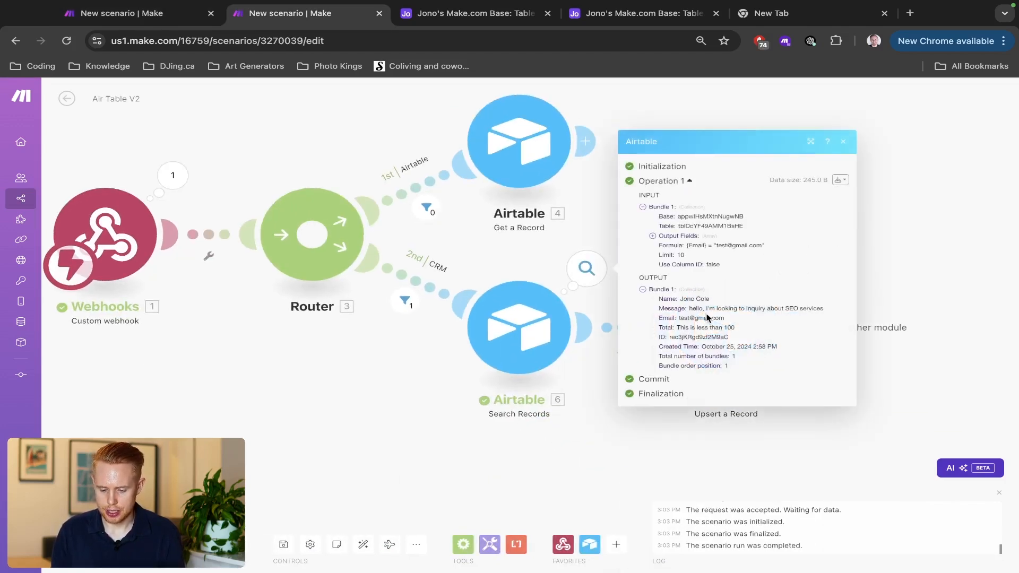
Step: Switch to the Airtable base and examine the test contact's record across all columns of Table 1
key("ctrl+Tab")
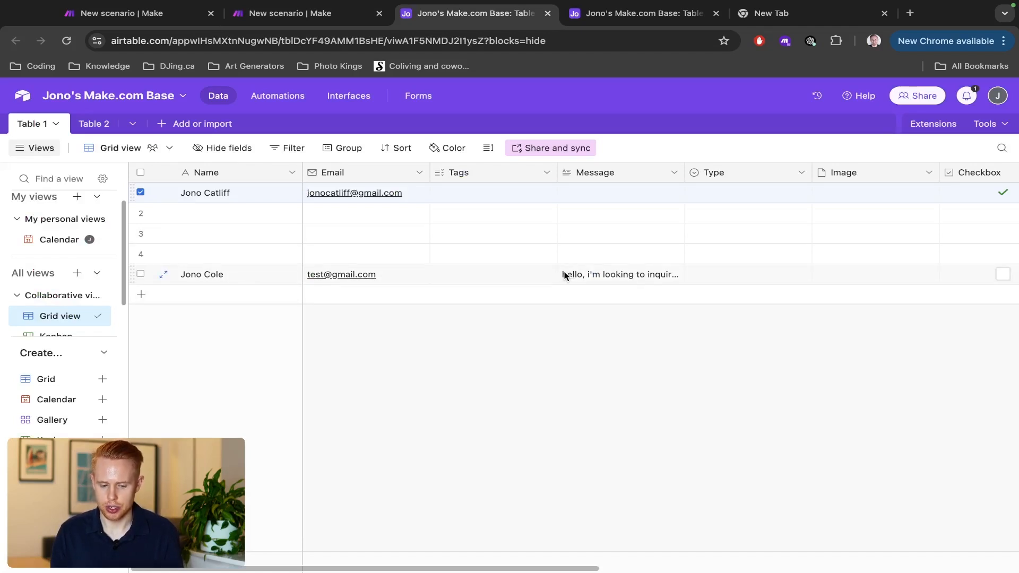
scroll(564, 276, "right", 10)
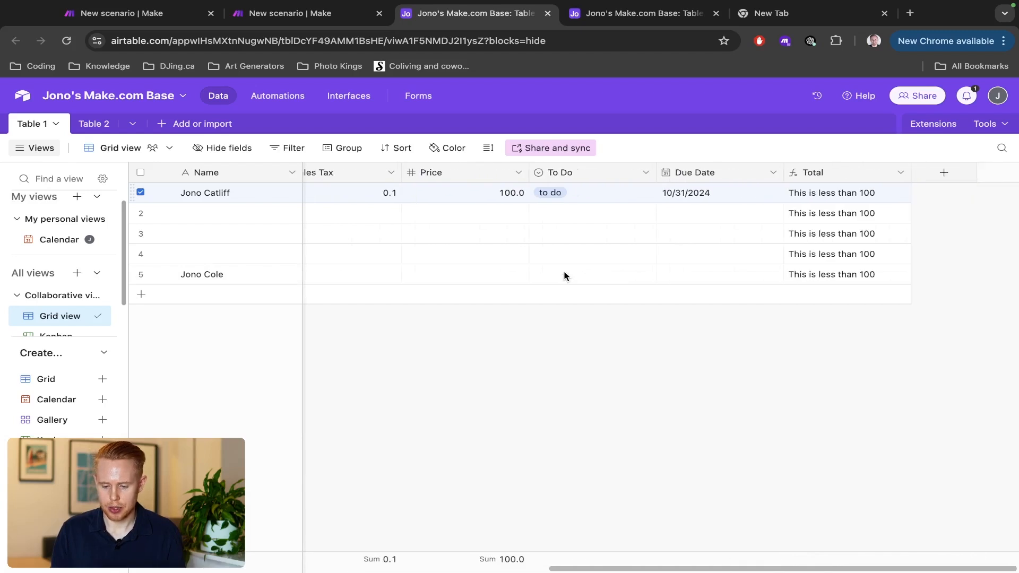
scroll(565, 275, "left", 10)
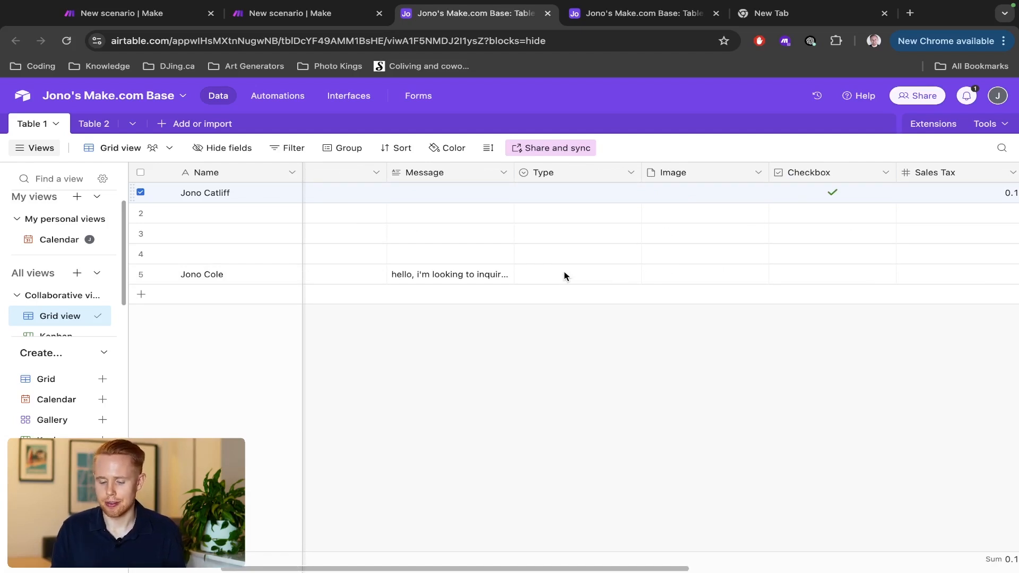
scroll(564, 276, "right", 10)
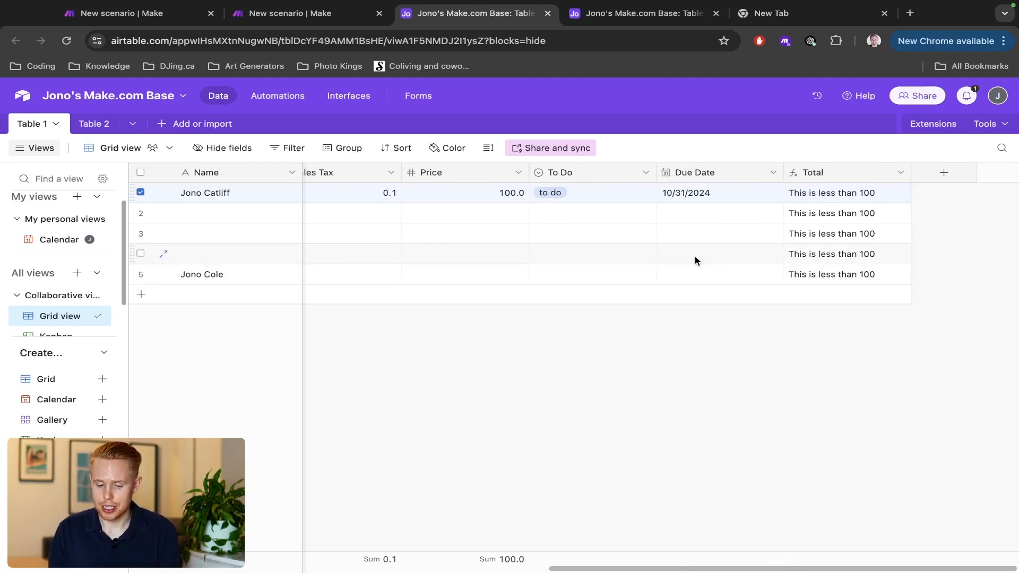
Step: Examine the test contact's Image, Tags and remaining fields across Table 1 to check which form data is missing
scroll(697, 260, "left", 8)
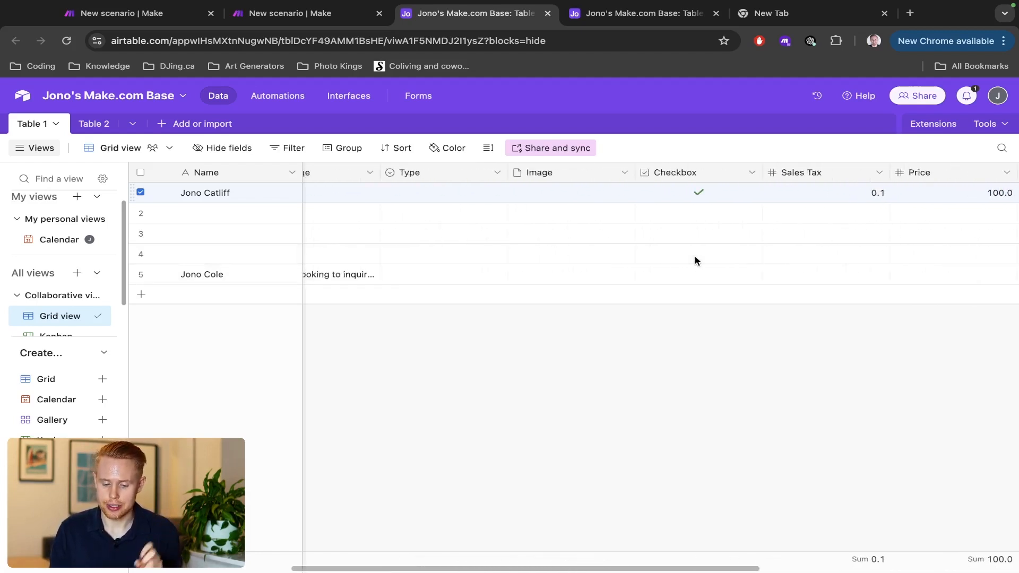
scroll(695, 260, "left", 5)
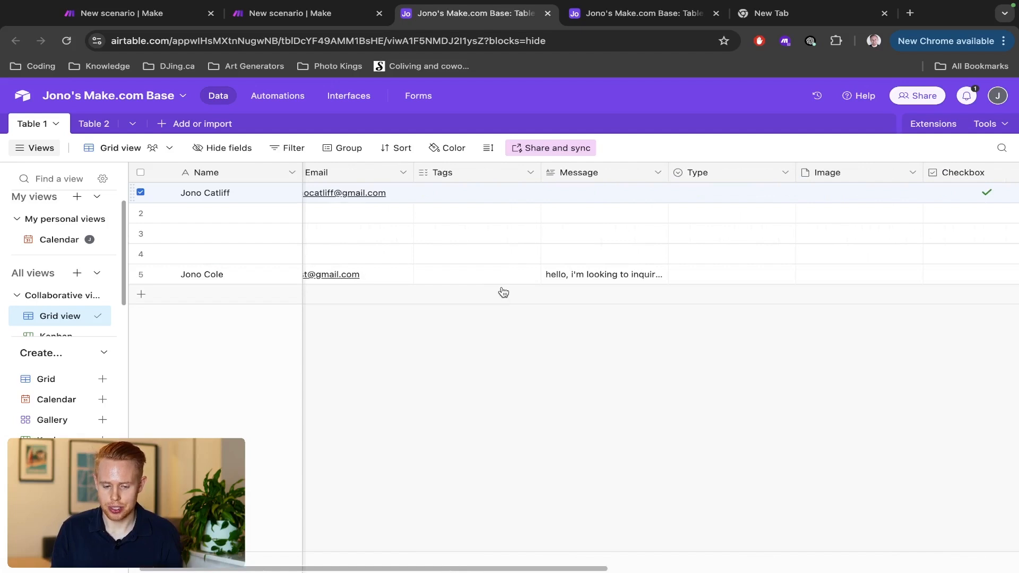
scroll(503, 290, "left", 1)
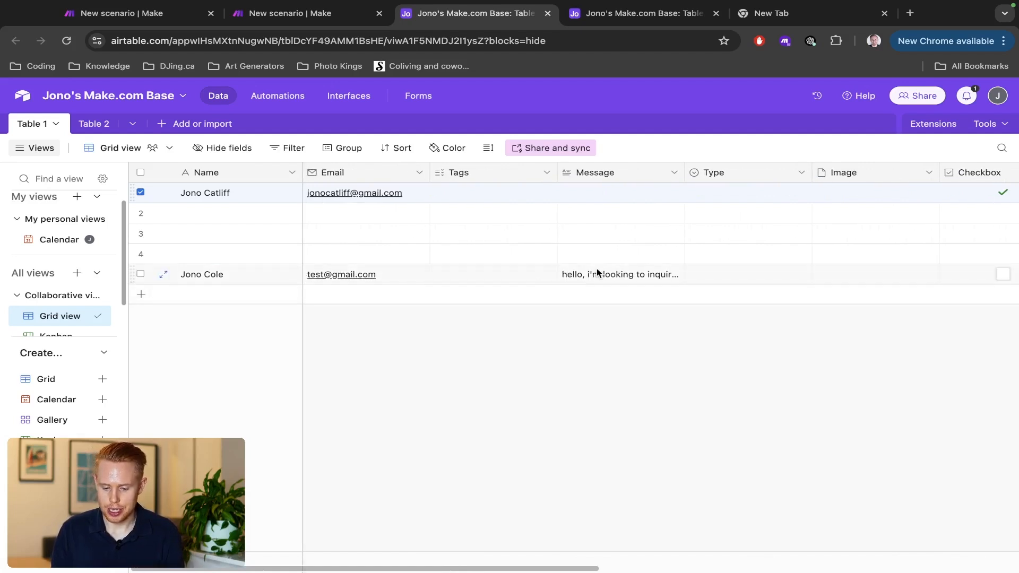
scroll(818, 257, "right", 2)
left_click(799, 274)
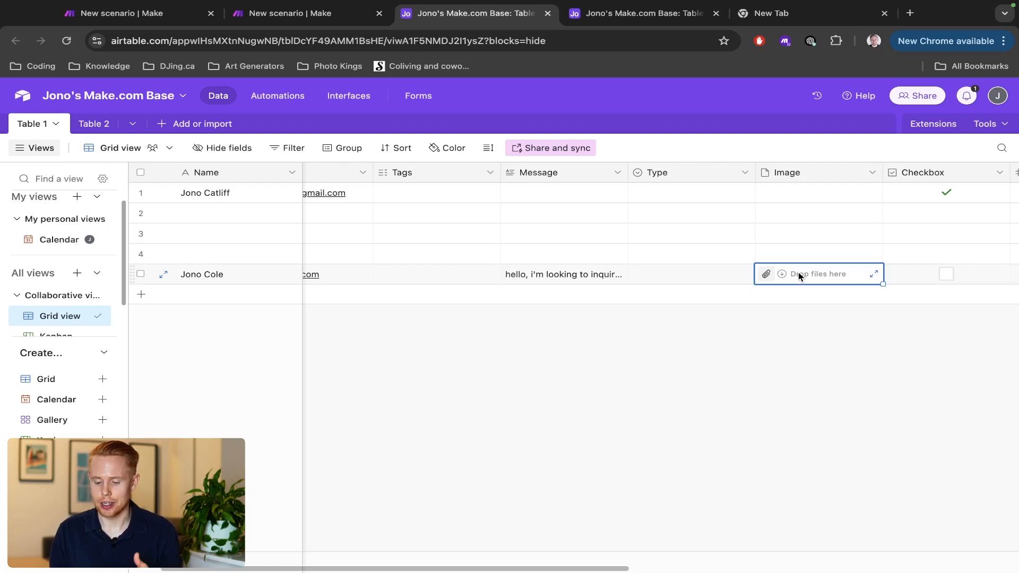
scroll(799, 275, "right", 5)
scroll(799, 276, "right", 3)
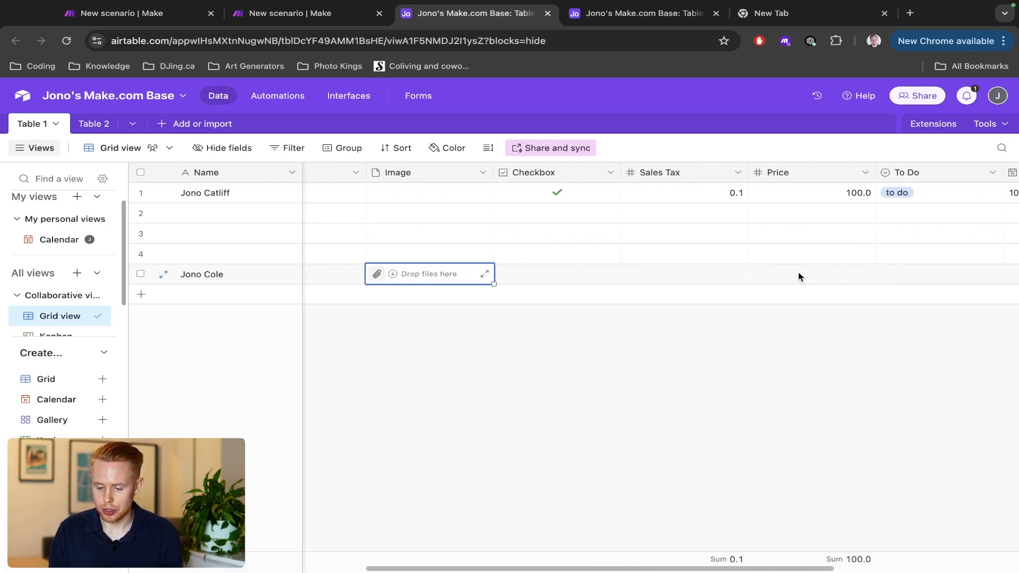
scroll(799, 276, "right", 6)
scroll(795, 276, "left", 12)
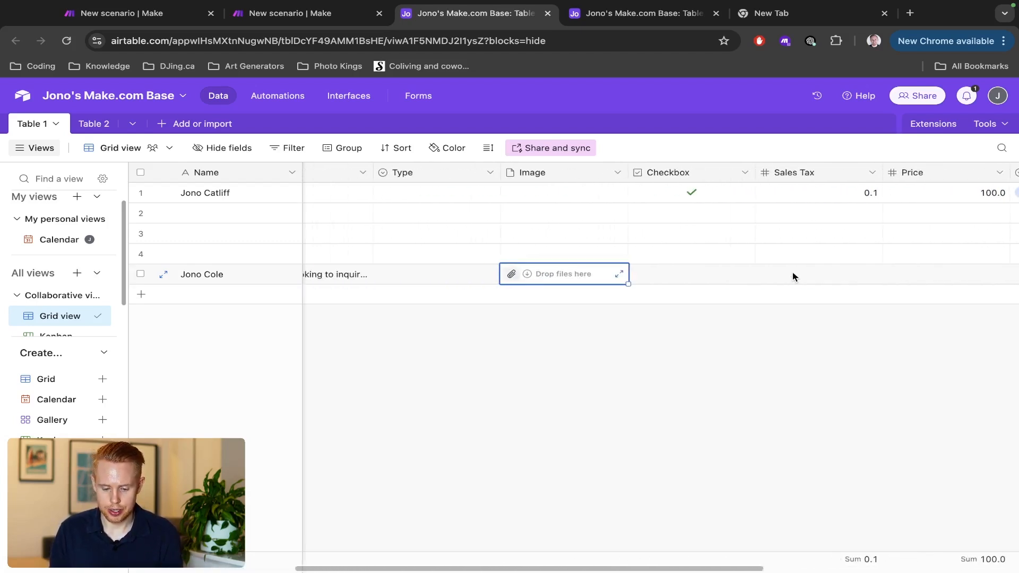
left_click(494, 276)
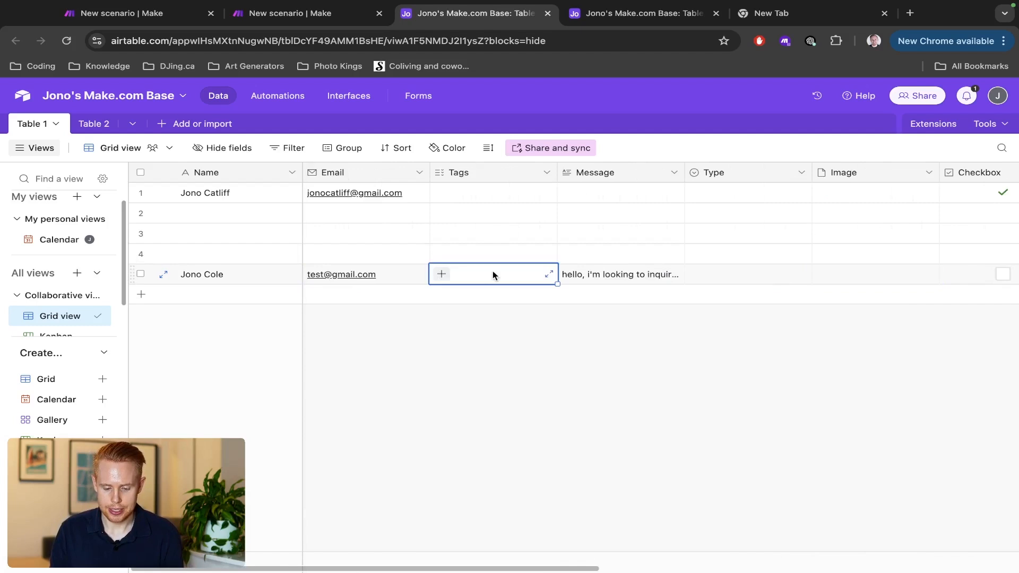
left_click(444, 274)
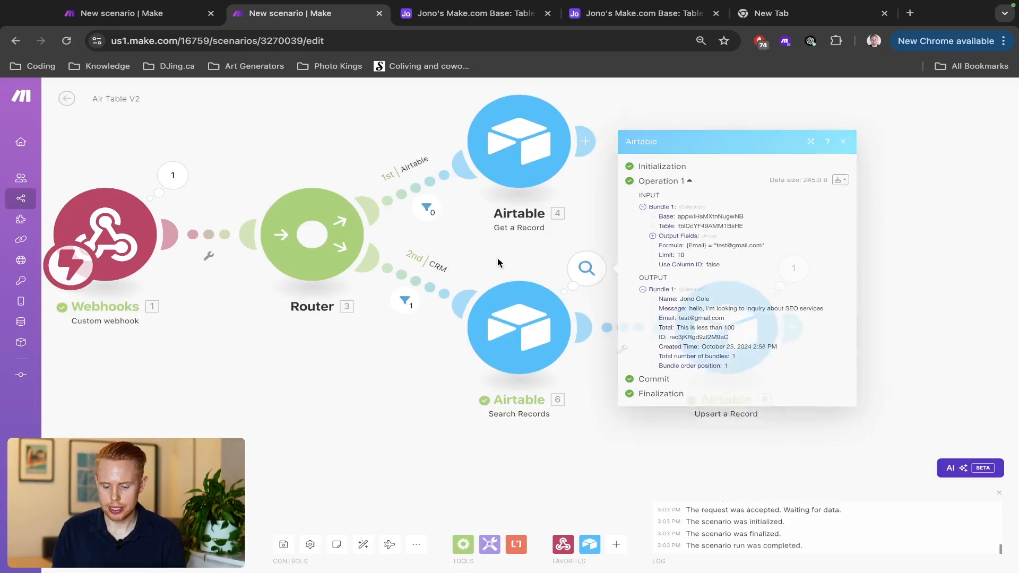
Step: In the Upsert a Record module, add an Image item and map the webhook's image to its File URL
left_click(740, 325)
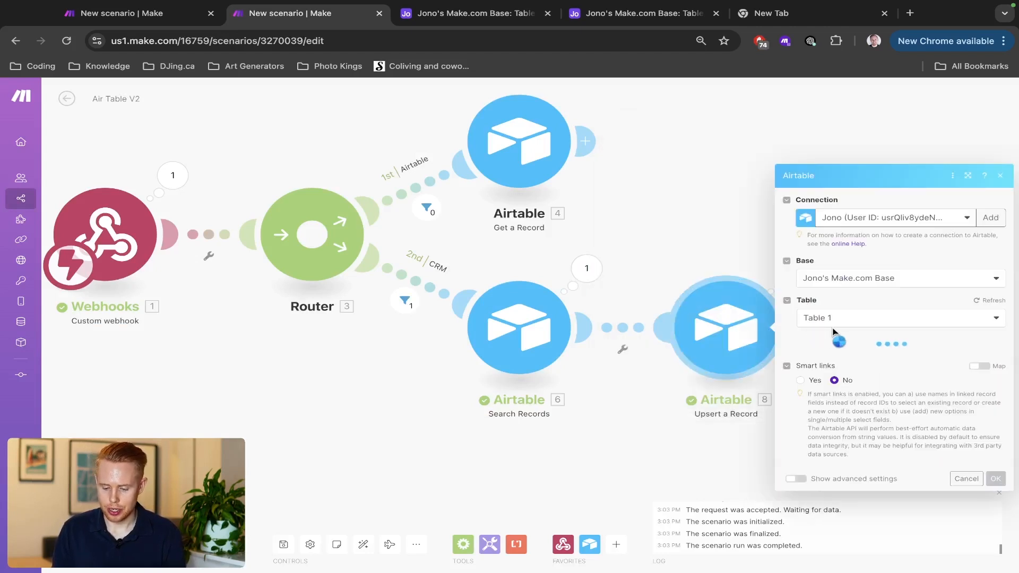
scroll(878, 354, "down", 6)
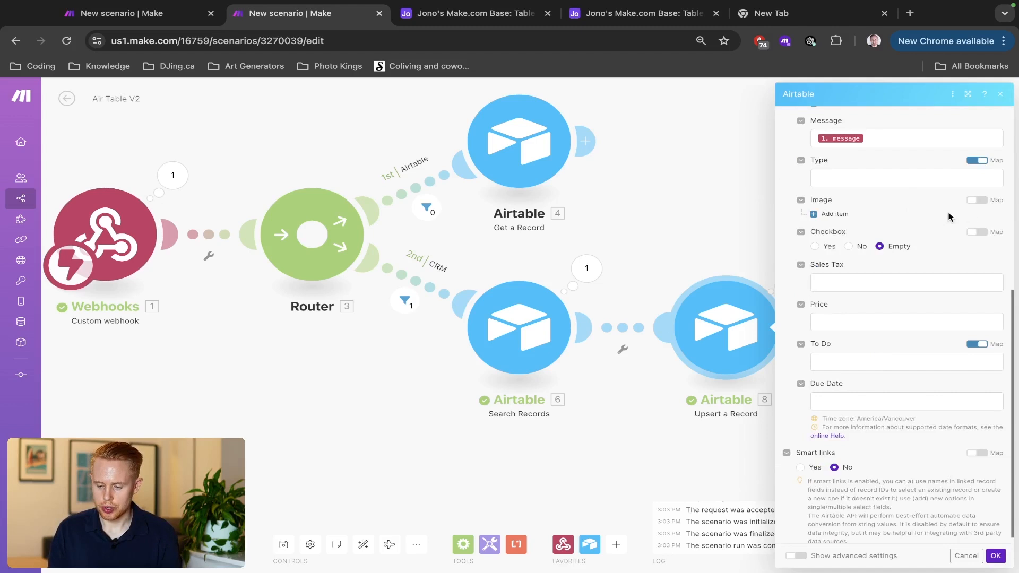
left_click(831, 214)
left_click(884, 249)
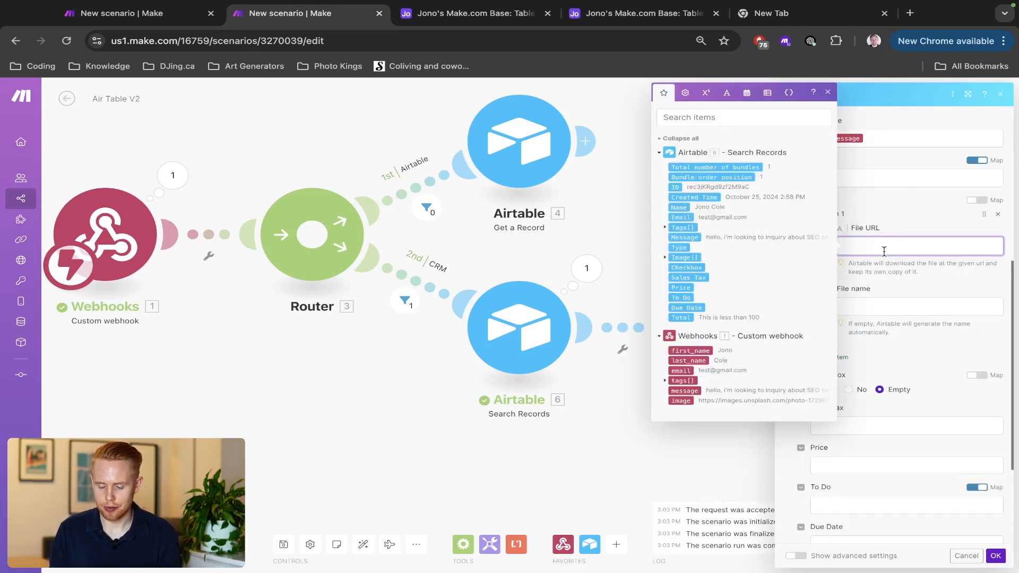
left_click(687, 401)
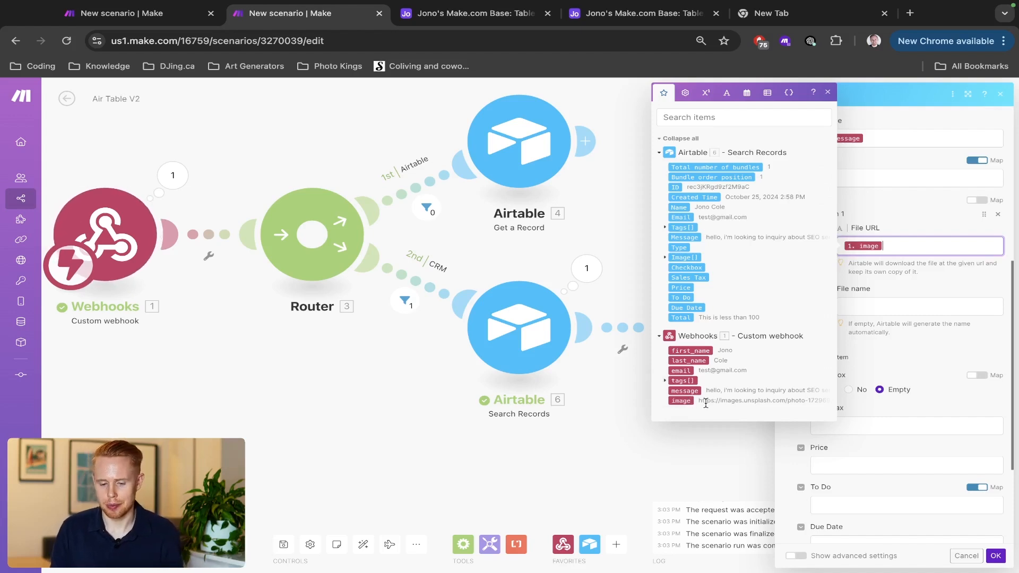
Step: Set the Image item's file name to image- followed by the ID from Search Records
left_click(868, 312)
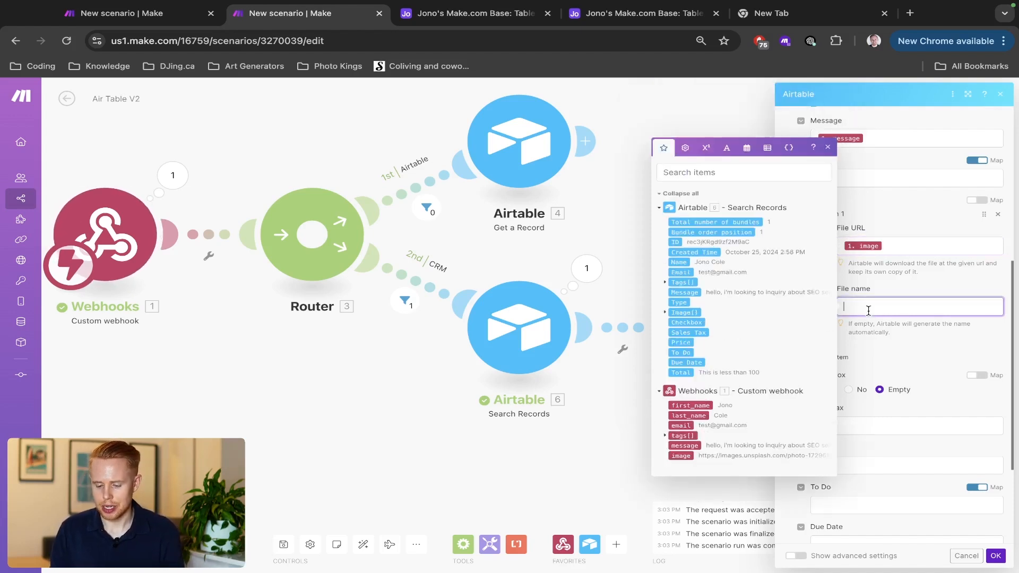
type("image-")
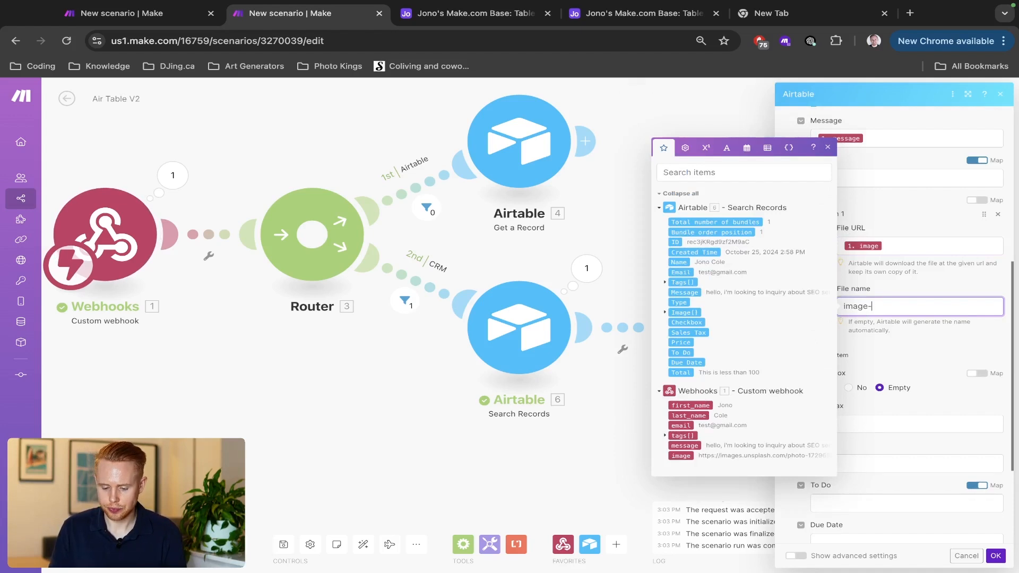
left_click(676, 242)
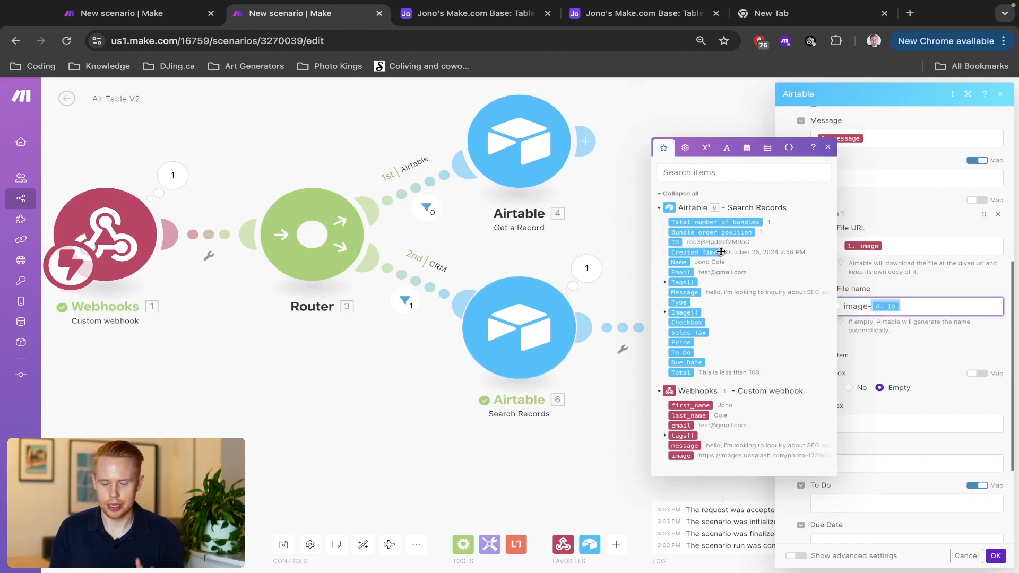
left_click(922, 345)
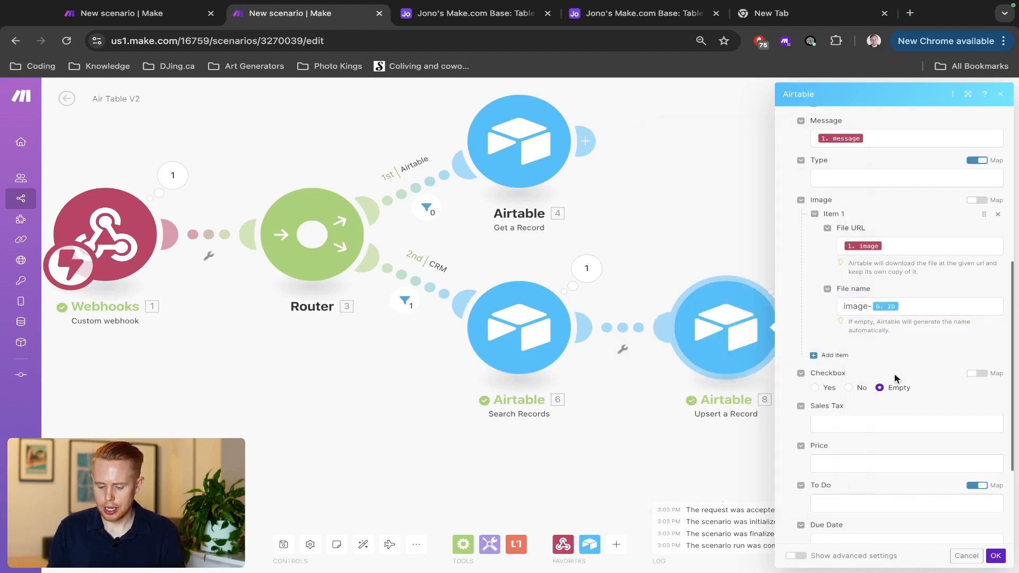
Step: Enable mapping for Tags, map the webhook's tags array to it and confirm the Upsert a Record settings
scroll(902, 366, "down", 3)
scroll(896, 378, "up", 6)
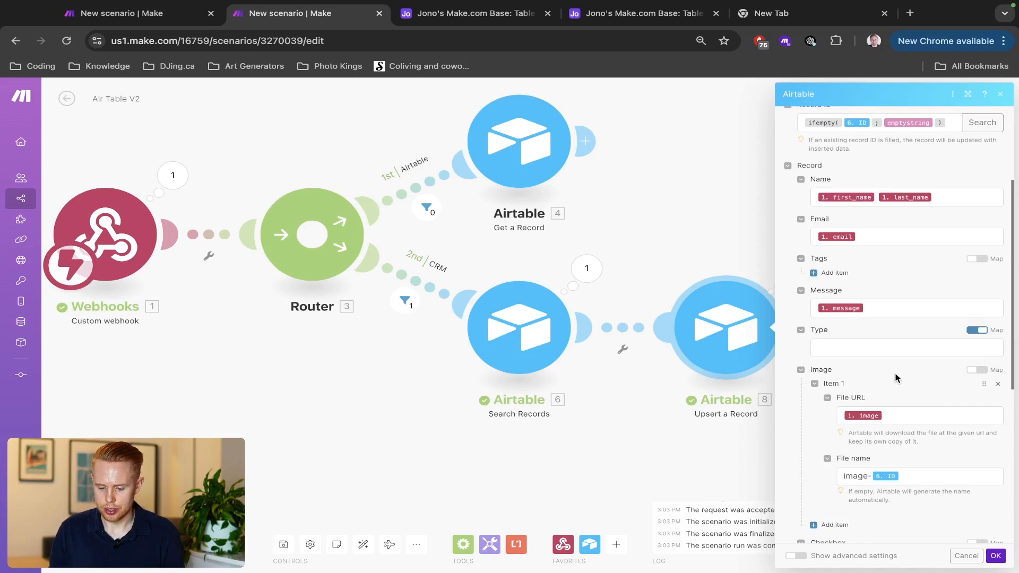
left_click(976, 259)
left_click(926, 275)
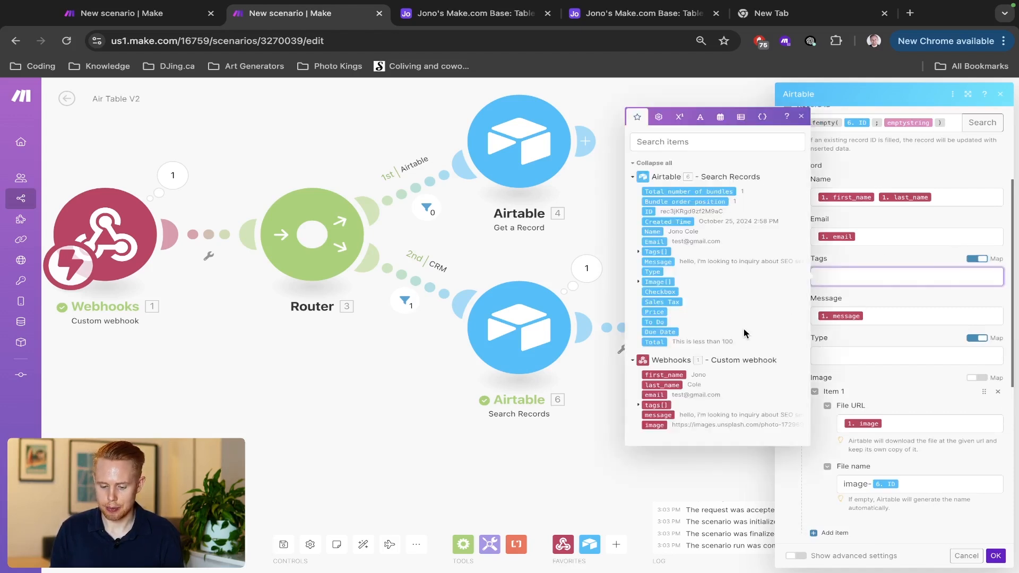
left_click(657, 405)
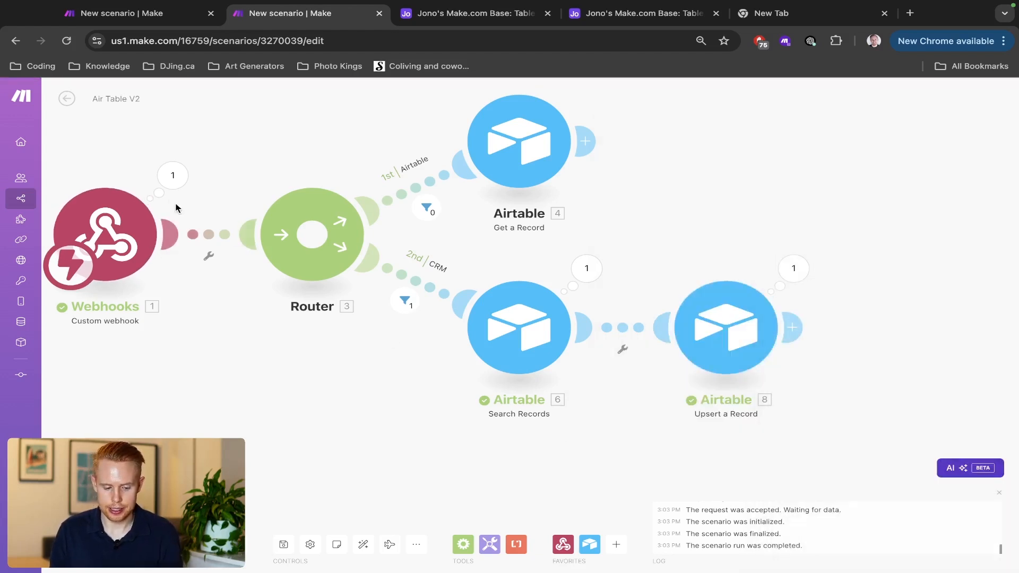
Step: Inspect the tags in the webhook's output, and run the scenario once with data sent from the AirTable Test scenario
left_click(172, 175)
left_click(240, 199)
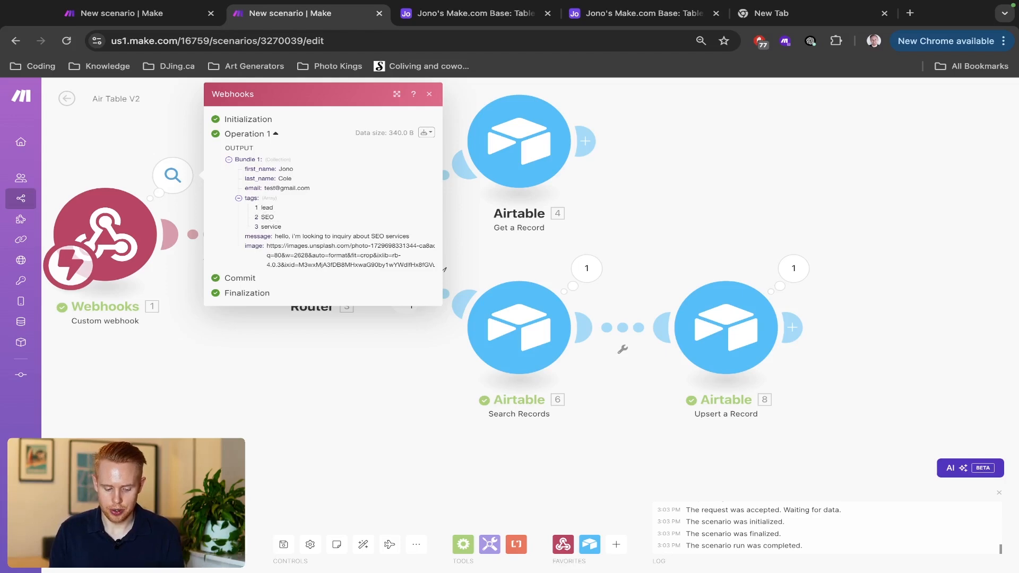
left_click(91, 545)
left_click(256, 552)
key("ctrl+shift+Tab")
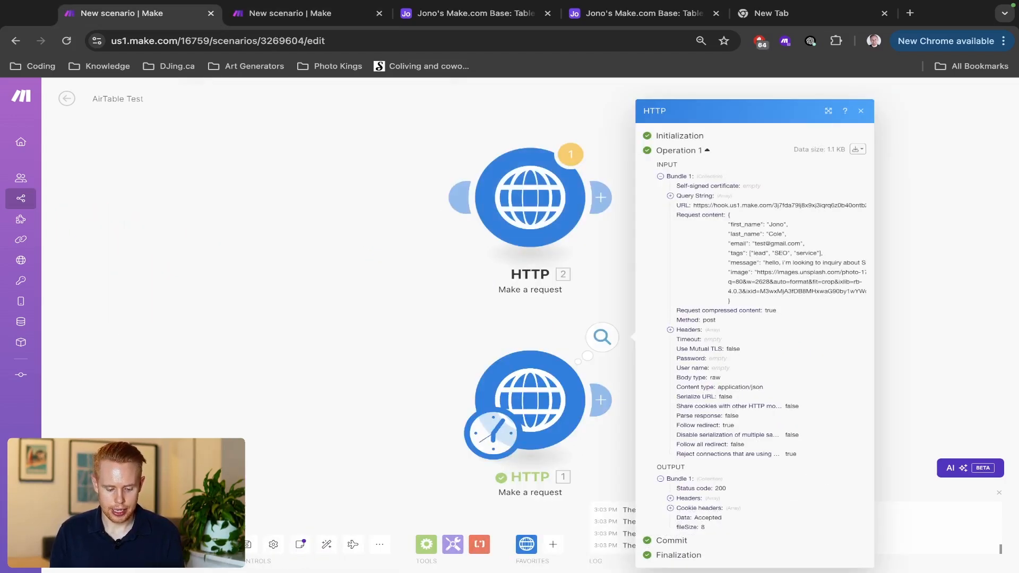
key("ctrl+Tab")
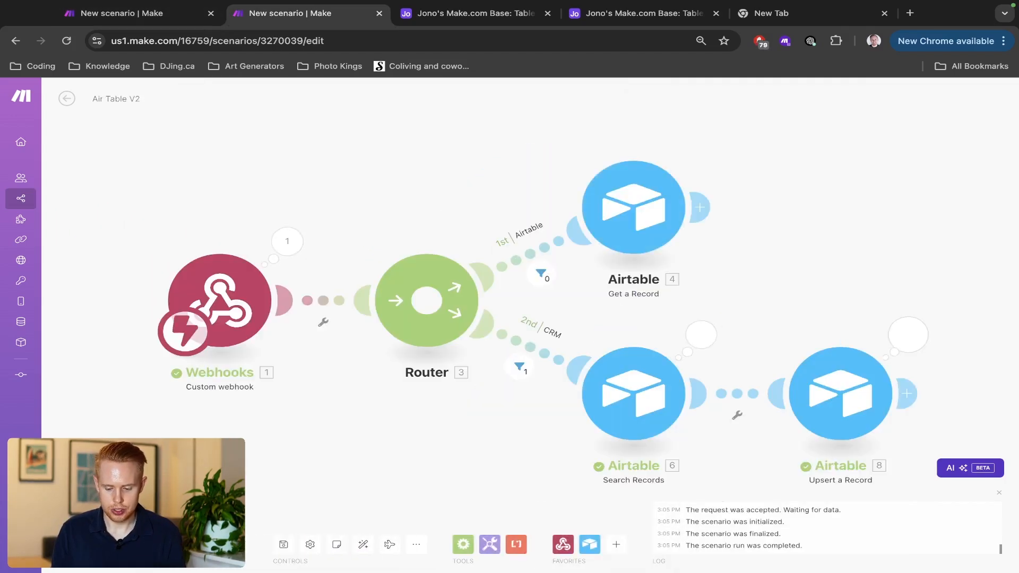
Step: Switch to the Airtable base, check the test contact's Tags and preview its Image attachment
key("ctrl+Tab")
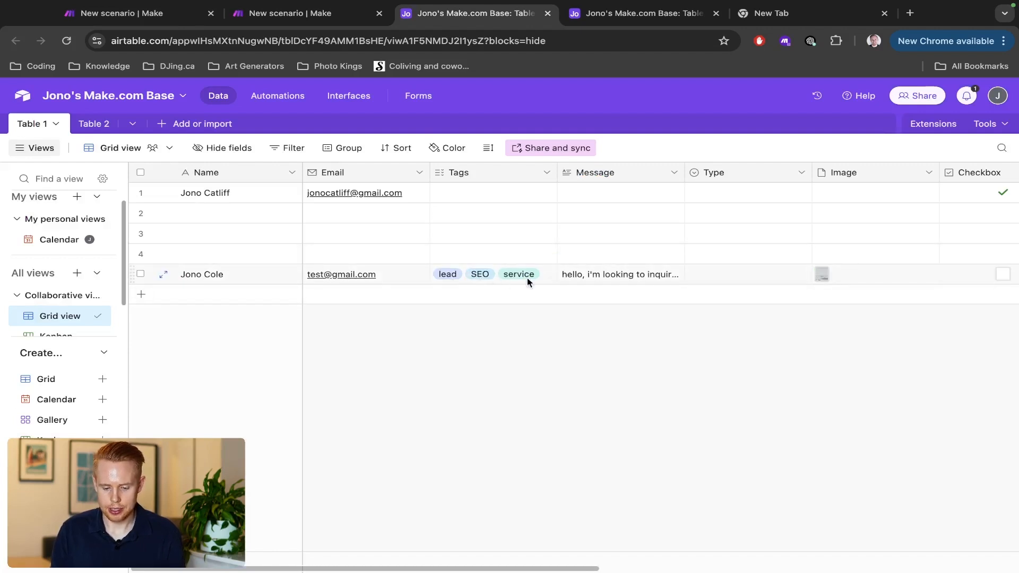
scroll(611, 274, "right", 3)
left_click(722, 274)
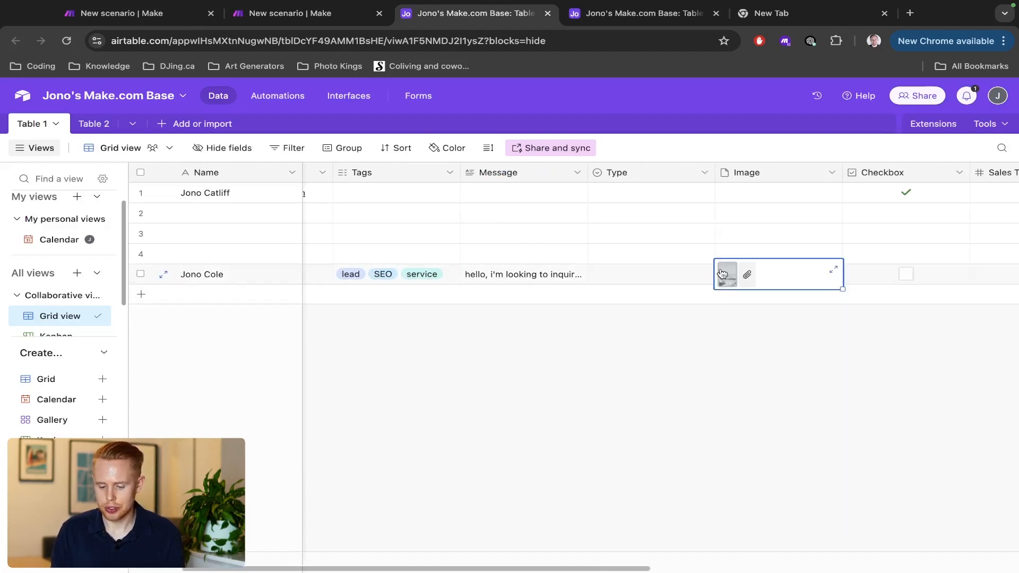
left_click(726, 274)
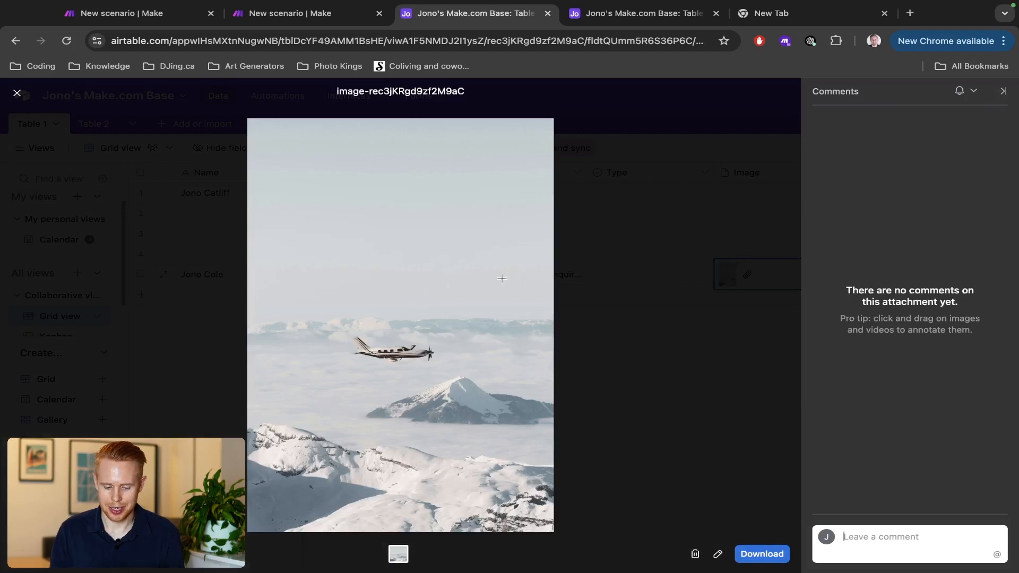
left_click(573, 272)
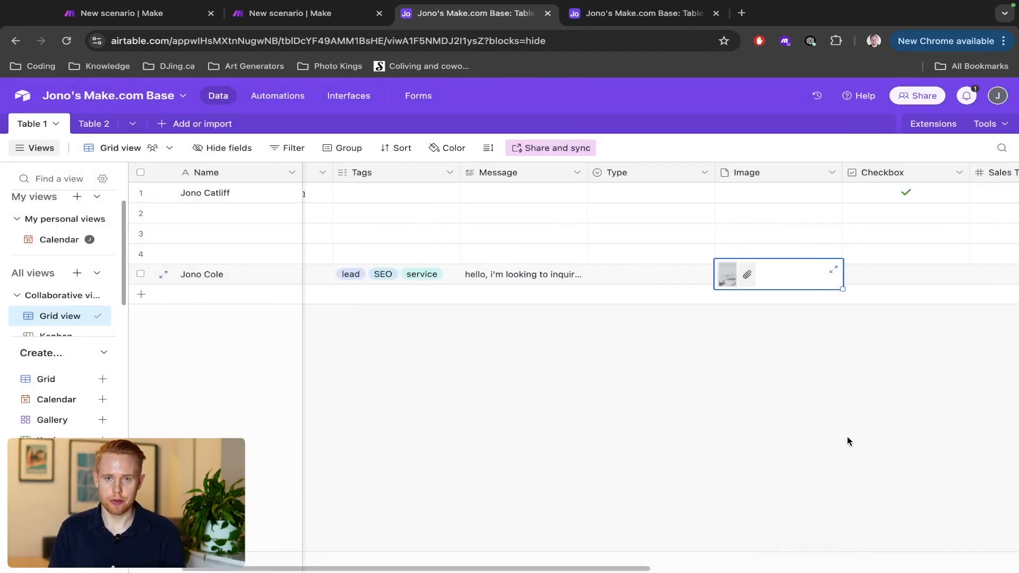
left_click(766, 421)
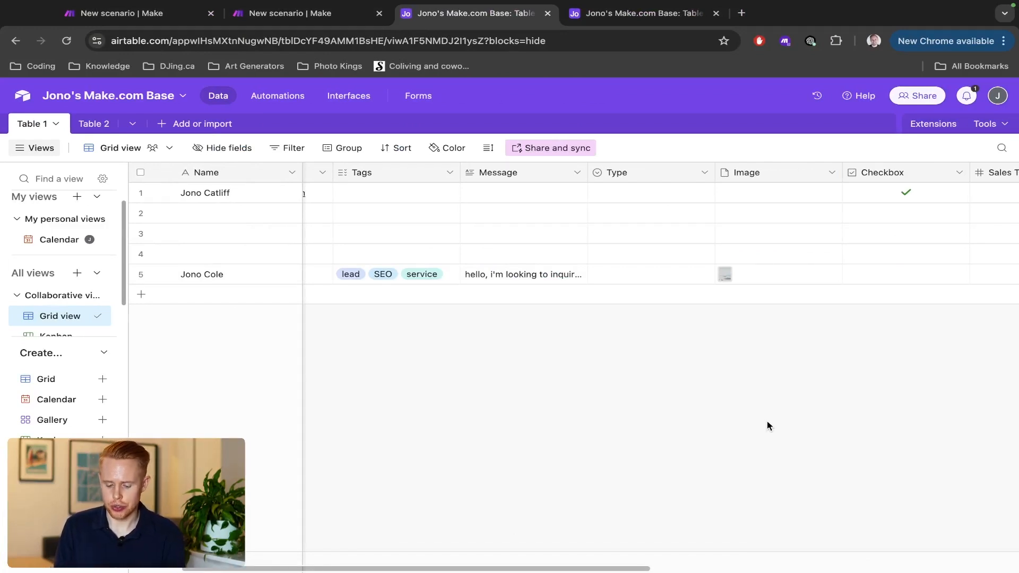
Step: Return to the Air Table V2 scenario in Make.com and examine the message in the webhook's output
key("ctrl+shift+Tab")
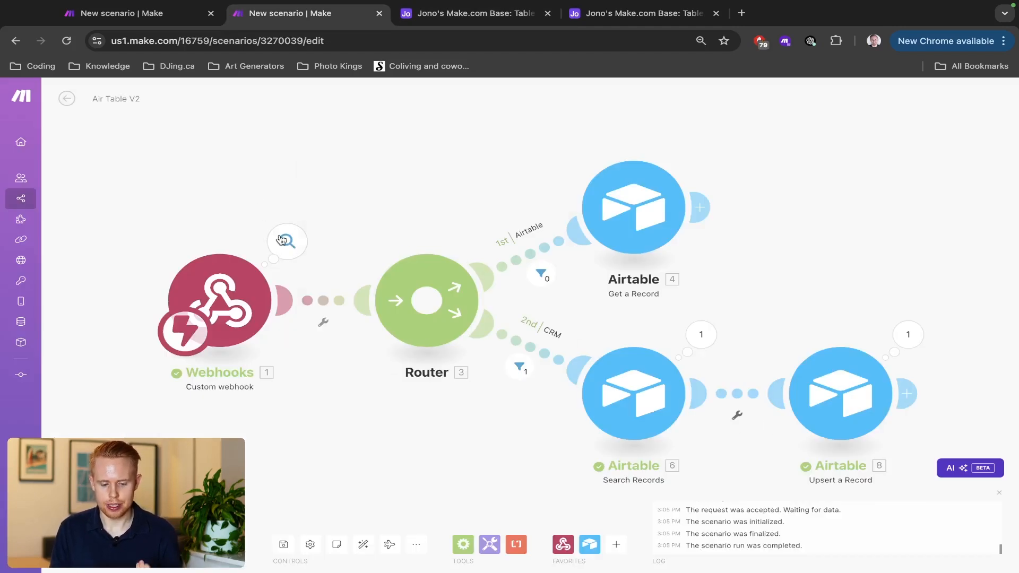
left_click(282, 241)
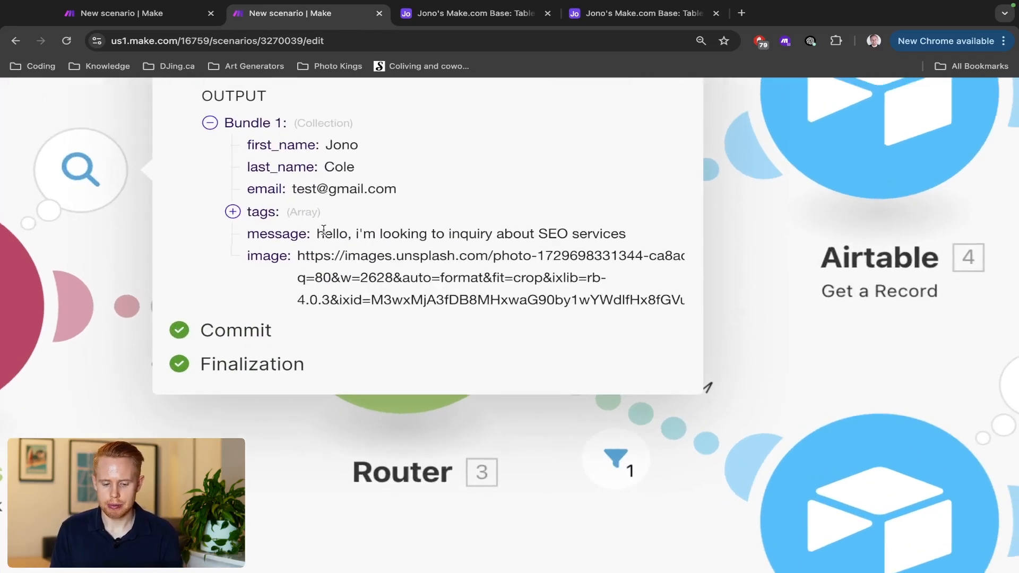
left_click_drag(316, 232, 621, 238)
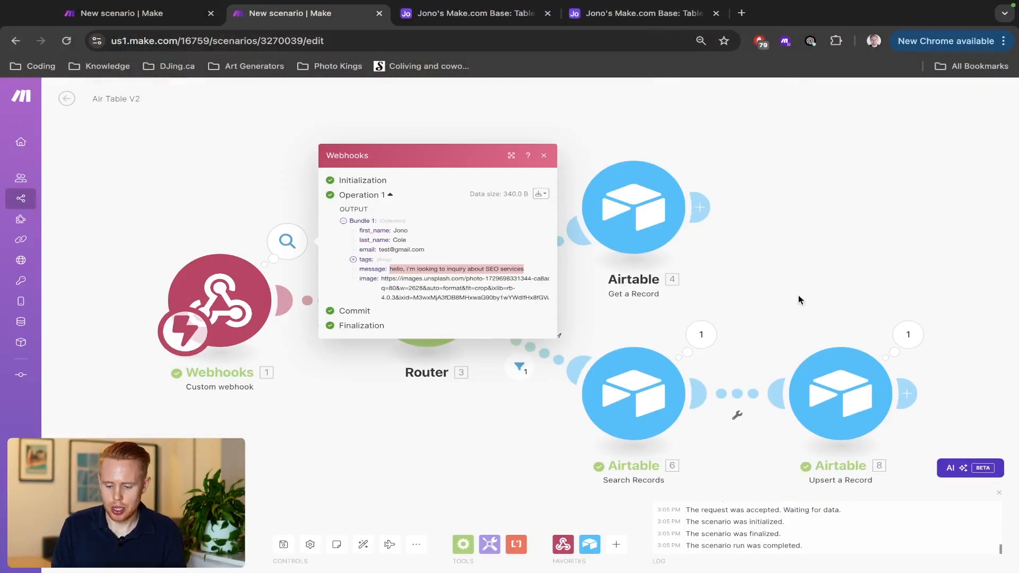
left_click(817, 295)
scroll(787, 287, "right", 7)
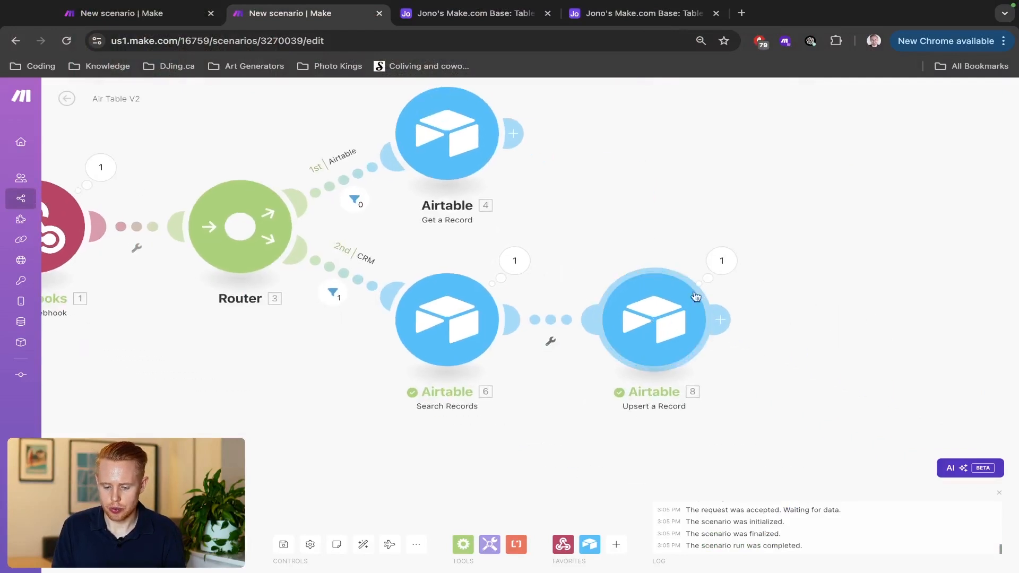
Step: Create a new automation in the Airtable base with the When record created trigger
key("ctrl+Tab")
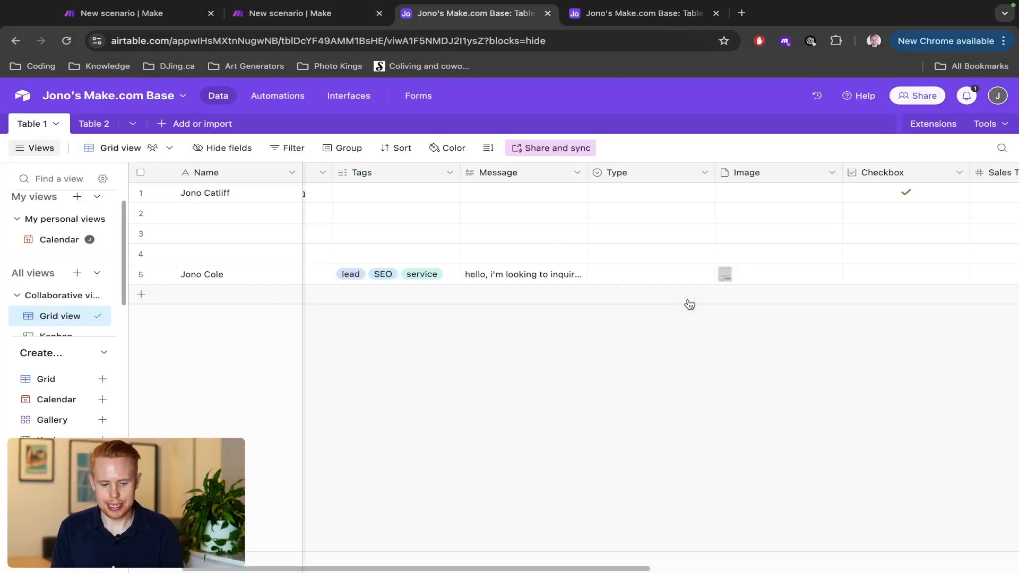
left_click(271, 99)
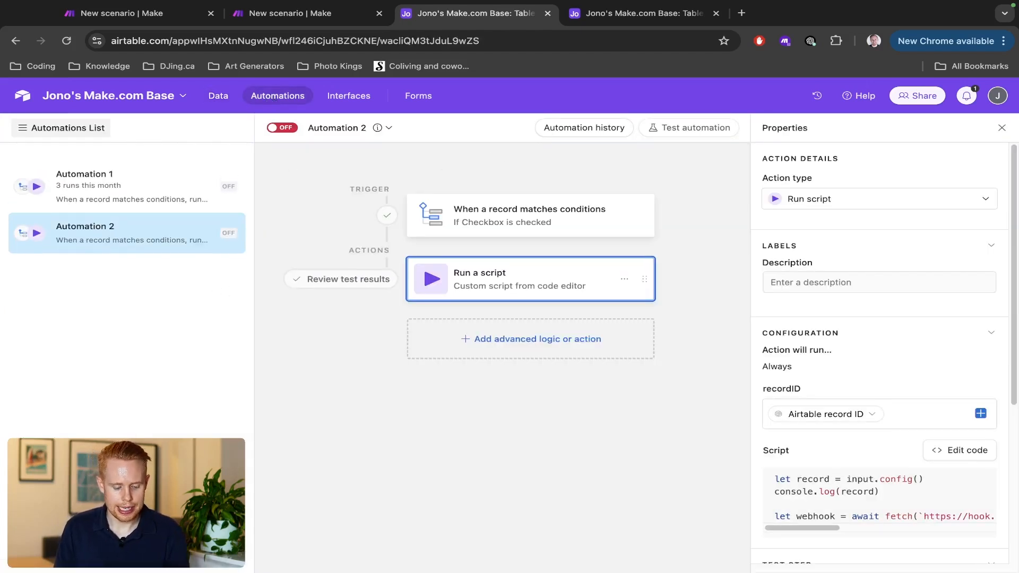
left_click(637, 217)
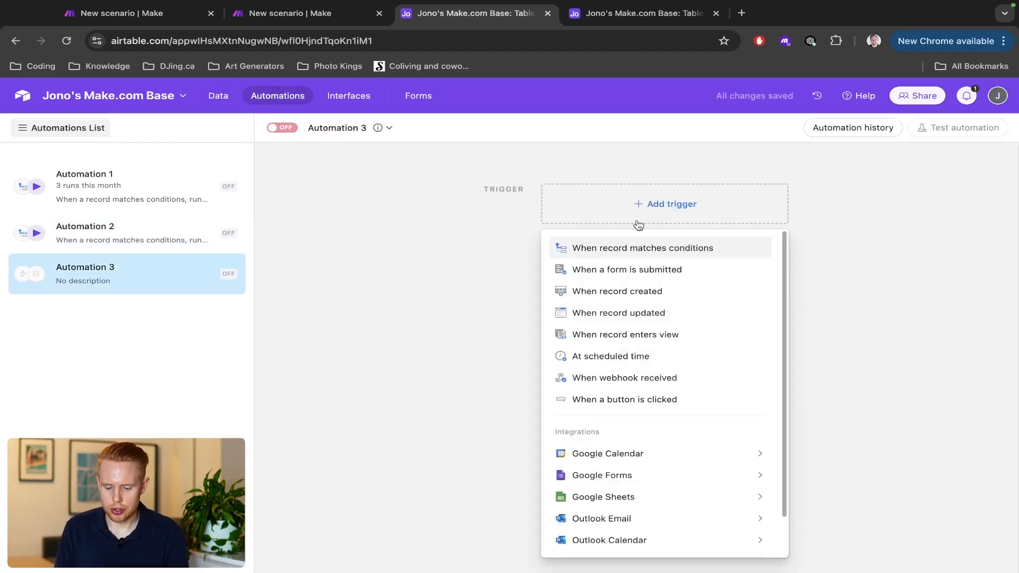
left_click(630, 296)
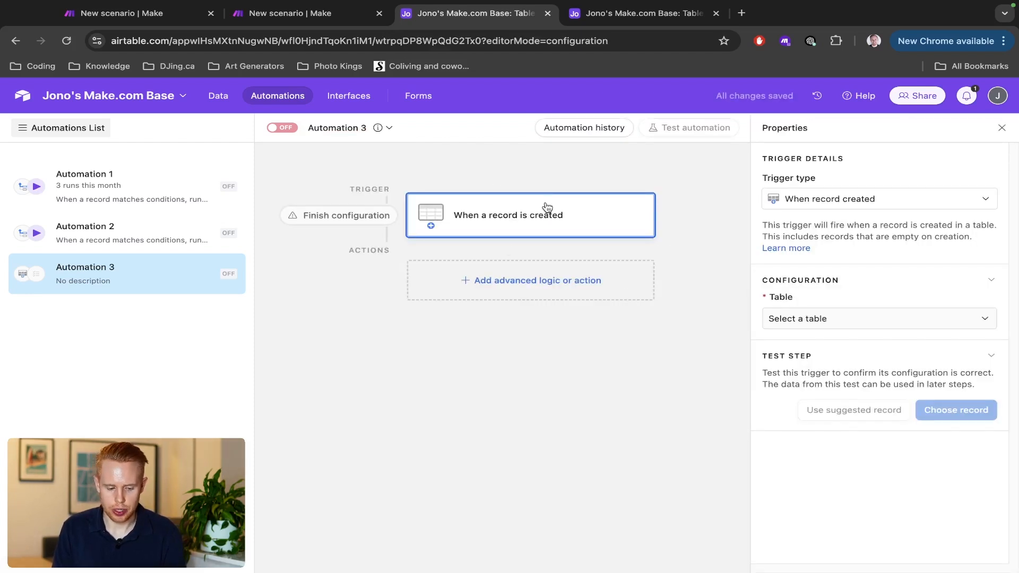
Step: Copy the full code of the Run script action in Automation 2, leaving that script unchanged
left_click(133, 241)
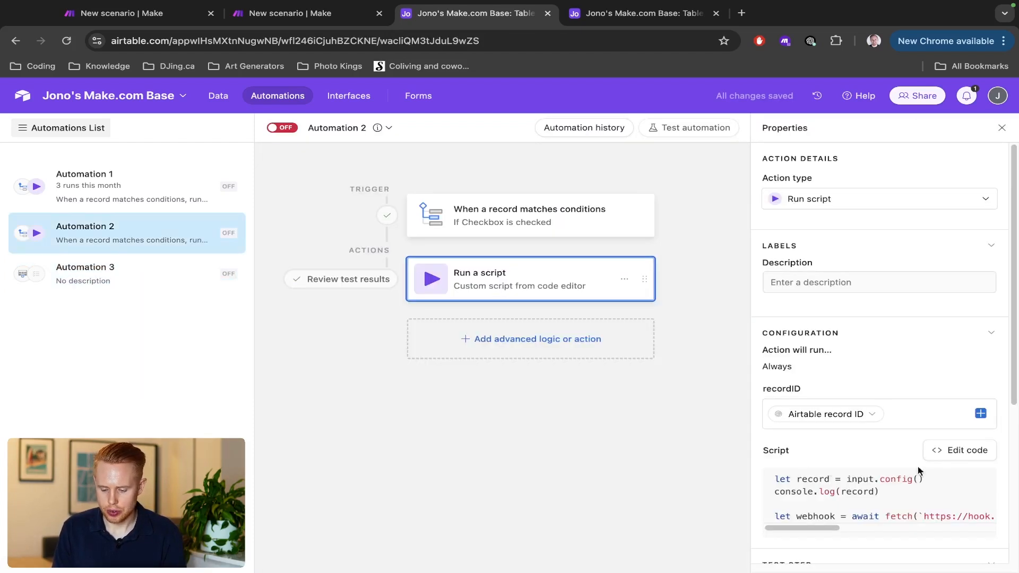
left_click(950, 454)
triple_click(378, 261)
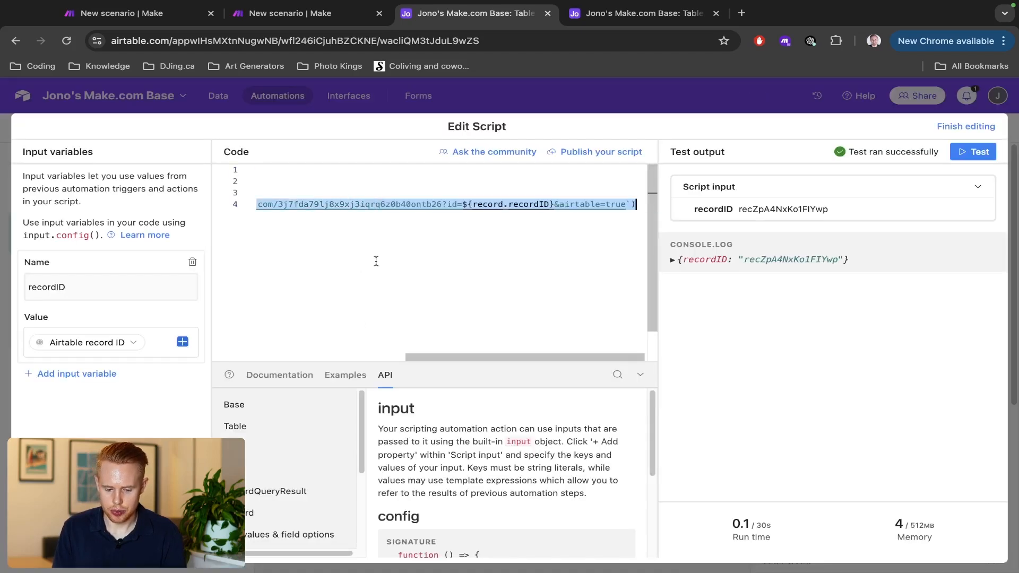
left_click(520, 108)
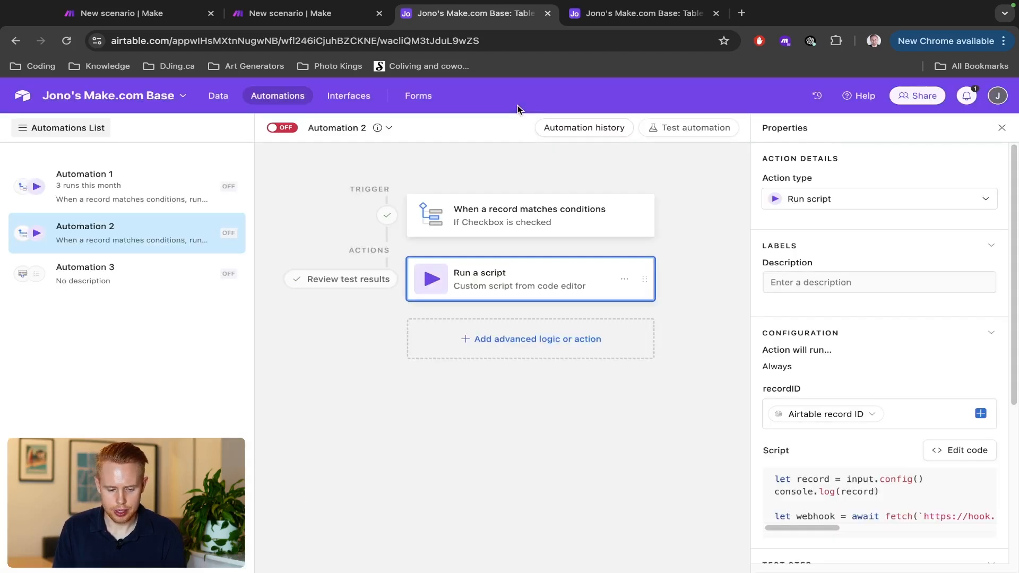
Step: Set Automation 3's trigger table to Table 1 and test it with the existing contact record that has tags and an image
left_click(144, 277)
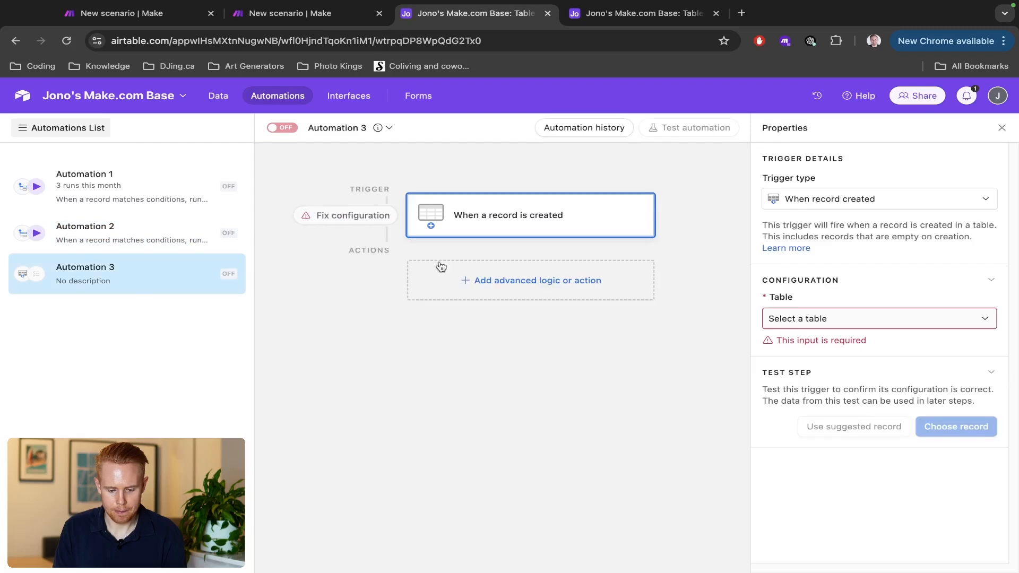
left_click(785, 318)
left_click(790, 363)
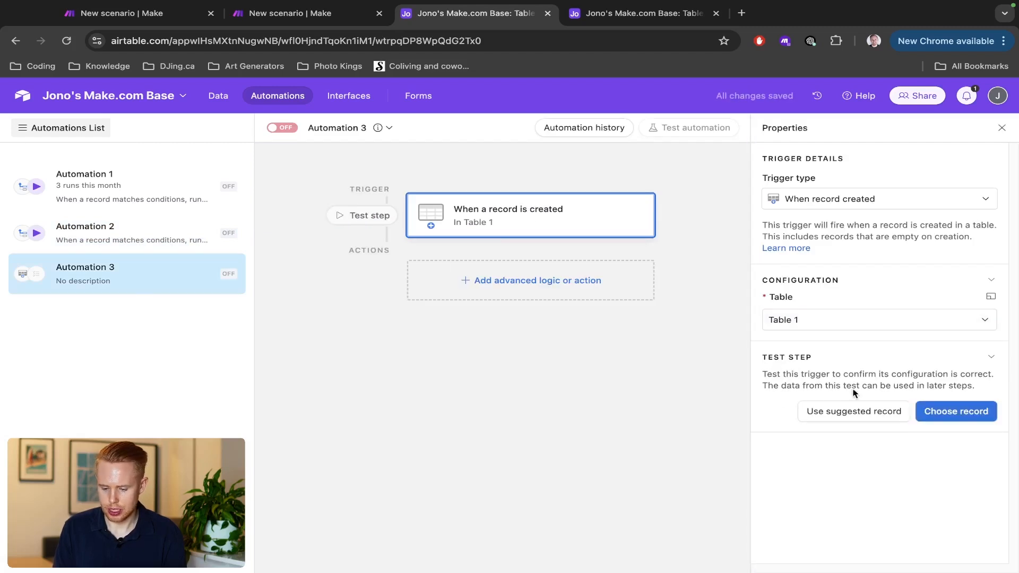
left_click(956, 412)
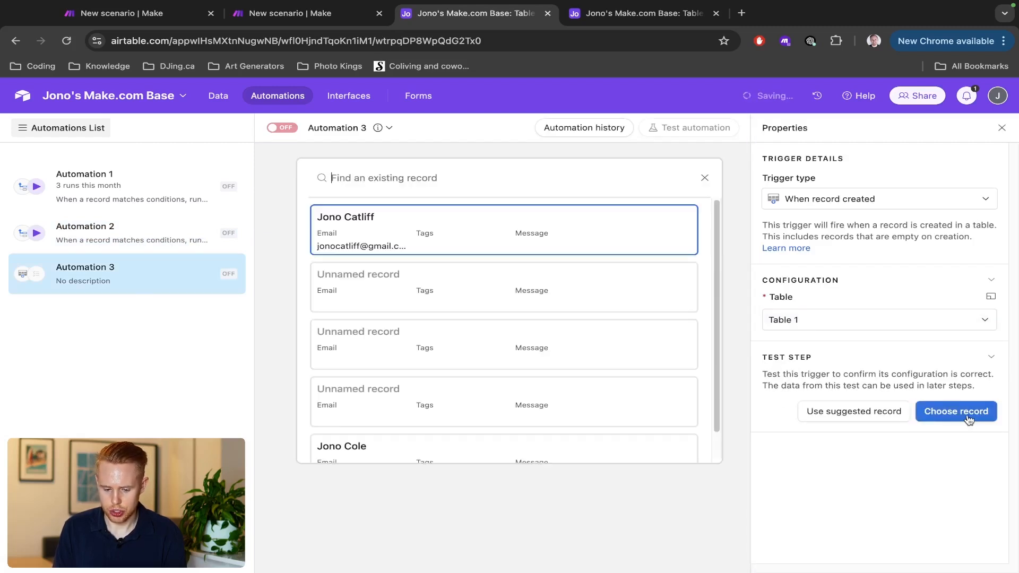
scroll(518, 292, "down", 2)
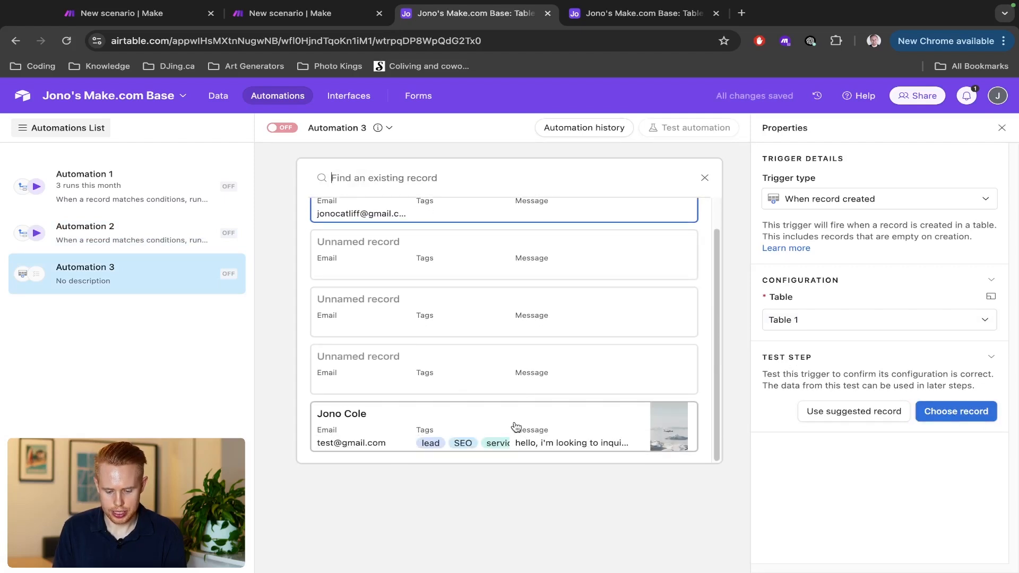
left_click(515, 424)
Step: Add a Run script action to Automation 3 and replace its default code with the copied script
left_click(534, 295)
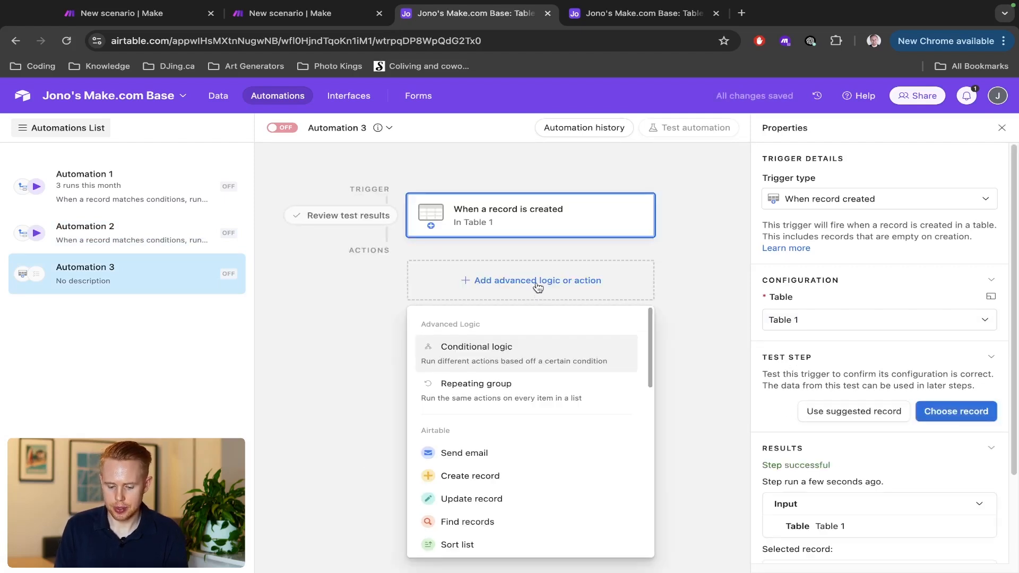
scroll(524, 423, "down", 3)
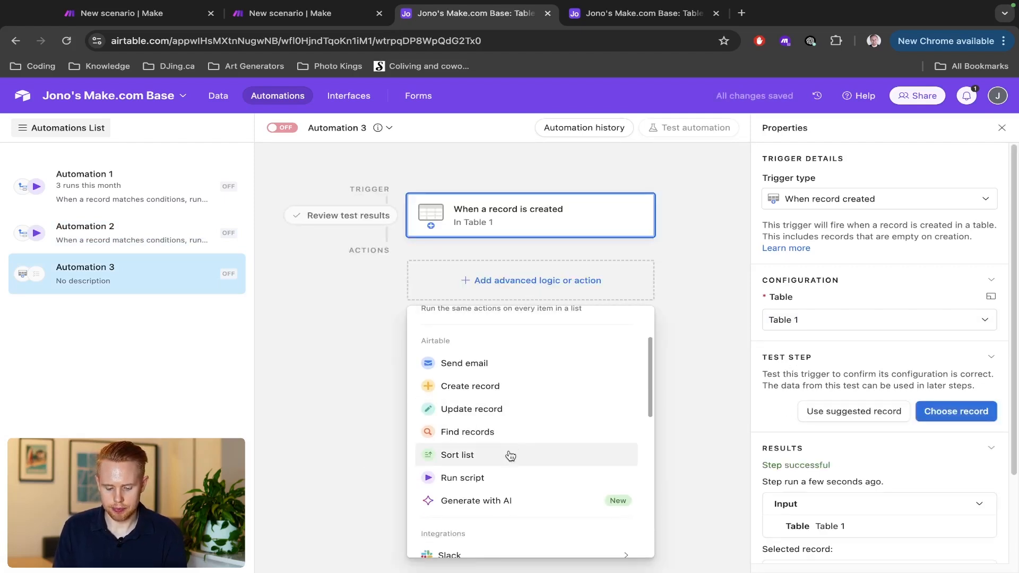
left_click(500, 481)
left_click(417, 240)
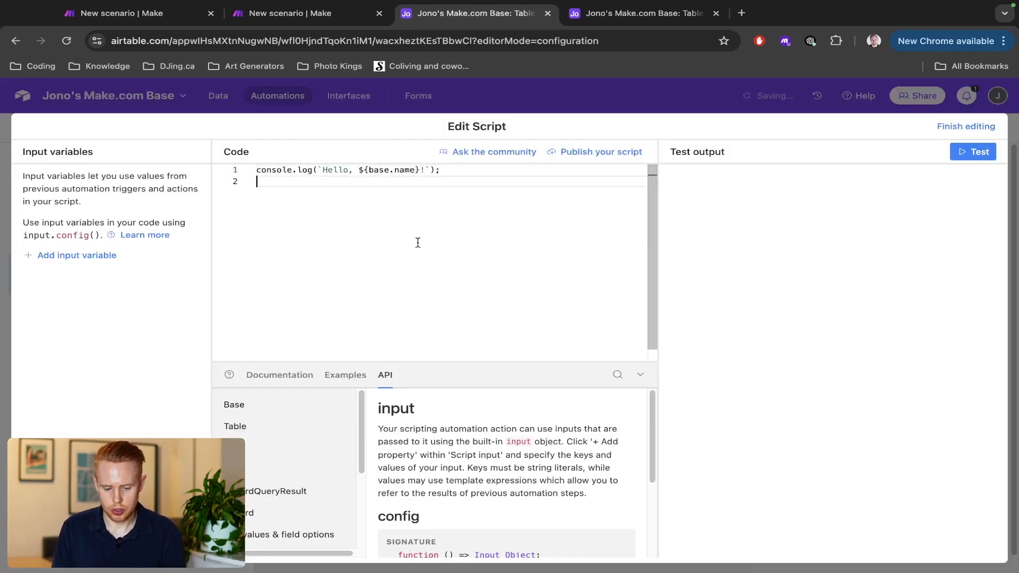
key("ctrl+a")
key("ctrl+v")
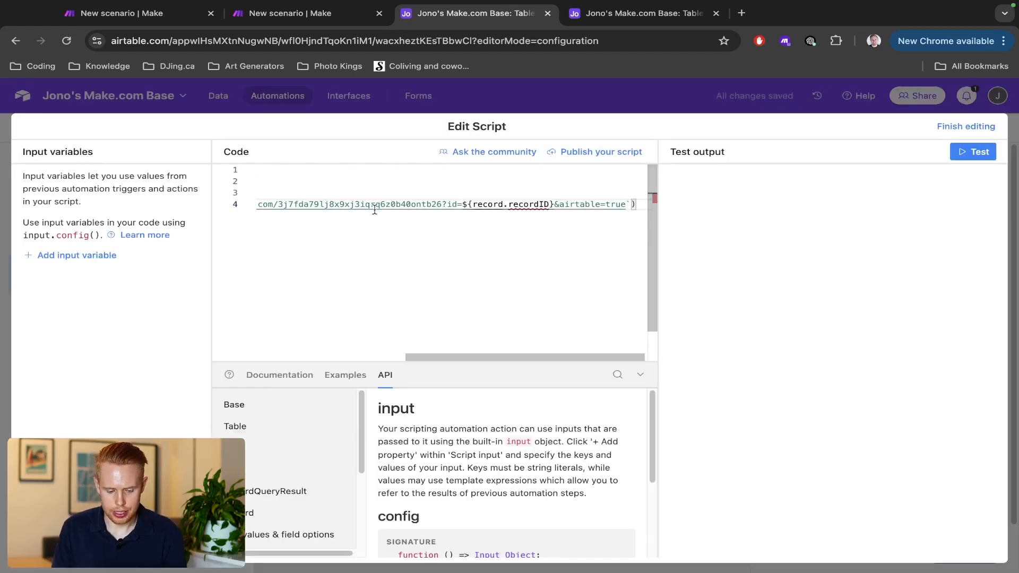
Step: Remove the &airtable=true parameter from the webhook URL in the script's fetch call
scroll(375, 210, "left", 5)
scroll(375, 210, "right", 5)
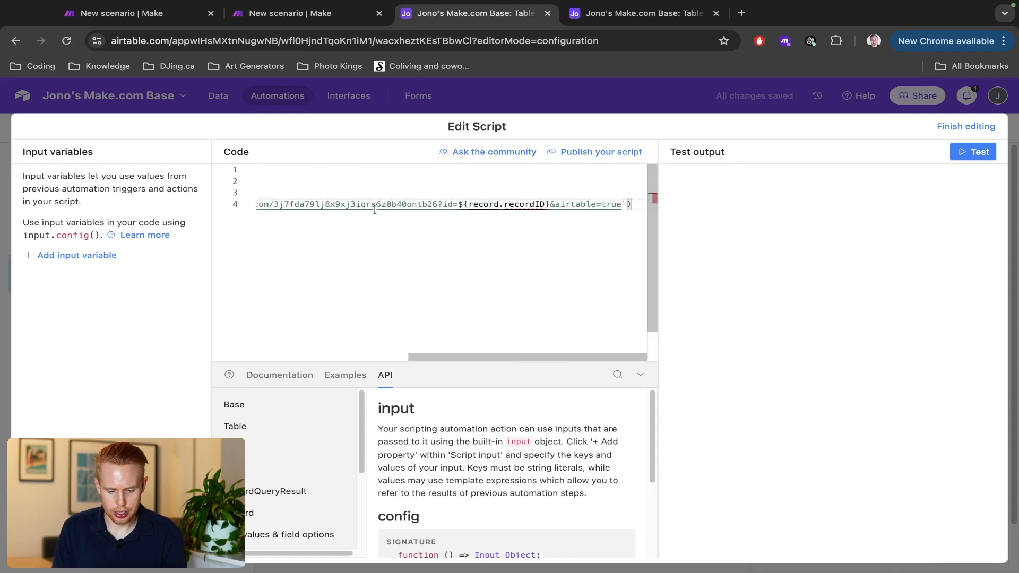
left_click_drag(622, 204, 555, 205)
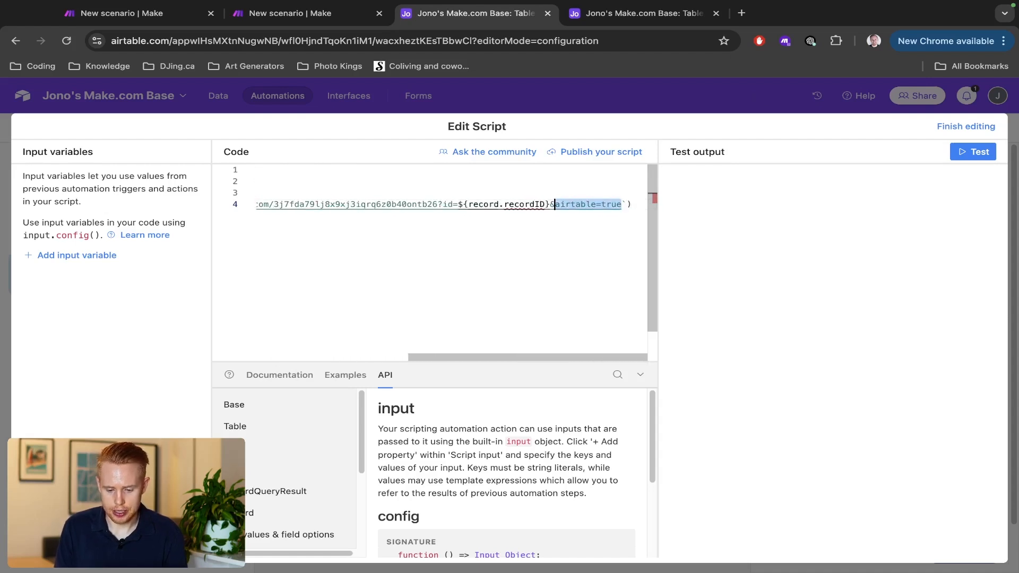
key("BackSpace")
key("BackSpace")
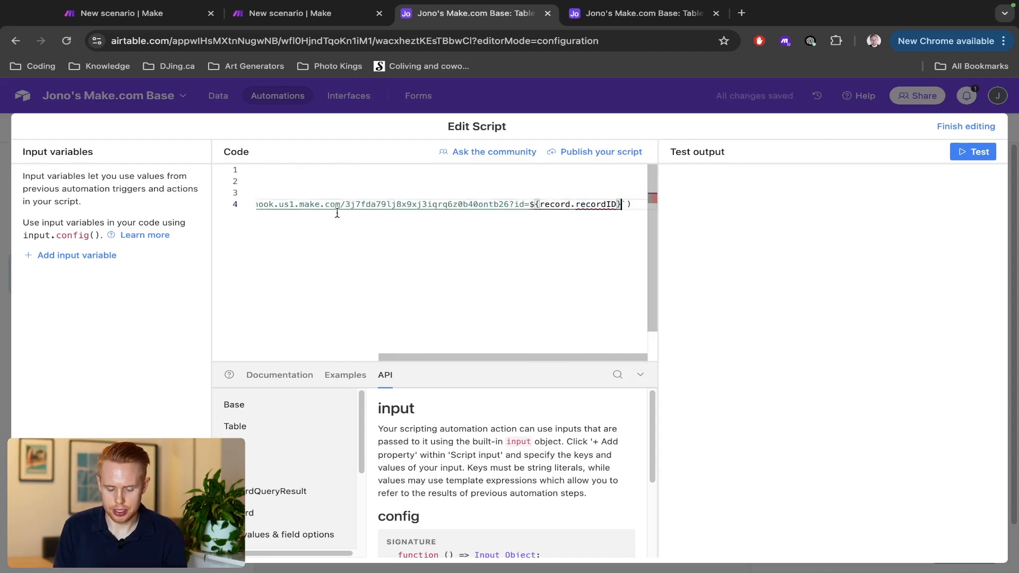
scroll(370, 210, "left", 5)
Step: Add a script input variable named recordID with the trigger's Airtable record ID as its value
left_click(85, 255)
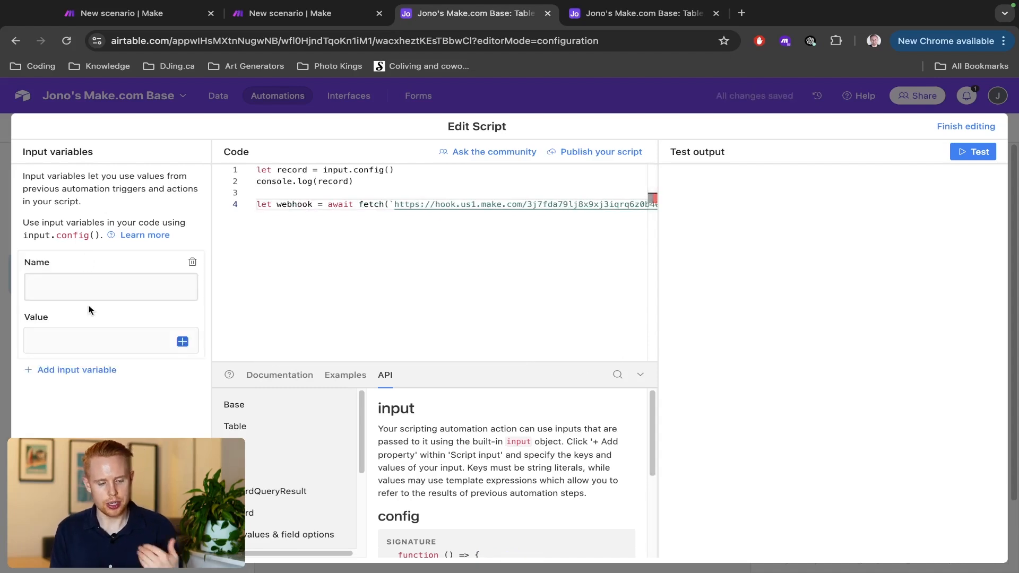
type("recordID")
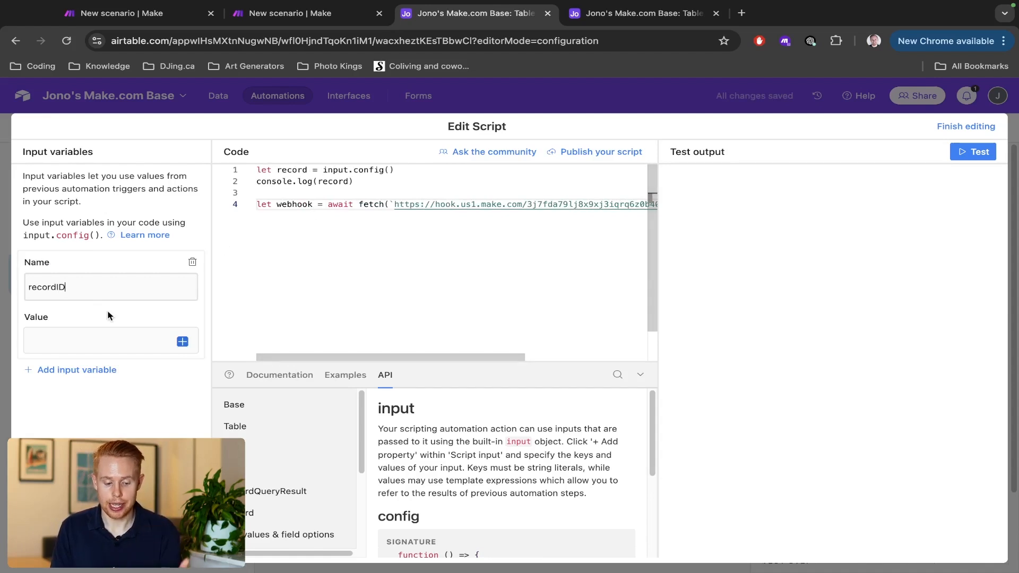
left_click(183, 342)
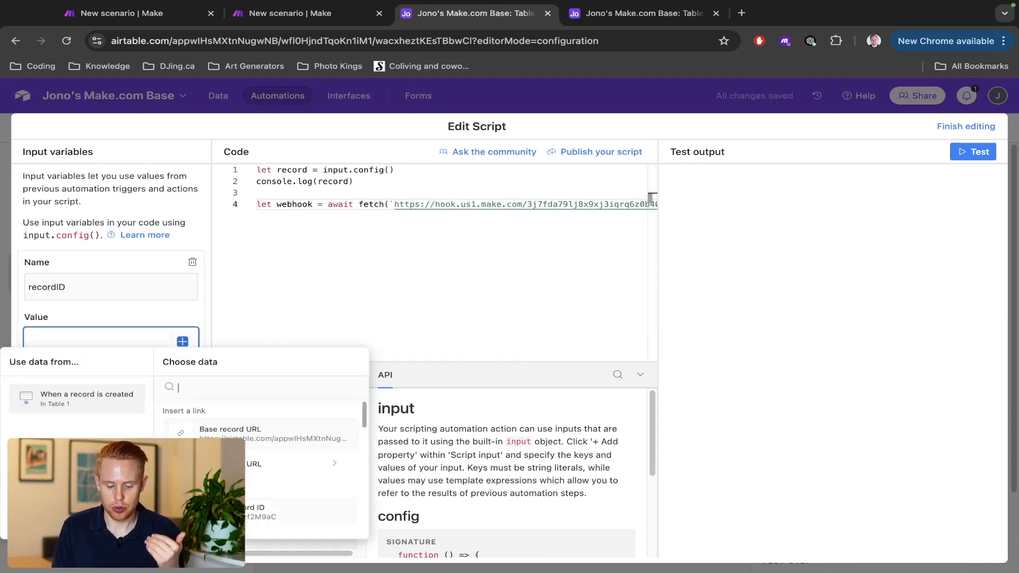
left_click(259, 511)
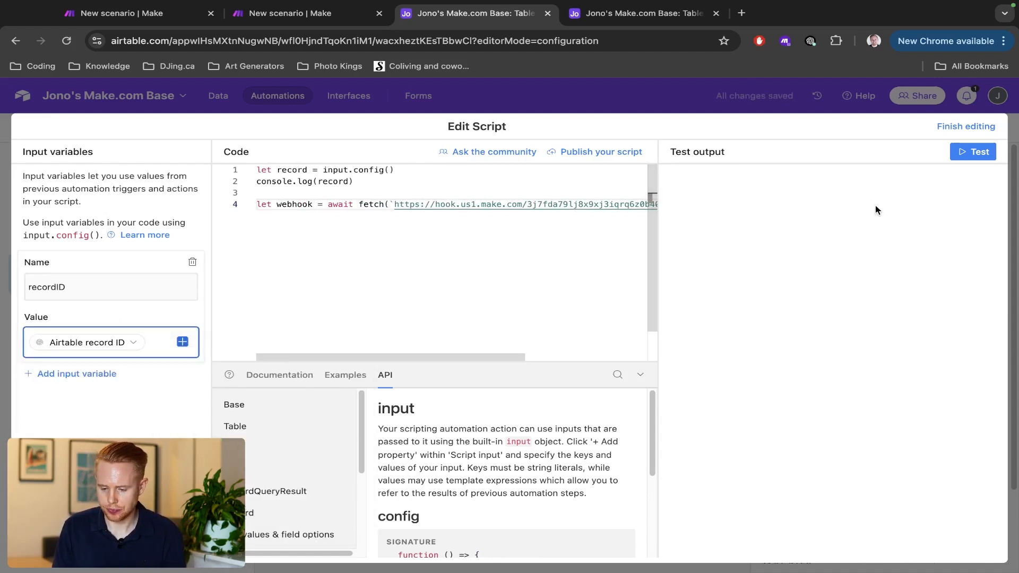
Step: Run the Air Table V2 scenario once in Make.com, waiting for new data, and test the script in Airtable
key("ctrl+shift+Tab")
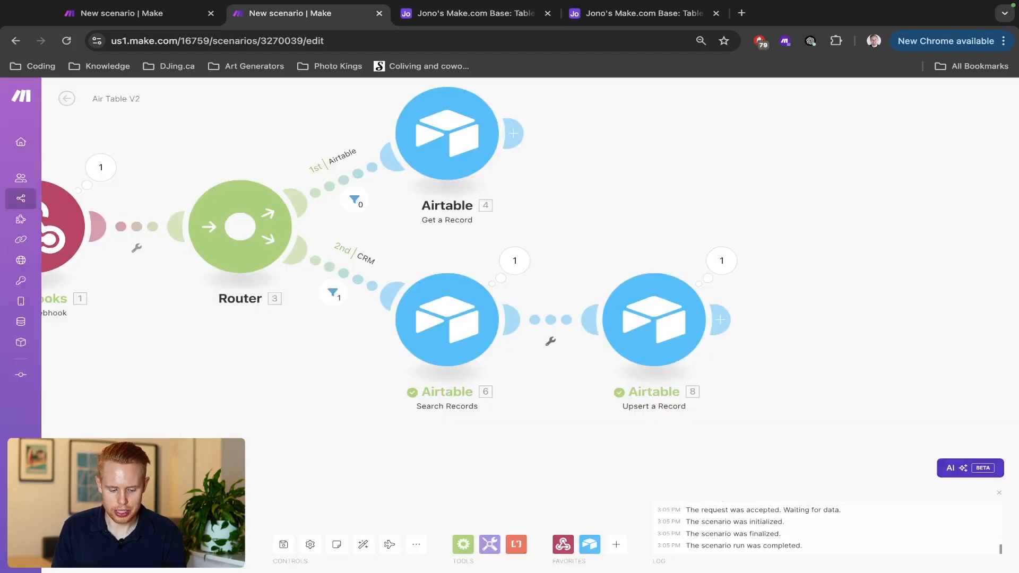
left_click(95, 545)
left_click(249, 551)
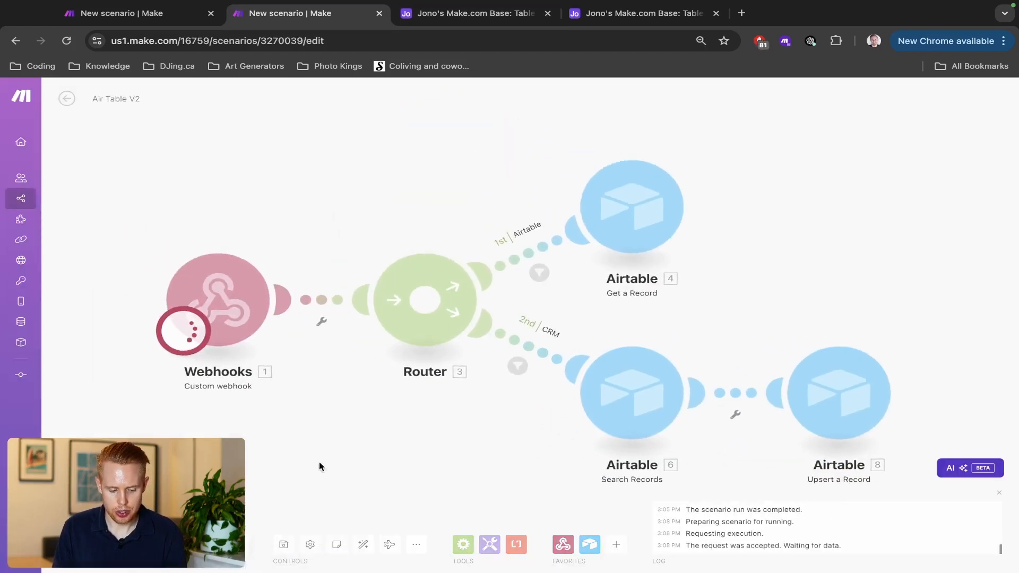
key("ctrl+Tab")
left_click(973, 151)
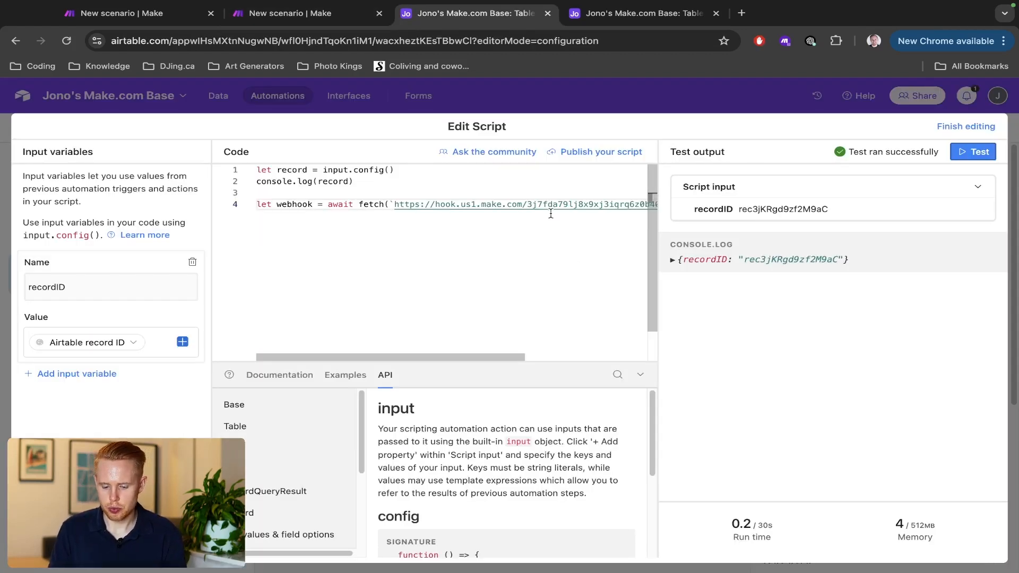
Step: Append &AI_response=true after the record ID in the script's webhook URL
scroll(551, 213, "right", 5)
left_click(622, 206)
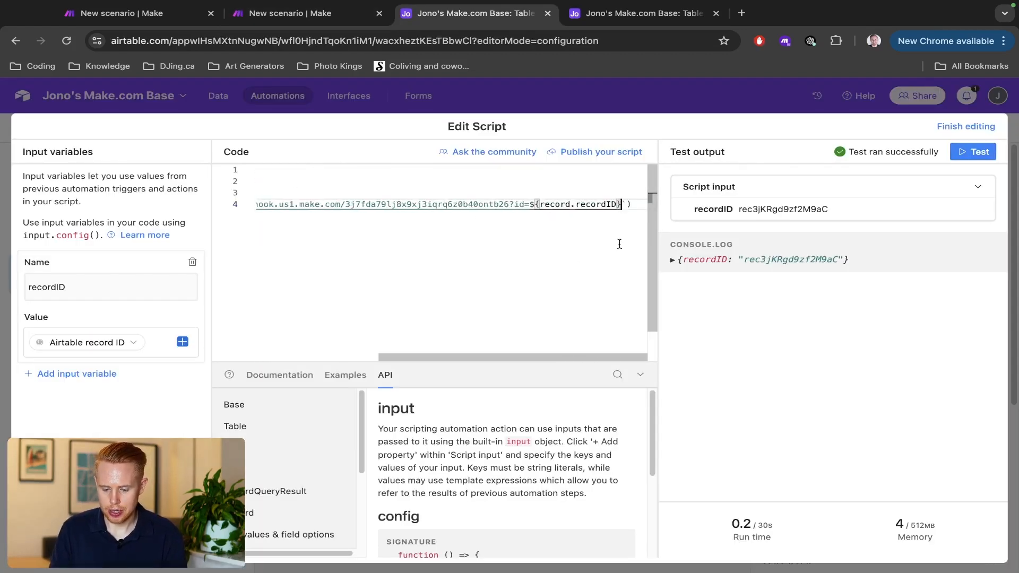
type("&")
key("shift+Left")
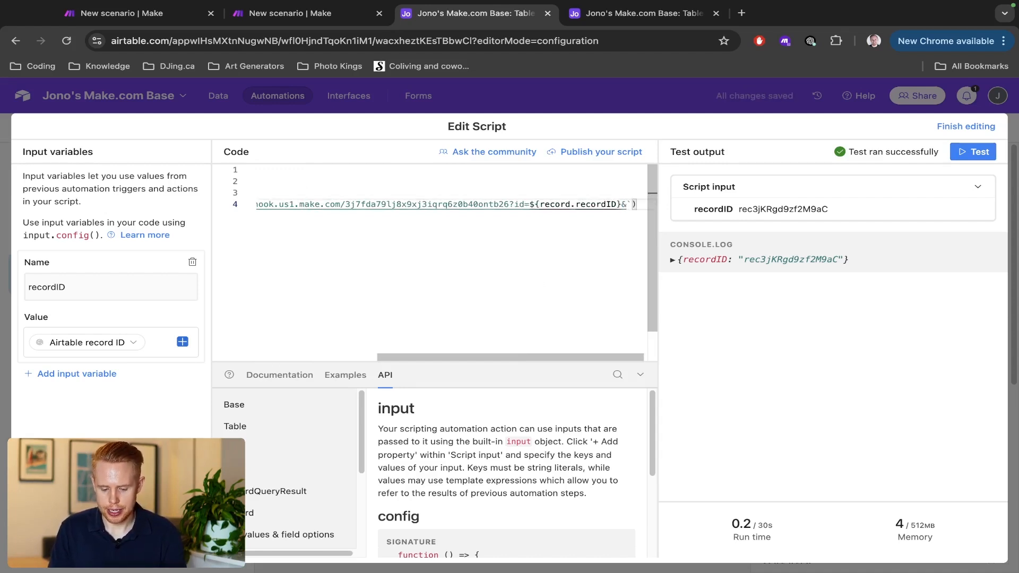
type("AI_respon")
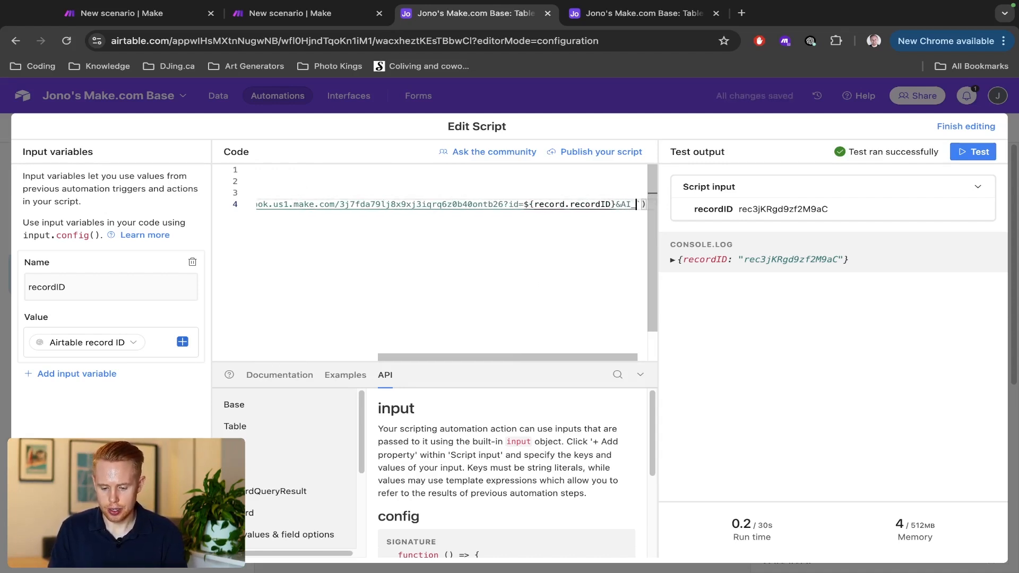
type("se=true")
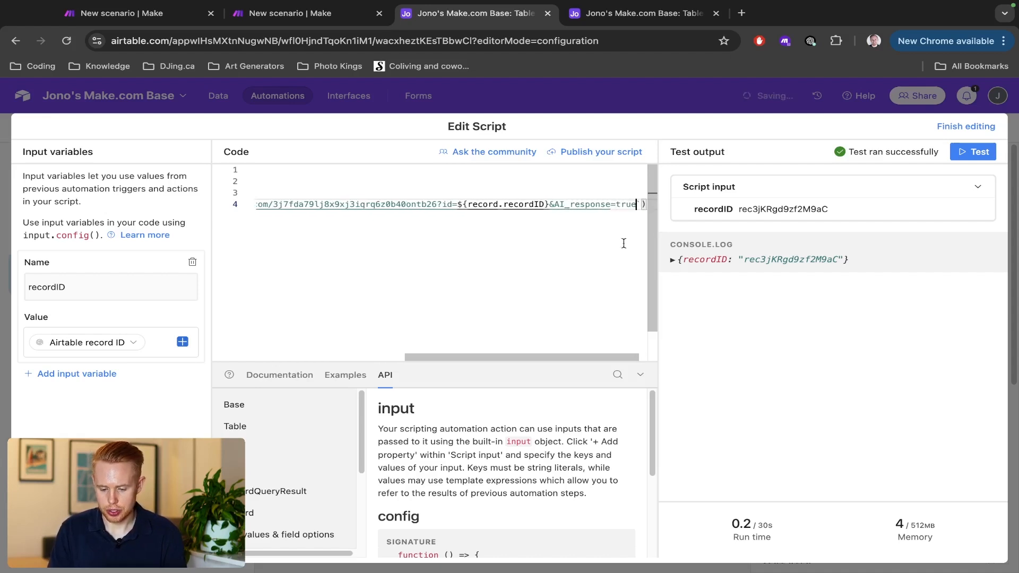
Step: Switch to Make.com, add a third route to the Air Table V2 router, and label its filter AI response
key("ctrl+shift+Tab")
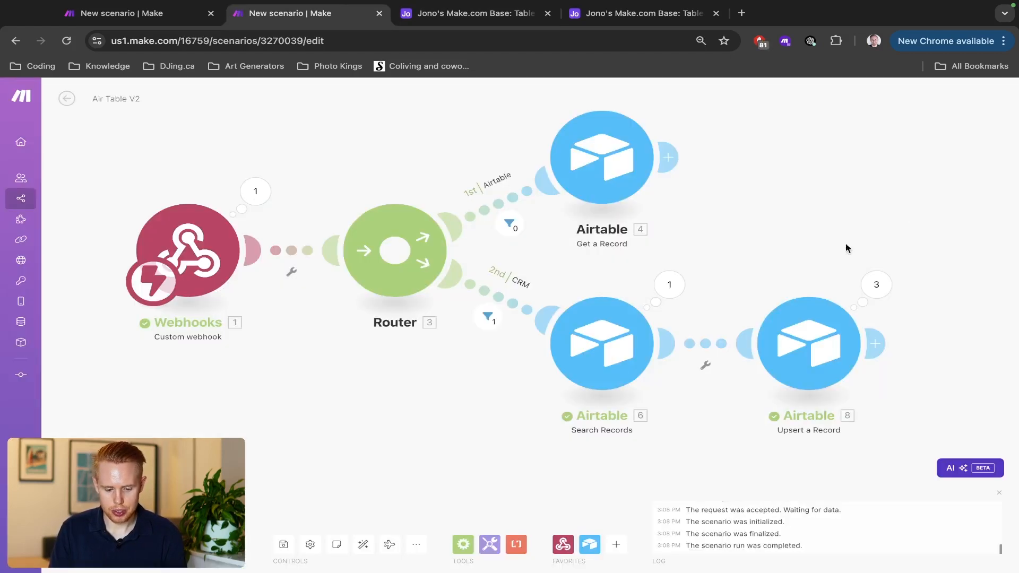
left_click(393, 249)
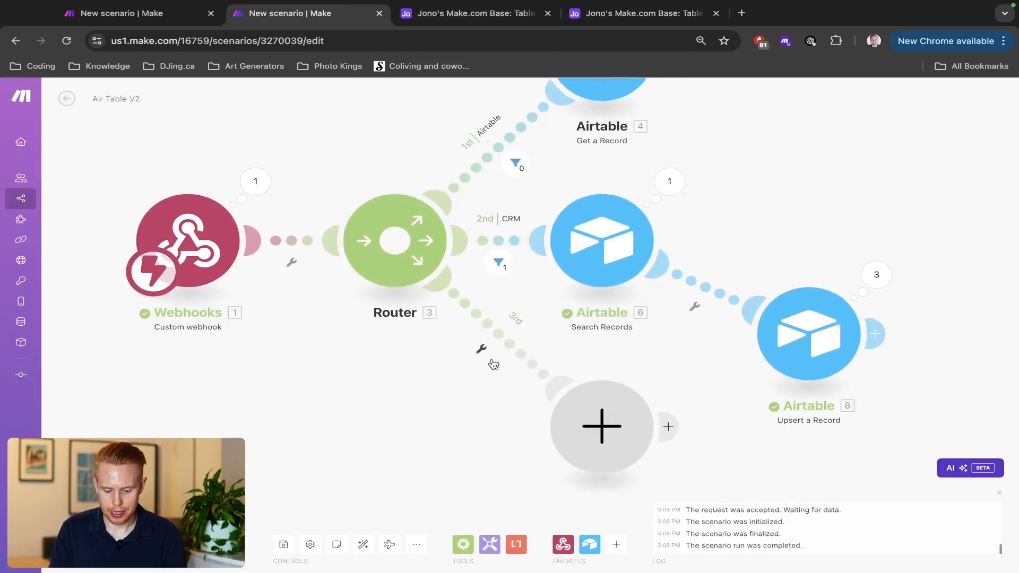
left_click(500, 346)
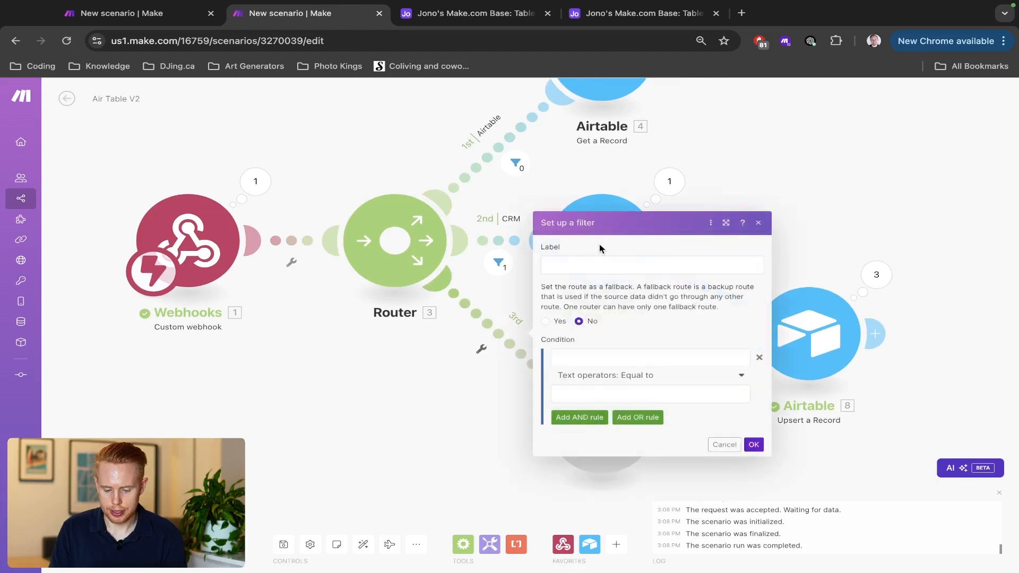
left_click(589, 265)
type("Fil")
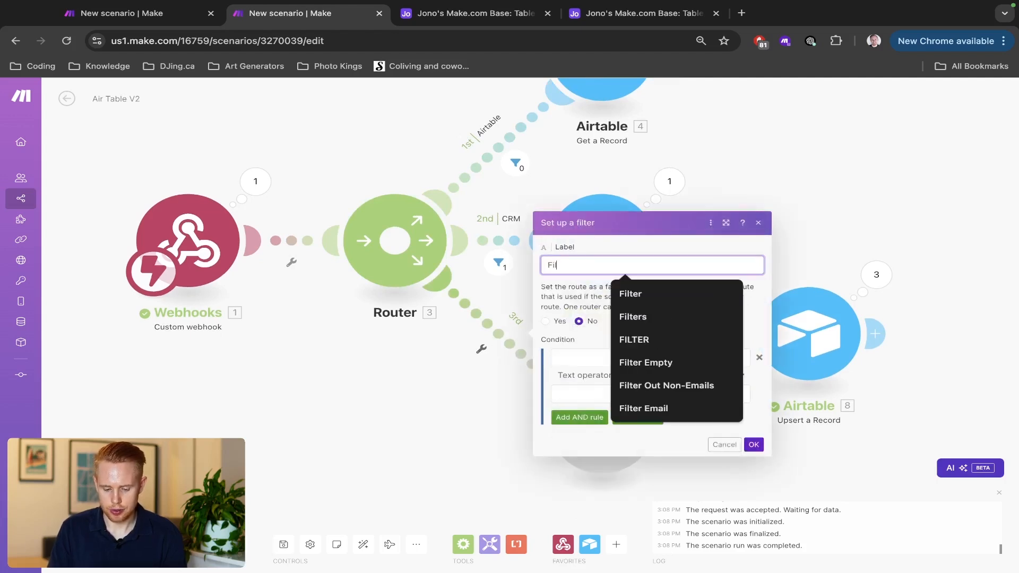
type("ter")
key("BackSpace")
key("BackSpace")
key("BackSpace")
key("BackSpace")
key("BackSpace")
key("BackSpace")
type("AI response")
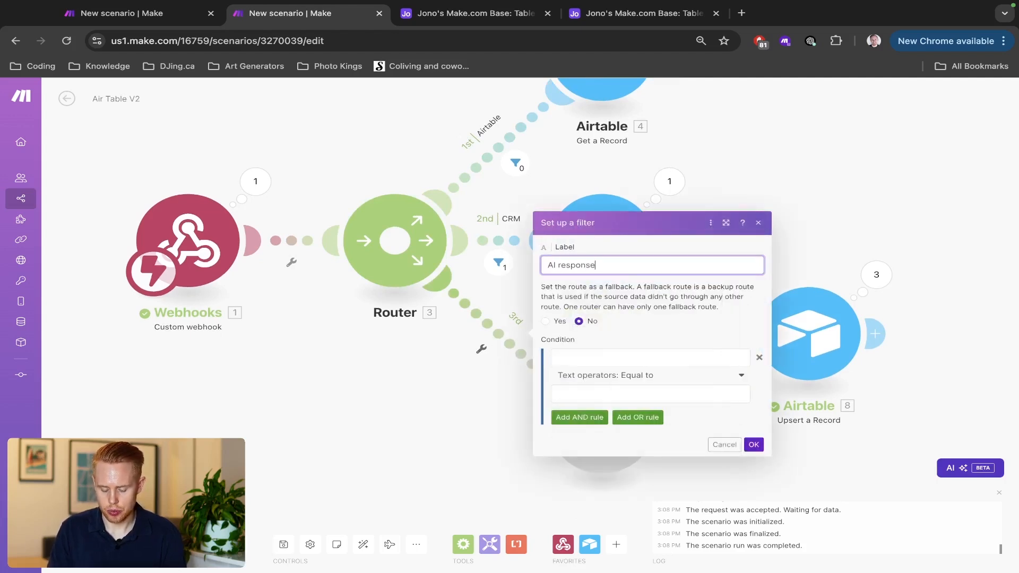
left_click(582, 361)
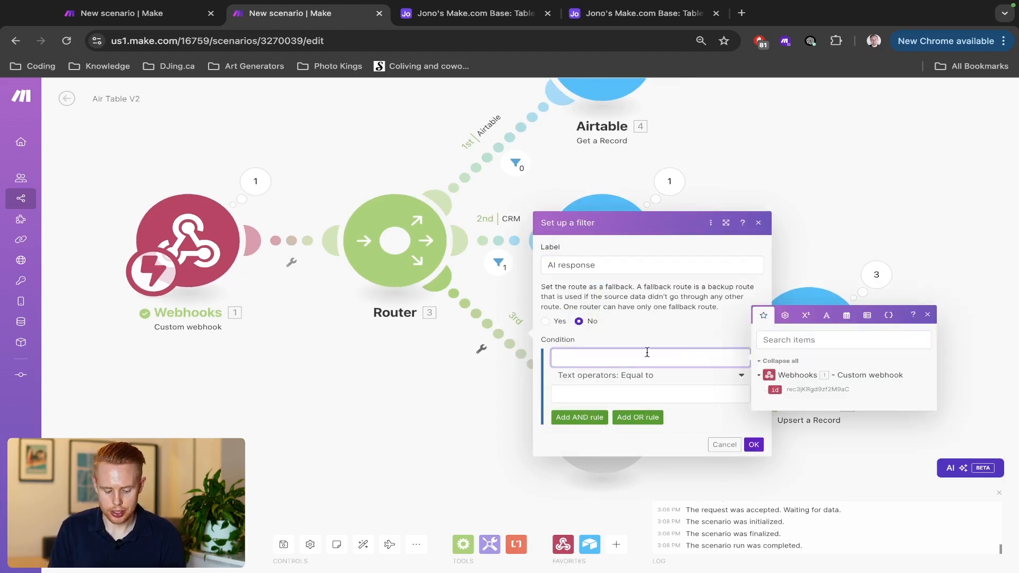
left_click(743, 447)
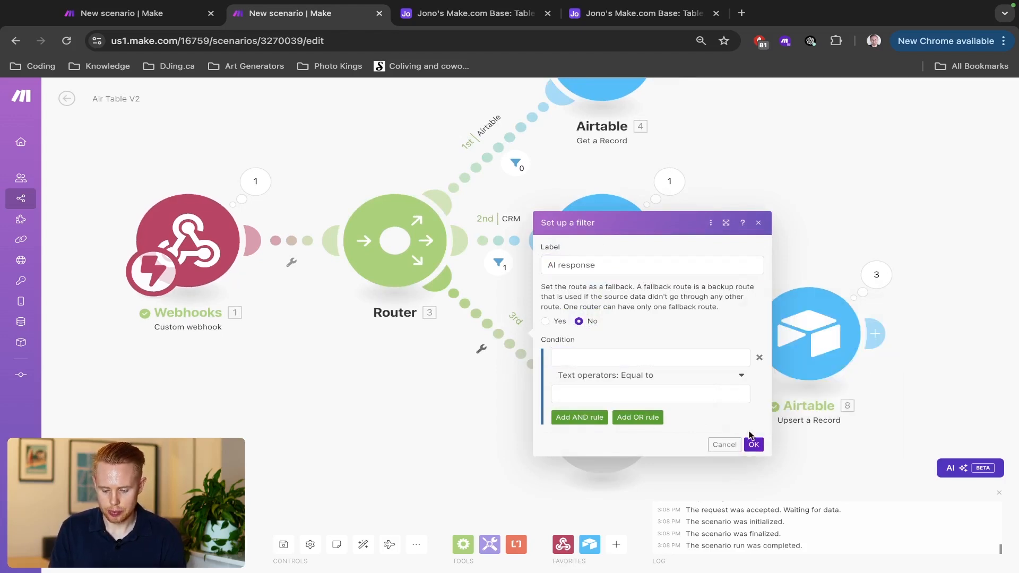
left_click(753, 444)
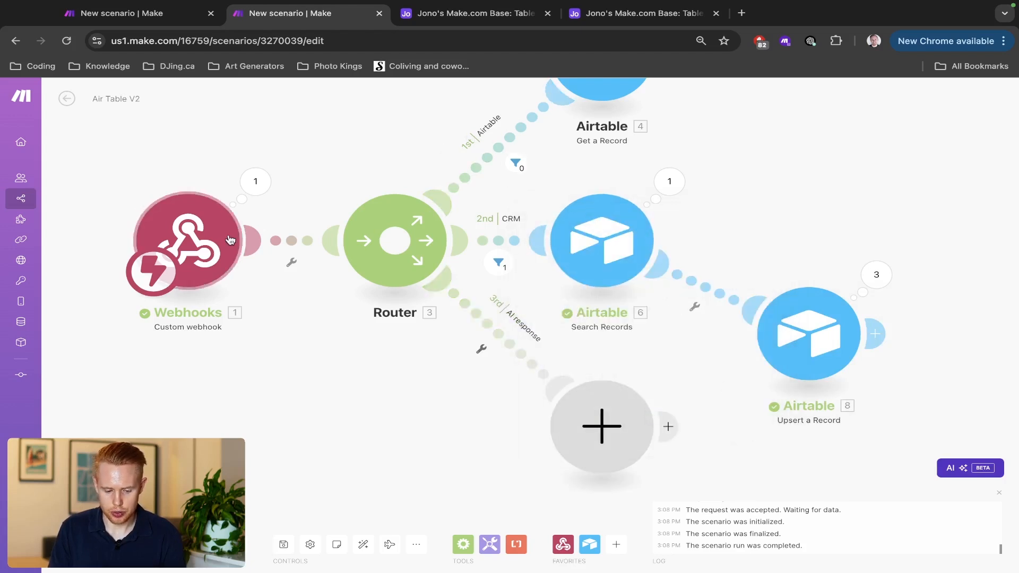
Step: Unlink the Webhooks module from the router and run the scenario once, waiting for new data
left_click(300, 242)
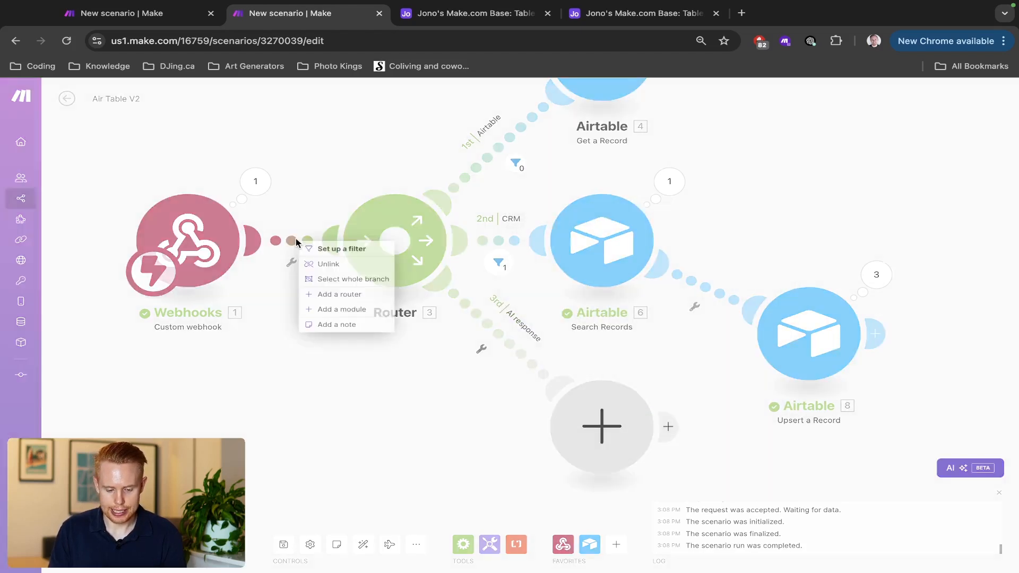
left_click(322, 263)
left_click(250, 544)
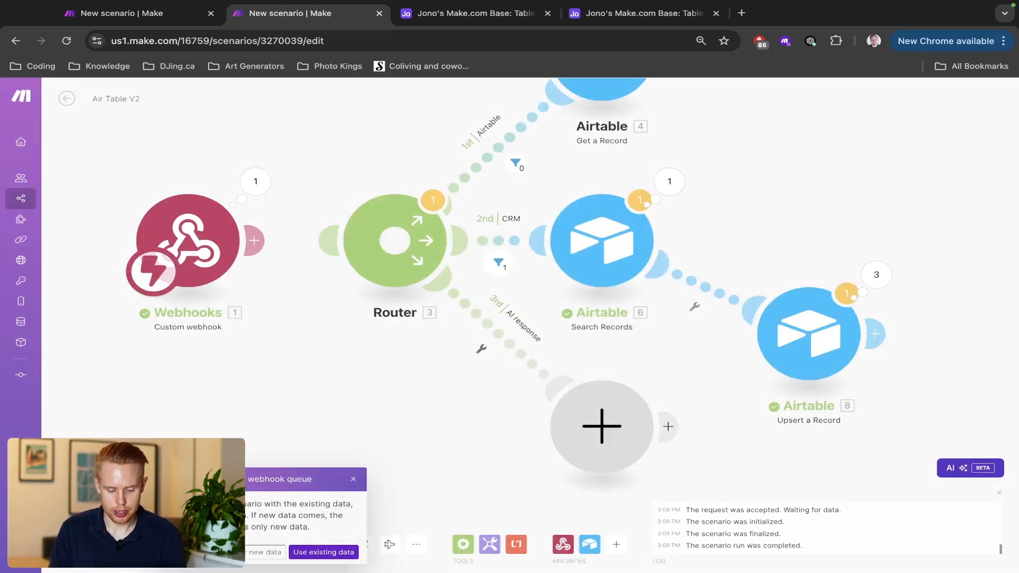
left_click(241, 553)
Step: Switch to Airtable to test the script, and return to Make.com to reconnect the Webhooks module to the router
key("ctrl+Tab")
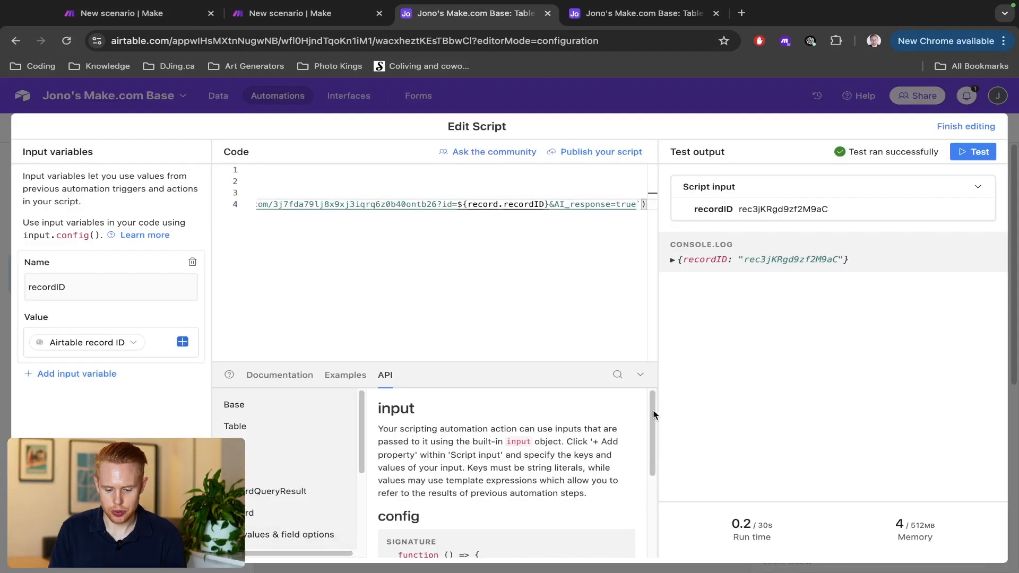
left_click(974, 157)
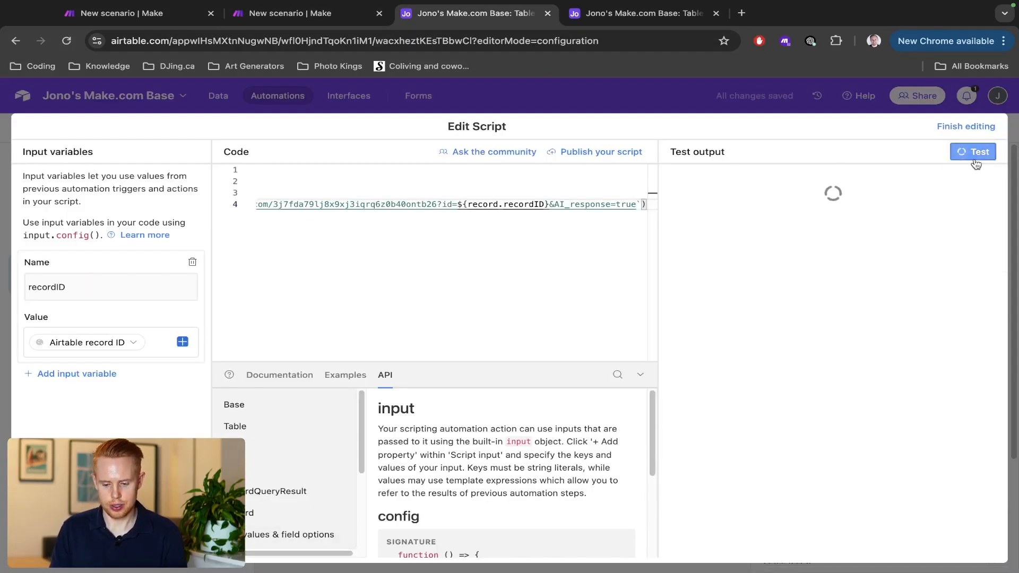
key("ctrl+shift+Tab")
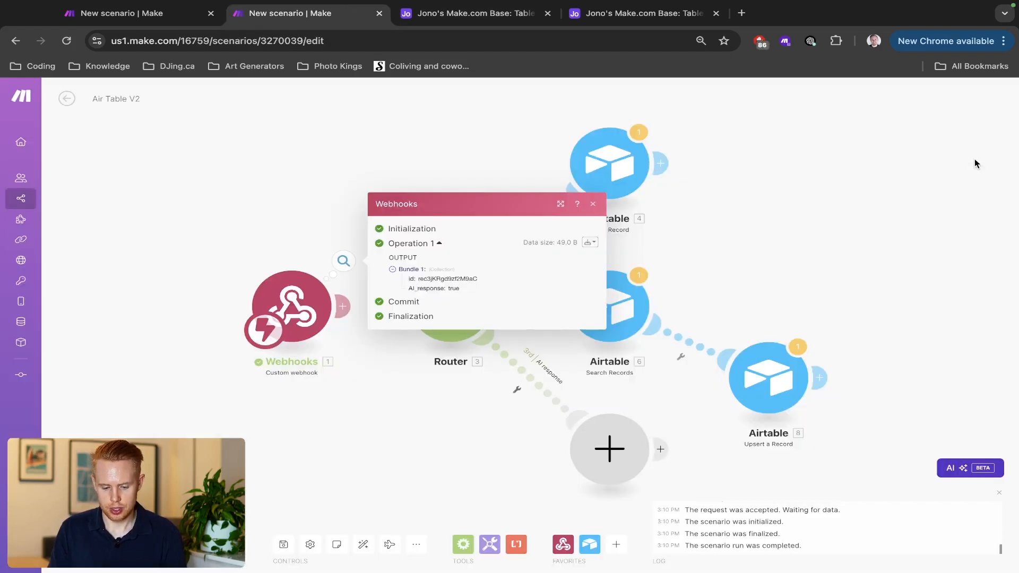
left_click(285, 197)
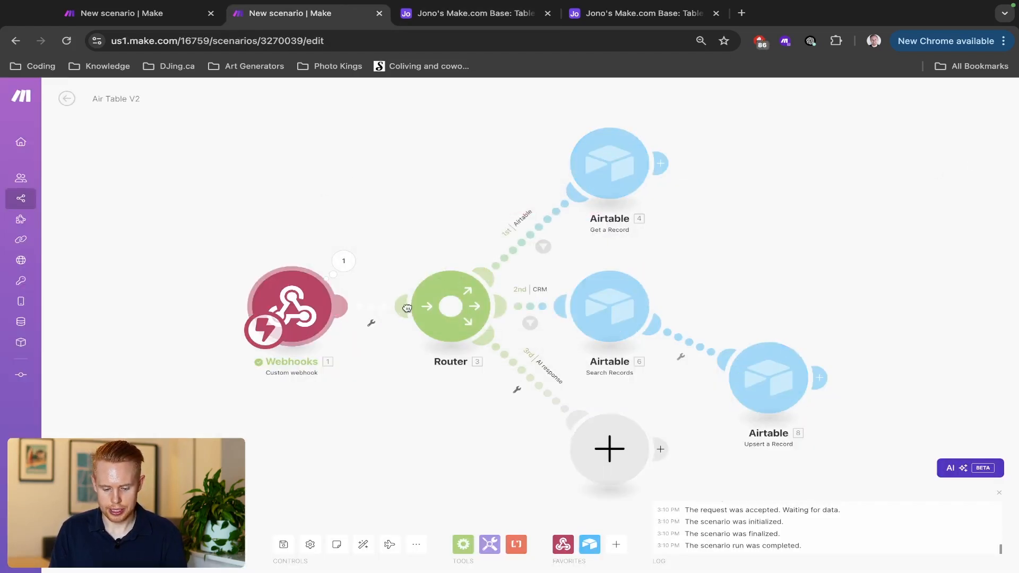
Step: Add an AND rule to the Airtable route's filter requiring that the webhook's AI_response does not exist
left_click(544, 246)
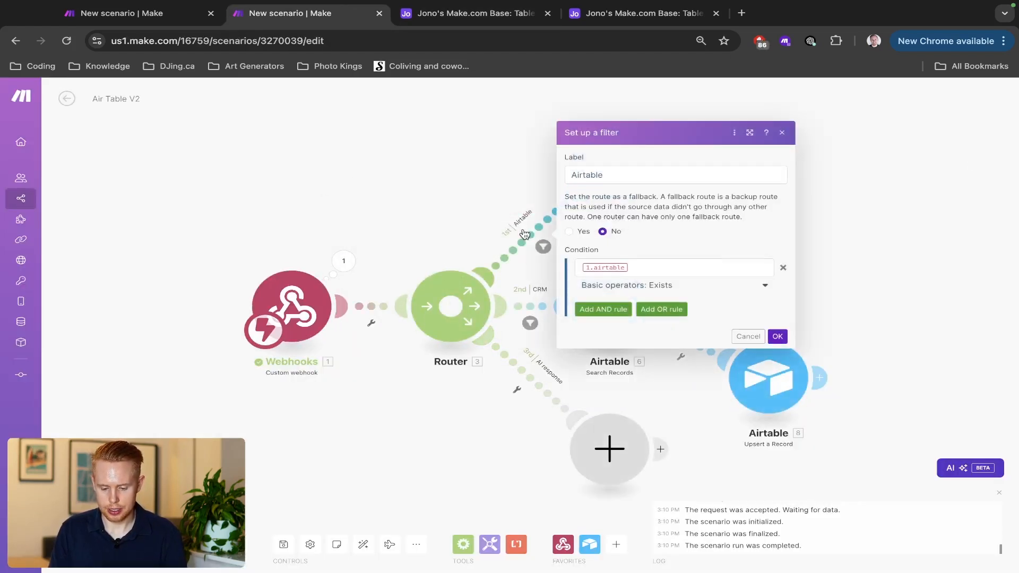
left_click(610, 310)
left_click(616, 289)
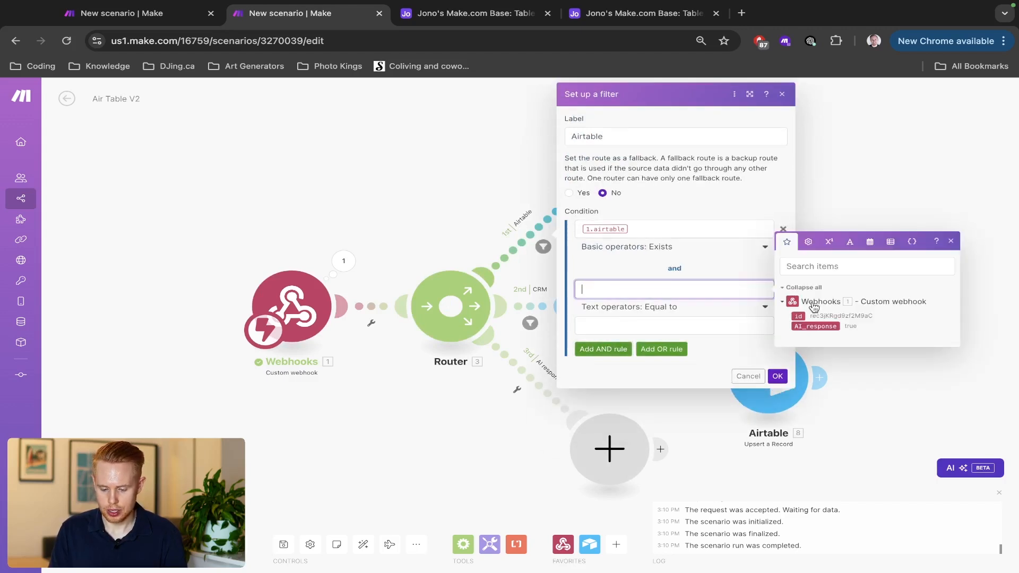
left_click(825, 326)
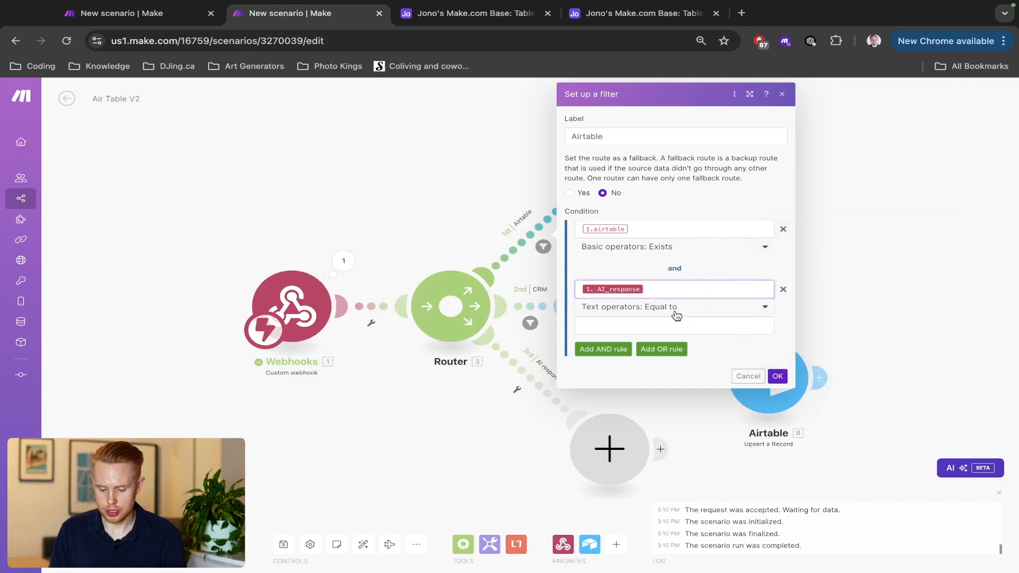
left_click(672, 308)
left_click(648, 368)
left_click(777, 358)
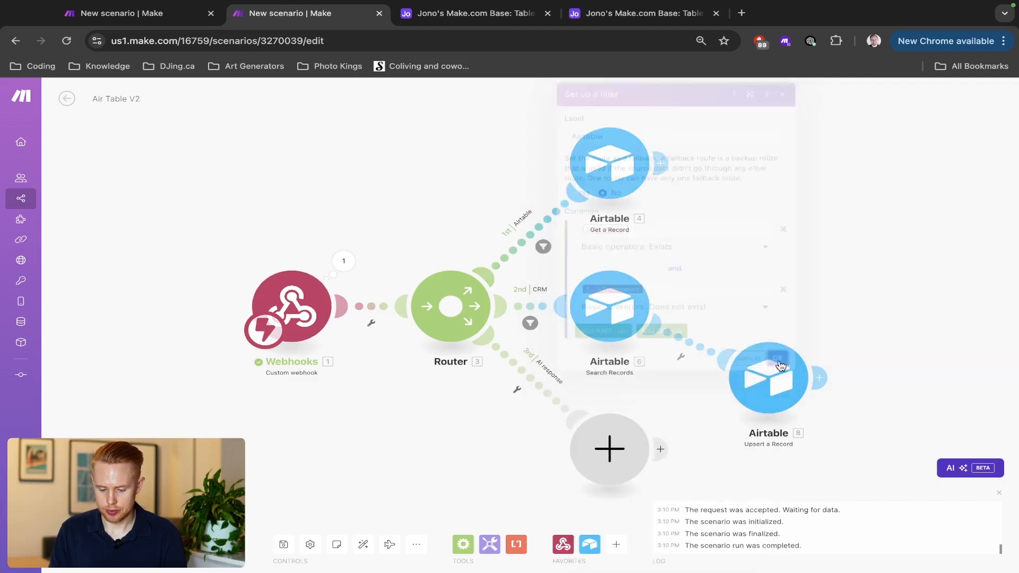
Step: Add an AND rule to the CRM route's filter requiring that AI_response does not exist, and save the filter
left_click(533, 307)
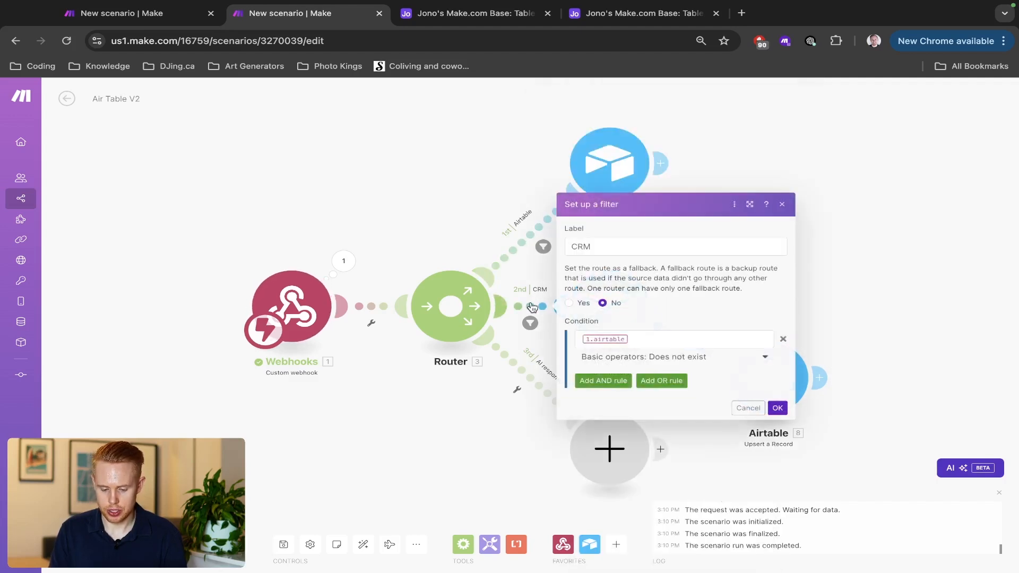
left_click(616, 380)
left_click(628, 360)
left_click(816, 397)
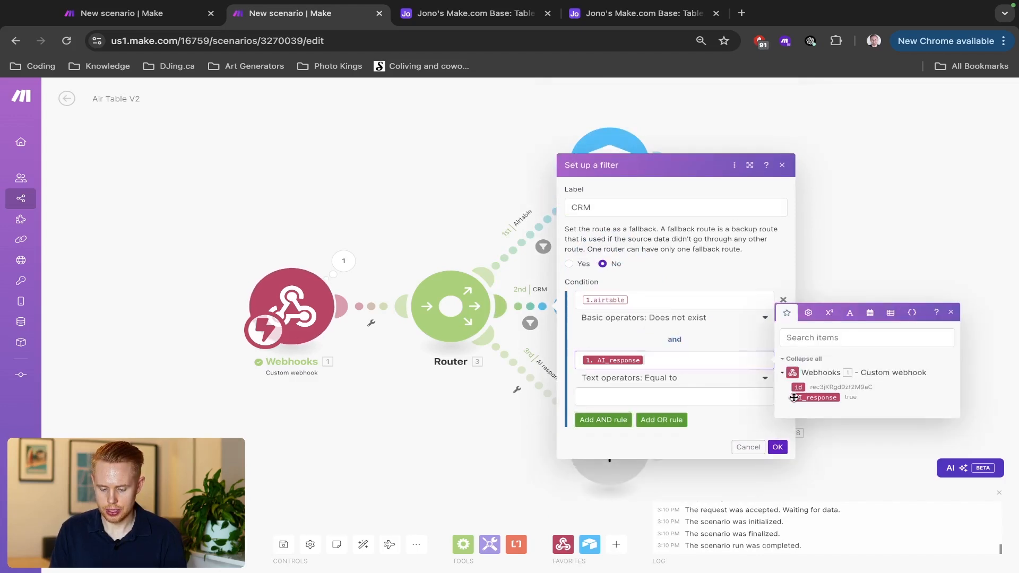
left_click(670, 378)
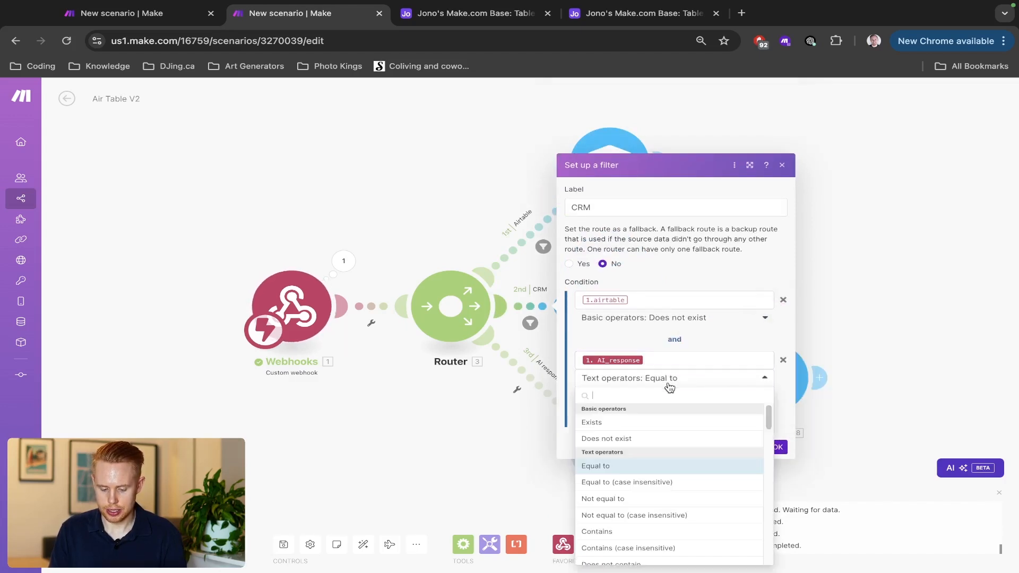
left_click(660, 439)
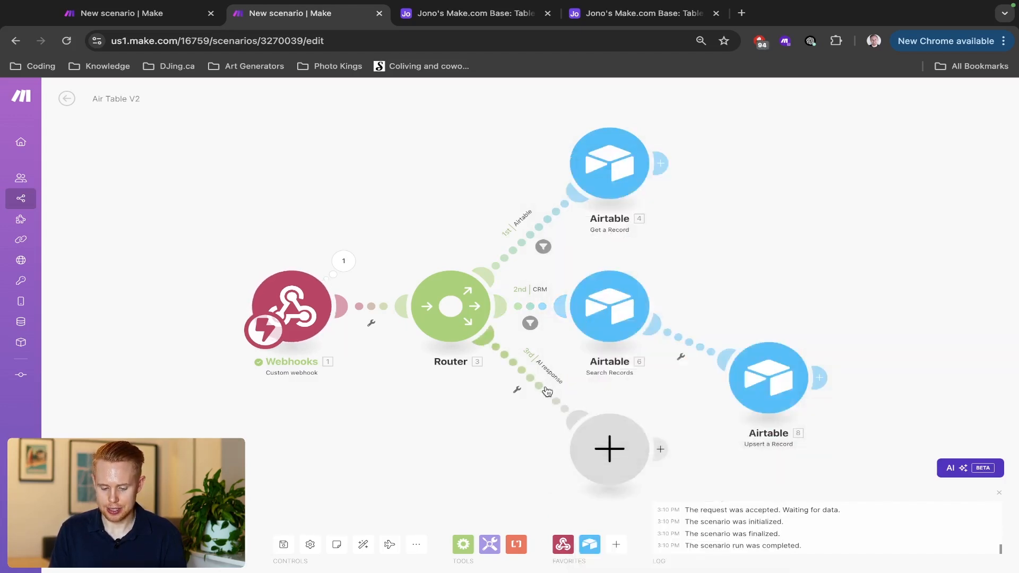
Step: Set the AI response route's filter to require that AI_response exists, and move the Upsert a Record module level with Search Records
left_click(547, 394)
left_click(619, 399)
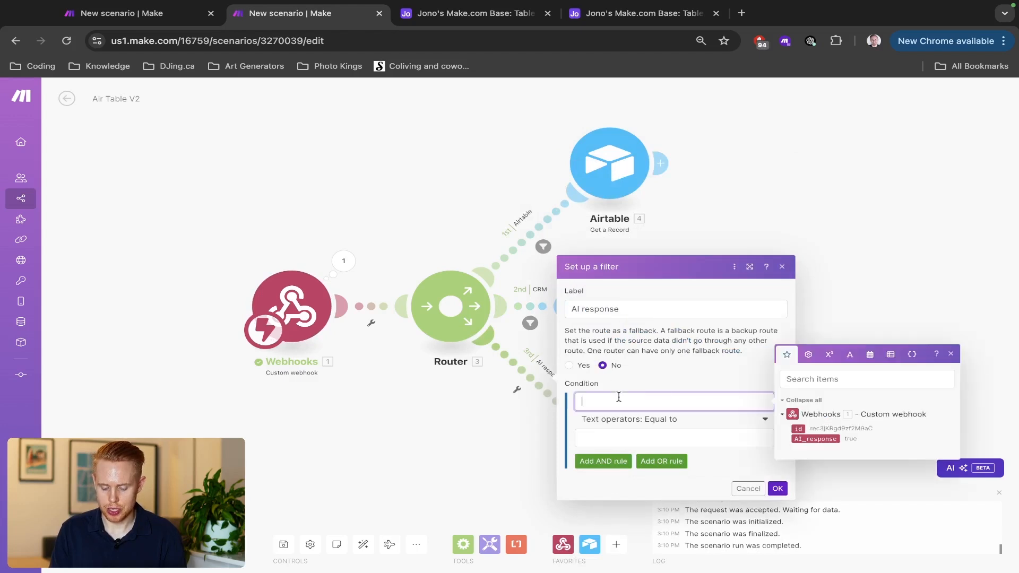
left_click(816, 439)
left_click(669, 420)
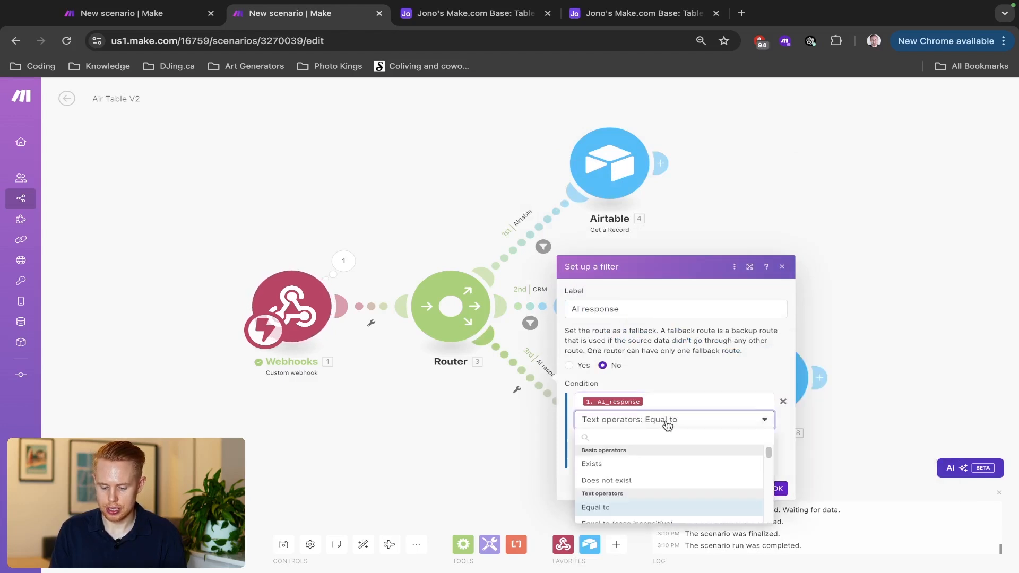
left_click(643, 464)
left_click(777, 470)
left_click_drag(806, 251, 762, 180)
left_click_drag(726, 298, 733, 228)
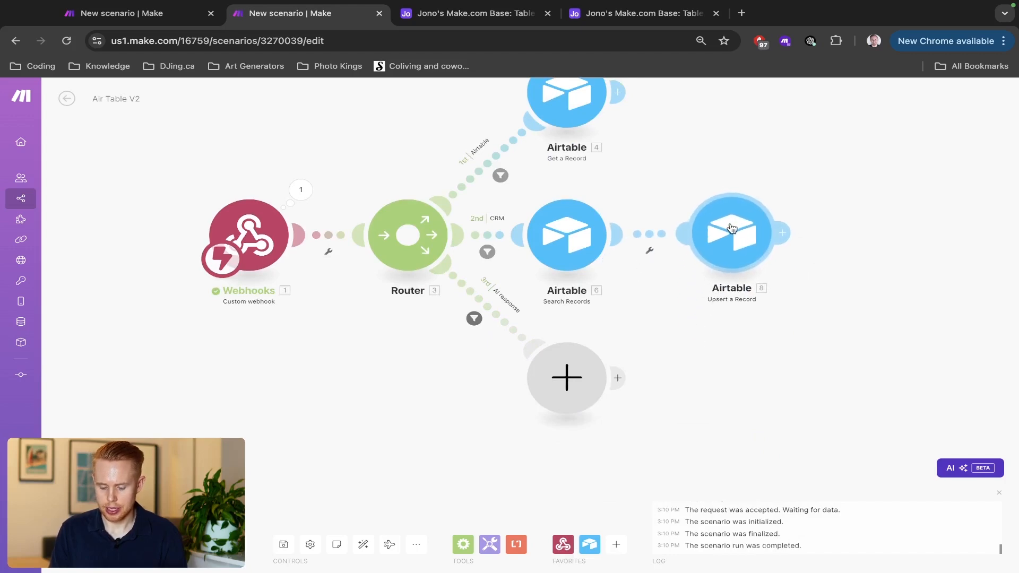
left_click(560, 378)
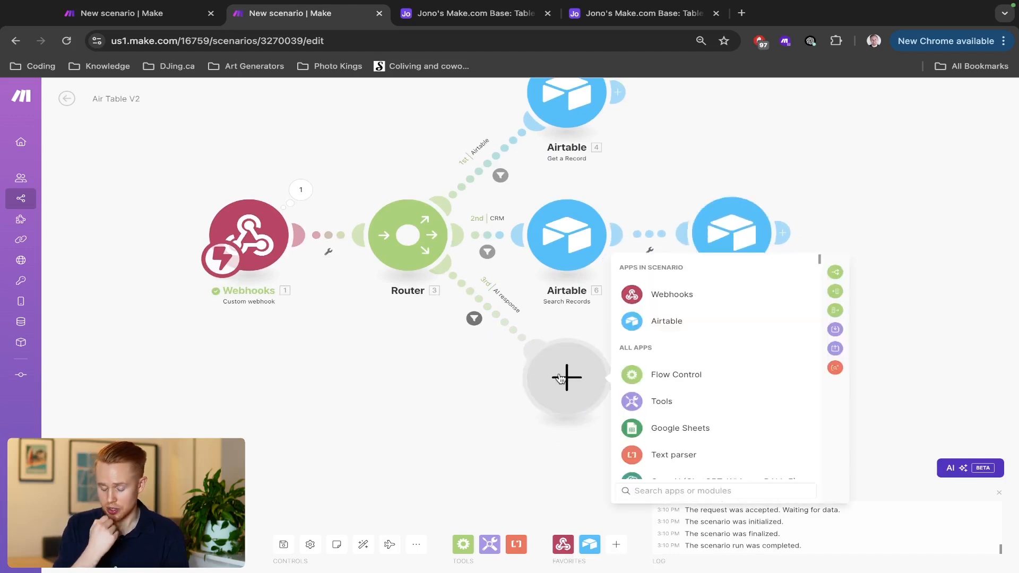
left_click(664, 322)
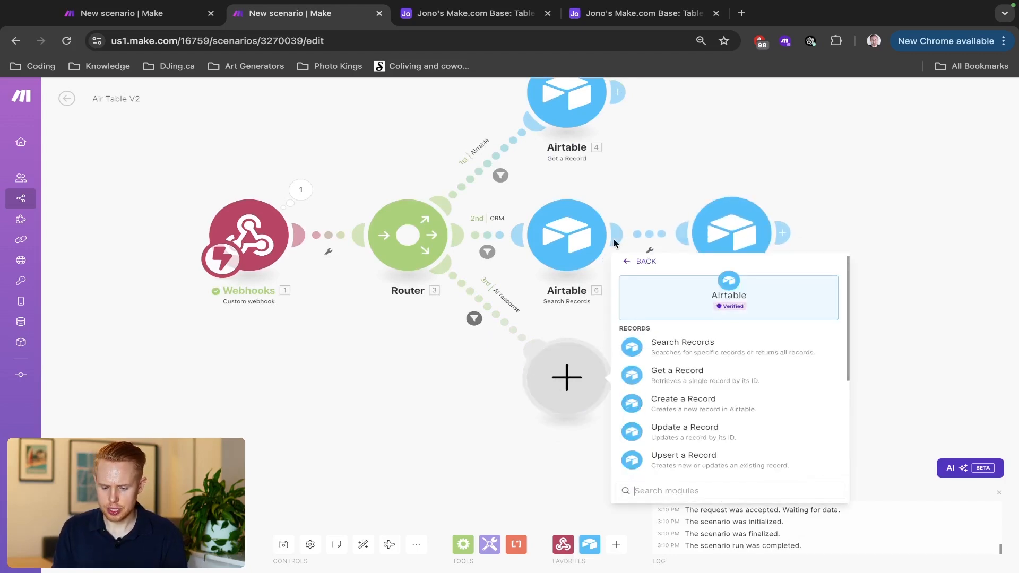
left_click(617, 184)
Step: Clone the Airtable route's Get a Record module onto the AI response route in place of the empty module, and auto-align the scenario
right_click(554, 92)
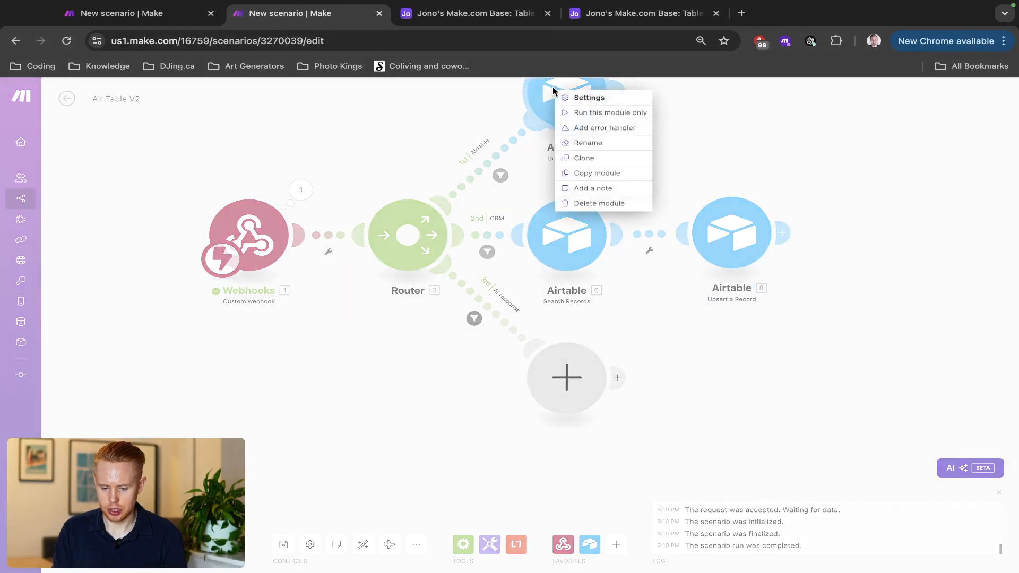
left_click(616, 159)
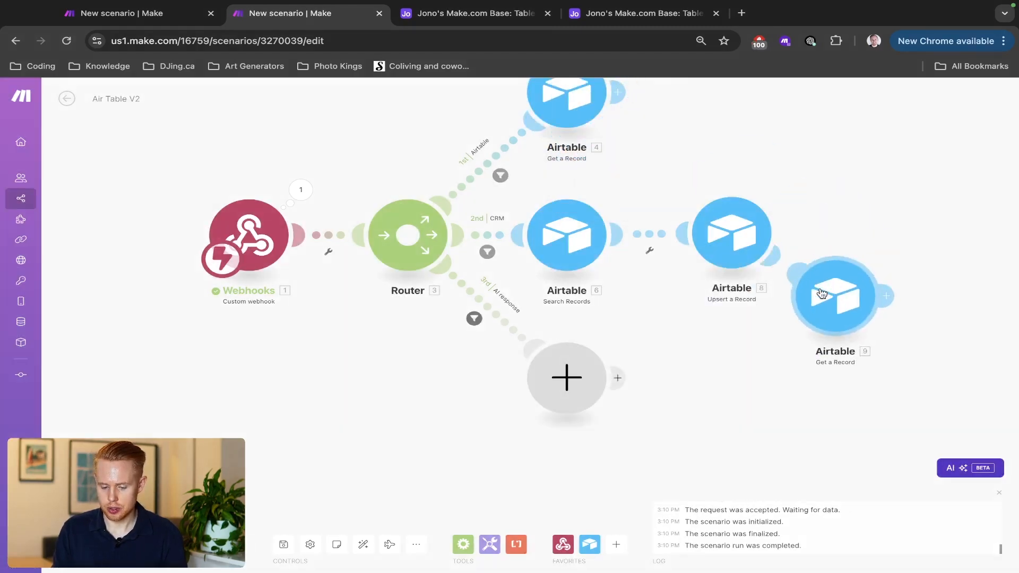
left_click(727, 364)
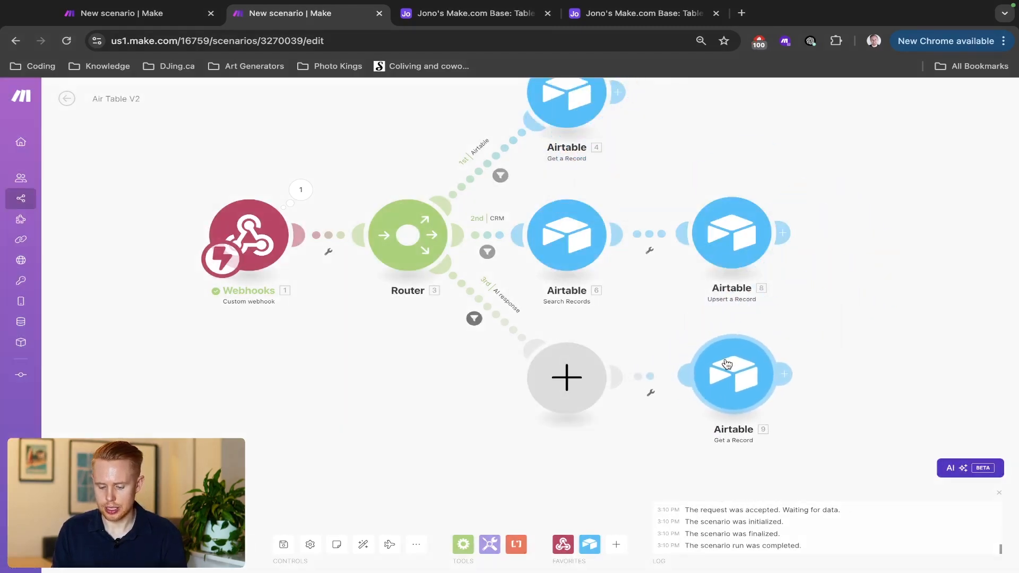
right_click(567, 375)
left_click(610, 395)
left_click(363, 544)
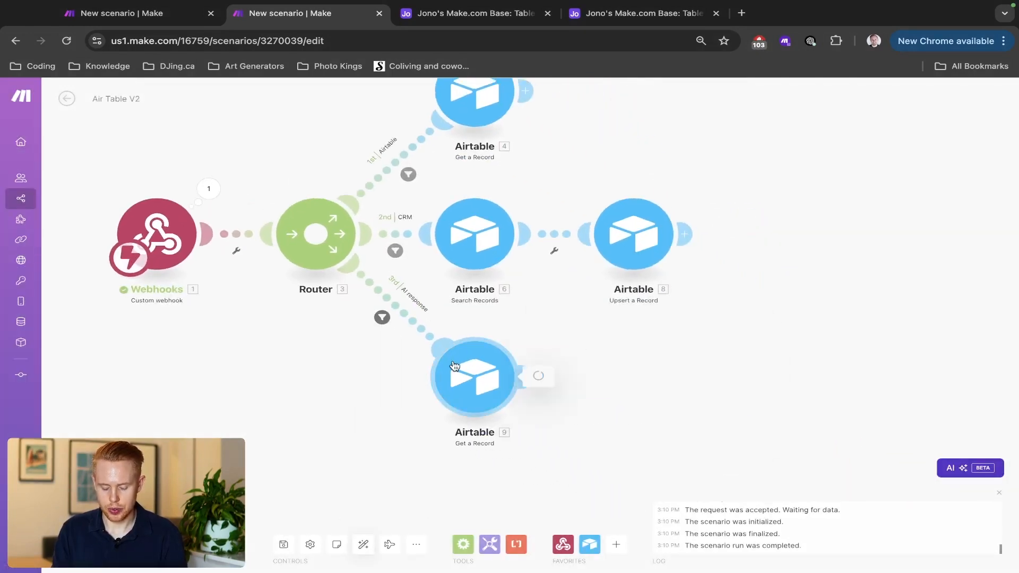
left_click(510, 377)
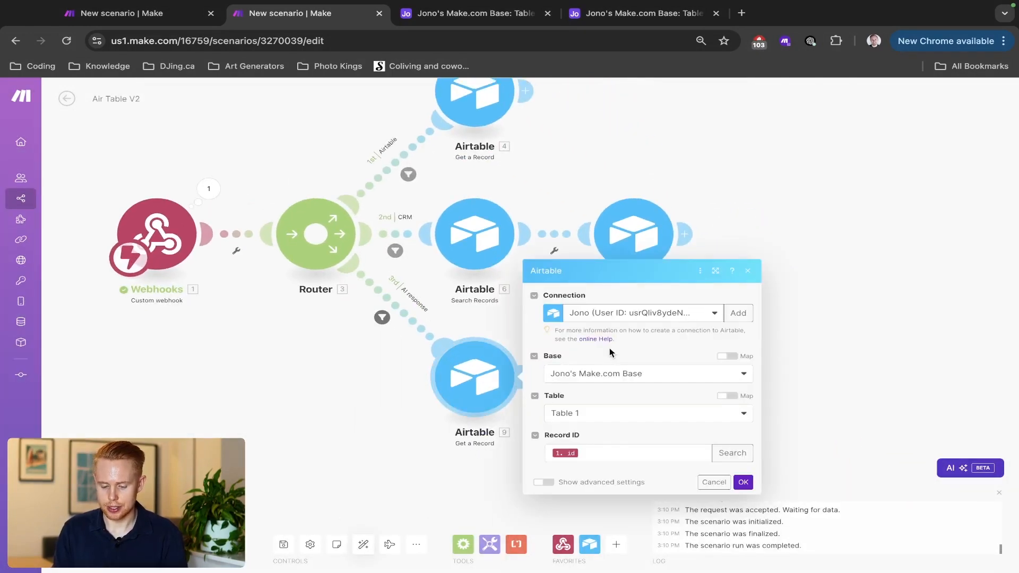
left_click(714, 482)
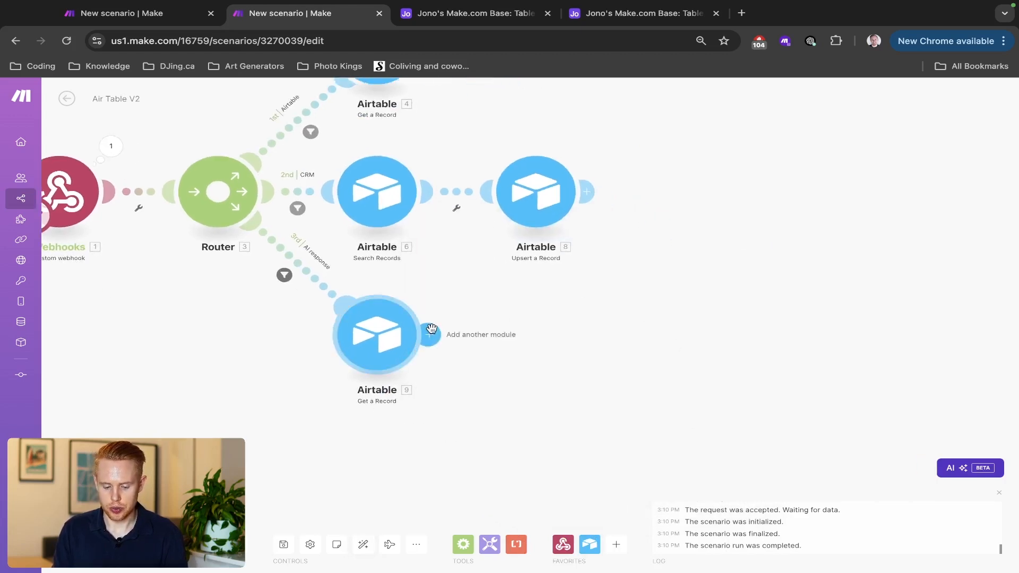
Step: Add an OpenAI Create a Completion (Prompt) module after Get a Record on the AI response route
left_click(428, 334)
scroll(642, 352, "down", 2)
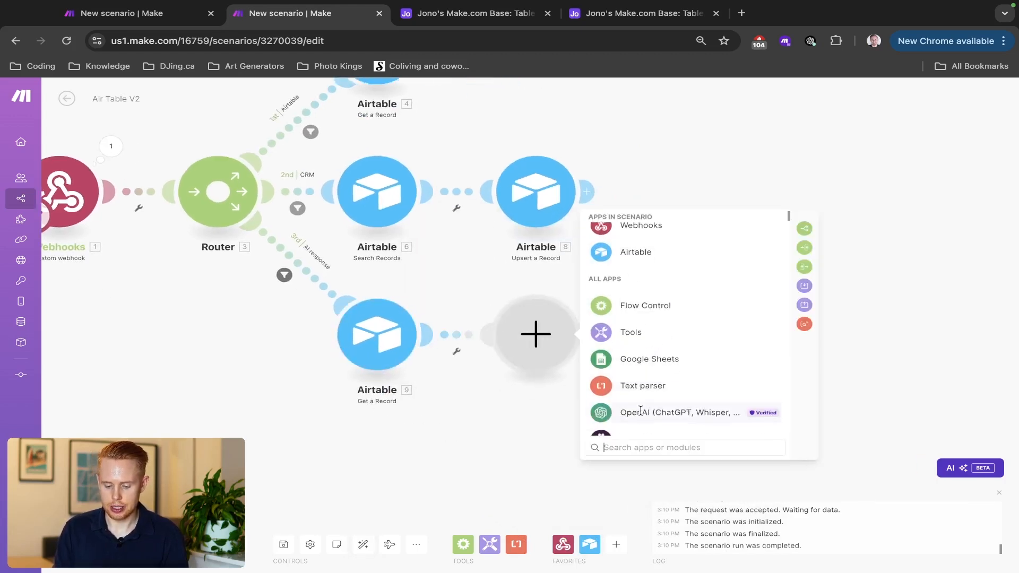
left_click(647, 393)
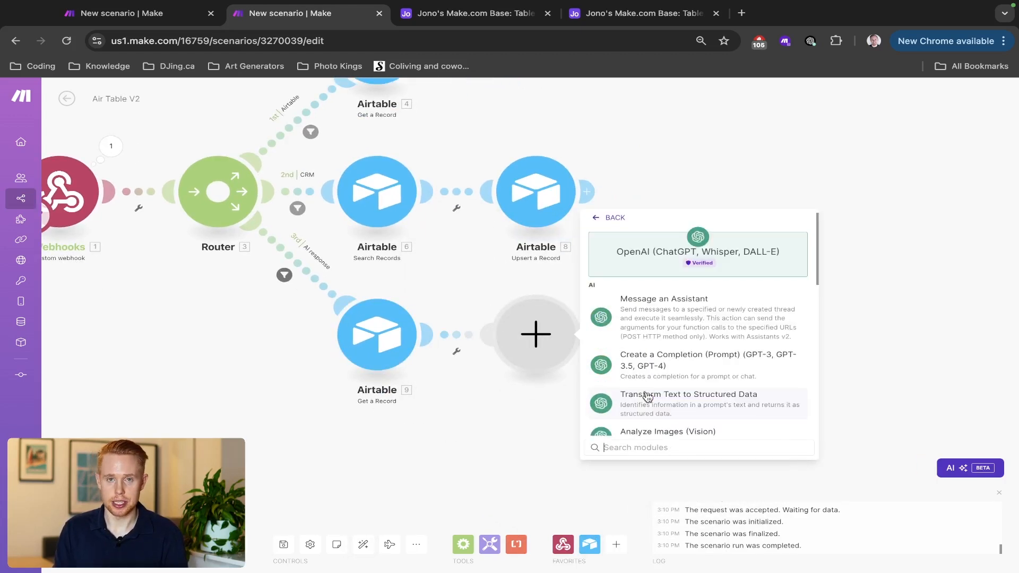
left_click(660, 366)
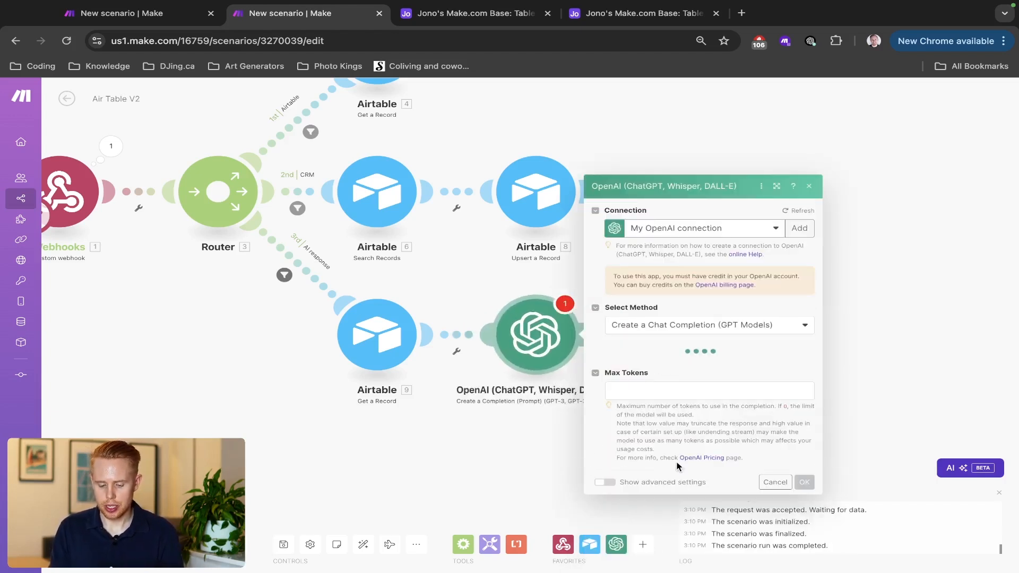
Step: Set the OpenAI module's max tokens to 500 and its model to gpt-4o-mini (system)
left_click(662, 393)
type("500")
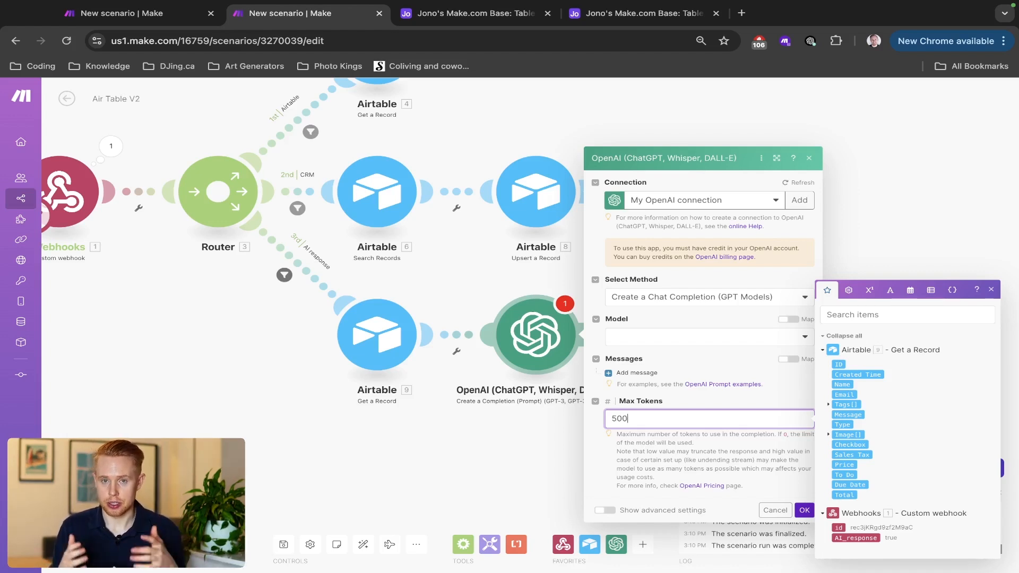
left_click(695, 399)
left_click(659, 340)
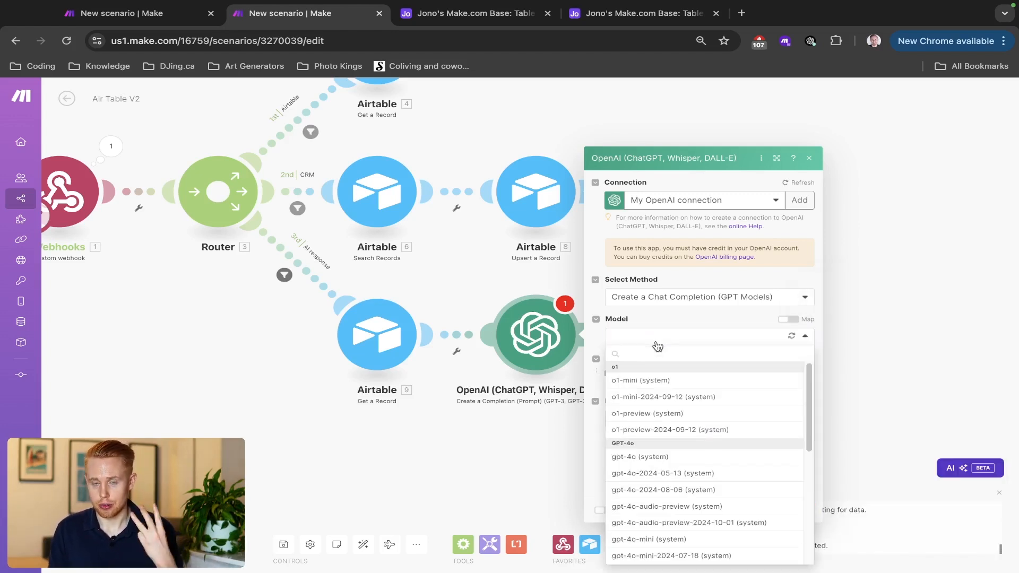
left_click(665, 541)
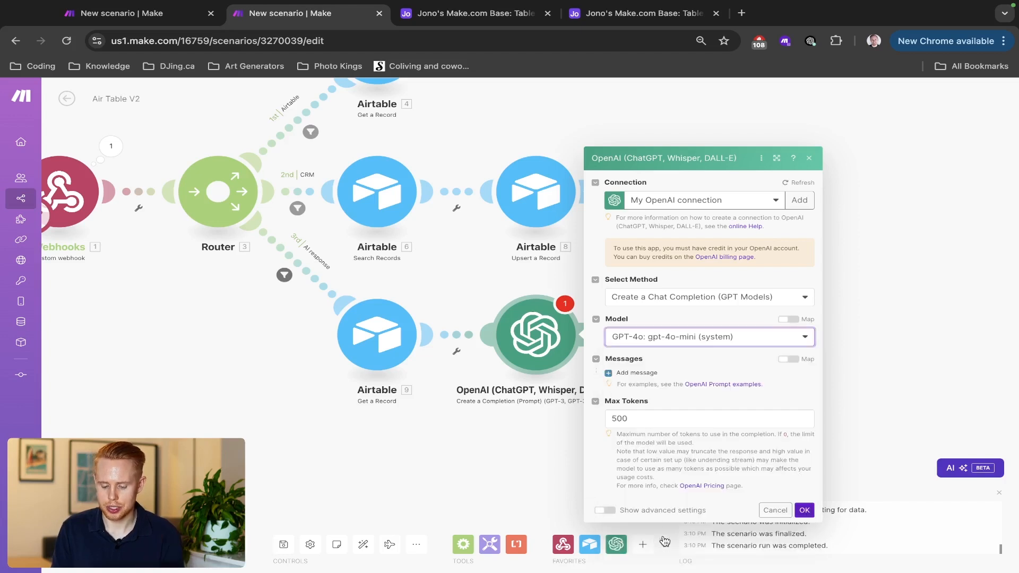
Step: Add three messages to the OpenAI module with the roles User, Assistant and System, in that order
left_click(637, 374)
left_click(659, 339)
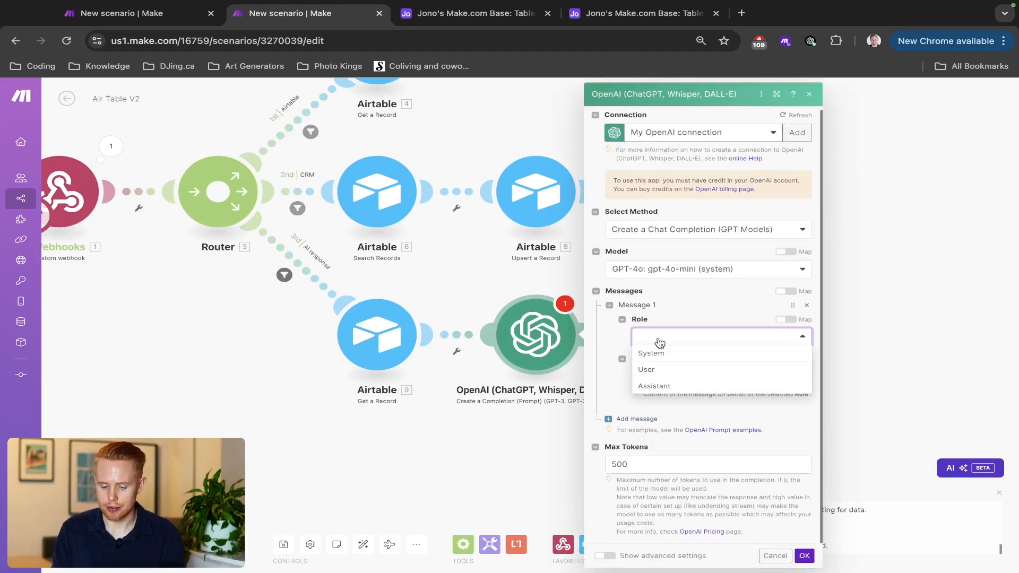
left_click(656, 370)
left_click(632, 420)
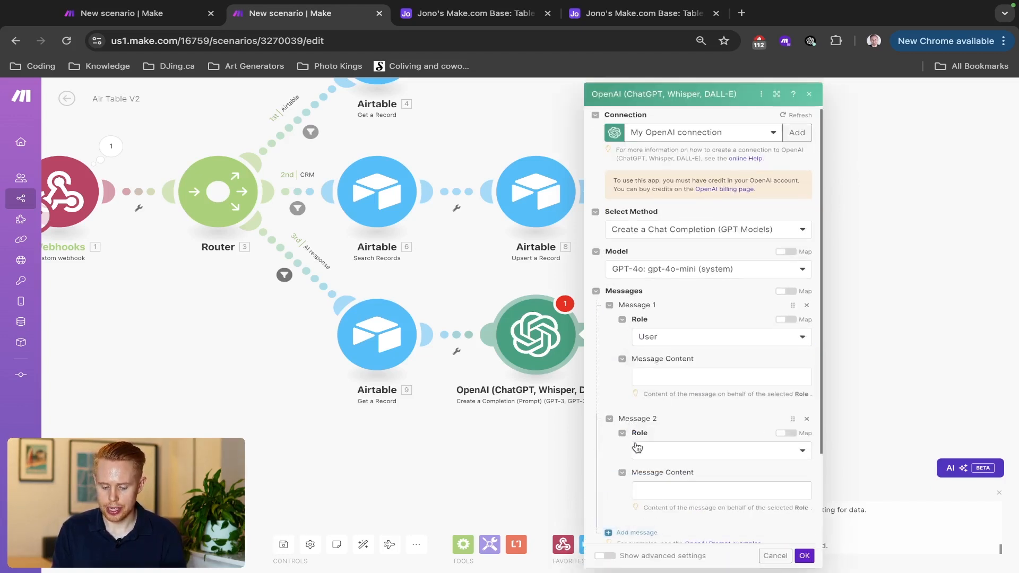
left_click(642, 451)
left_click(654, 481)
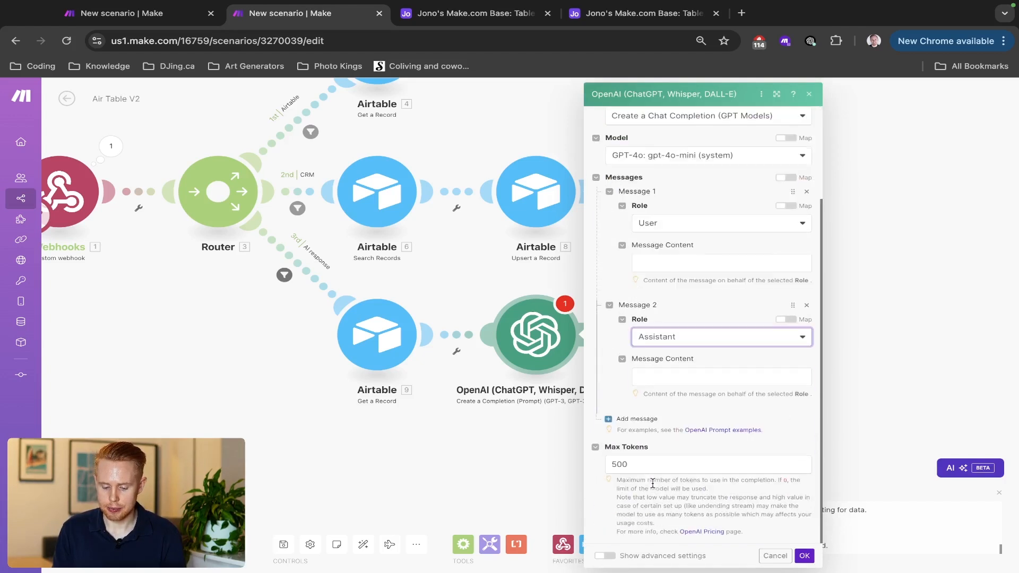
left_click(634, 419)
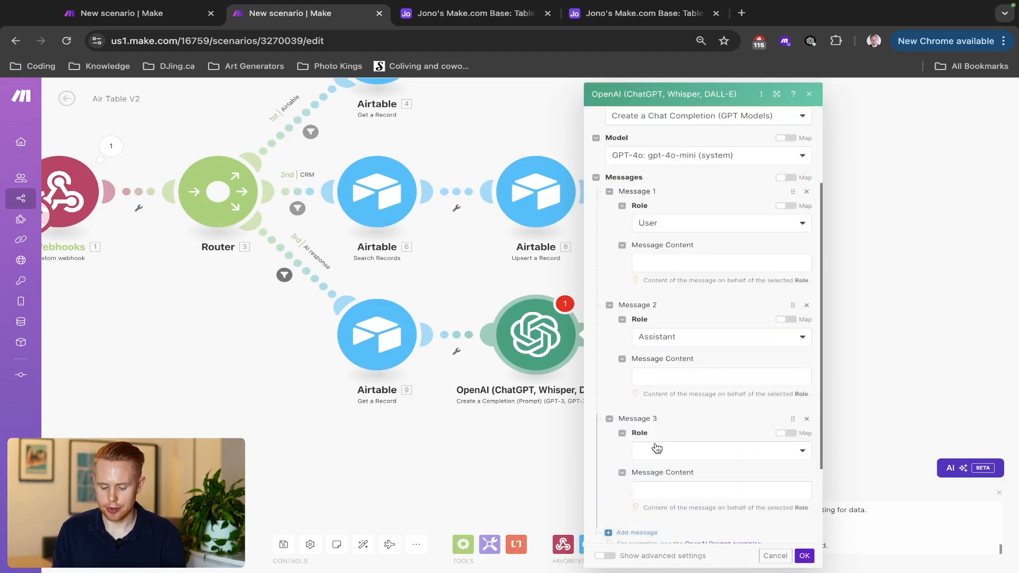
left_click(658, 450)
left_click(653, 450)
scroll(690, 340, "up", 3)
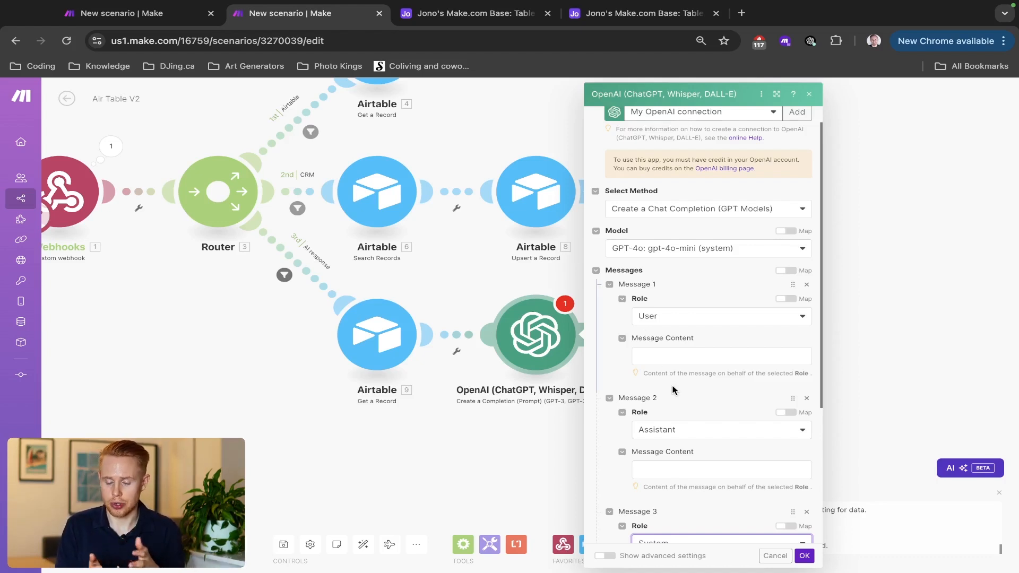
scroll(674, 399, "down", 1)
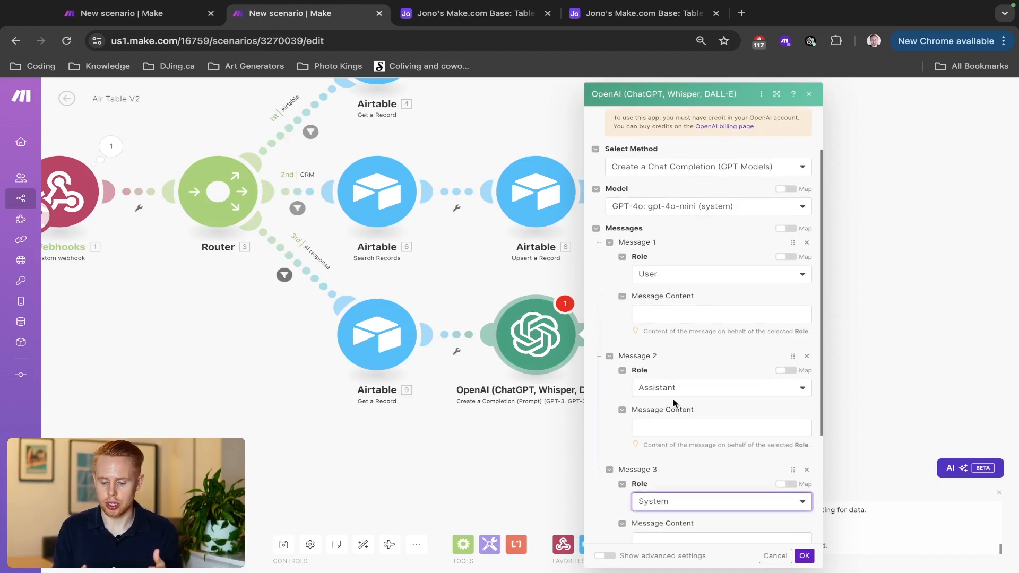
Step: Set the User message to "Please classify this as a lead or a customer service inquiry:" followed by the Message field from Airtable's Get a Record
left_click(666, 315)
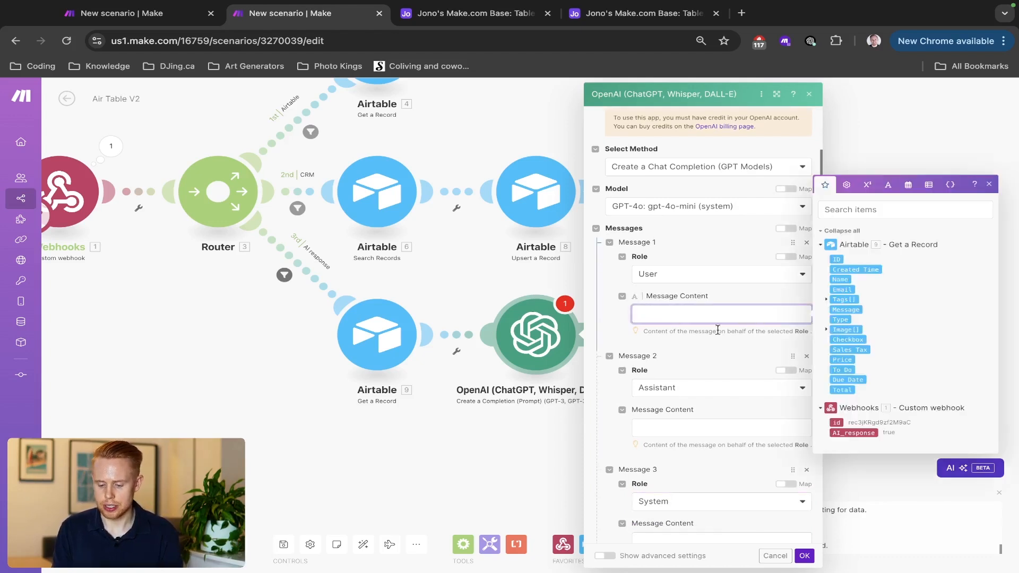
type("Please class")
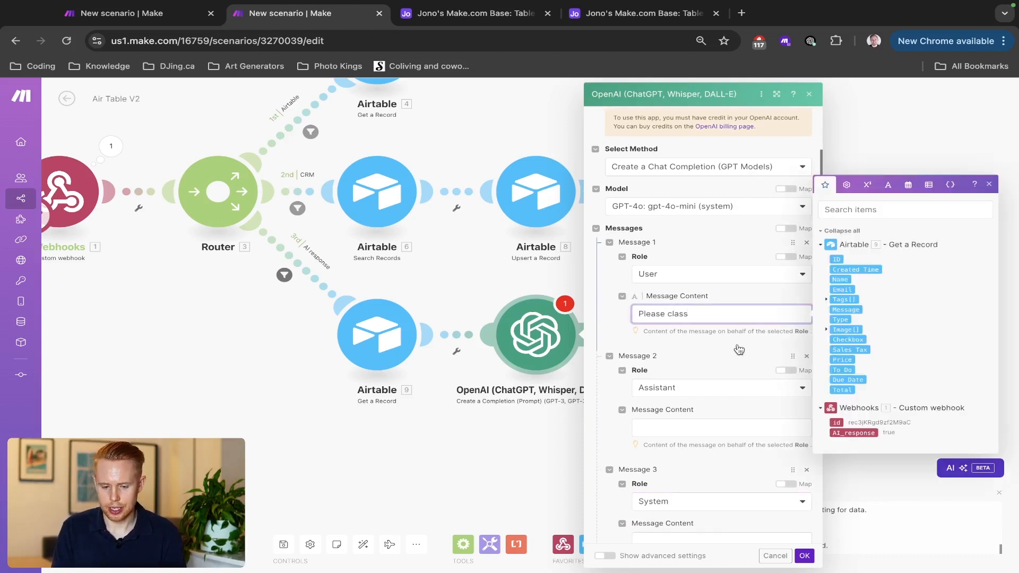
key("ctrl+Tab")
key("ctrl+Tab")
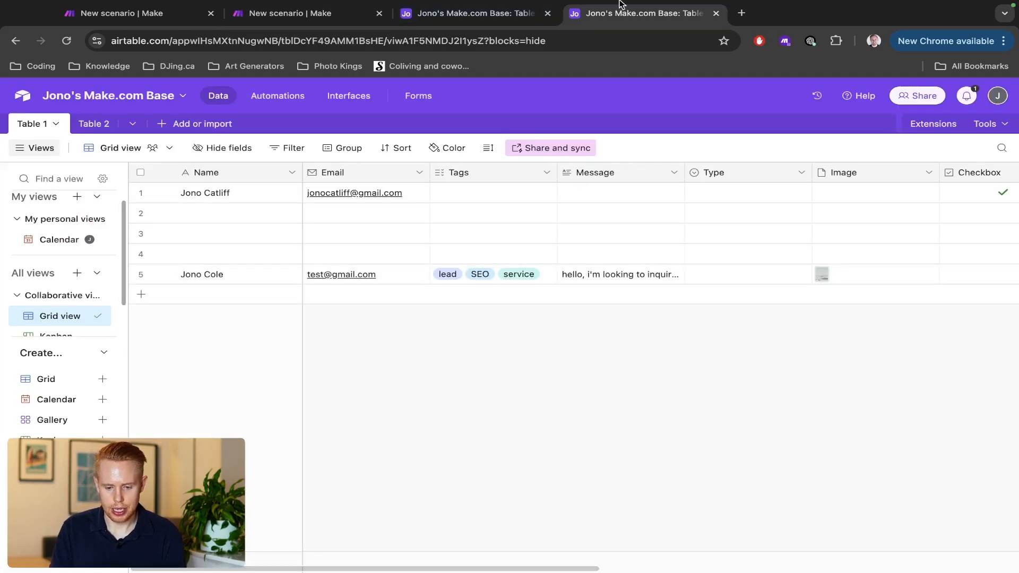
left_click(472, 13)
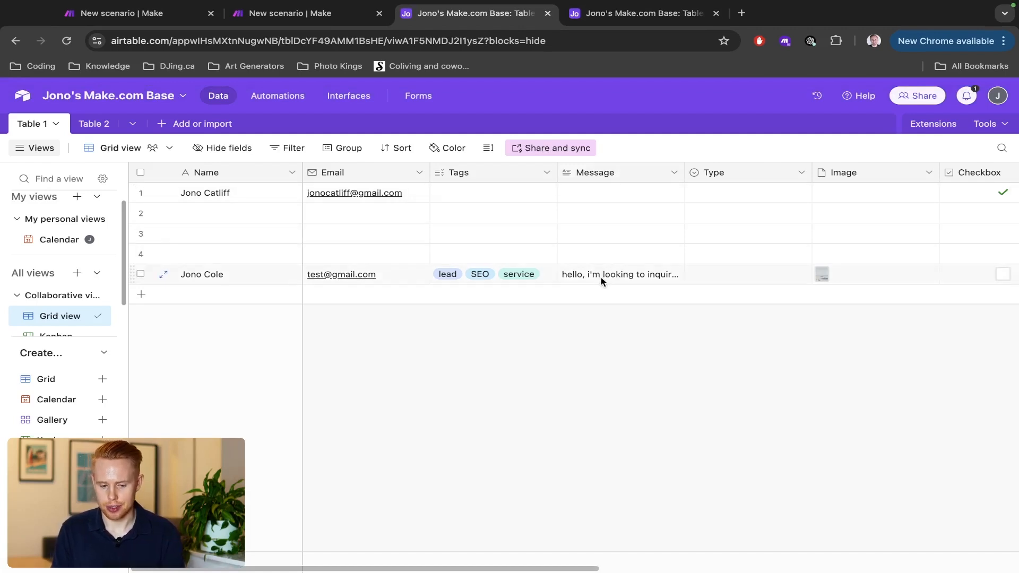
key("ctrl+shift+Tab")
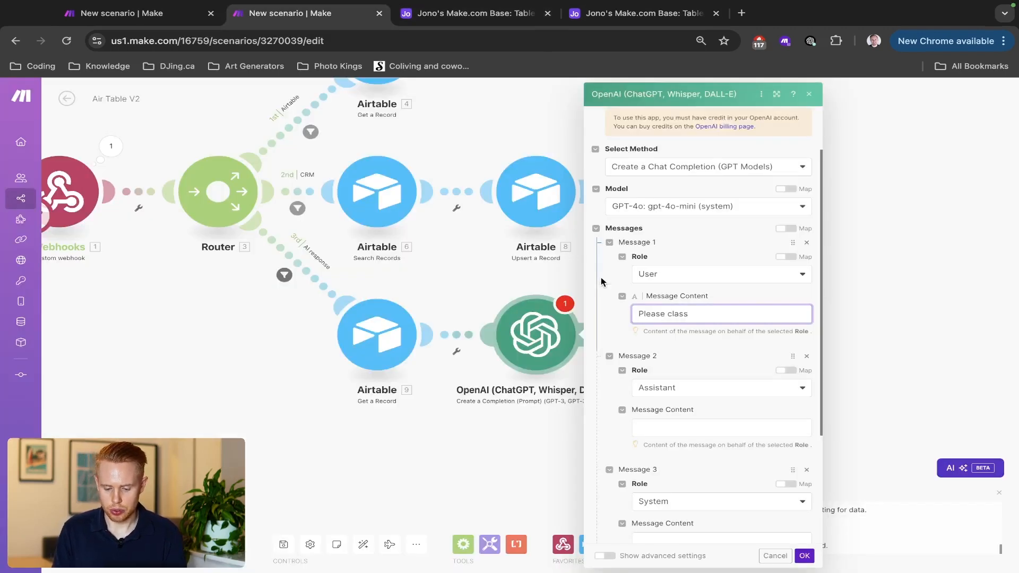
type("ify this as a lead or")
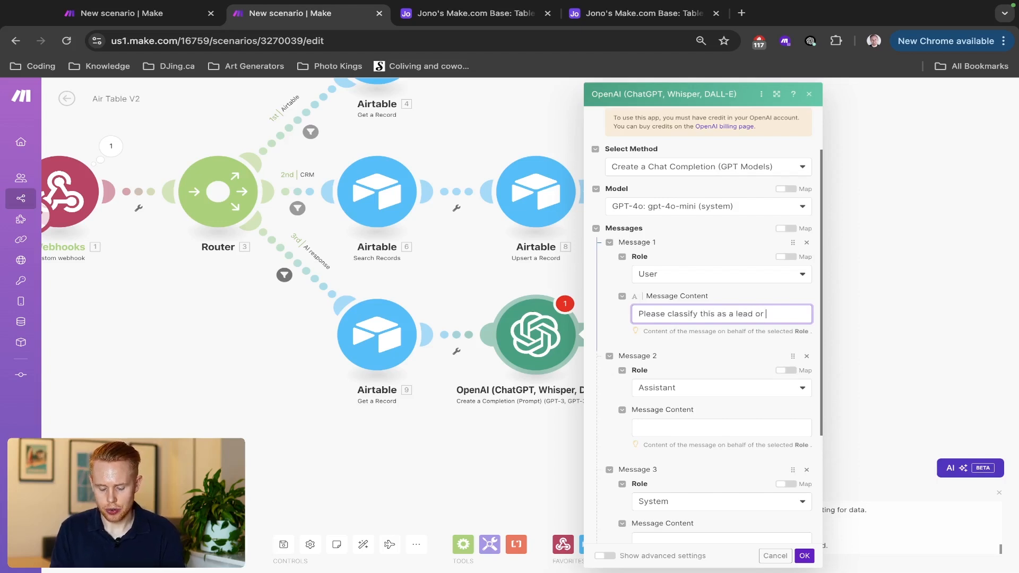
type(" a customer service")
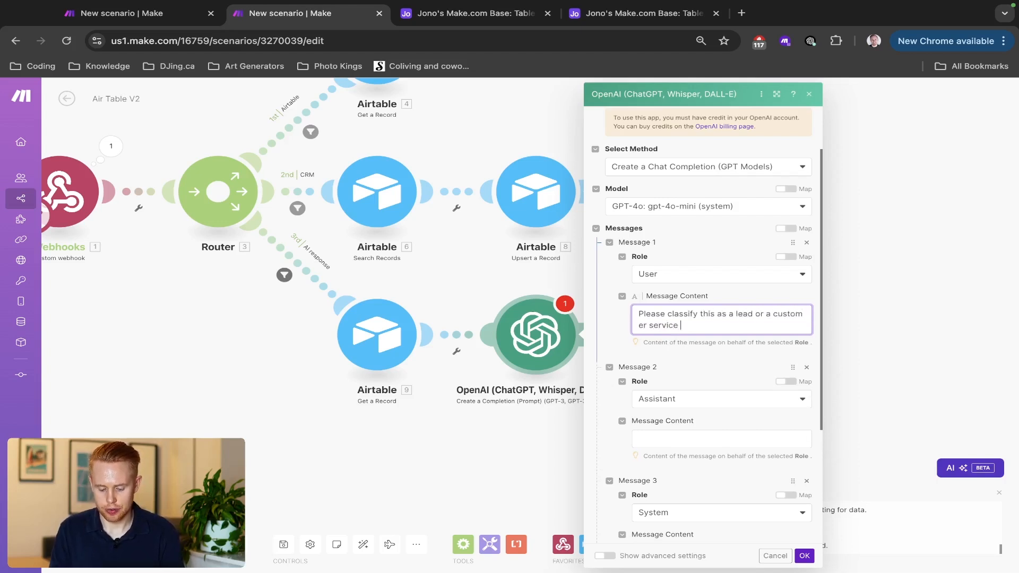
type(" inquiry:")
key("Return")
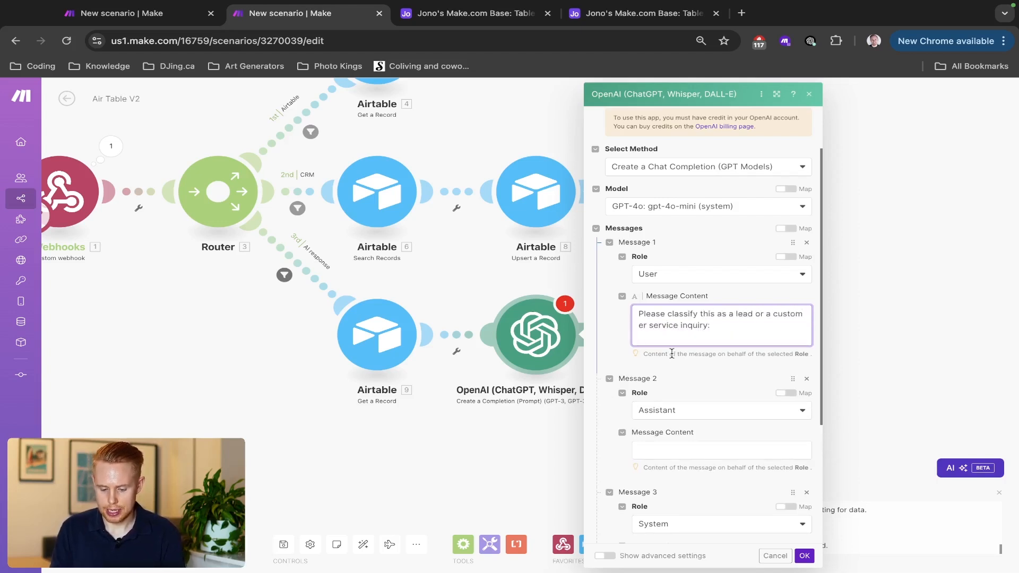
left_click(672, 336)
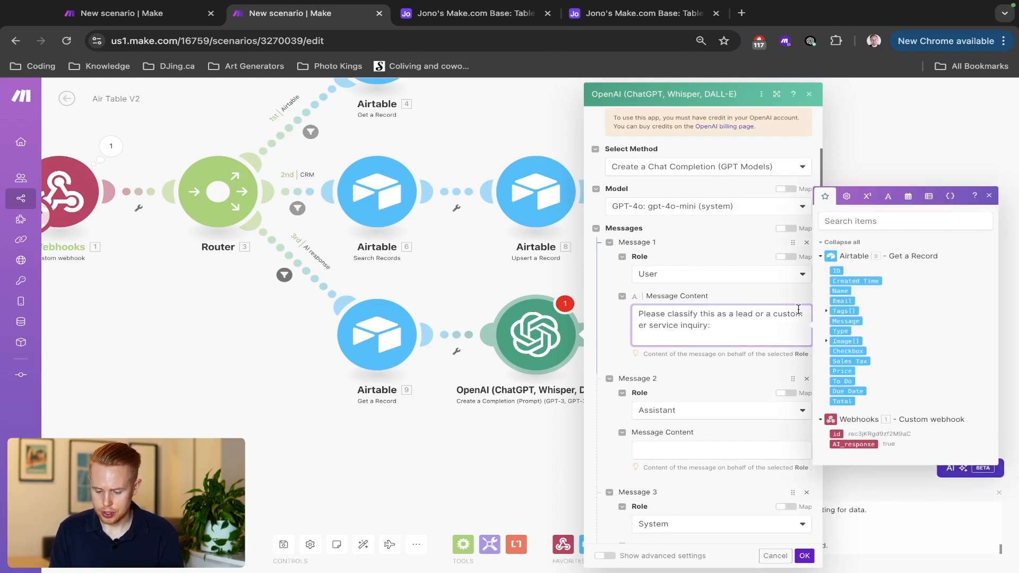
left_click(840, 322)
Step: Set the Assistant message's content to "customer service" as the example answer
left_click(666, 450)
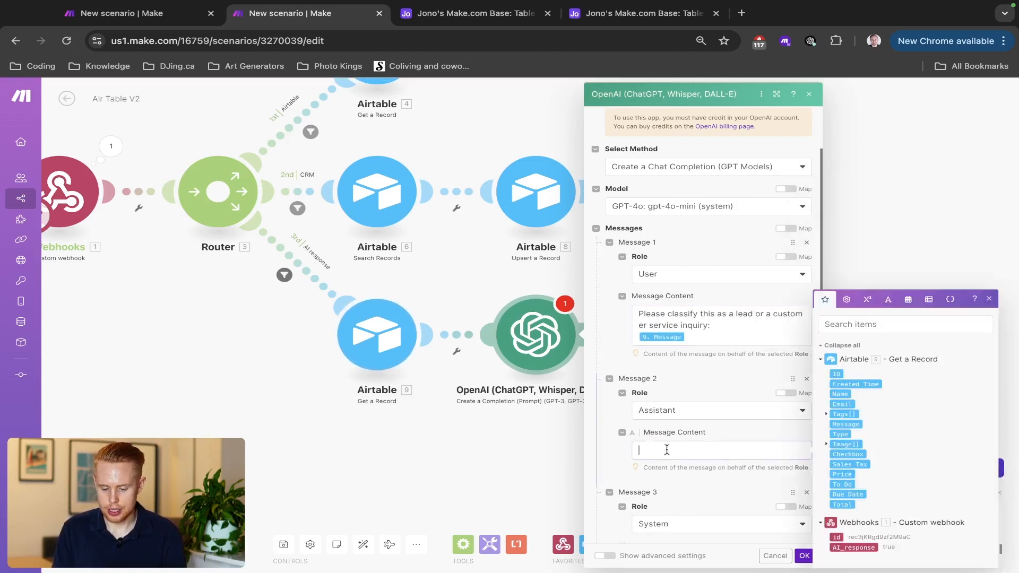
type("customer service")
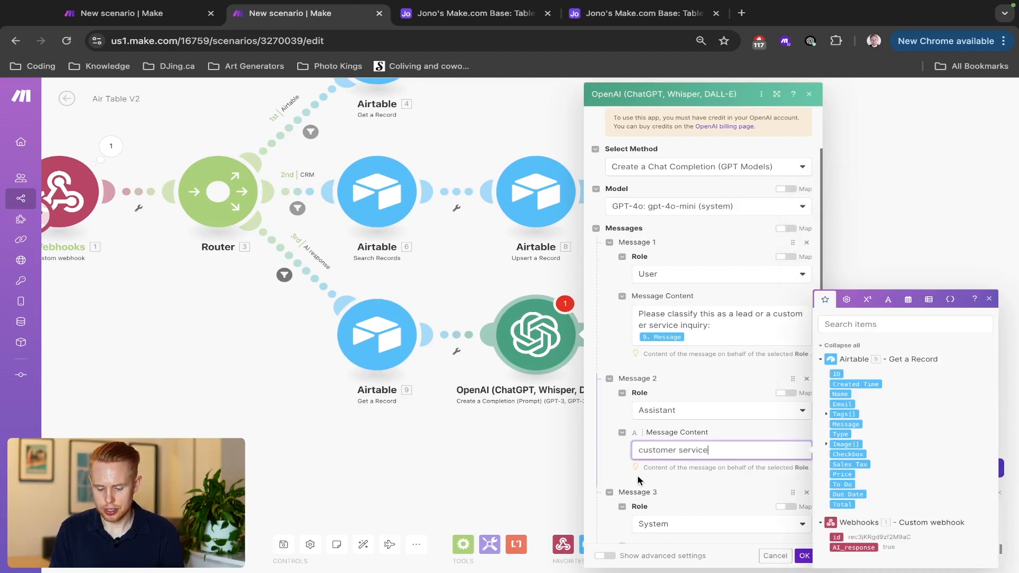
scroll(638, 476, "down", 4)
Step: Set the System message to "Please do not include intros or outros, just the classification." and save the OpenAI module
left_click(672, 377)
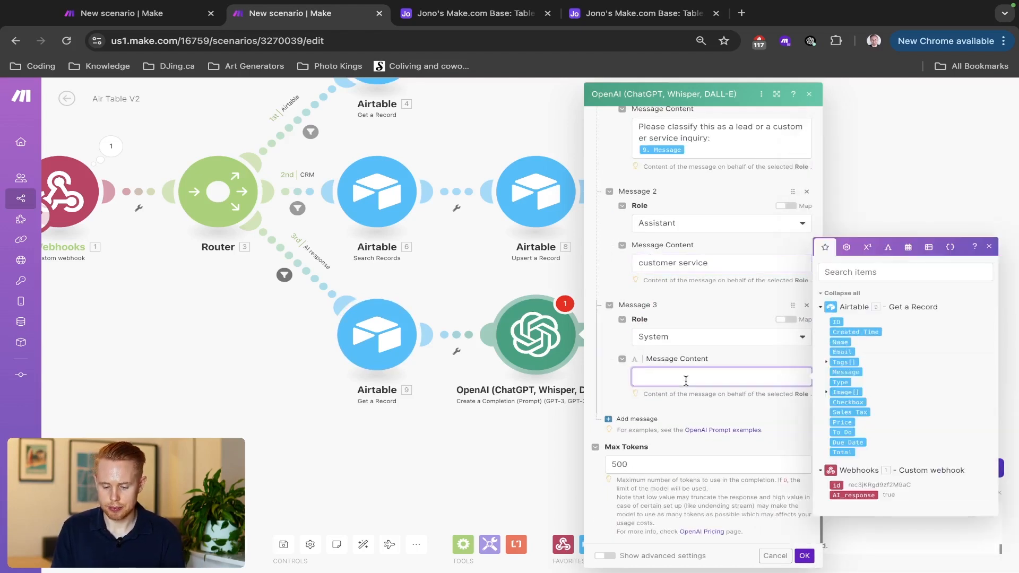
left_click(714, 266)
left_click(636, 376)
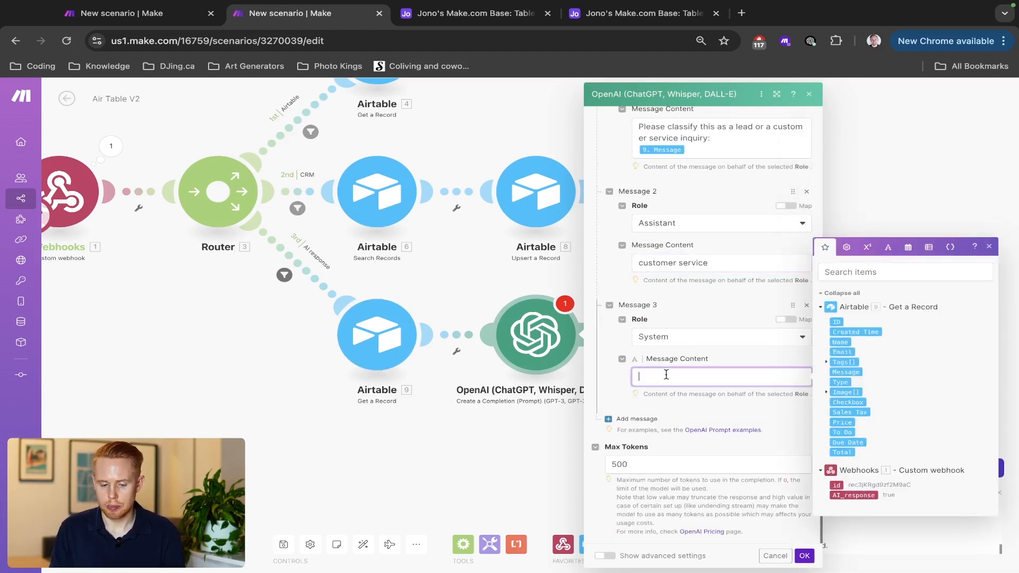
key("ctrl+Tab")
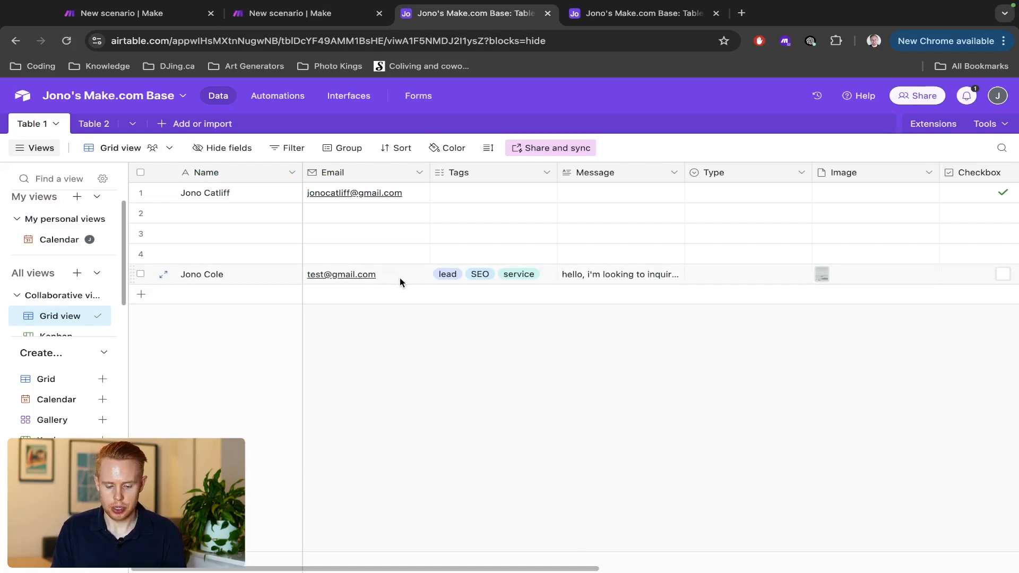
left_click(702, 275)
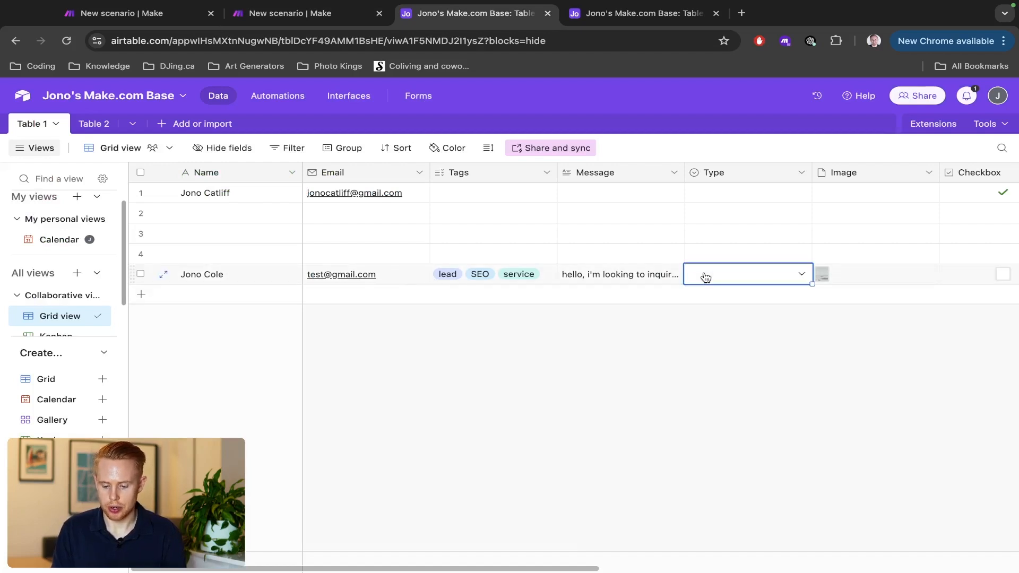
left_click(751, 275)
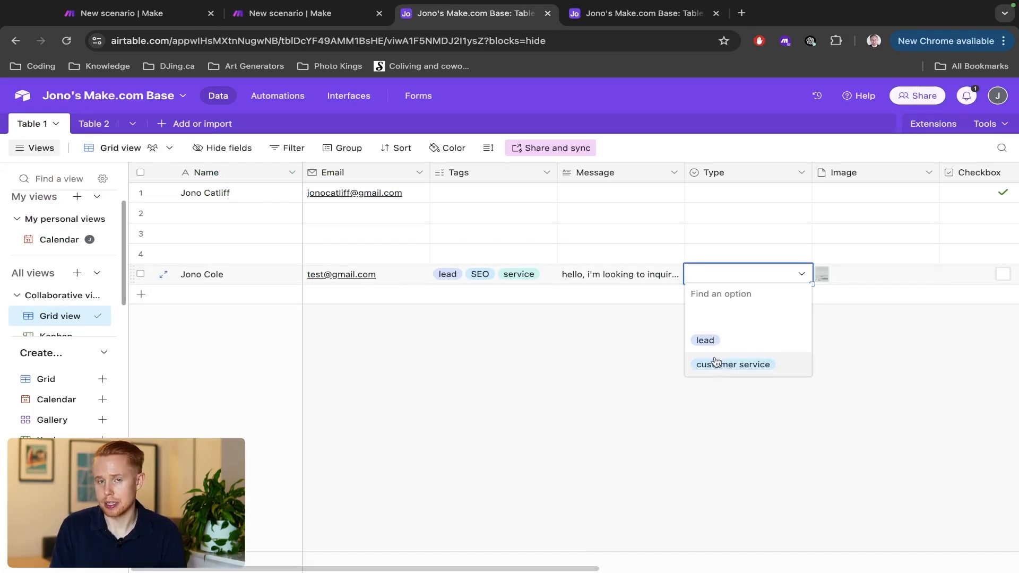
key("ctrl+shift+Tab")
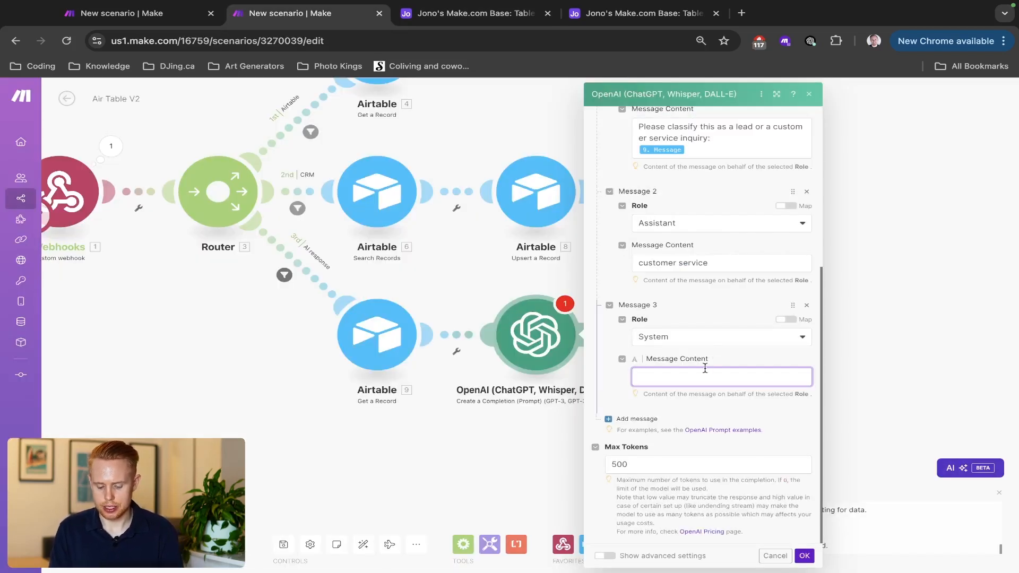
type("pl")
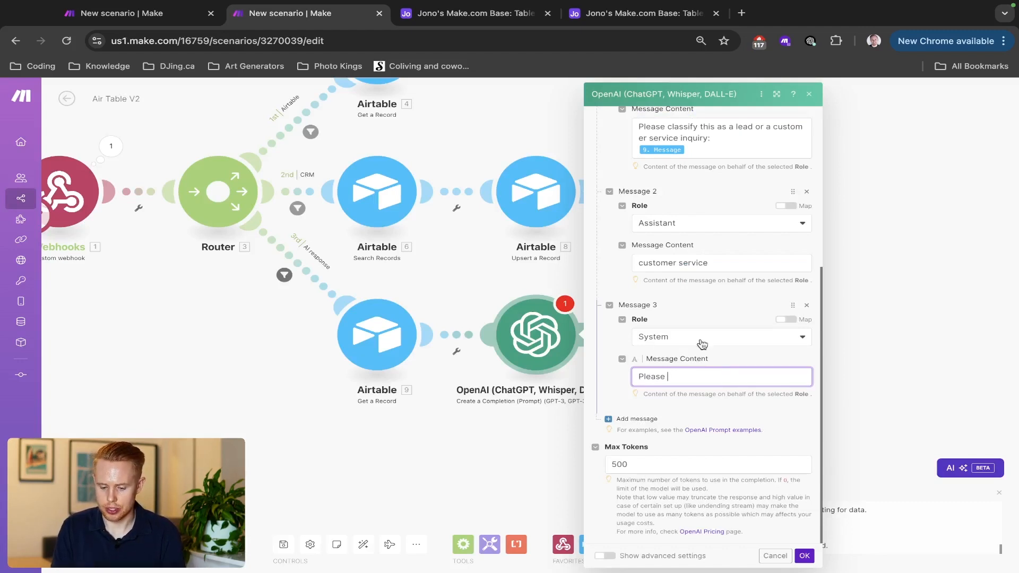
left_click(653, 263)
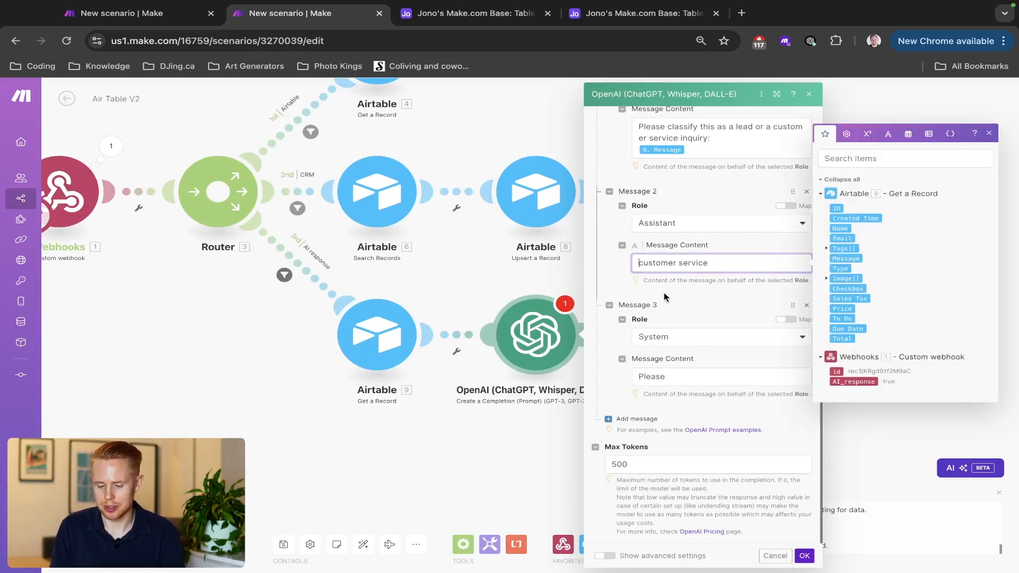
left_click(687, 377)
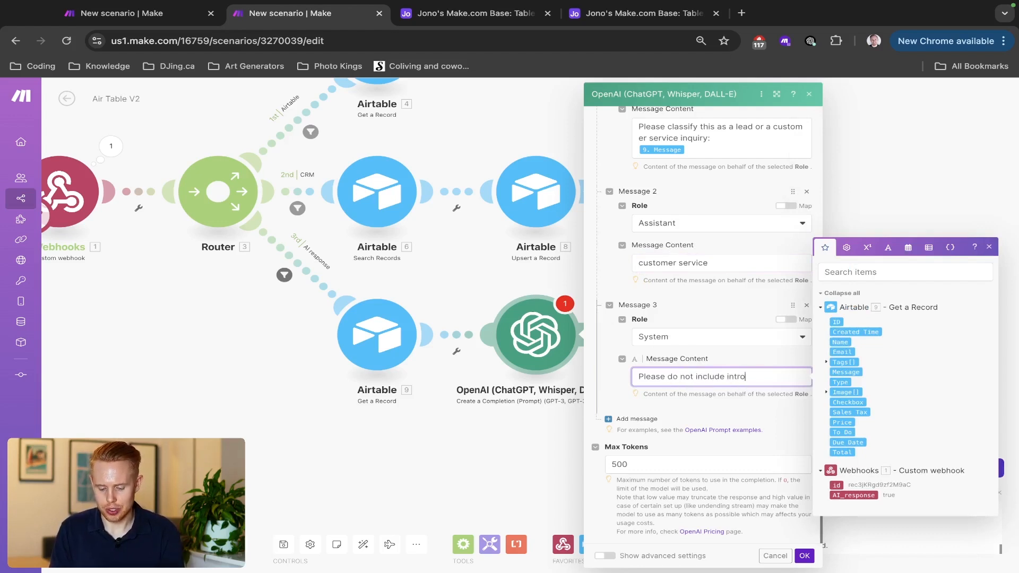
type("do not include intros or outros,")
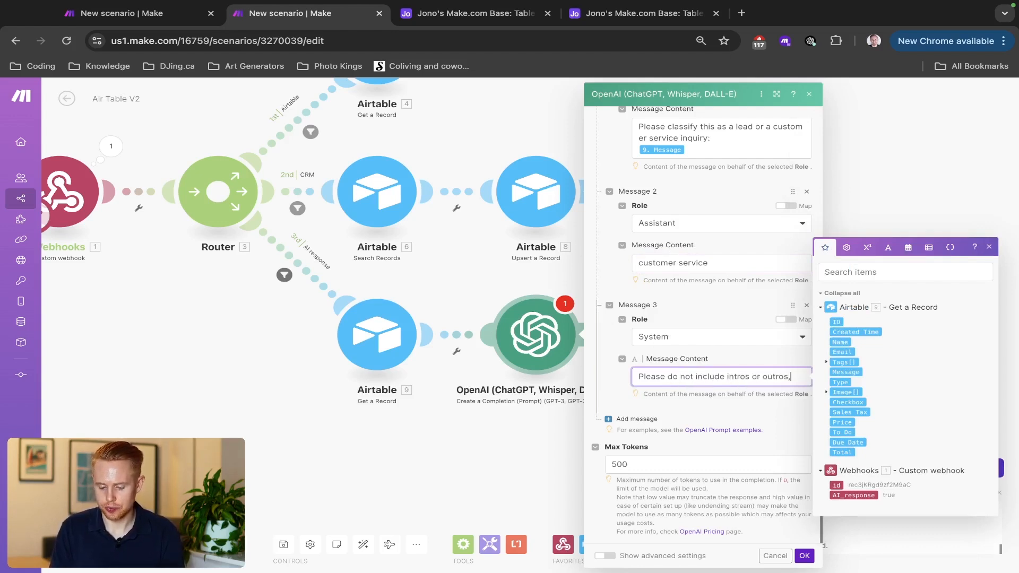
type(" just the classification.")
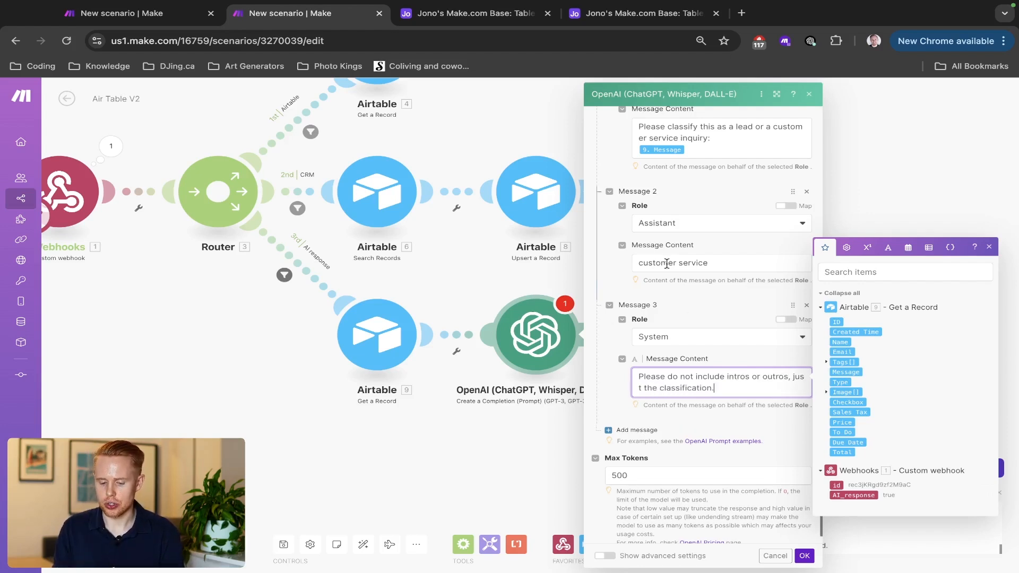
key("ctrl+Tab")
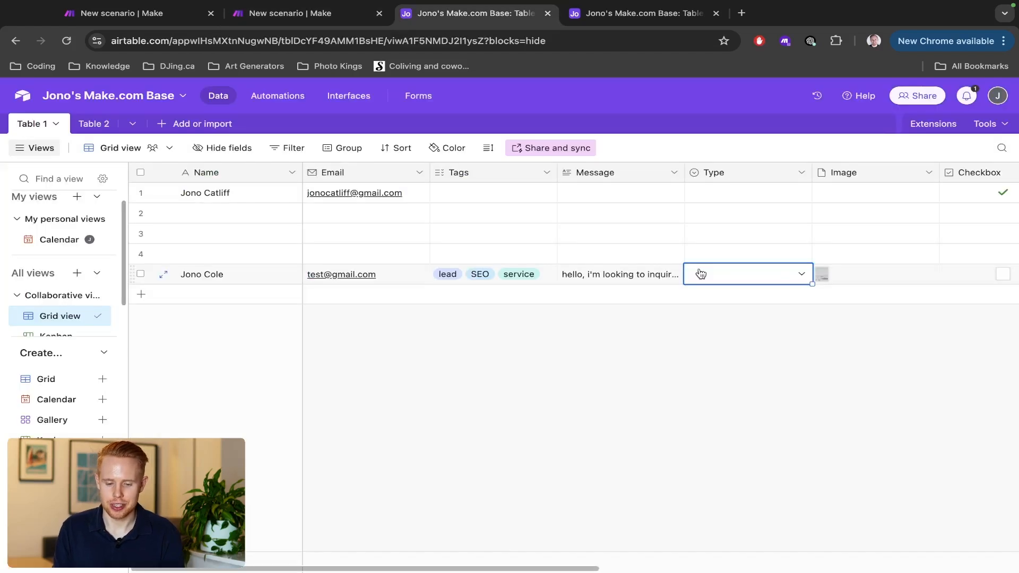
left_click(744, 280)
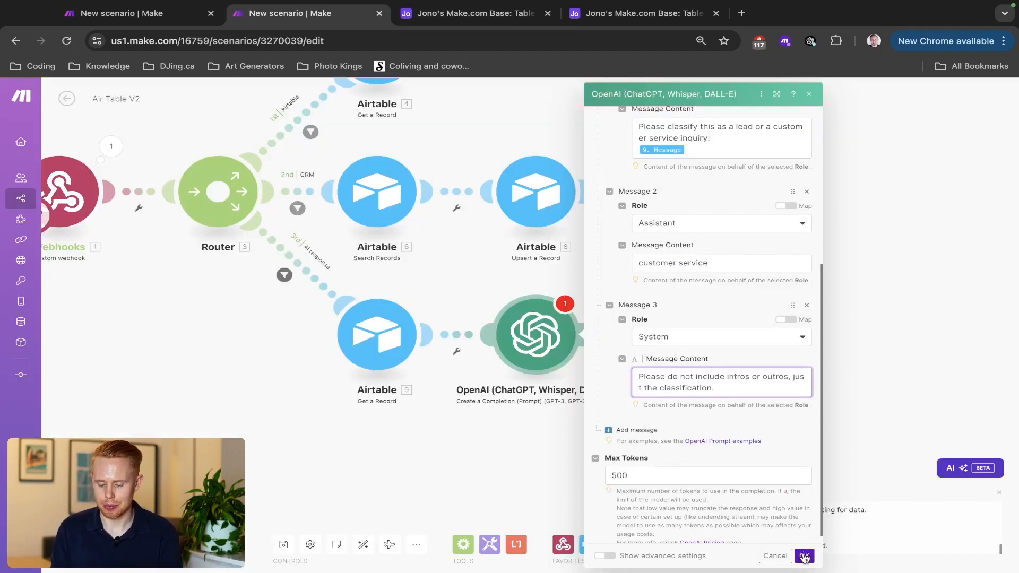
left_click(805, 556)
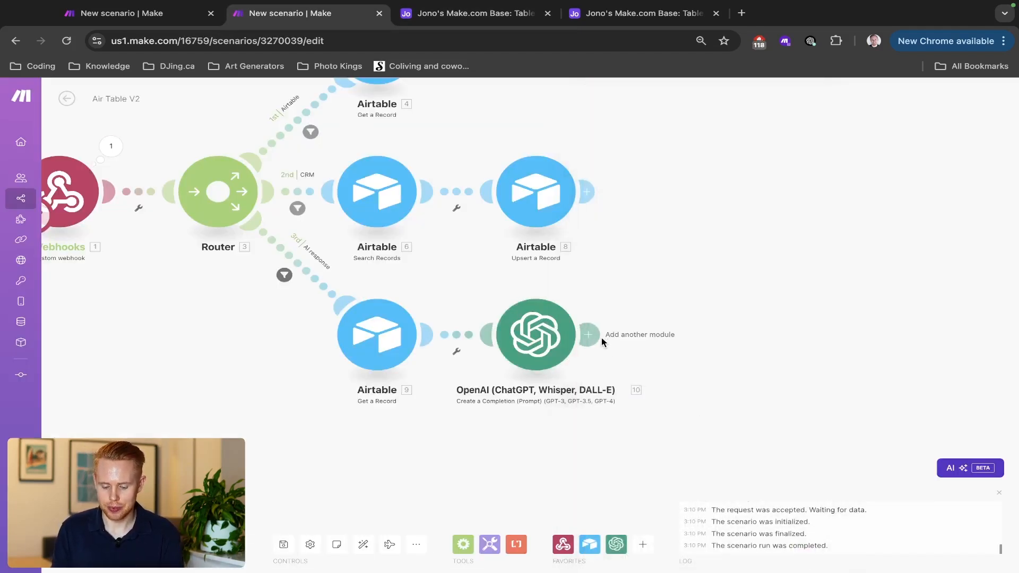
Step: Clone the CRM route's Upsert a Record module, attach it after OpenAI on the AI response route, and open its settings
right_click(532, 191)
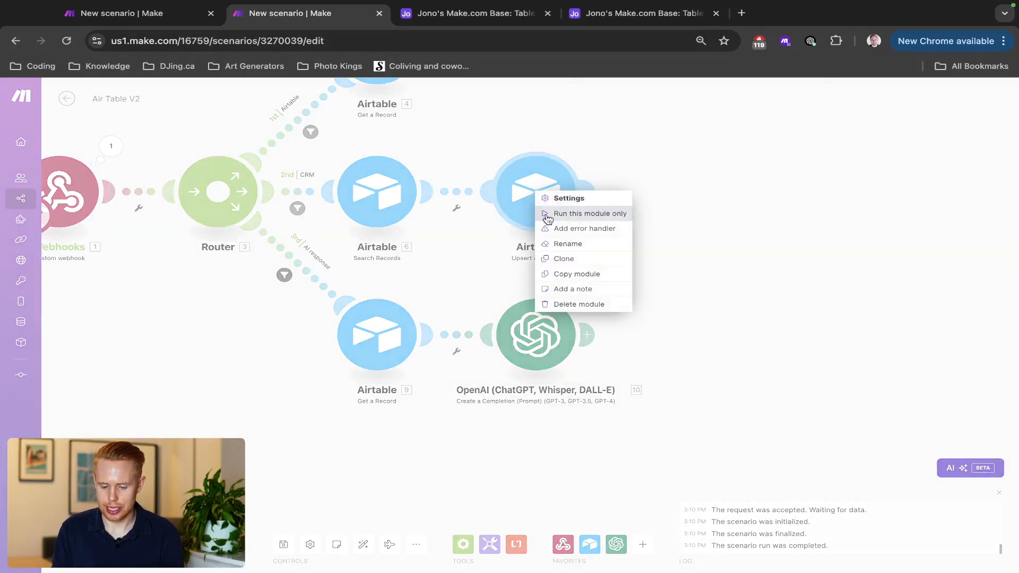
left_click(564, 259)
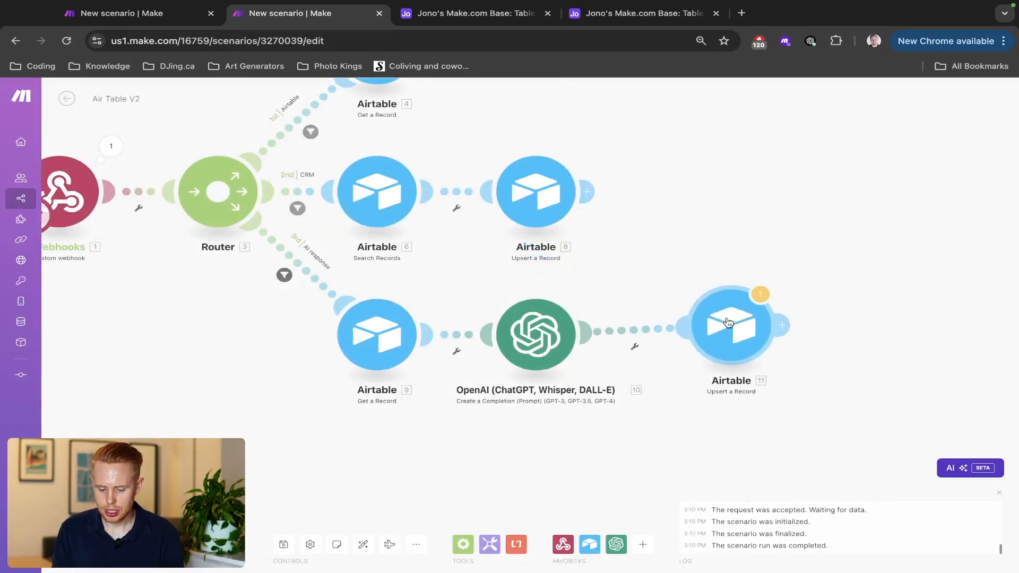
left_click(691, 335)
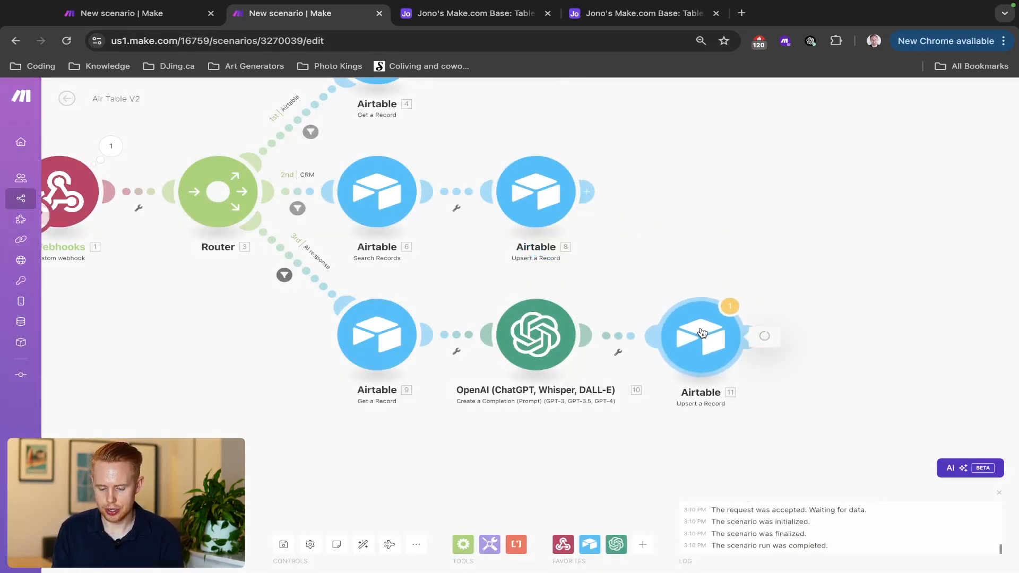
left_click(702, 333)
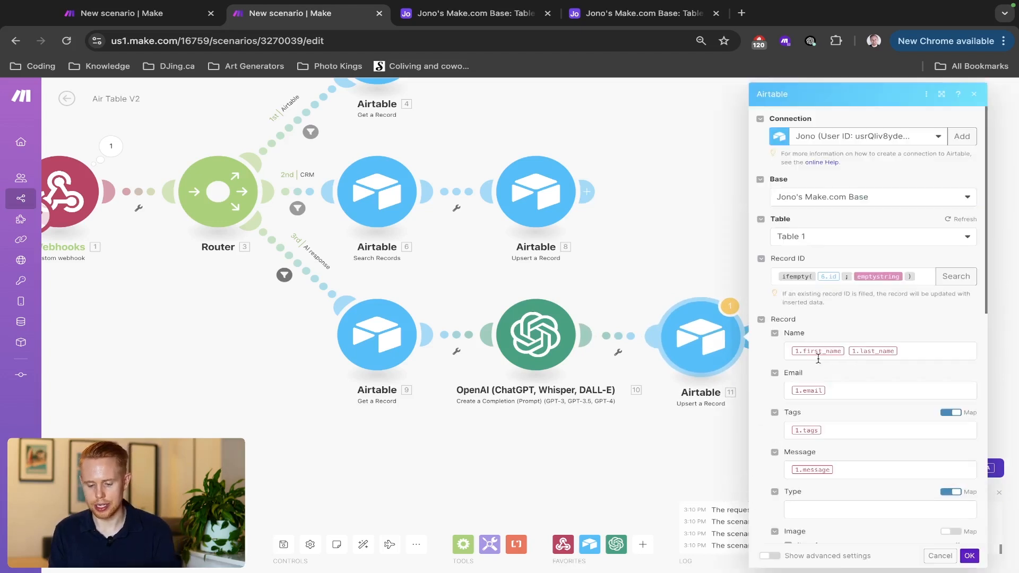
Step: Replace the ID inside the Record ID's ifempty formula with the ID from Airtable's Get a Record module 9
left_click(841, 277)
key("BackSpace")
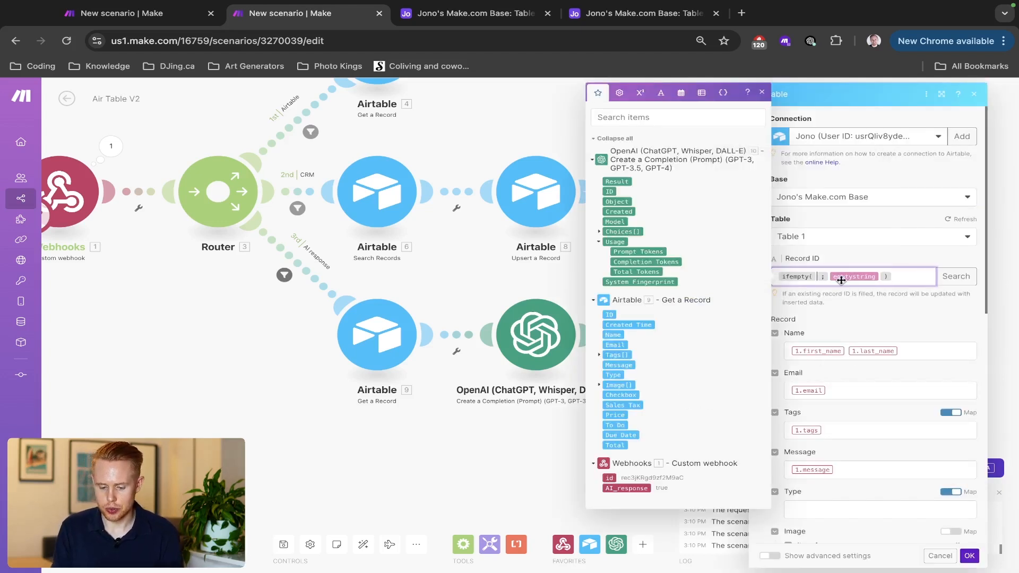
left_click(610, 315)
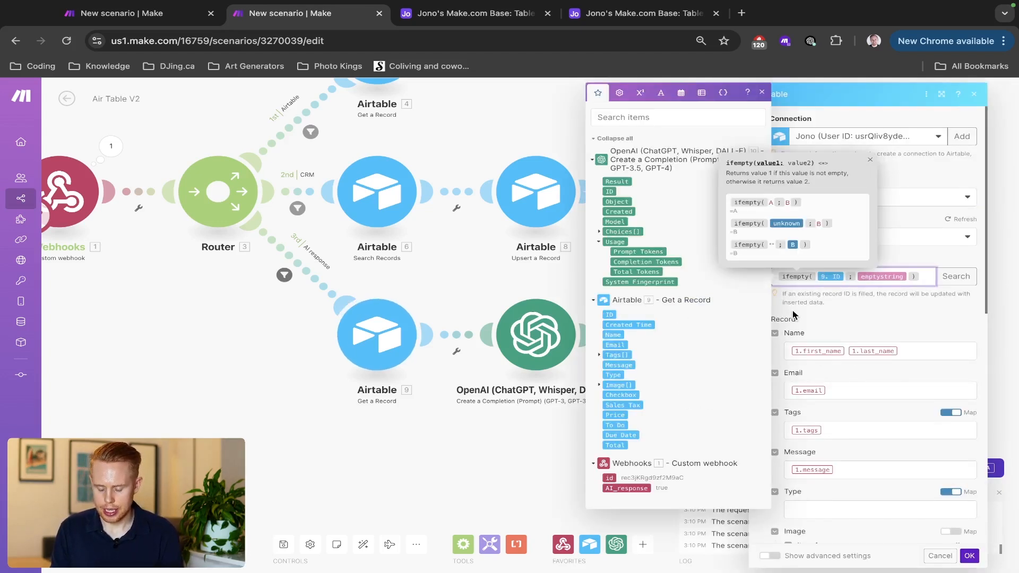
Step: Replace the webhook mappings in Name and Email with the Name and Email values from Airtable's Get a Record
left_click(917, 348)
key("ctrl+a")
key("BackSpace")
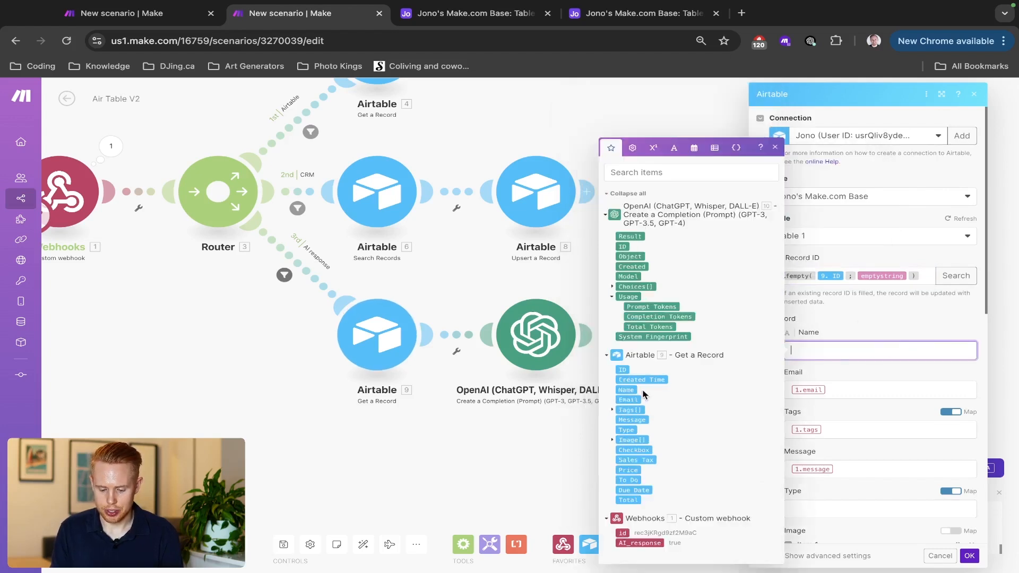
left_click(627, 391)
key("Tab")
key("ctrl+a")
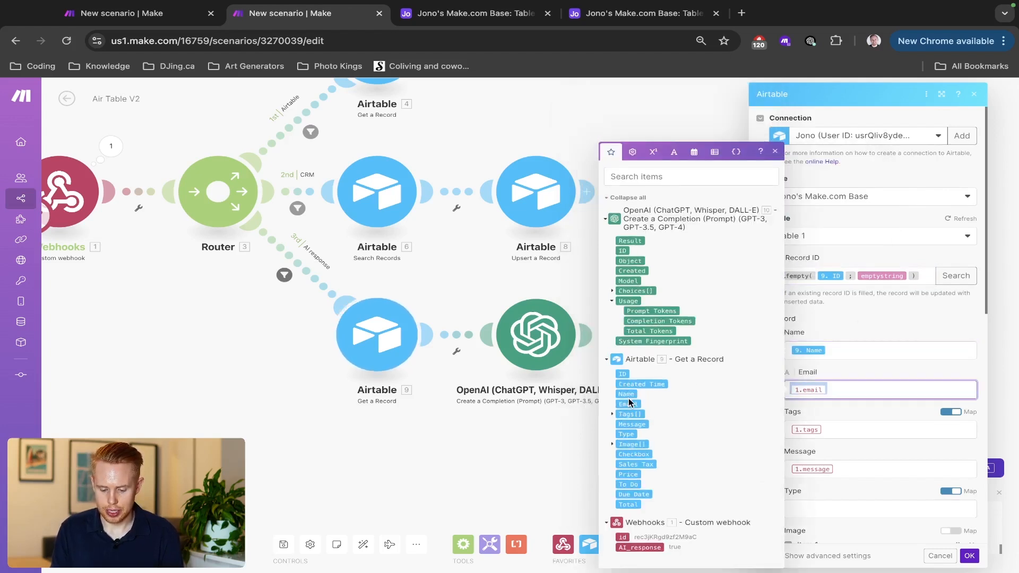
left_click(629, 404)
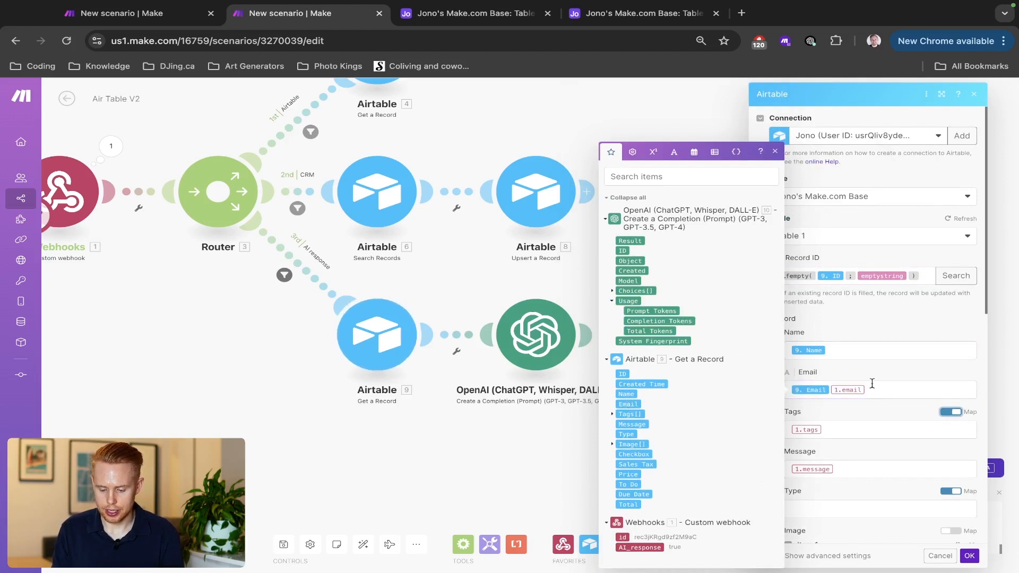
left_click(892, 390)
key("BackSpace")
key("Tab")
Step: Map Tags and Message to the matching values from Airtable's Get a Record, and map Type to OpenAI's Result
left_click(869, 431)
key("BackSpace")
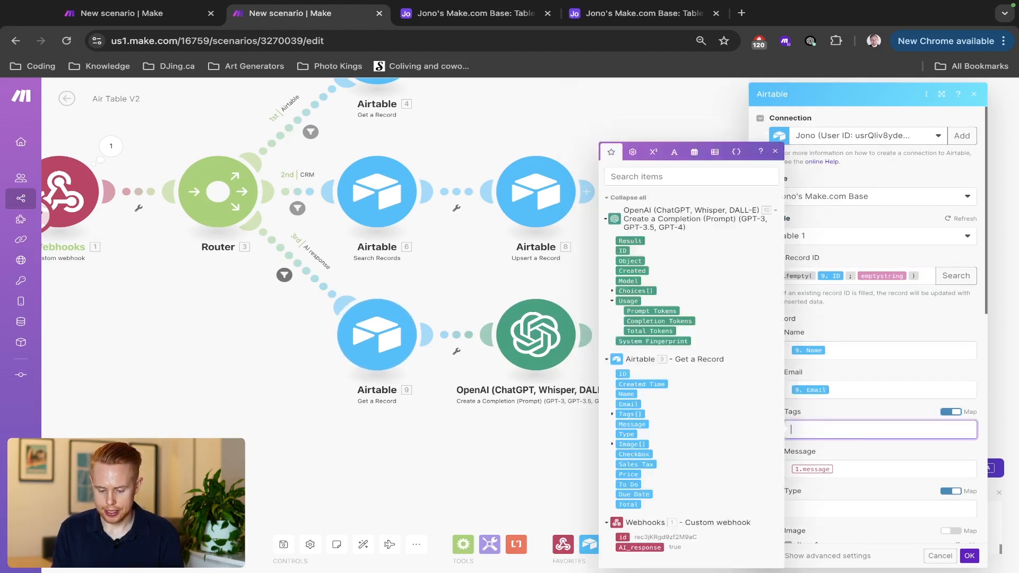
left_click(630, 415)
scroll(871, 438, "down", 2)
left_click(850, 397)
key("BackSpace")
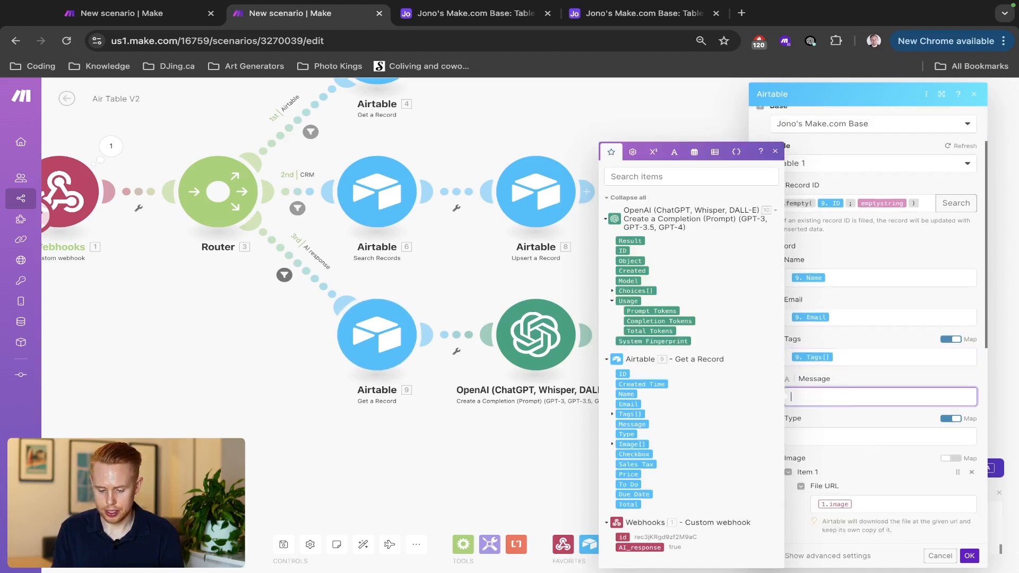
left_click(631, 425)
left_click(808, 436)
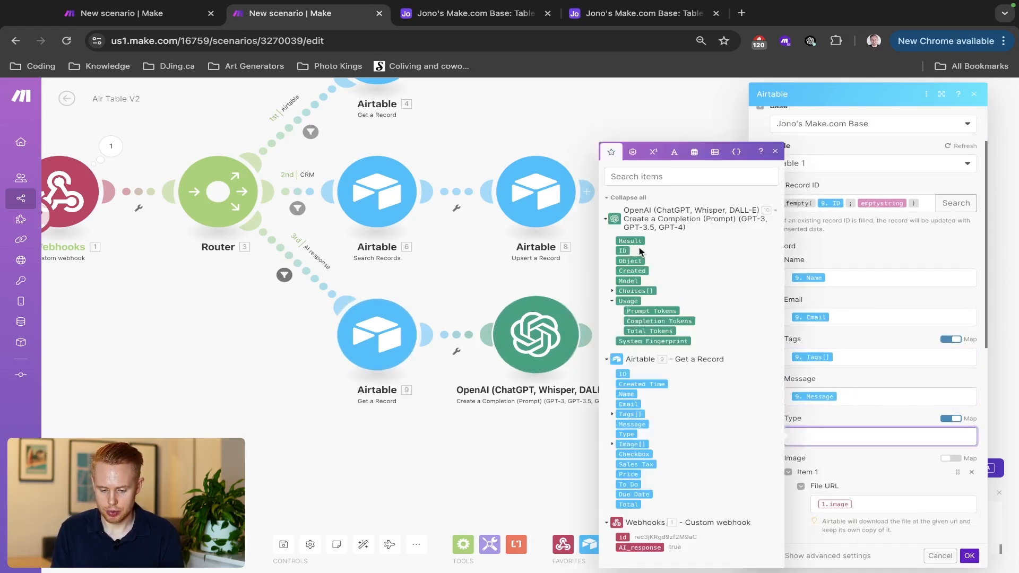
left_click(630, 241)
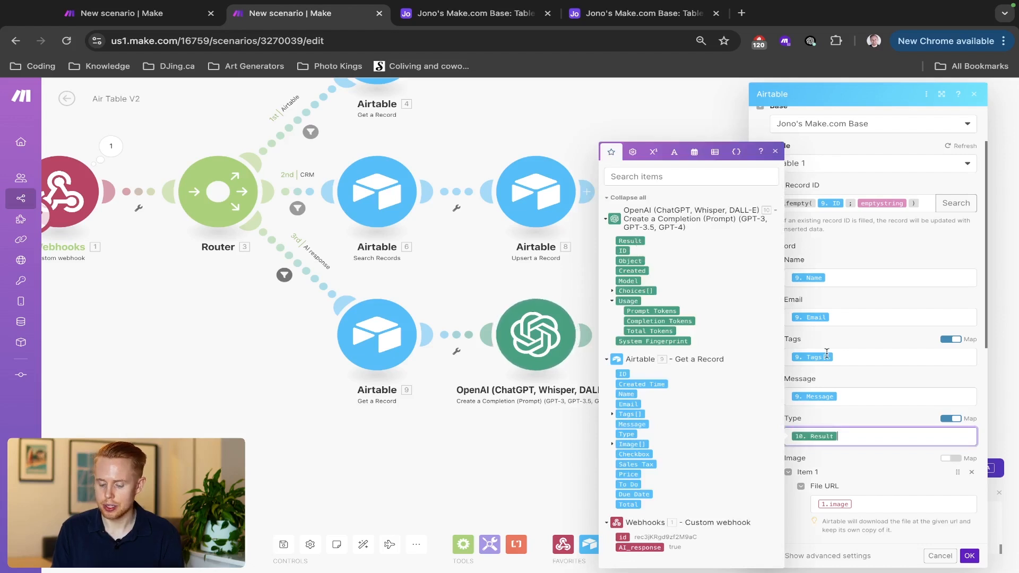
Step: Set the image's File URL to Get a Record's Image URL and its file name to "image-" plus the record's ID, and save the module
scroll(871, 397, "down", 2)
left_click(870, 385)
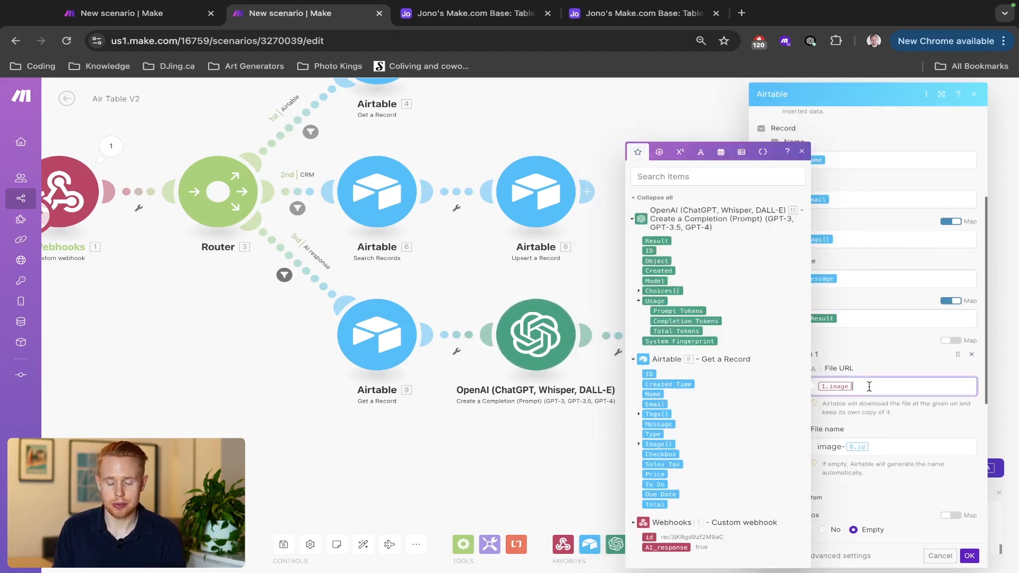
key("BackSpace")
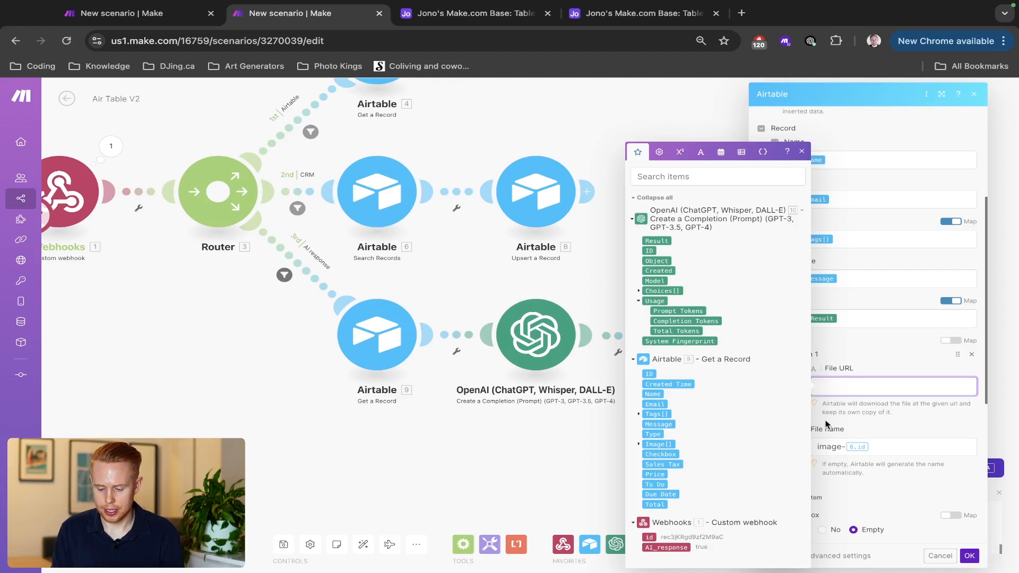
left_click(881, 447)
key("BackSpace")
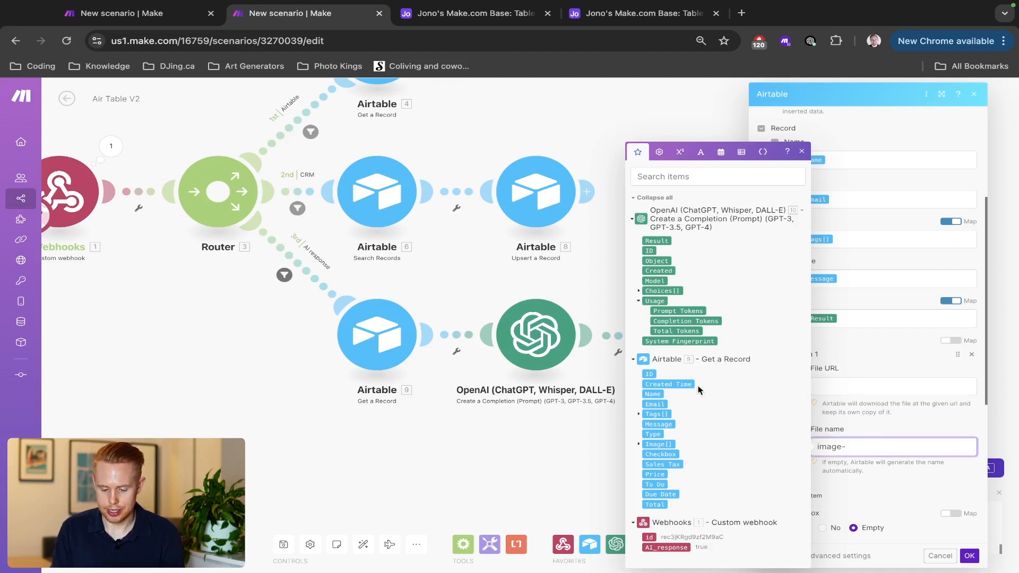
left_click(650, 374)
left_click(815, 387)
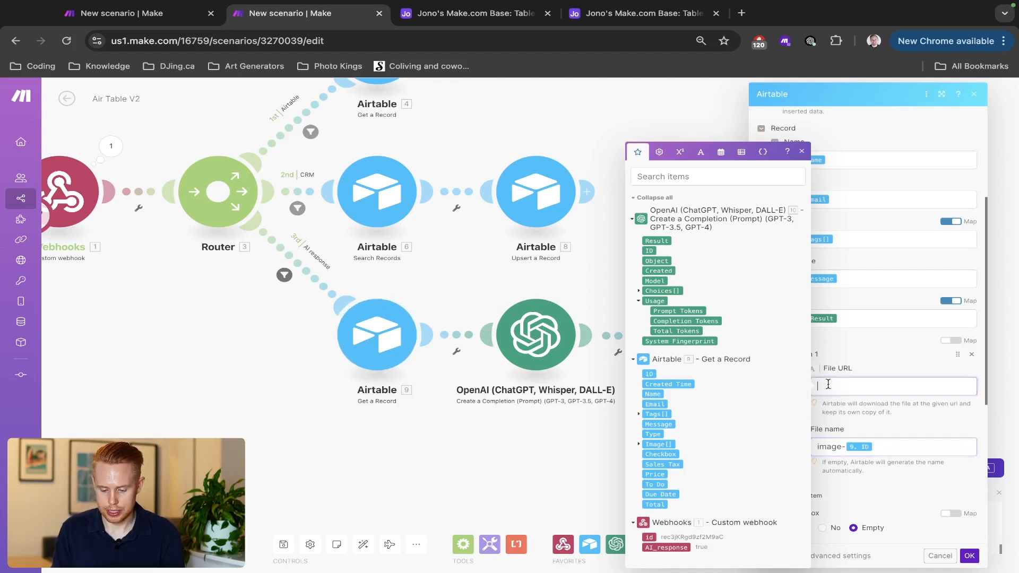
left_click(639, 446)
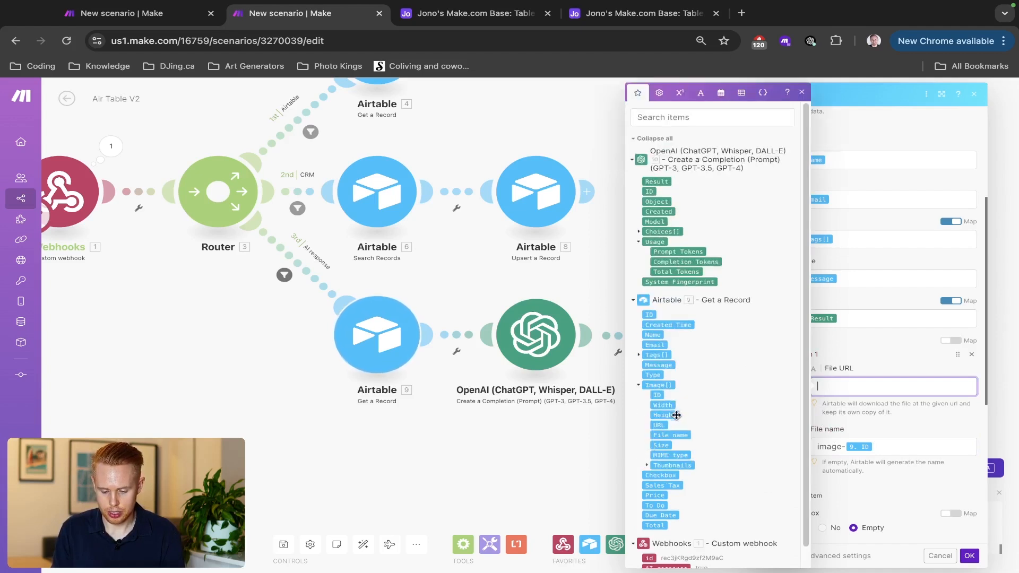
left_click(659, 425)
left_click(867, 417)
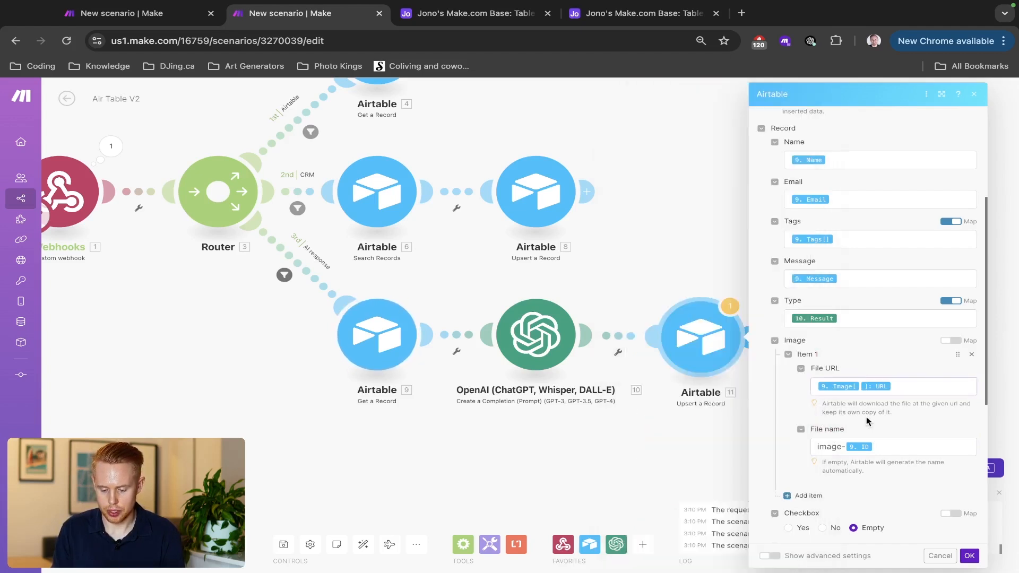
scroll(867, 416, "down", 5)
left_click(970, 556)
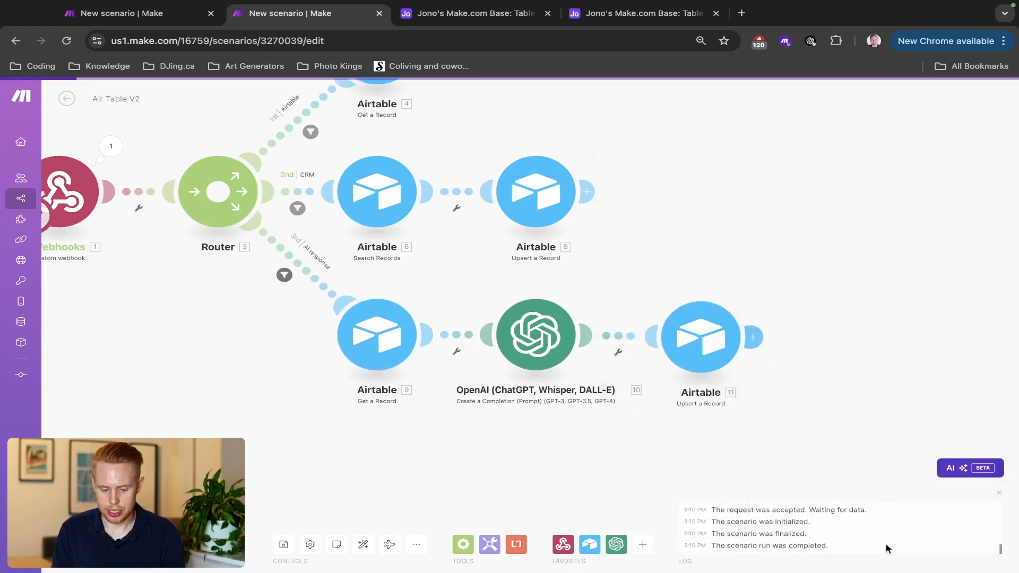
Step: Run the scenario once waiting for new data, and trigger it by testing the Airtable automation script
left_click(89, 544)
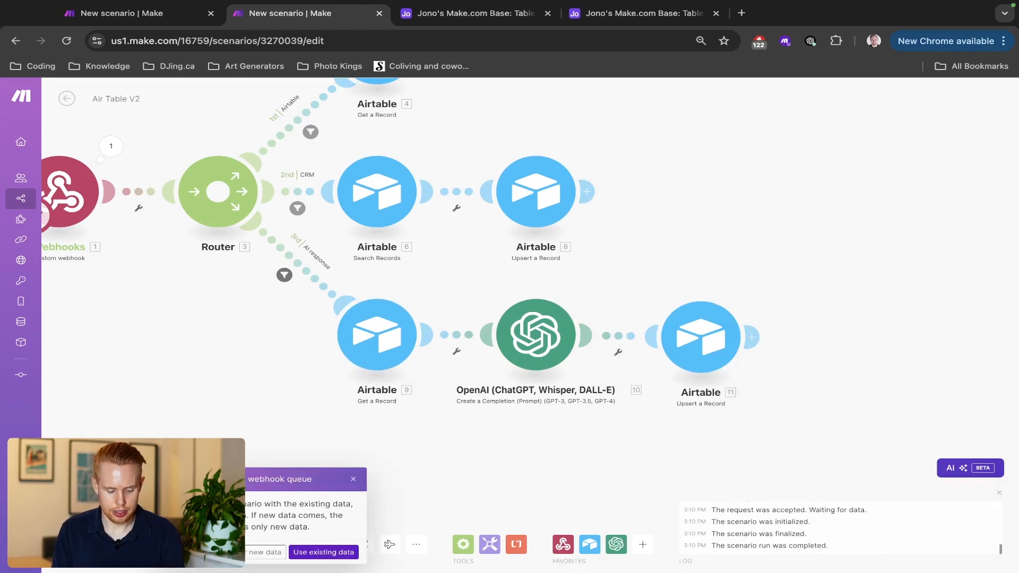
left_click(239, 553)
key("ctrl+Tab")
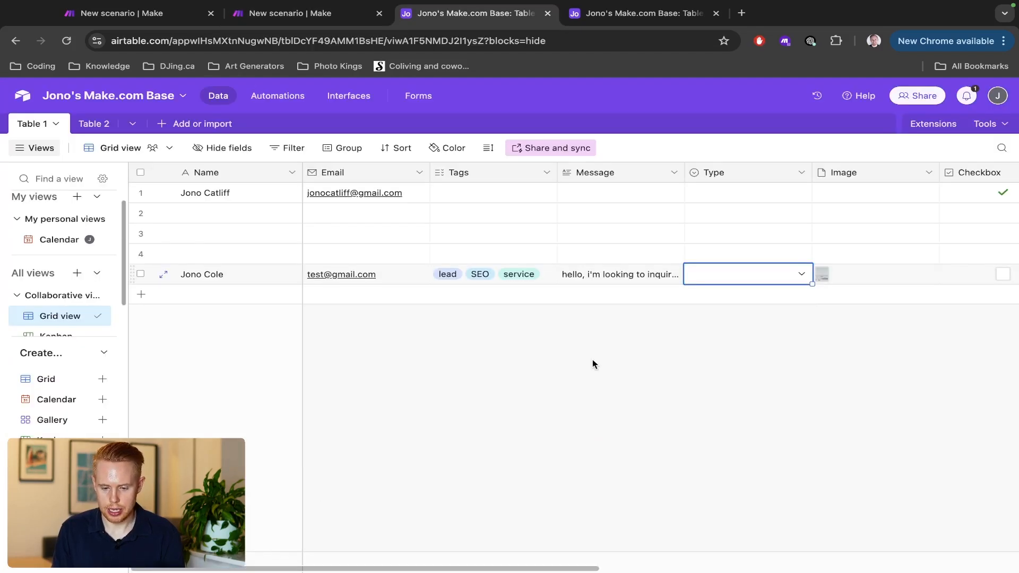
key("ctrl+Tab")
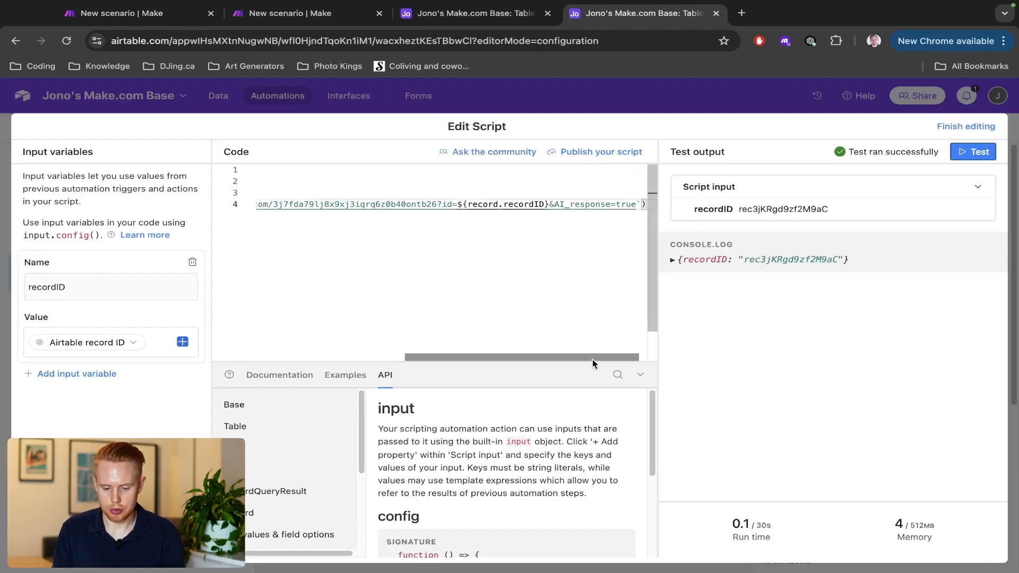
left_click(975, 153)
key("ctrl+2")
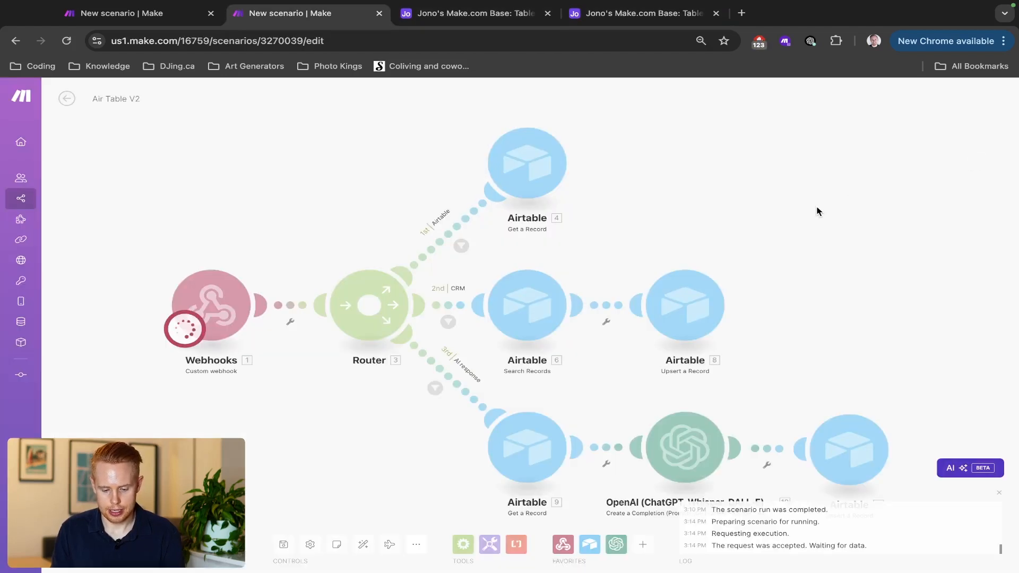
left_click_drag(817, 211, 800, 154)
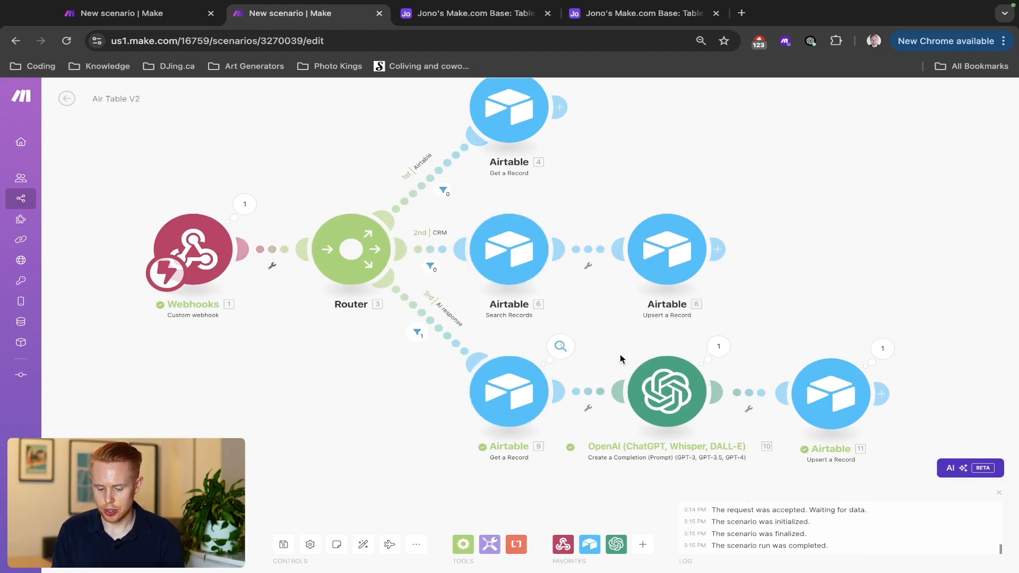
Step: Examine the run's output bundles for the OpenAI module and the AI response route's Upsert a Record module
left_click(718, 348)
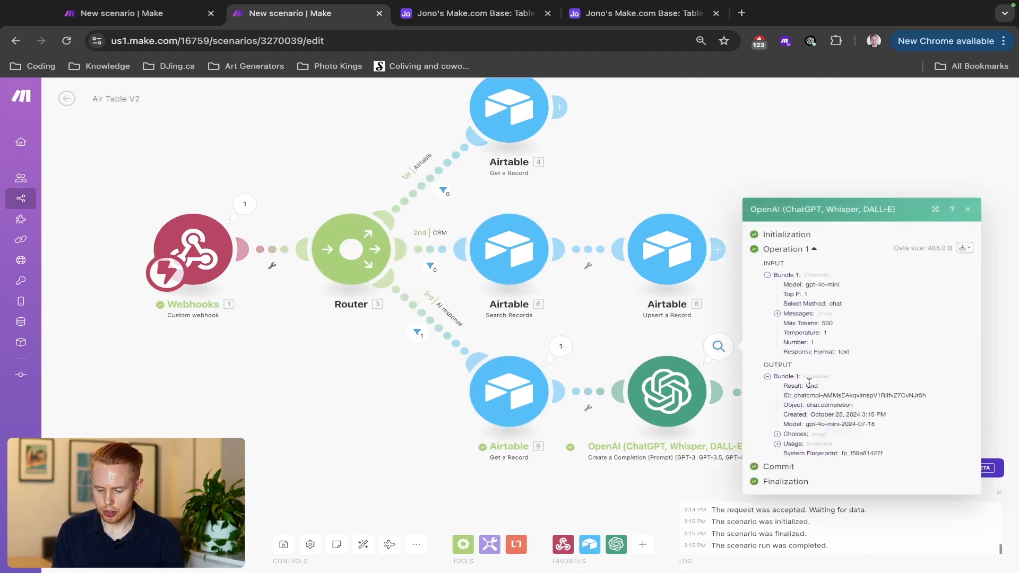
left_click(650, 337)
left_click(883, 349)
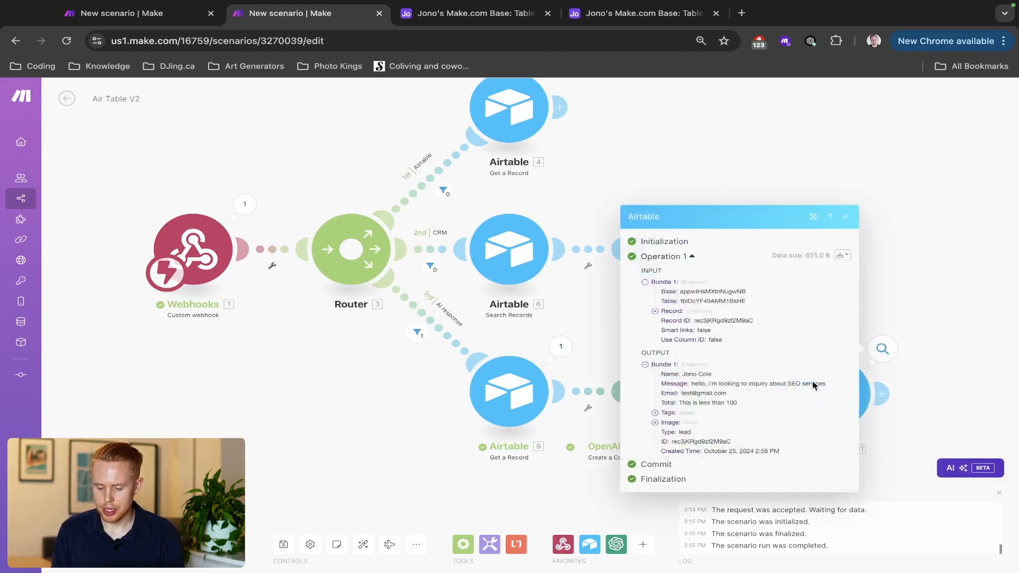
Step: Check the Type field of the fifth record in Airtable's Table 1 and return to the Air Table V2 scenario
key("ctrl+Tab")
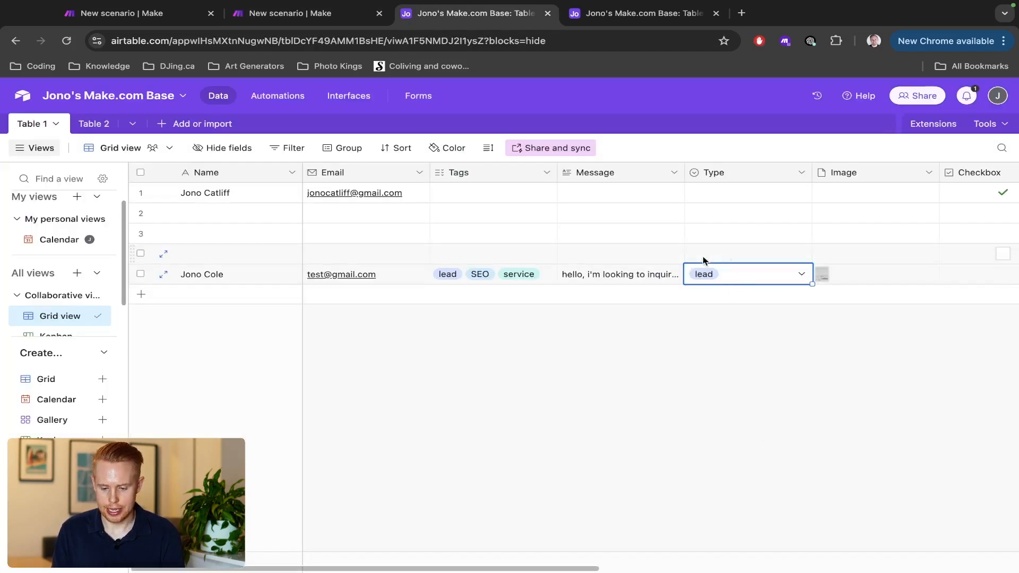
left_click(670, 348)
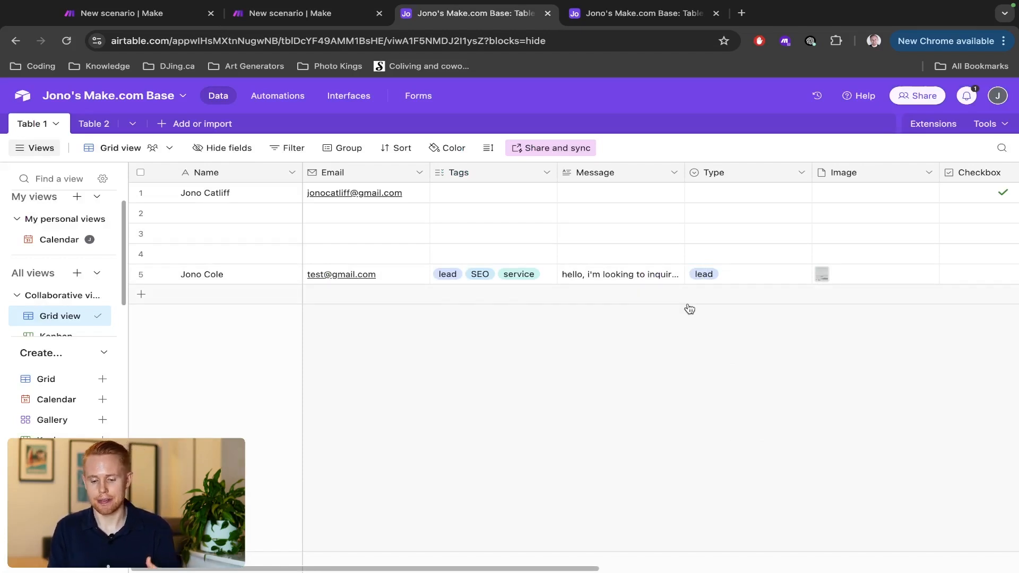
scroll(738, 238, "right", 5)
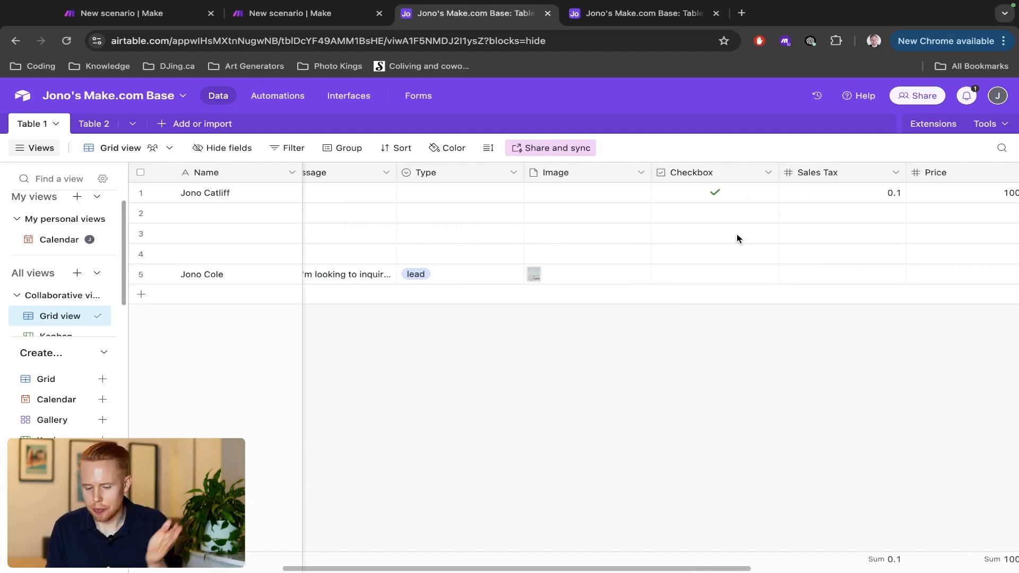
scroll(738, 238, "right", 2)
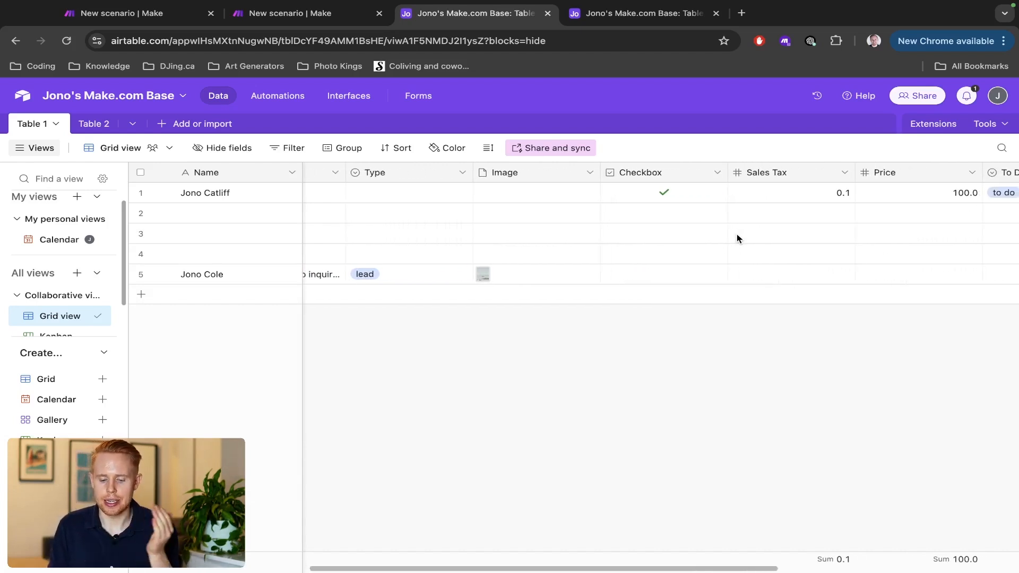
scroll(738, 238, "left", 6)
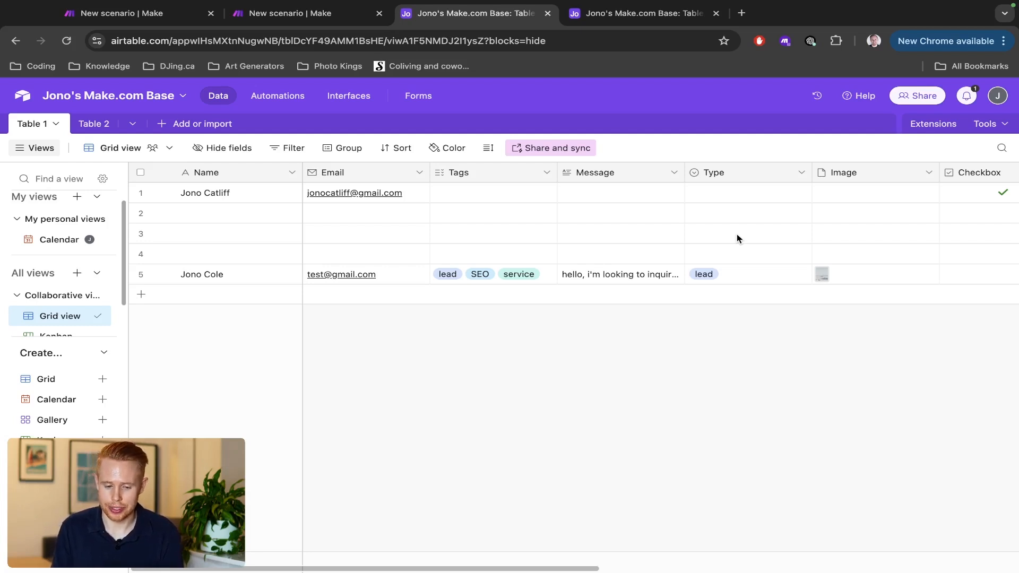
key("ctrl+shift+Tab")
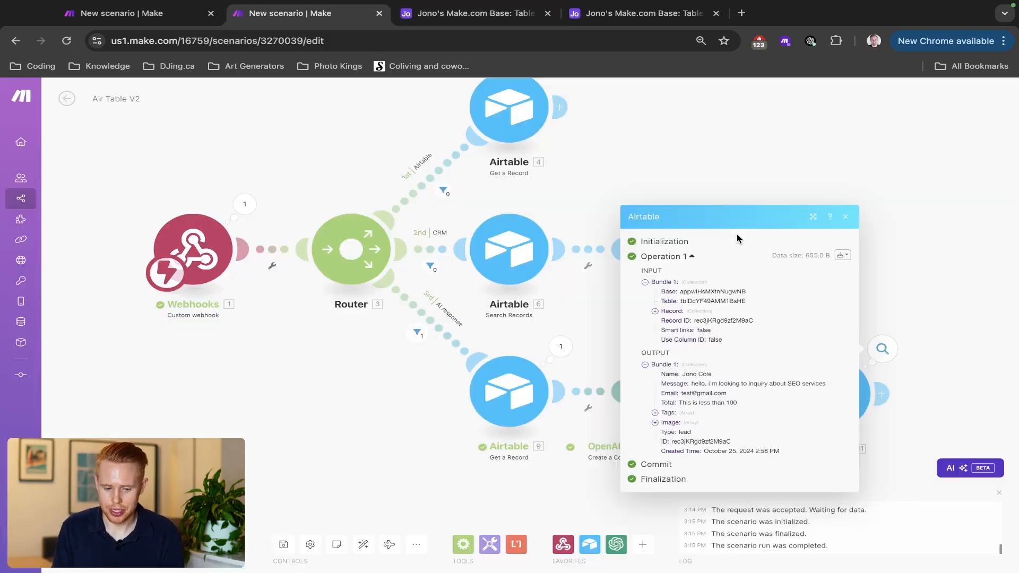
left_click(538, 316)
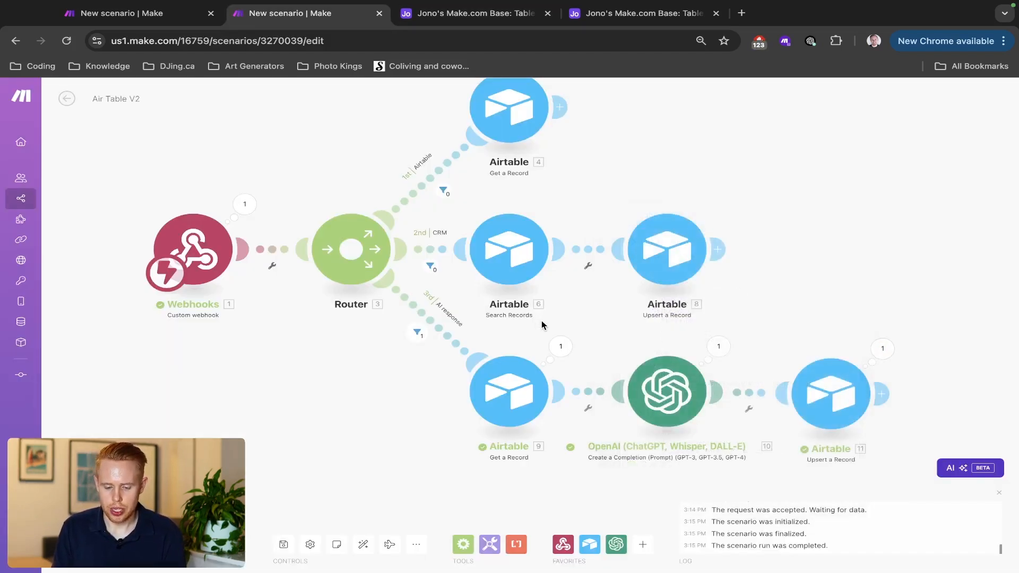
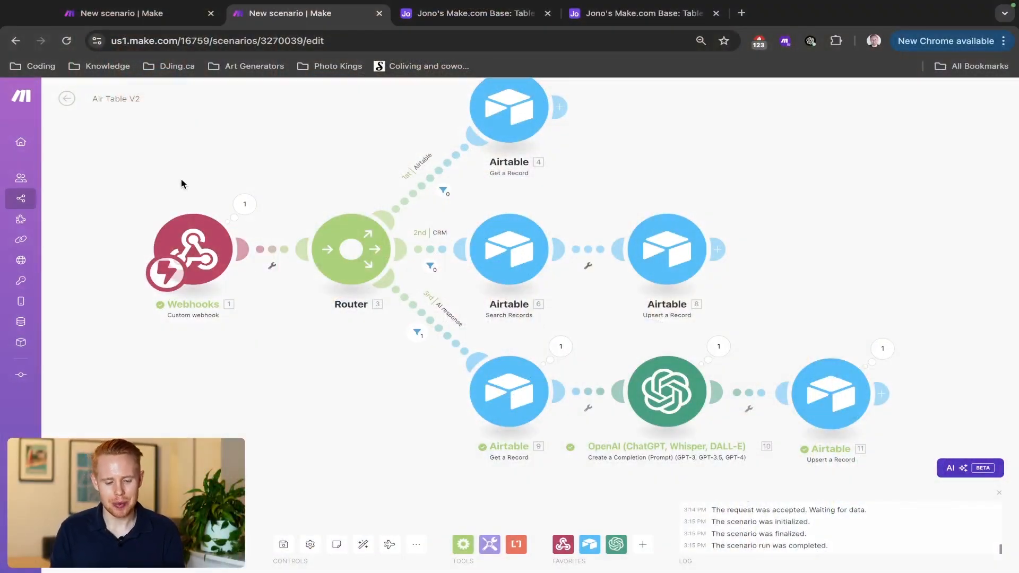
Step: In the AirTable Test scenario, make HTTP module 2 the starting module and open its settings to review the JSON request content
key("ctrl+Page_Up")
left_click(416, 258)
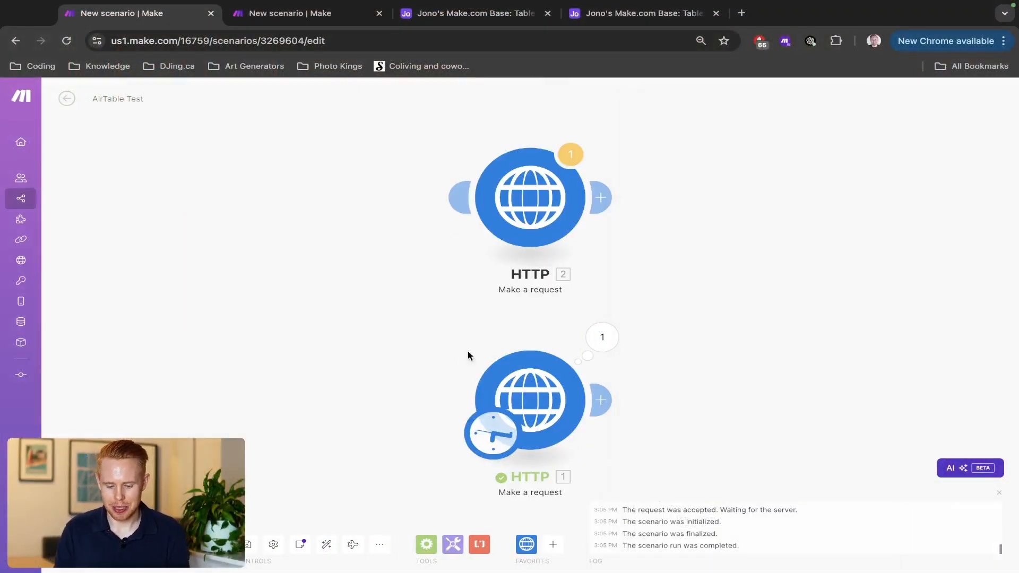
left_click_drag(488, 425, 499, 204)
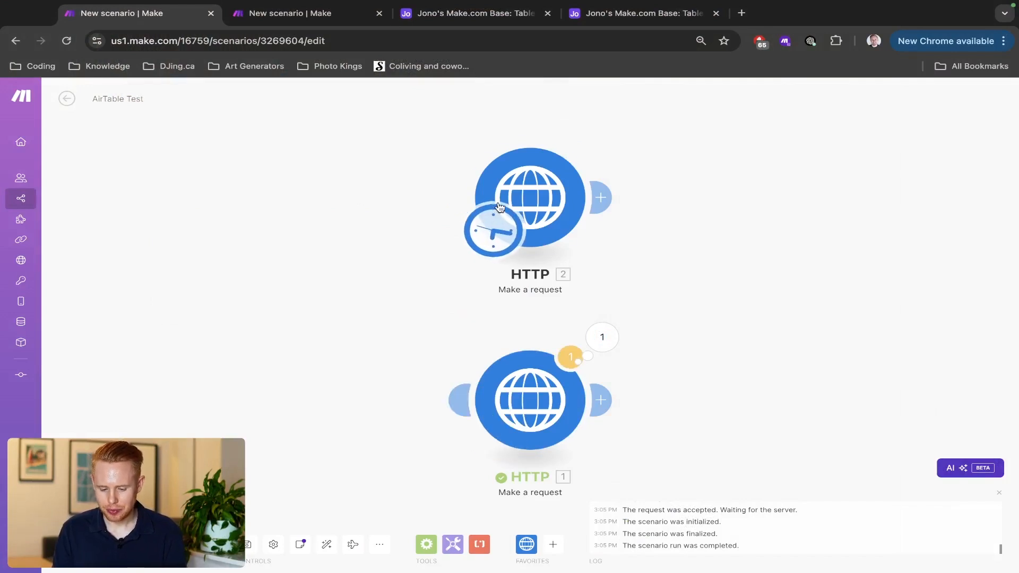
left_click(551, 207)
scroll(729, 334, "down", 3)
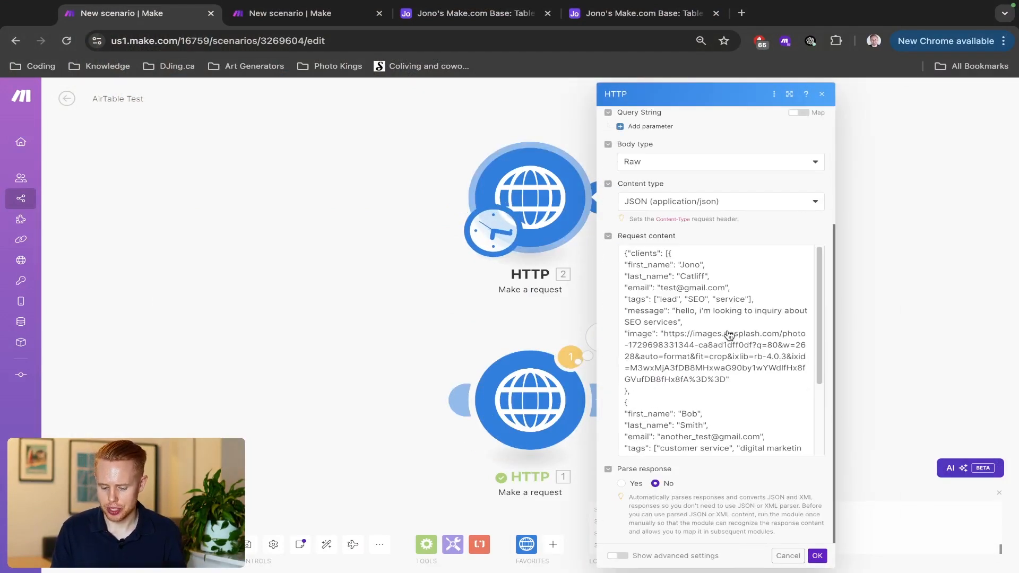
scroll(730, 329, "down", 5)
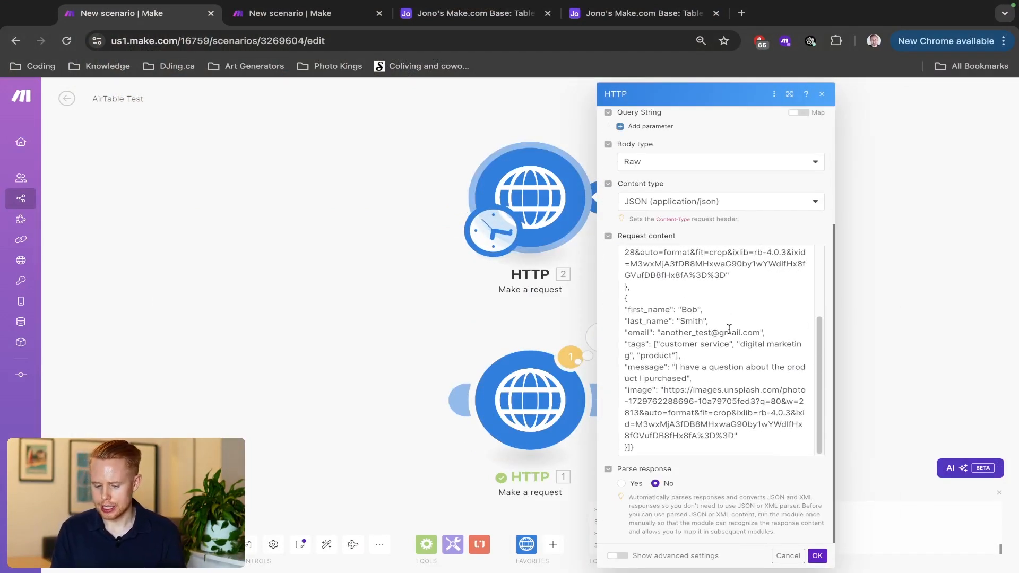
Step: Review the clients JSON in the HTTP module's request content, and check the AI response route's filter in the Air Table V2 scenario
scroll(729, 329, "up", 5)
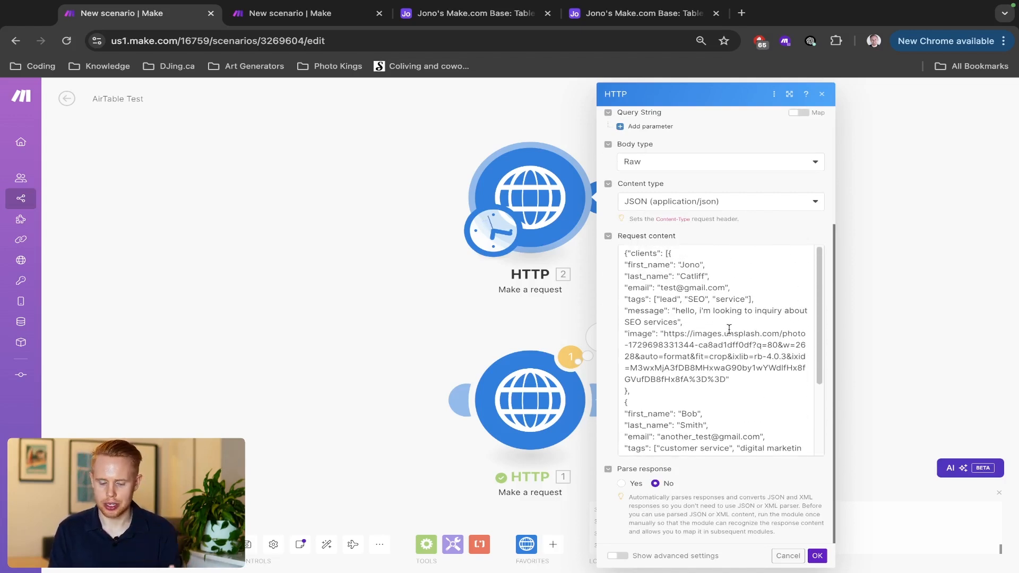
scroll(730, 329, "down", 5)
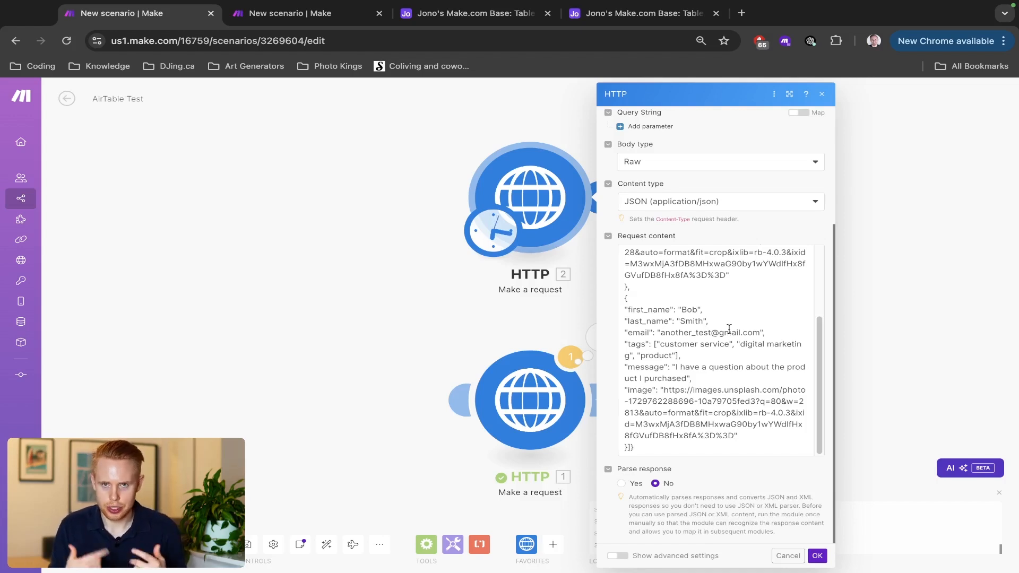
key("ctrl+Tab")
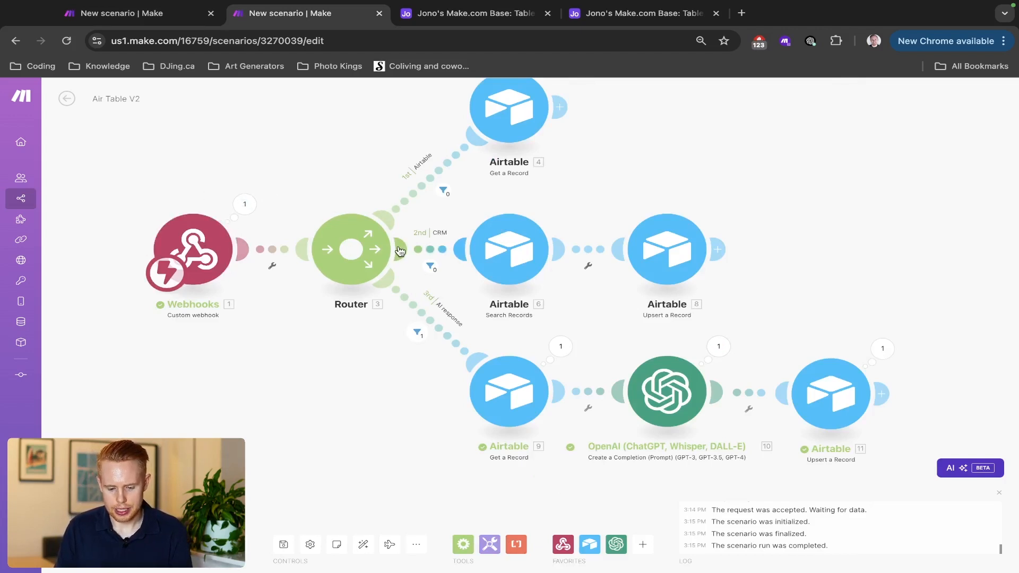
left_click(434, 301)
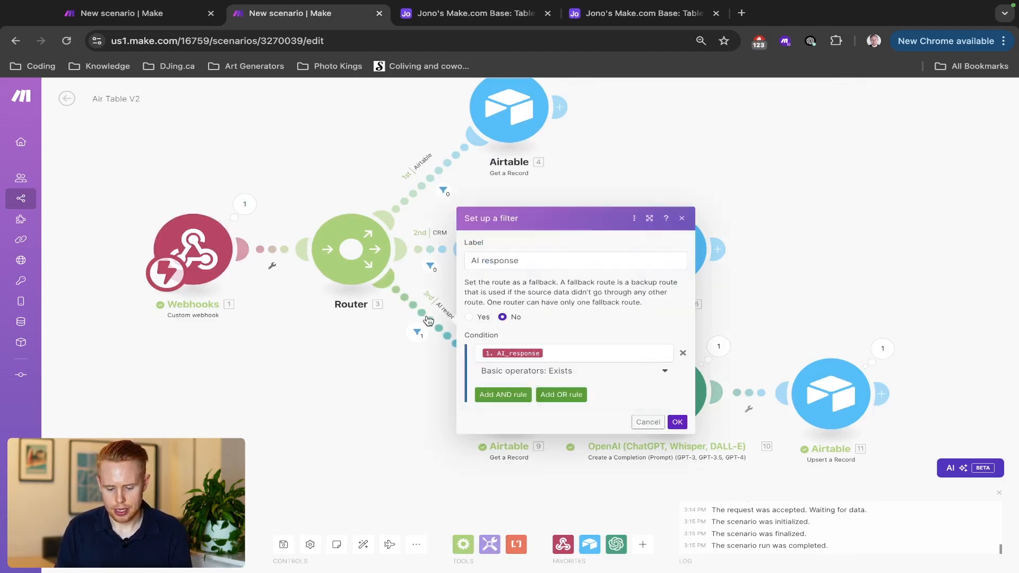
left_click(577, 180)
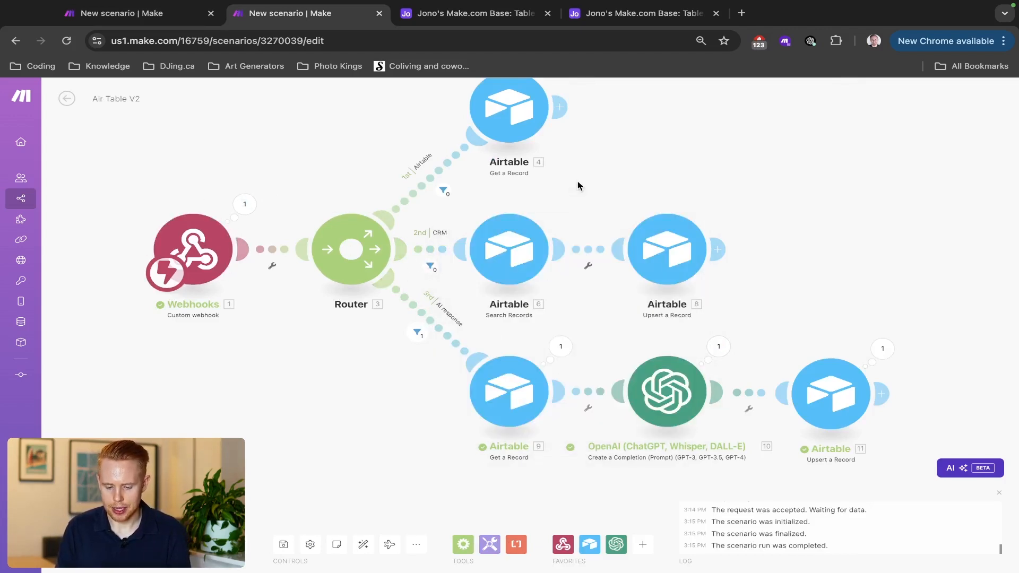
Step: Unlink the webhook from the router, run Air Table V2 once, and send it the multi-client request from the AirTable Test scenario
left_click_drag(574, 187, 464, 160)
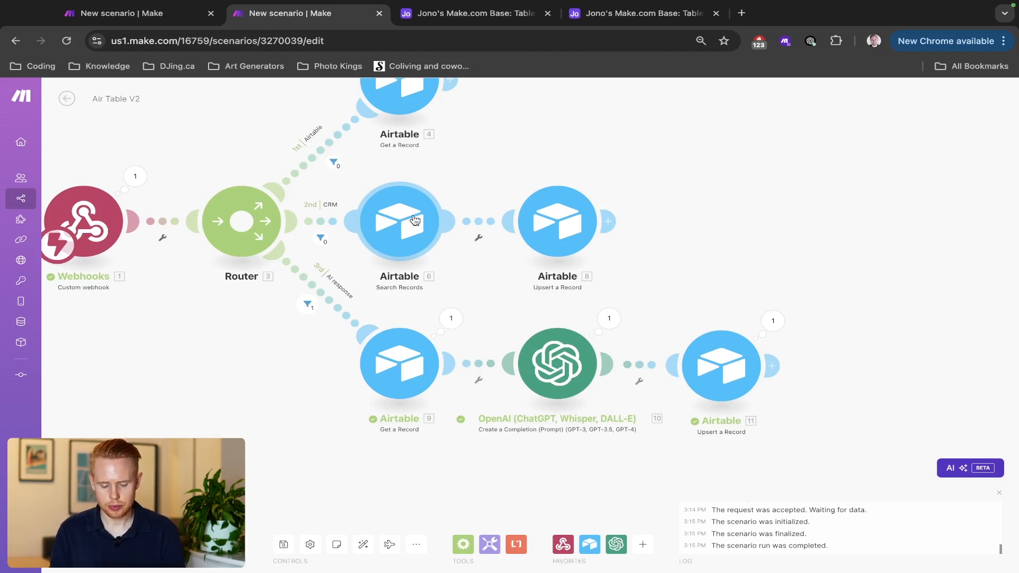
left_click(163, 237)
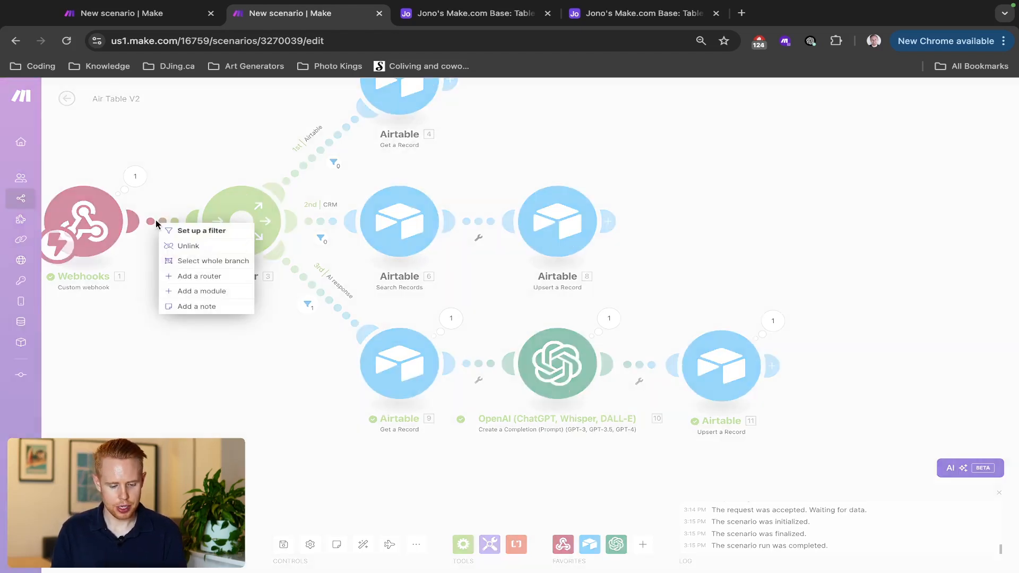
left_click(182, 249)
left_click_drag(139, 326, 289, 332)
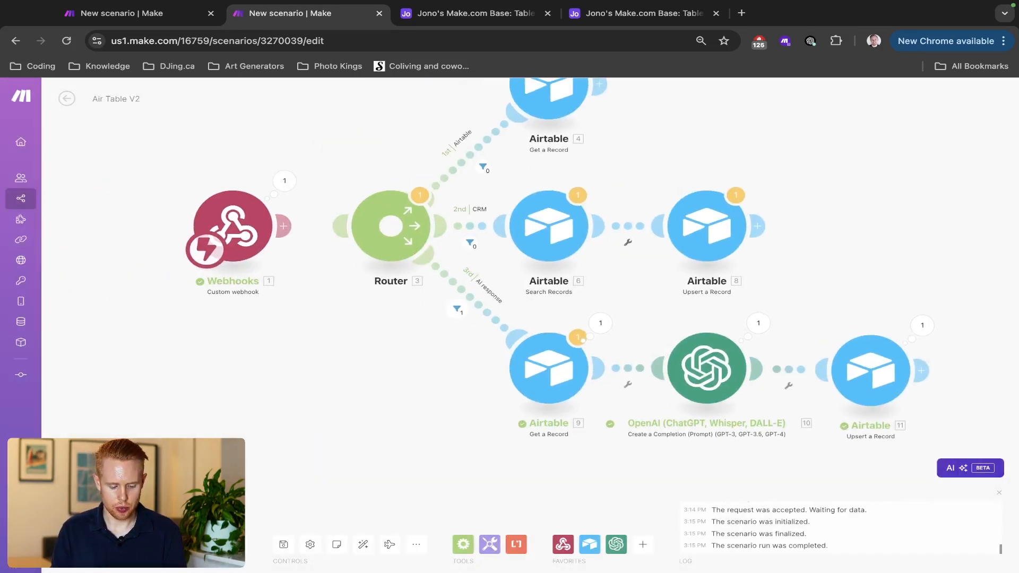
left_click(95, 545)
left_click(248, 552)
key("ctrl+shift+Tab")
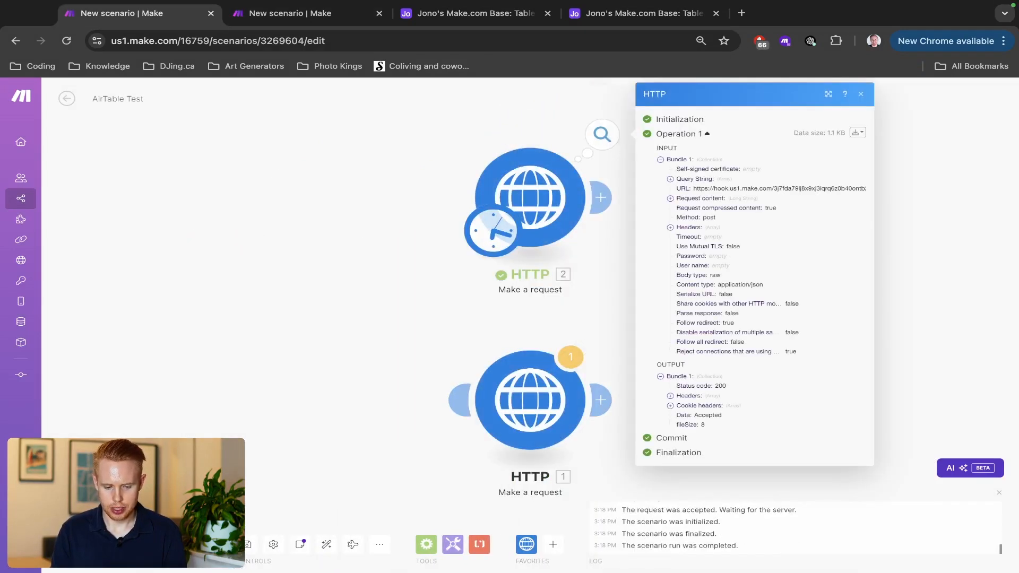
key("ctrl+Tab")
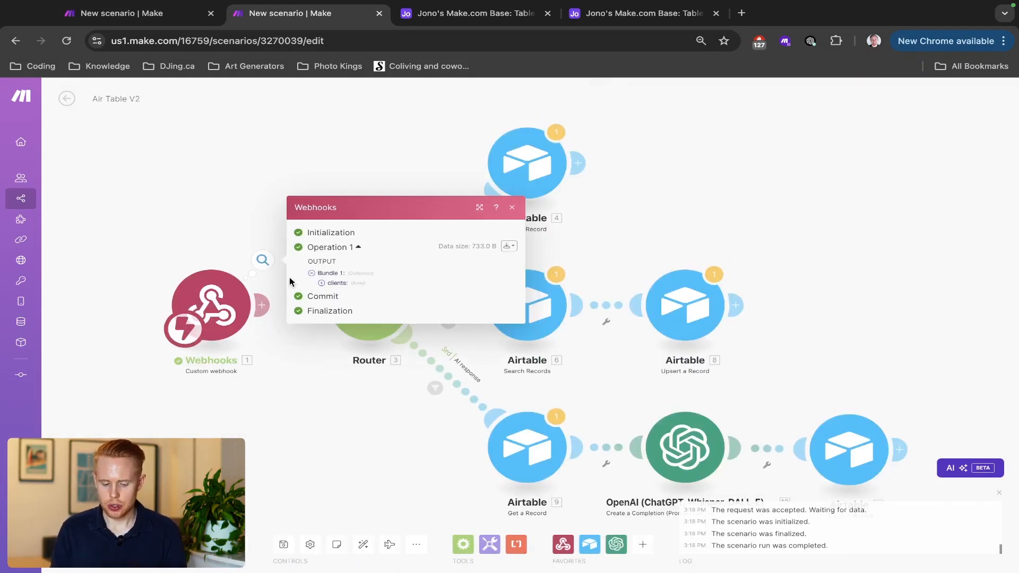
Step: Review the clients array in HTTP module 2's request content in AirTable Test and return to the Air Table V2 scenario
key("ctrl+shift+Tab")
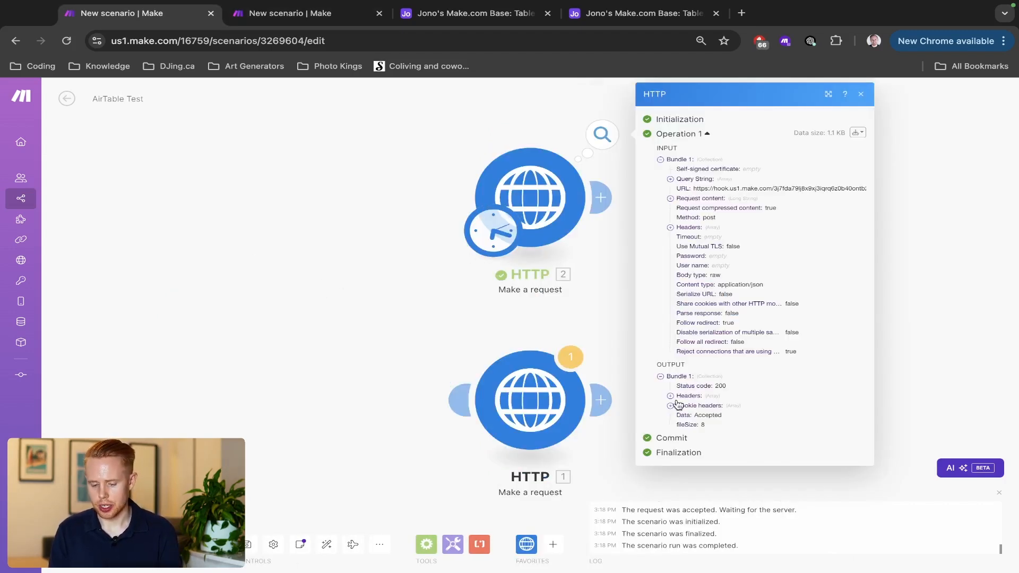
left_click(531, 199)
scroll(661, 342, "down", 3)
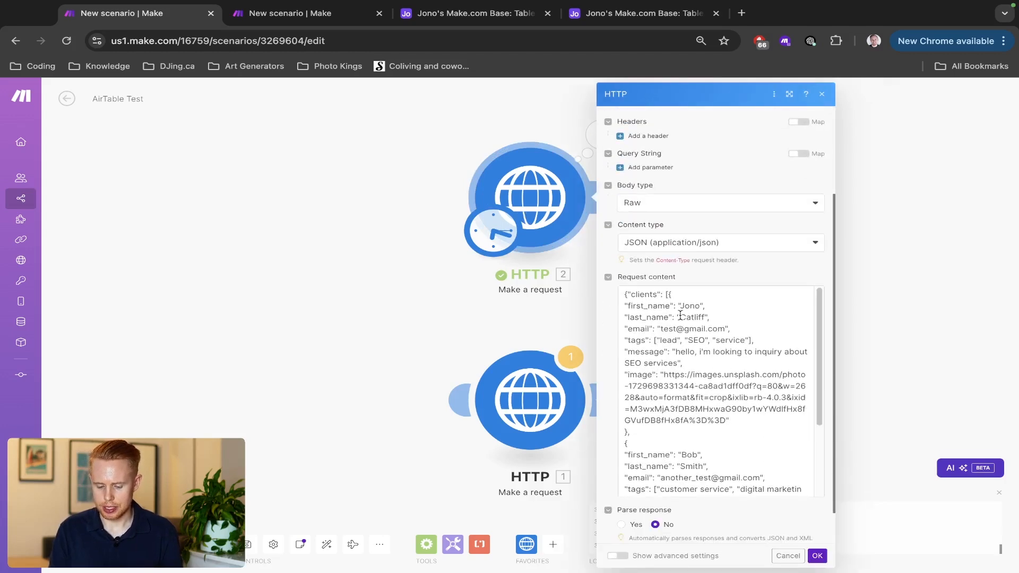
left_click(627, 278)
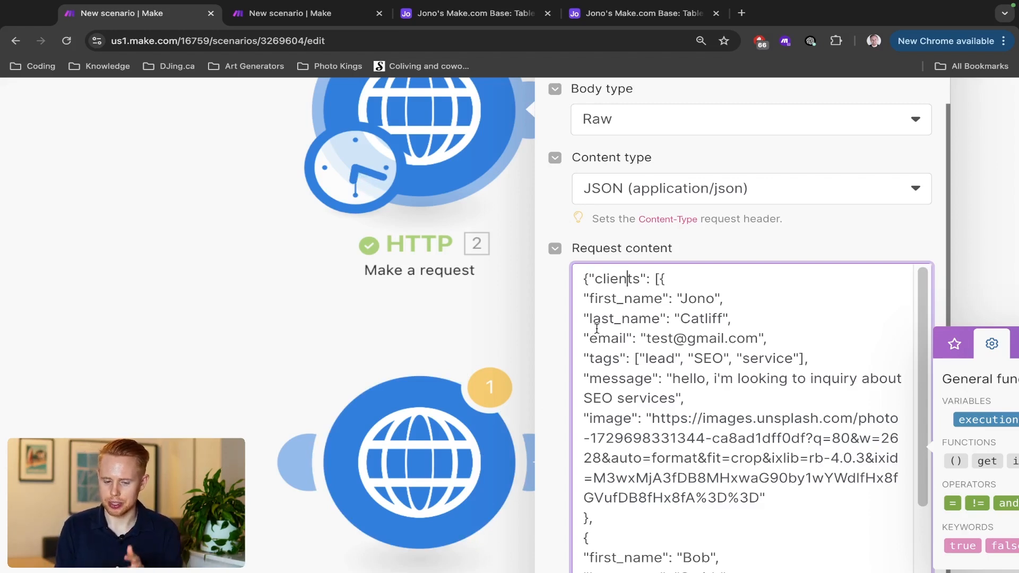
key("ctrl+Tab")
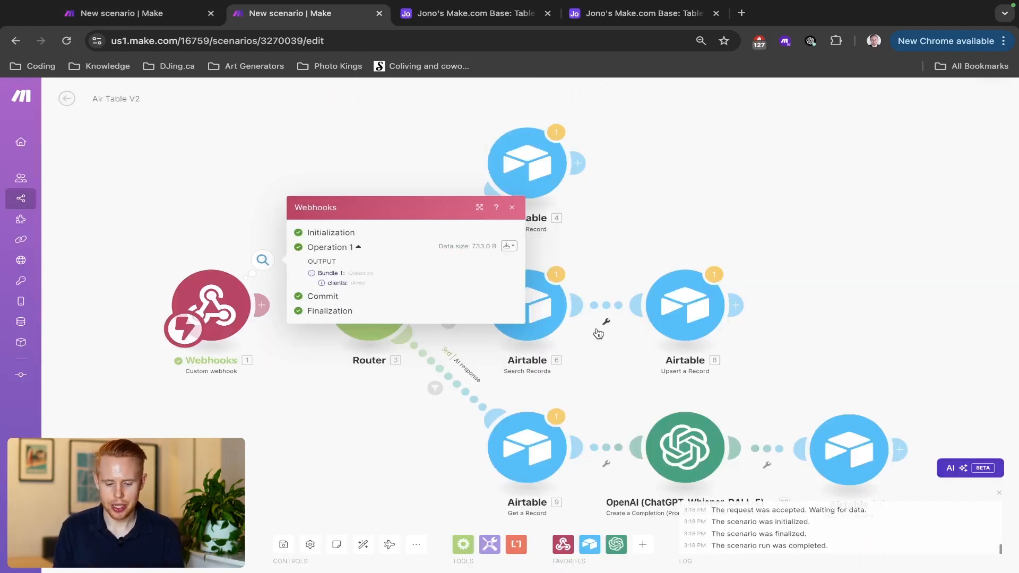
Step: Reconnect the webhook to the router and insert a Flow Control Iterator before the CRM route's Search Records module
left_click(222, 252)
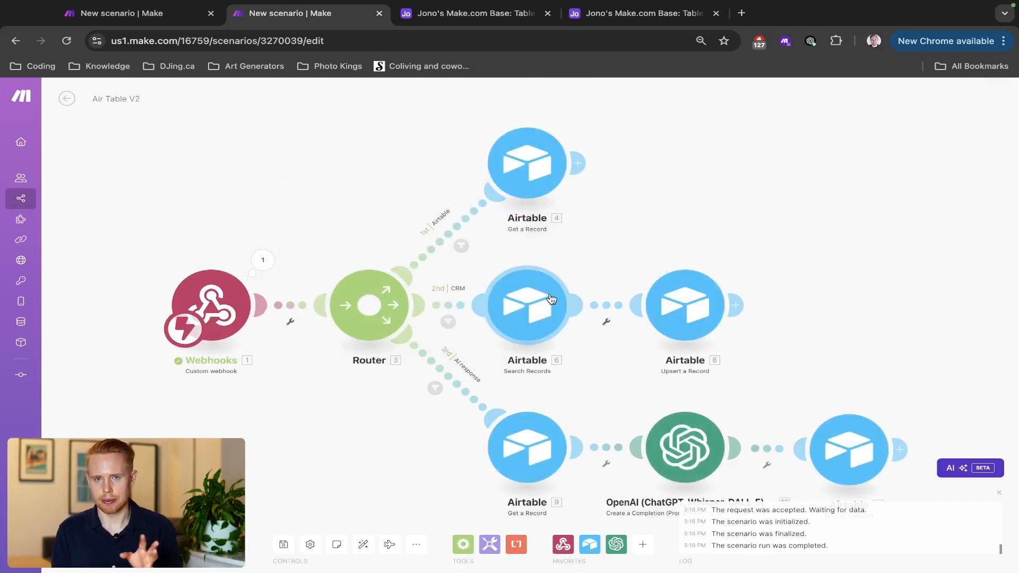
left_click(457, 306)
left_click(506, 388)
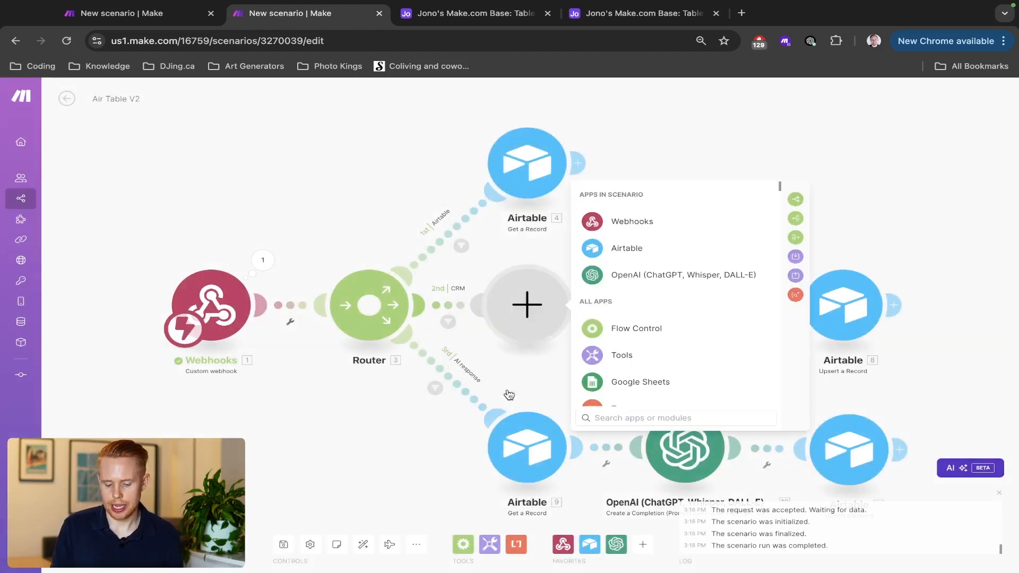
left_click(622, 330)
left_click(632, 314)
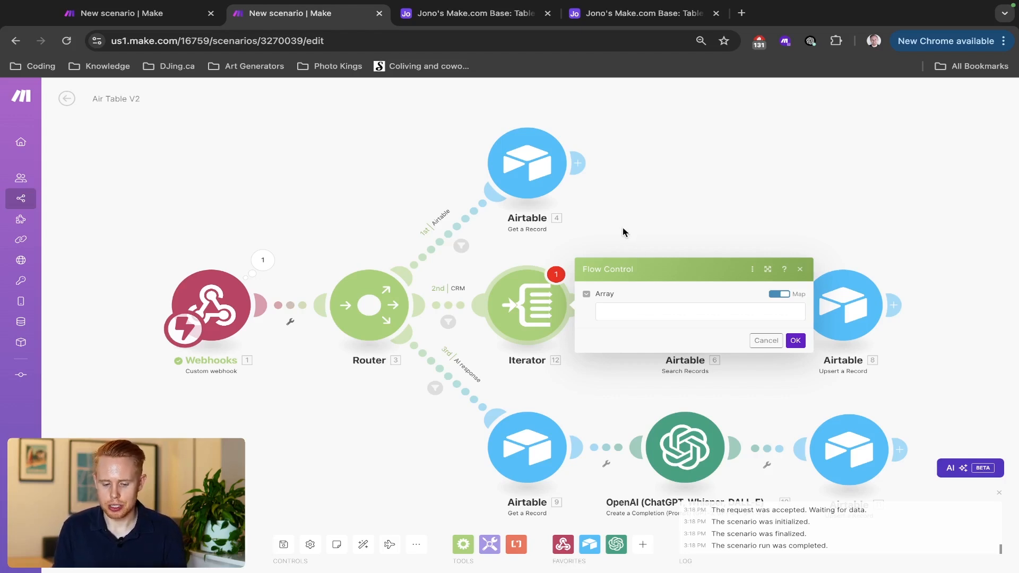
Step: Compare the clients array in the webhook's output bundle with the records in Airtable's Table 1
left_click(263, 261)
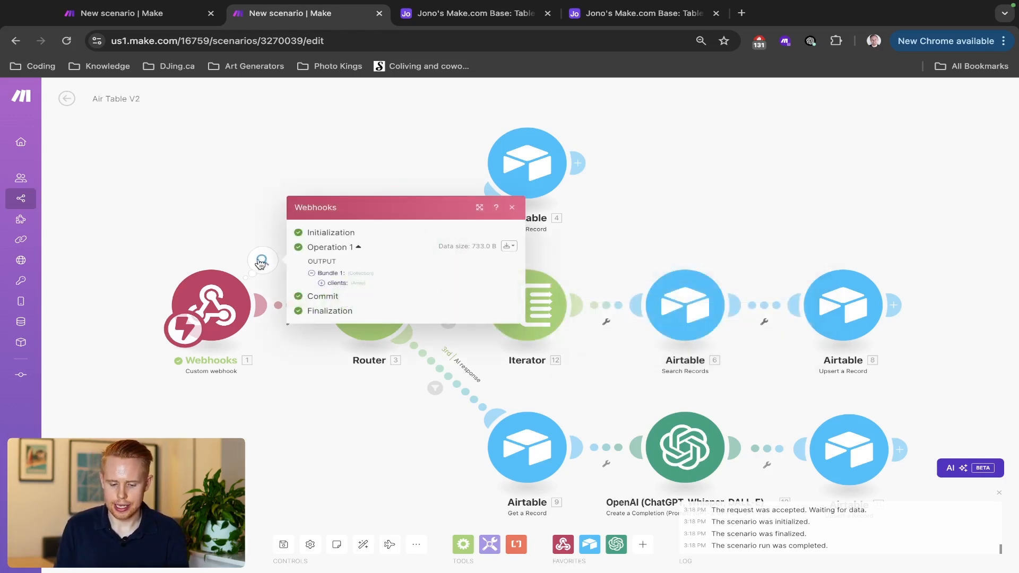
left_click(322, 283)
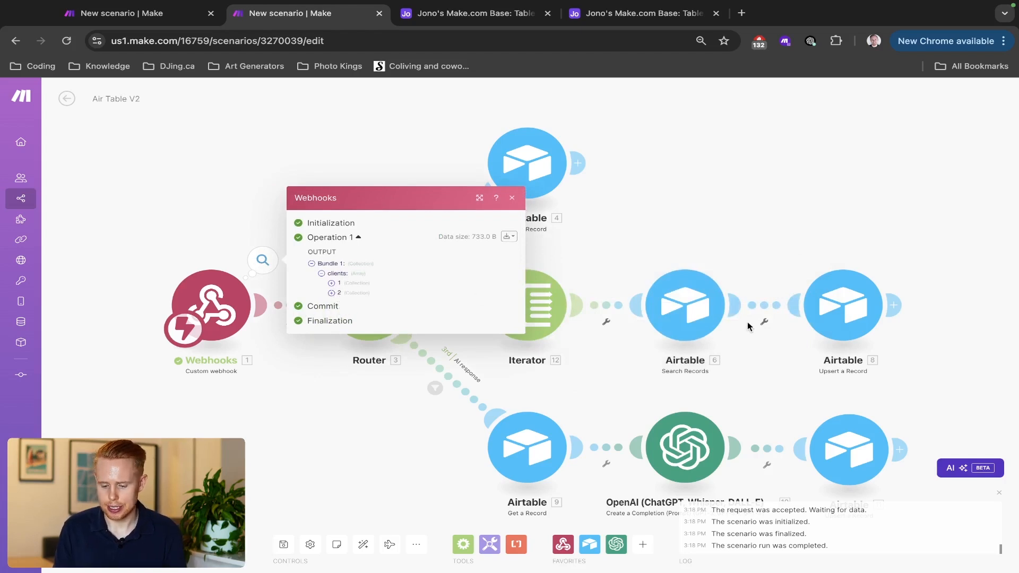
key("ctrl+Tab")
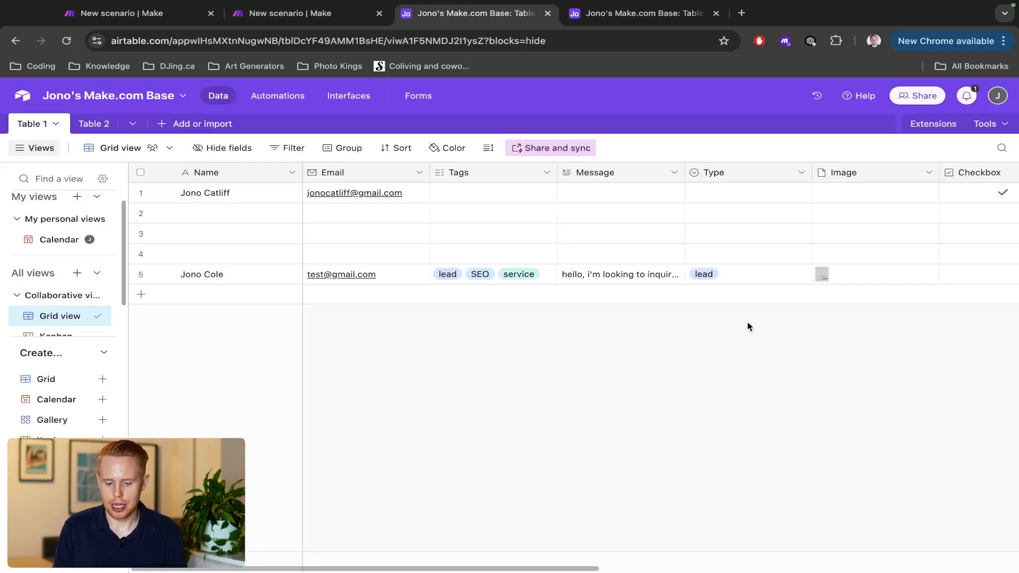
double_click(212, 195)
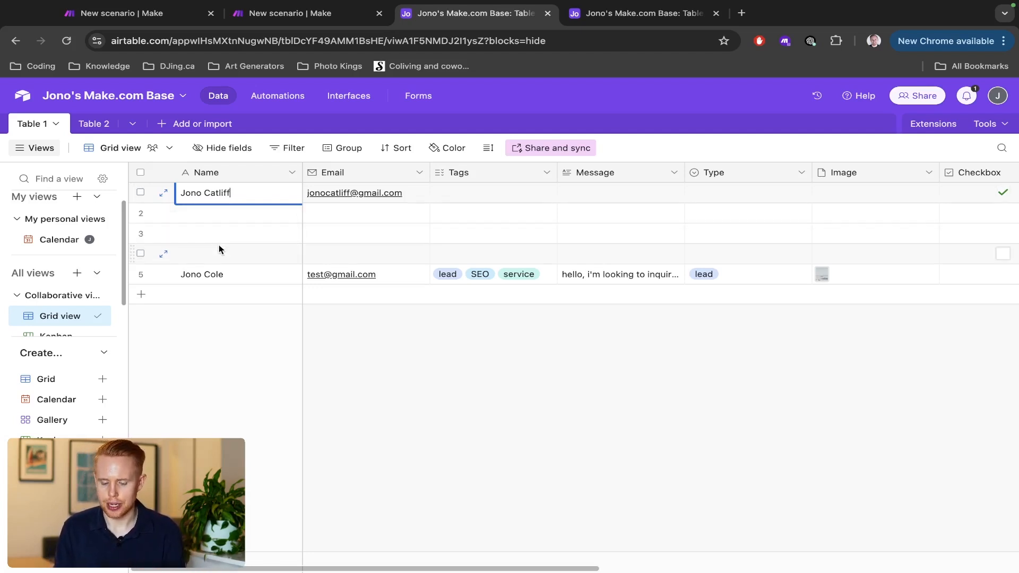
key("ctrl+shift+Tab")
left_click(599, 259)
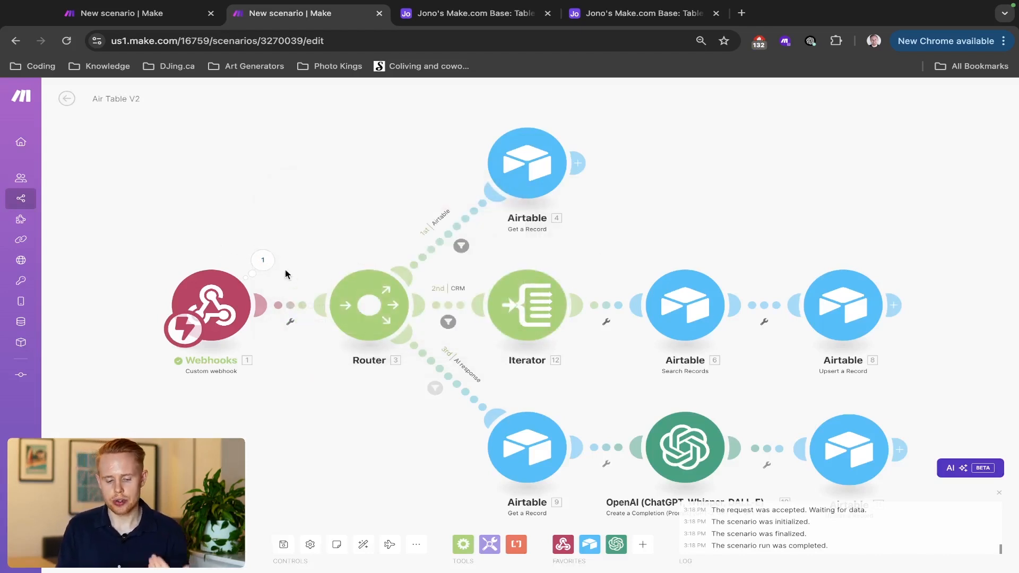
left_click(263, 261)
left_click(321, 283)
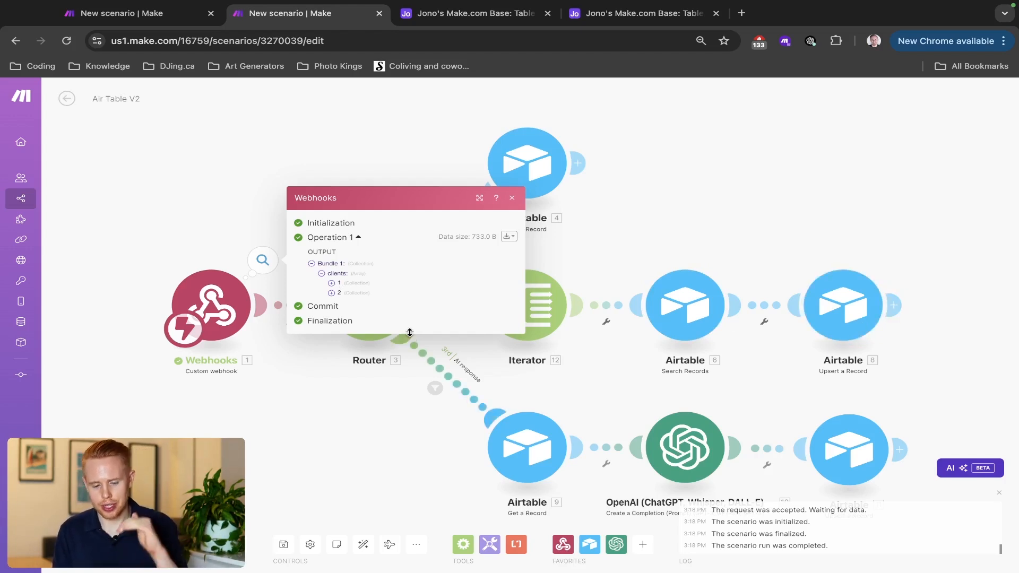
key("ctrl+Tab")
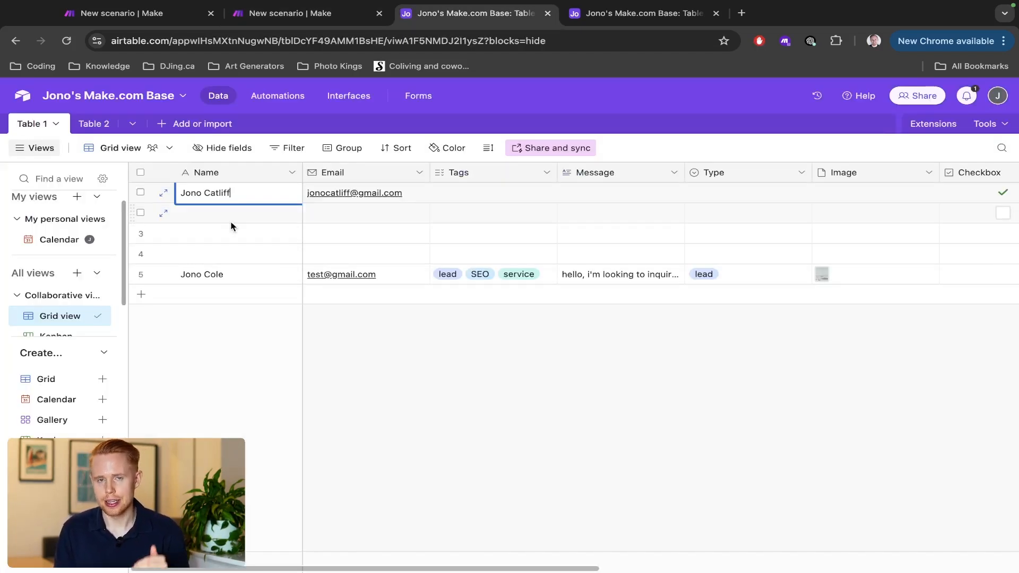
key("ctrl+shift+Tab")
left_click(627, 238)
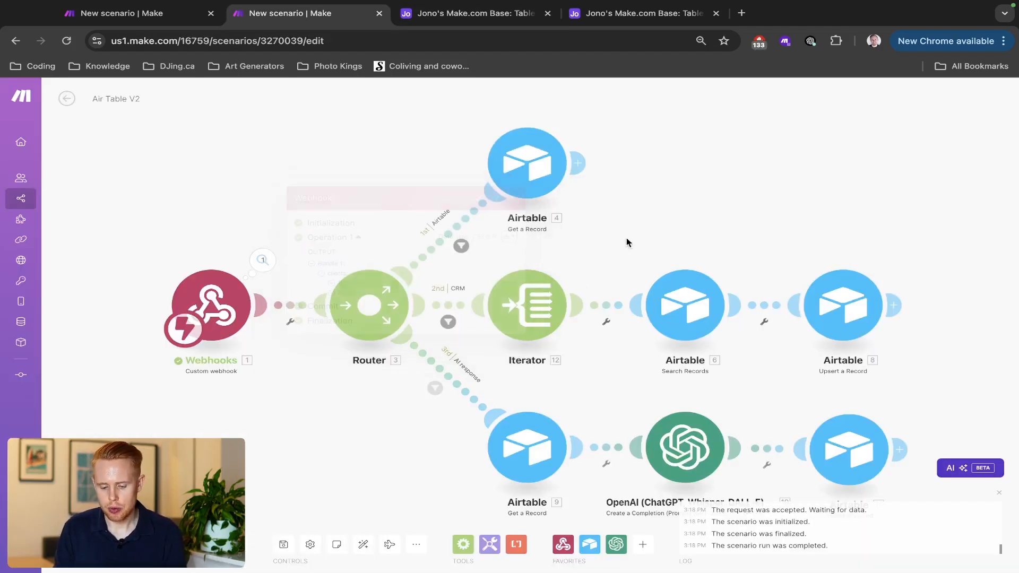
Step: Map the webhook's clients[] array into the Iterator's Array field and save the module
left_click(538, 318)
left_click(617, 313)
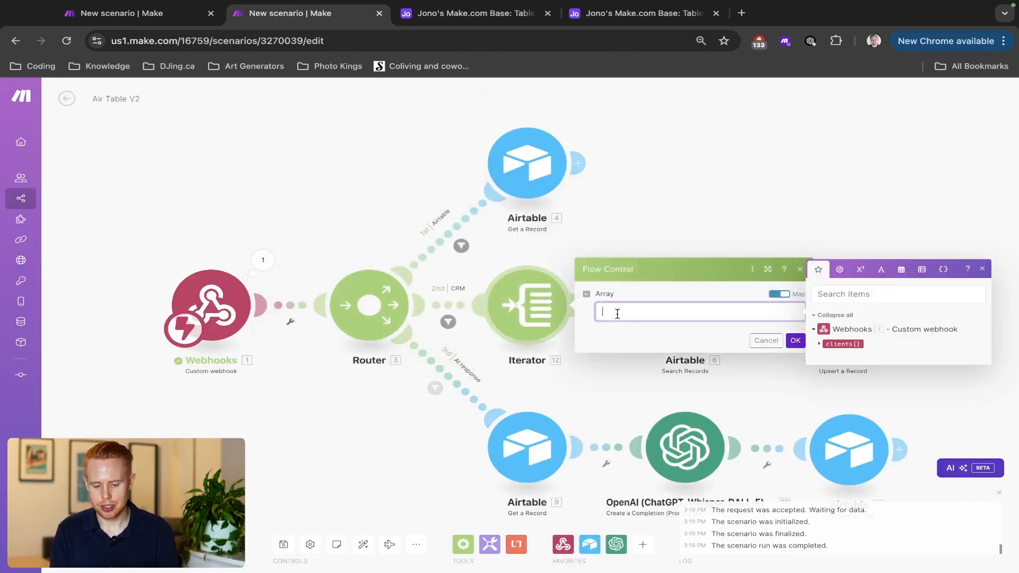
left_click(843, 344)
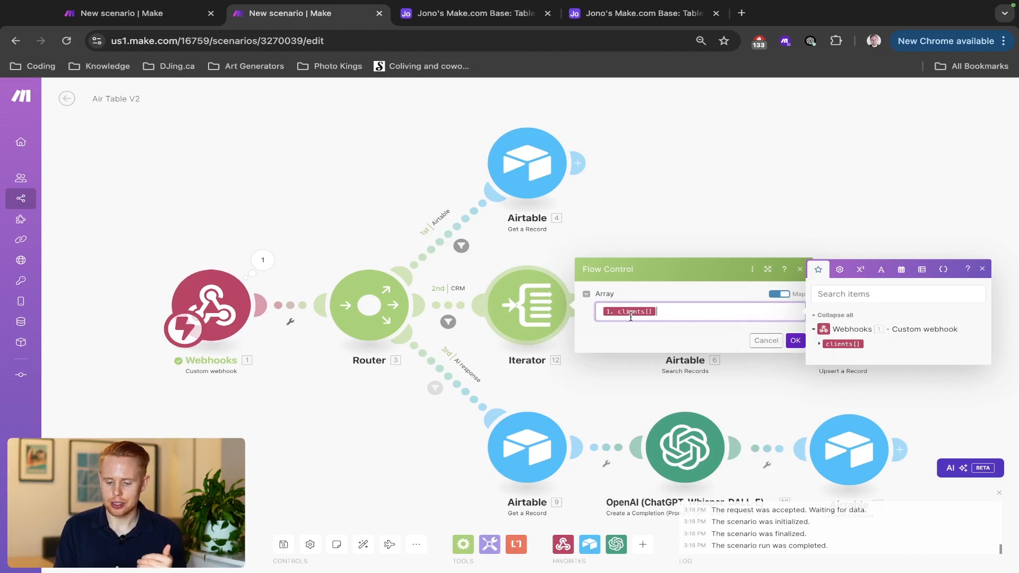
left_click(791, 340)
left_click_drag(633, 211, 501, 201)
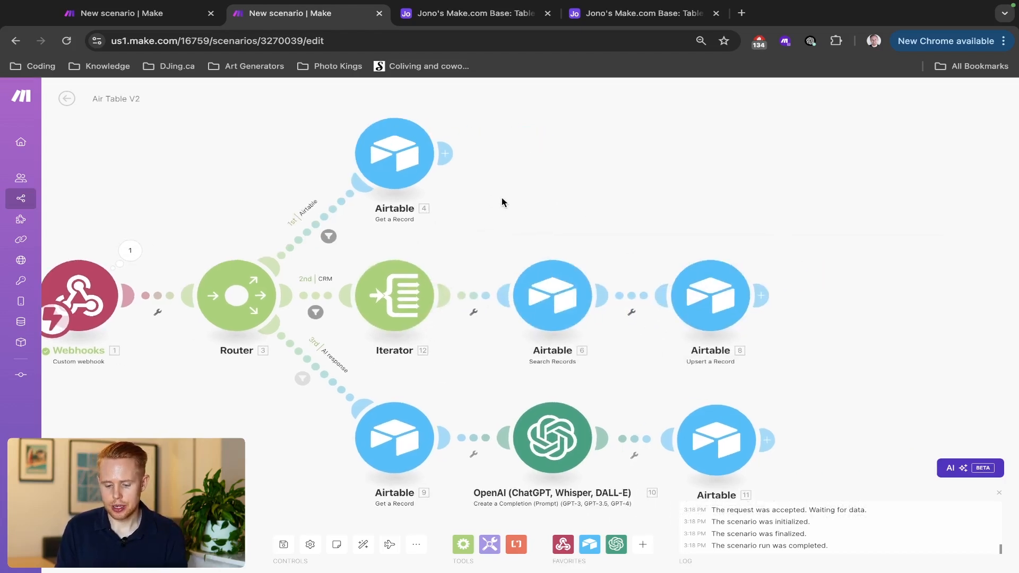
left_click(540, 295)
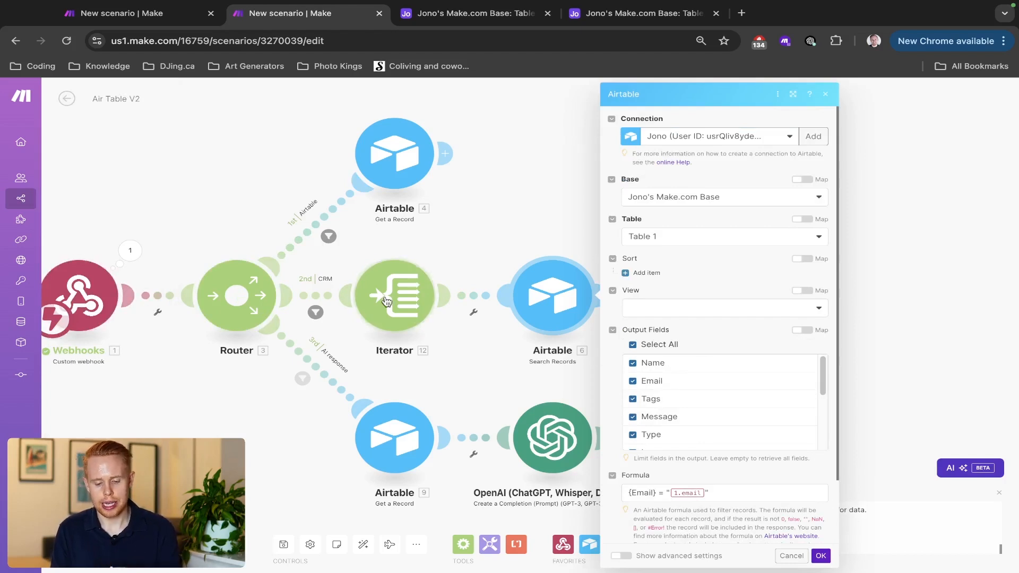
left_click(705, 494)
key("BackSpace")
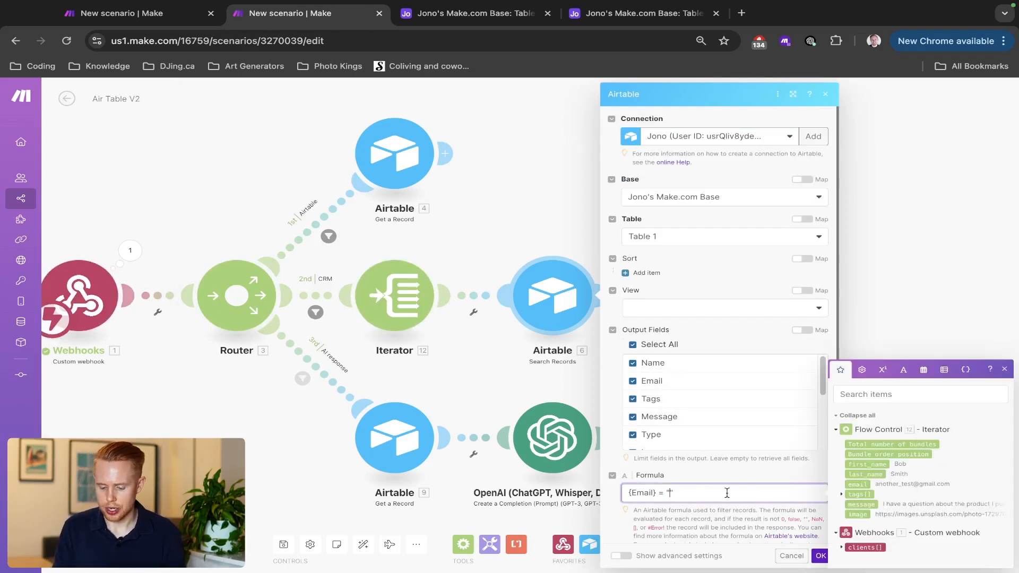
left_click(853, 486)
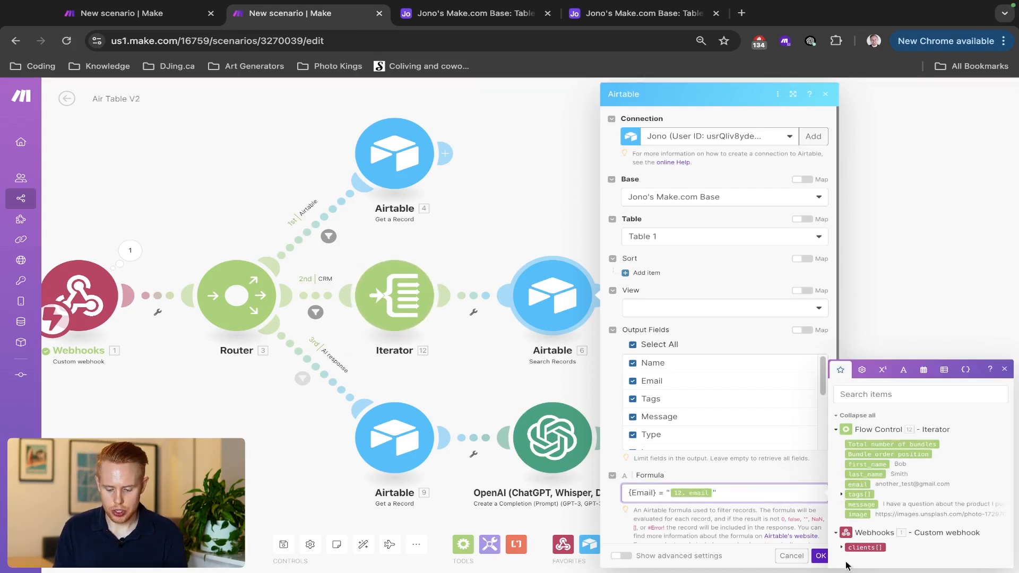
left_click(820, 556)
Step: Examine the fields of both client collections in the webhook's output bundle
left_click(130, 251)
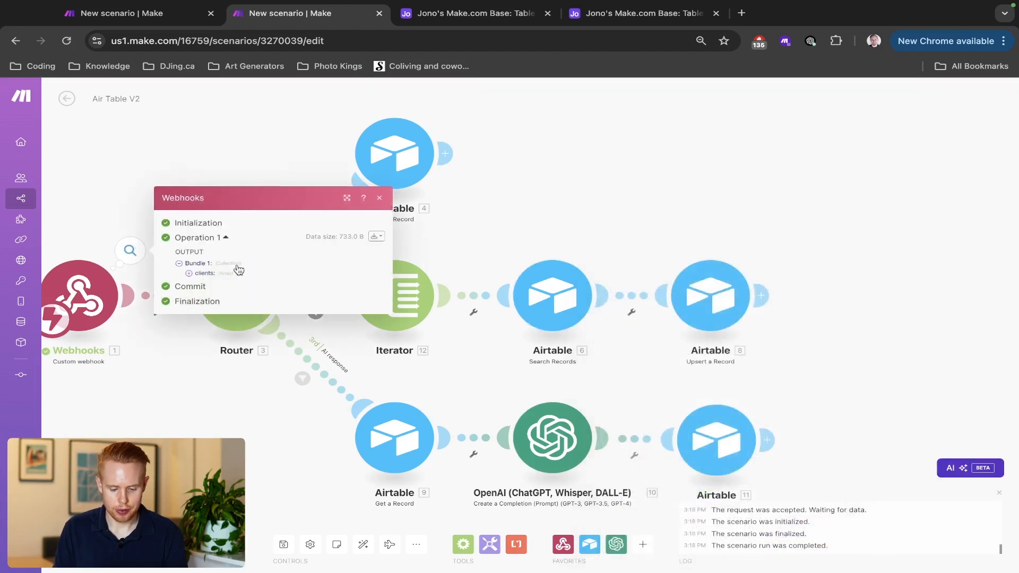
left_click(209, 274)
left_click(208, 274)
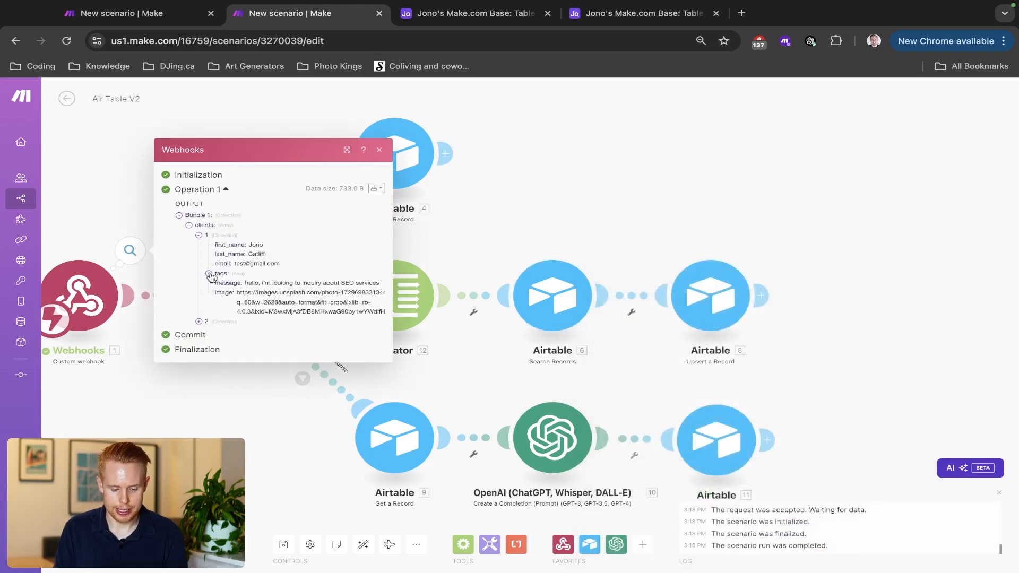
triple_click(256, 263)
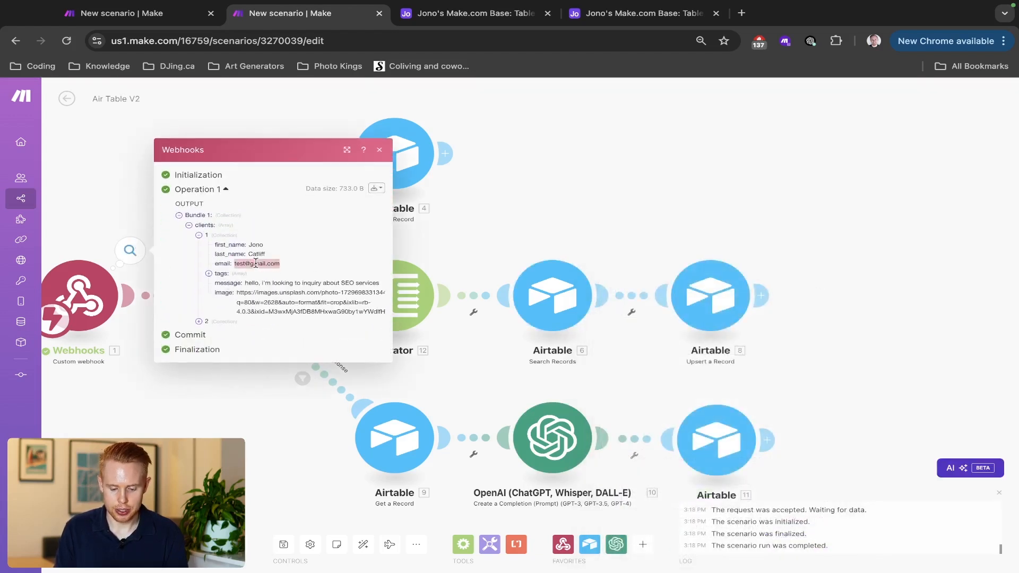
left_click(199, 321)
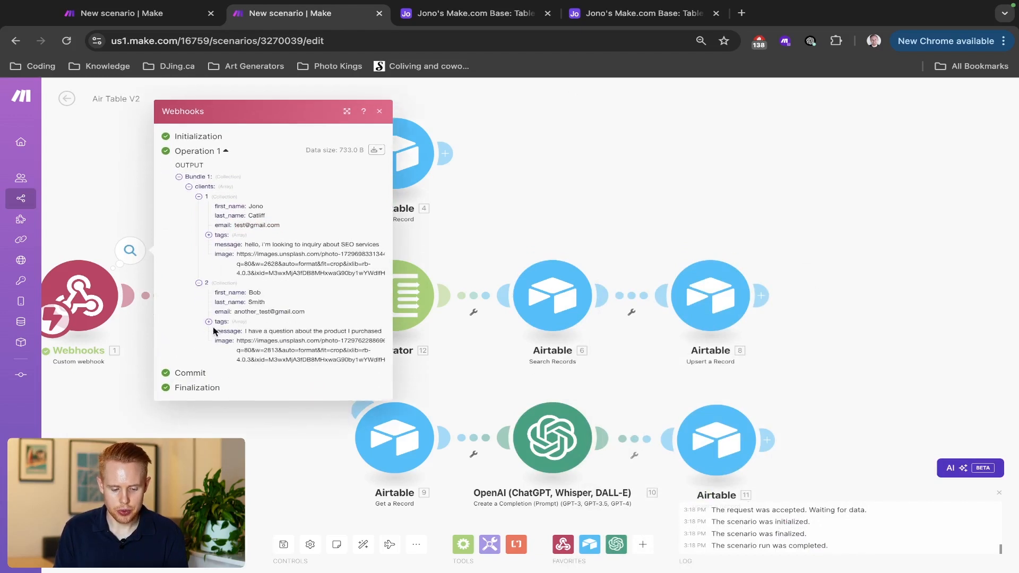
Step: Check the second client's email in the webhook output against the CRM route's Search Records module
triple_click(242, 314)
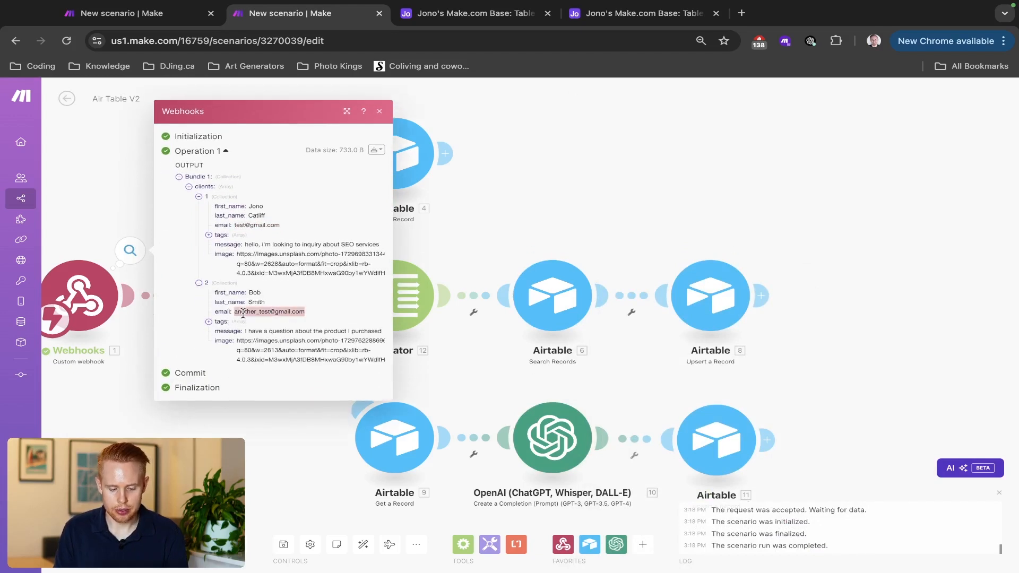
left_click(471, 352)
left_click(552, 296)
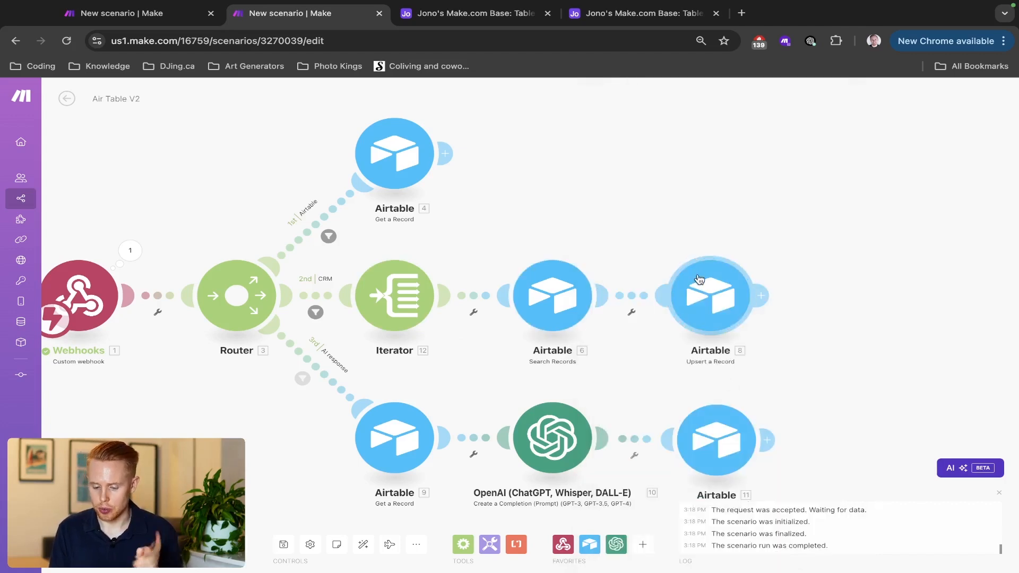
Step: Replace the Name mapping in the CRM route's Upsert a Record module with the Iterator's first_name and last_name
left_click(732, 296)
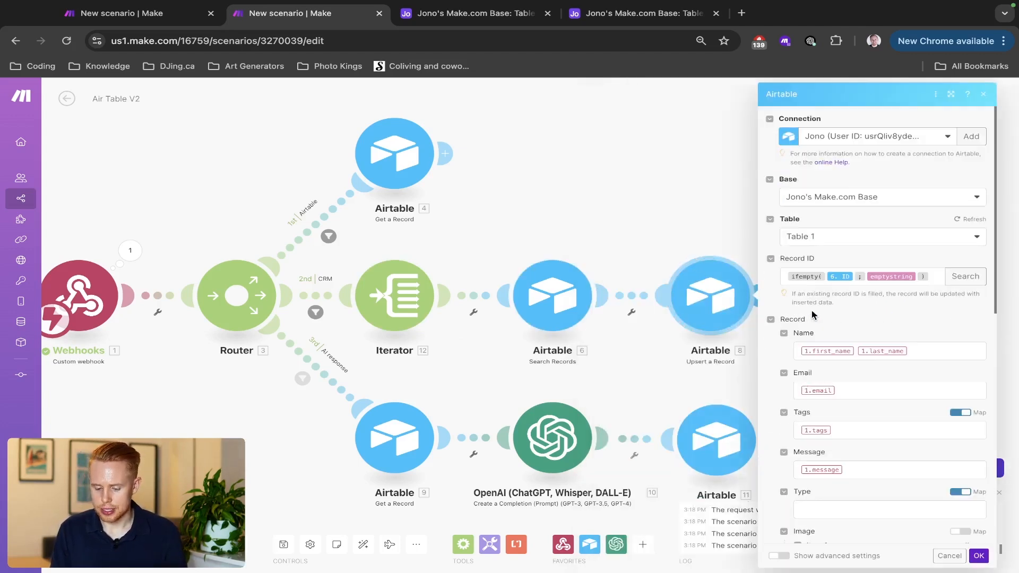
scroll(866, 319, "down", 9)
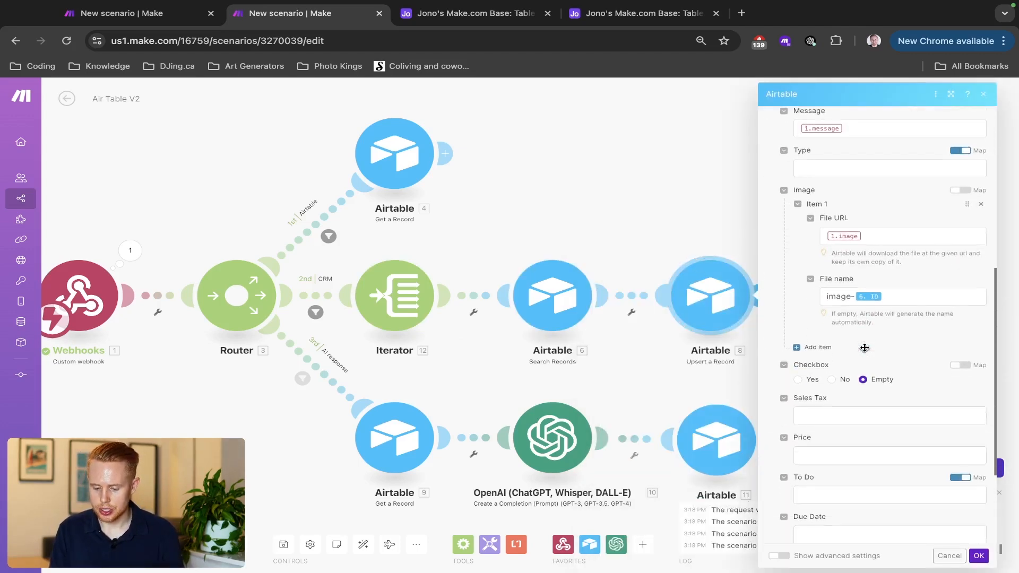
scroll(865, 347, "up", 3)
scroll(864, 347, "up", 6)
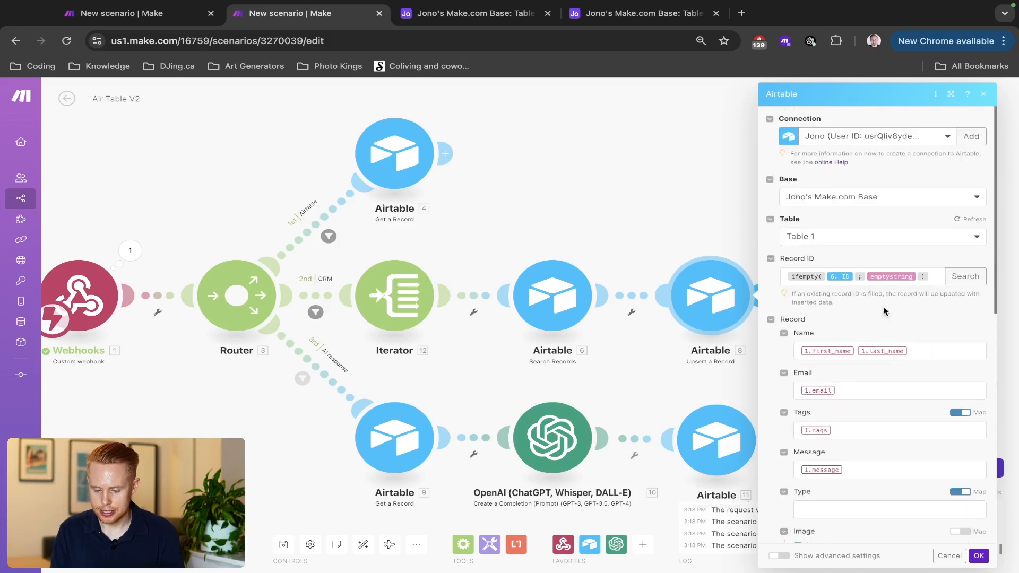
left_click(924, 345)
key("BackSpace")
key("BackSpace")
key("BackSpace")
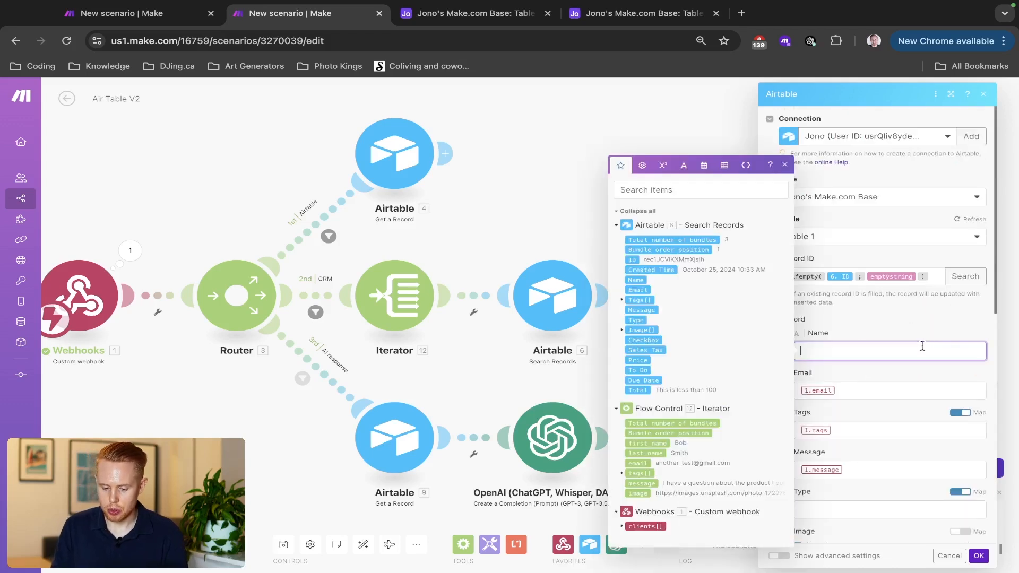
left_click(652, 446)
left_click(647, 454)
left_click(845, 405)
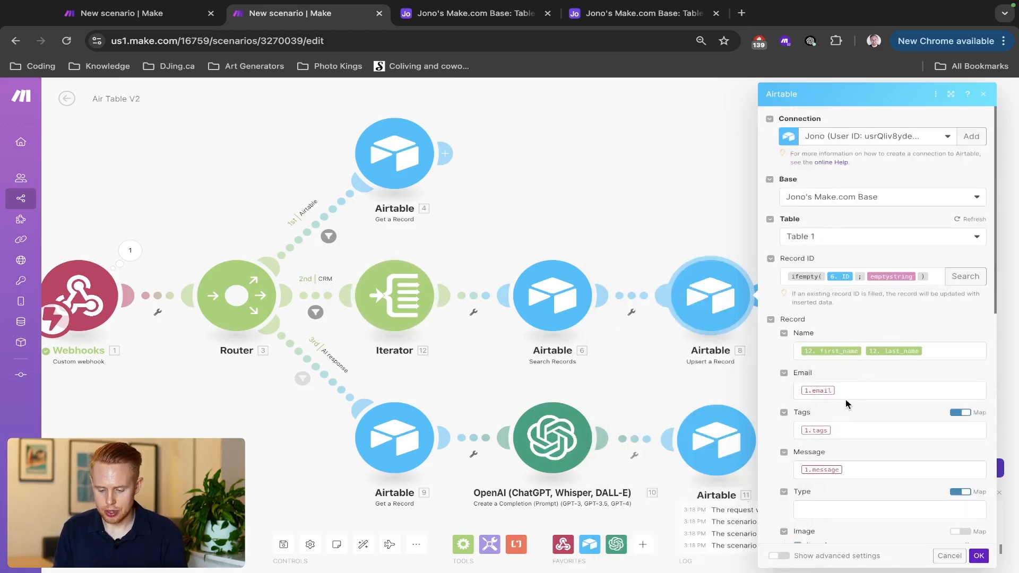
left_click(849, 388)
key("BackSpace")
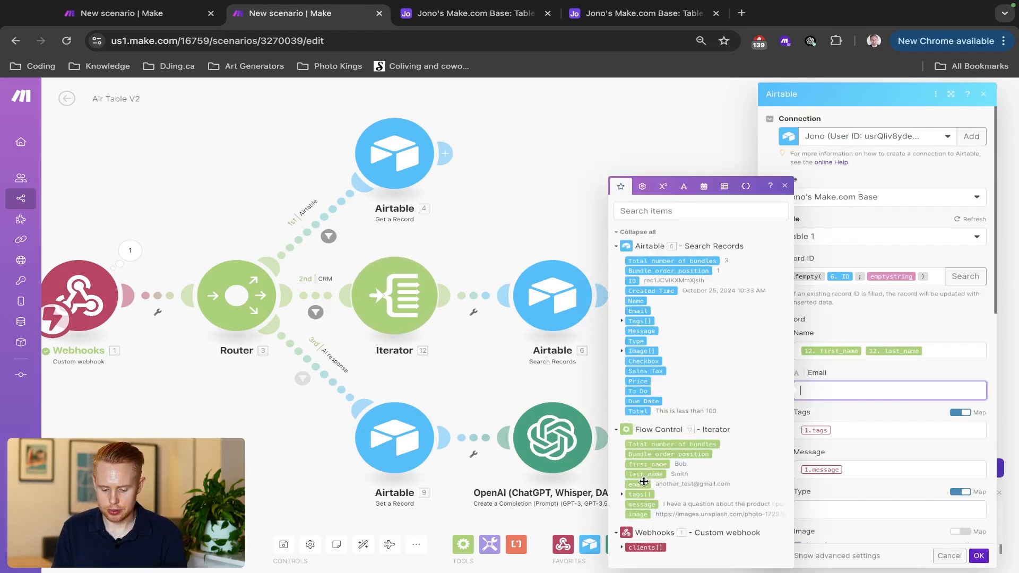
left_click(643, 484)
left_click(857, 431)
key("BackSpace")
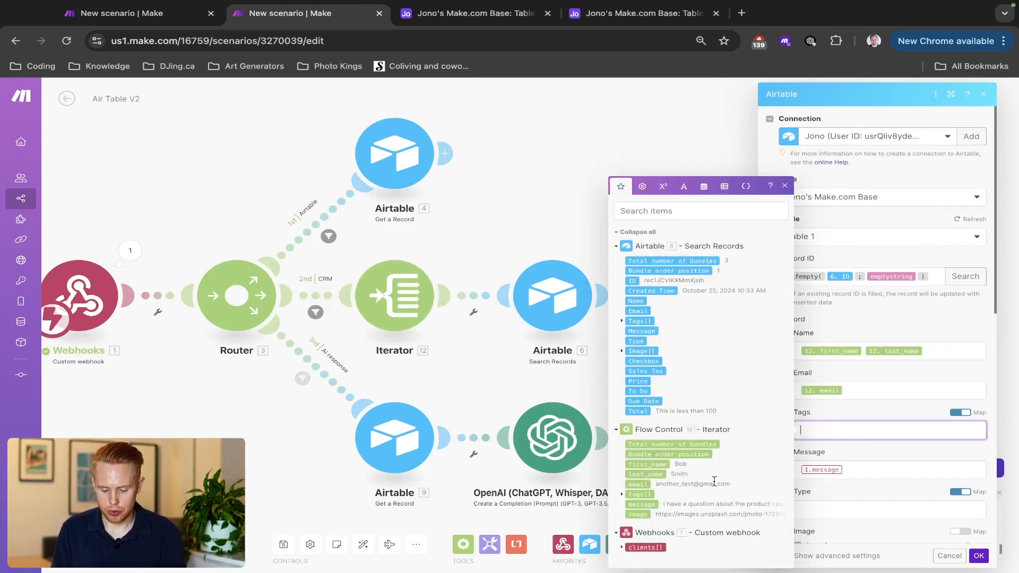
left_click(633, 495)
left_click(903, 471)
key("BackSpace")
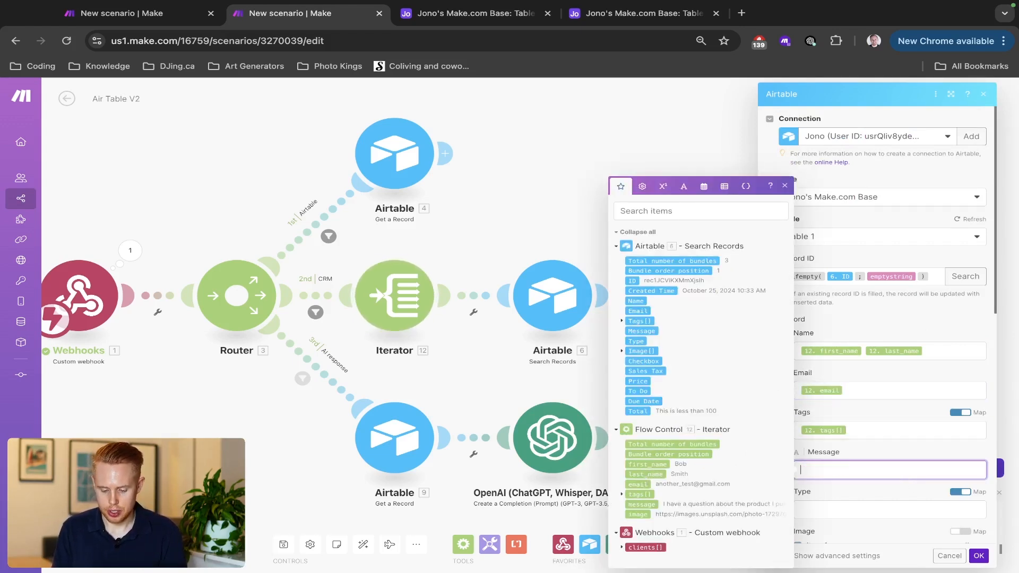
left_click(642, 505)
Step: Replace the upsert's image File URL with the Iterator's image and save the module
scroll(831, 474, "down", 3)
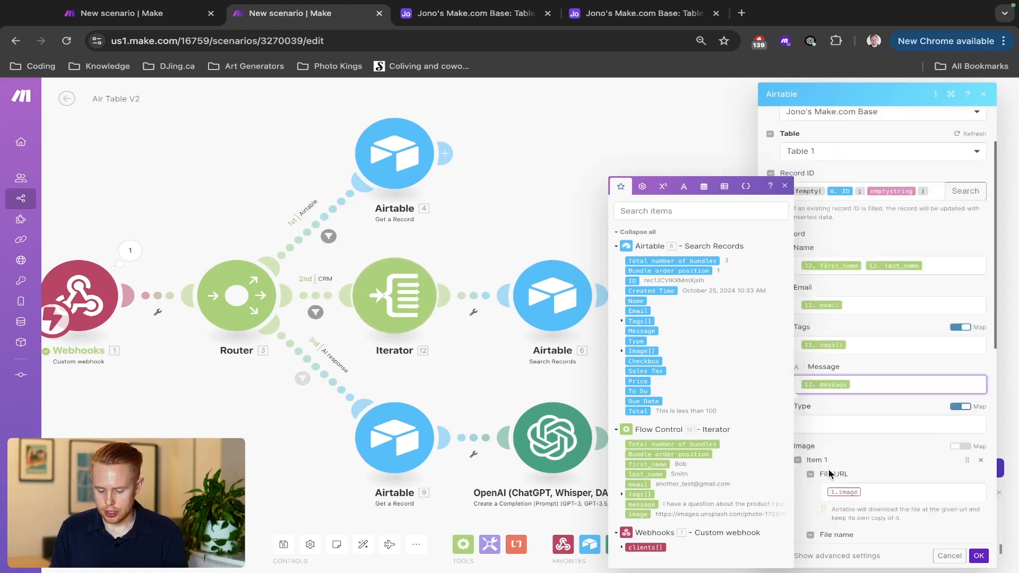
left_click(842, 427)
key("BackSpace")
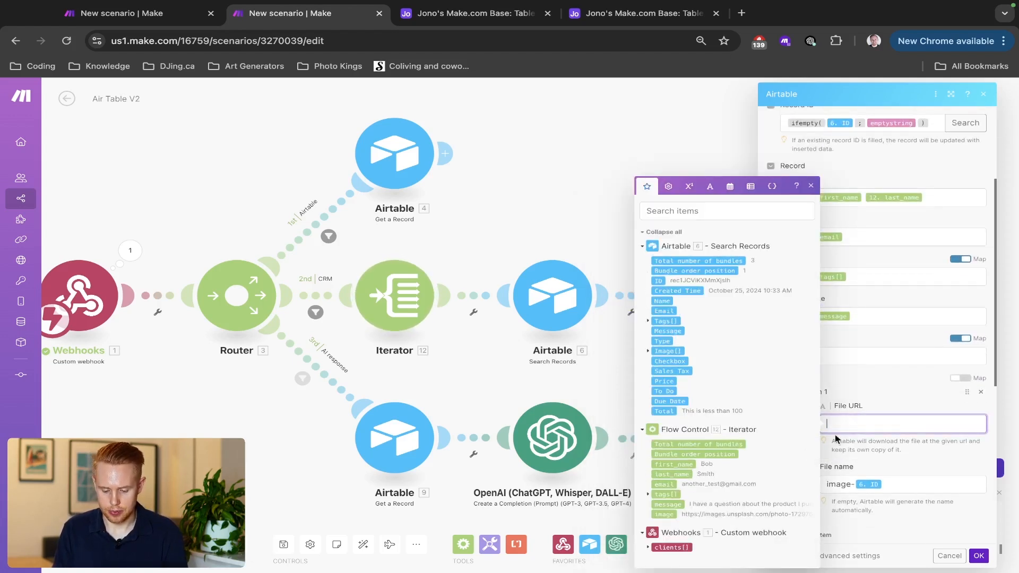
left_click(665, 514)
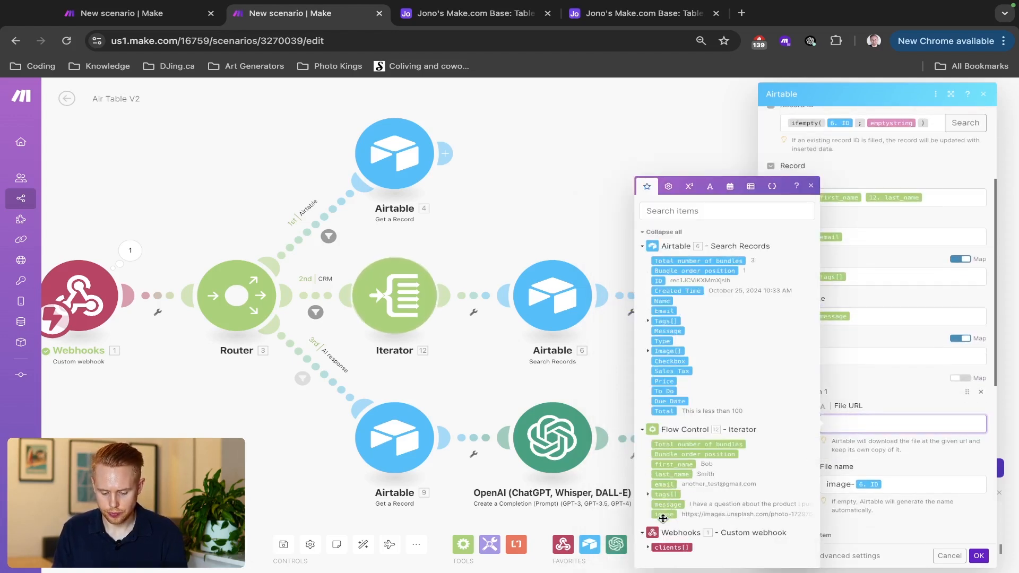
left_click(980, 556)
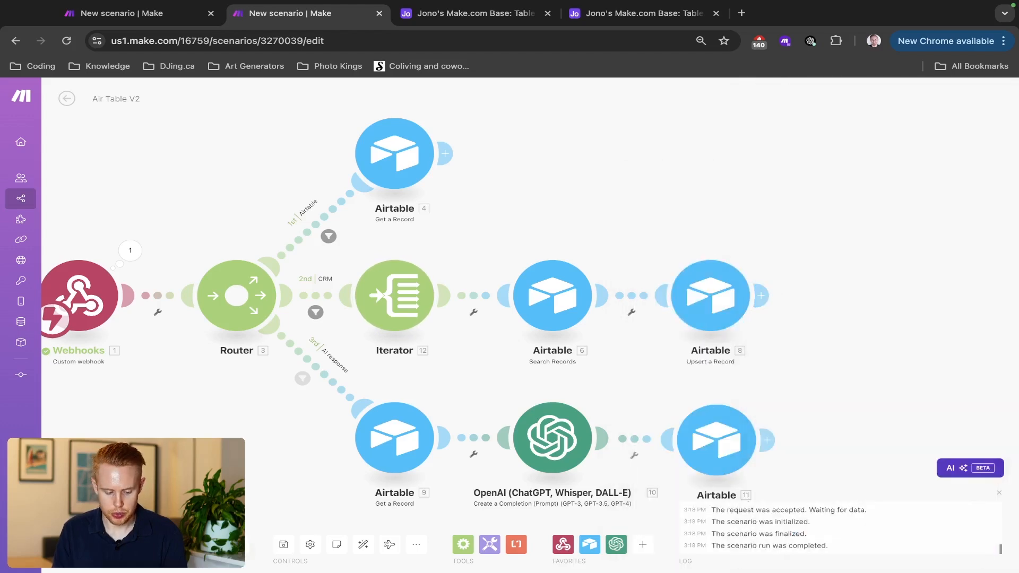
Step: Run the Air Table V2 scenario waiting for new data and trigger it by running the AirTable Test scenario
left_click(94, 545)
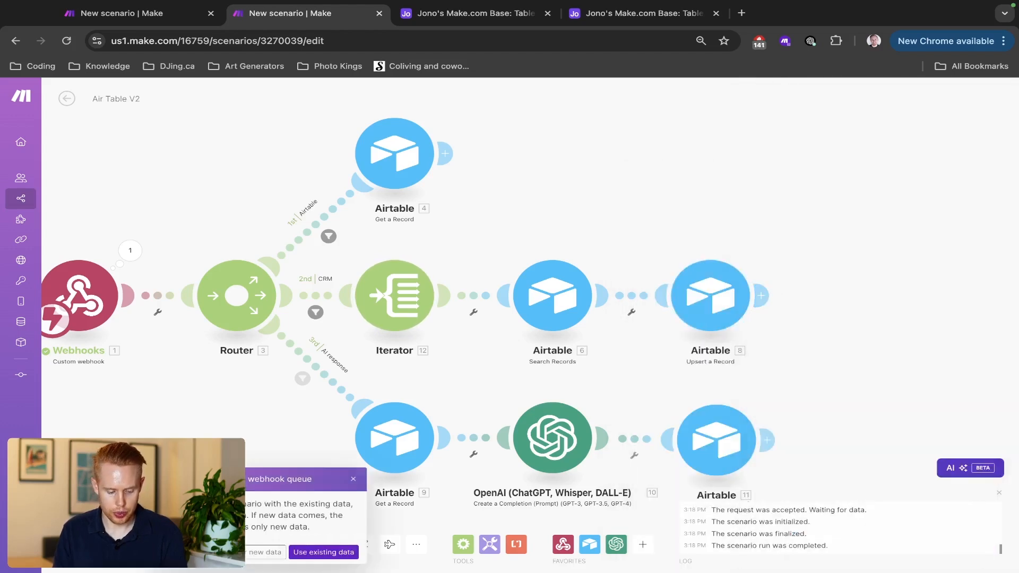
left_click(262, 553)
key("ctrl+shift+Tab")
scroll(606, 402, "down", 5, "ctrl")
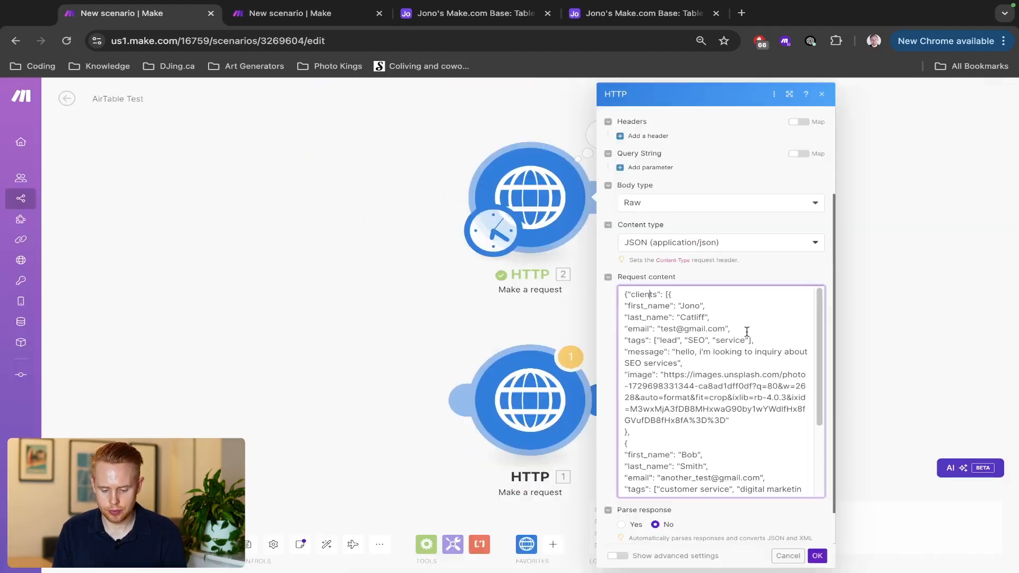
left_click(95, 546)
key("ctrl+Tab")
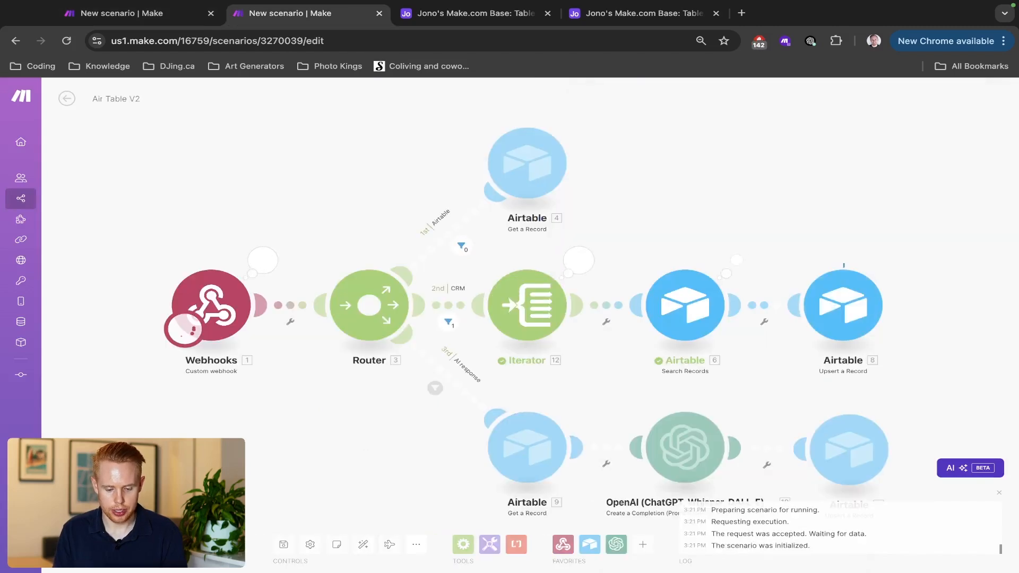
Step: Examine the CRM route's run results and both client collections in the webhook's output bundle
scroll(617, 291, "up", 1)
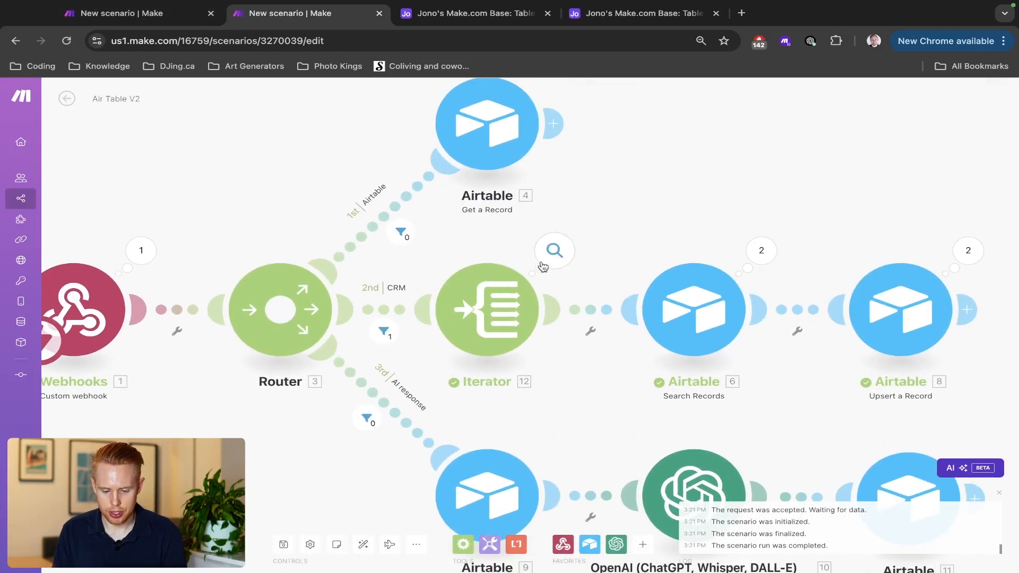
left_click_drag(711, 222, 592, 185)
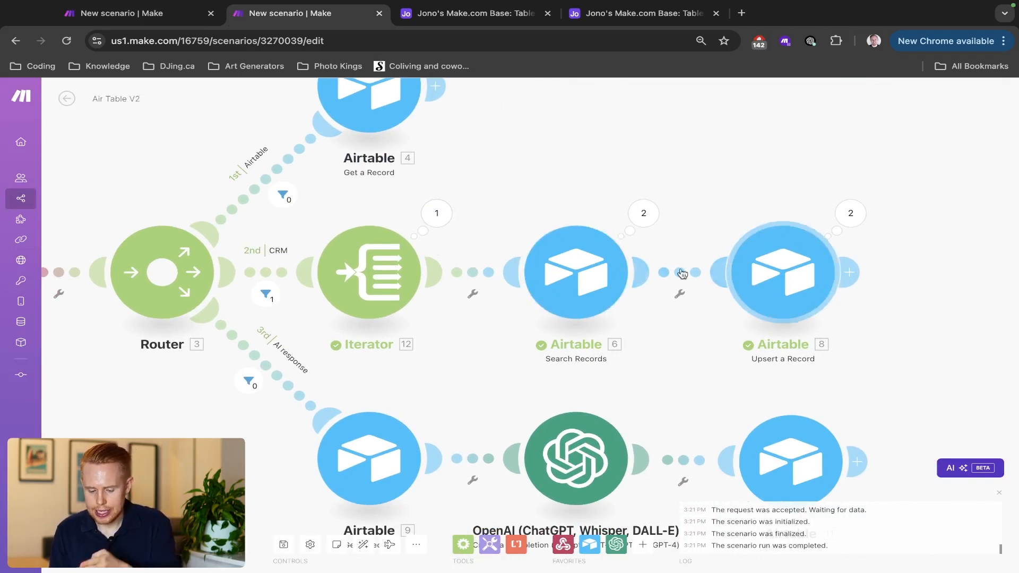
scroll(750, 273, "left", 8)
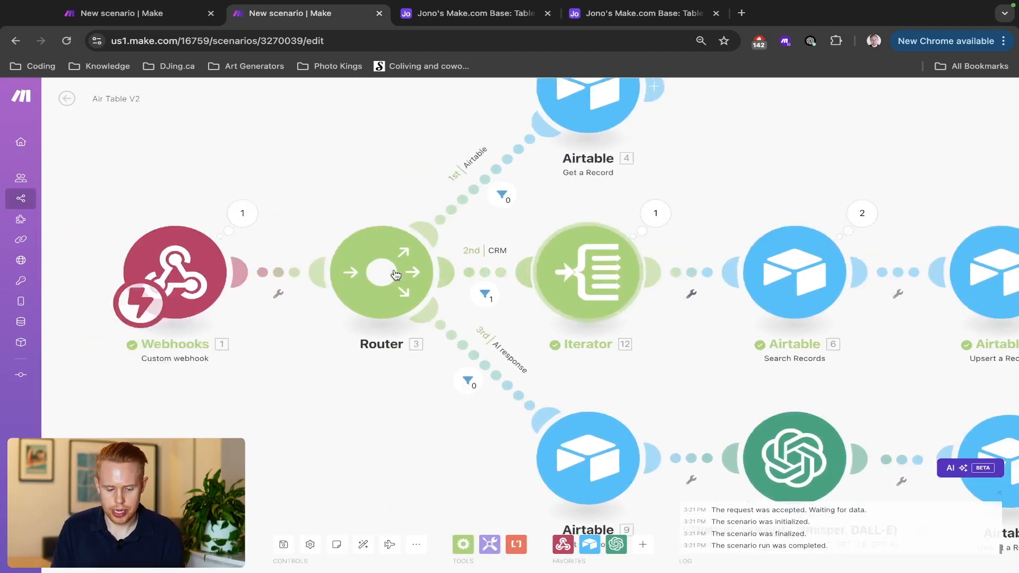
left_click(471, 213)
left_click(537, 237)
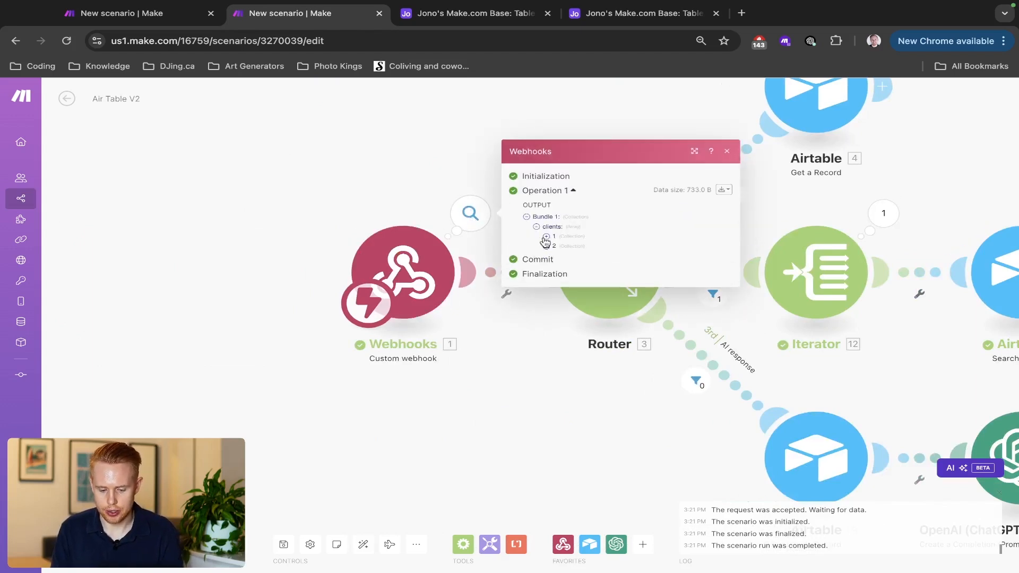
left_click(547, 237)
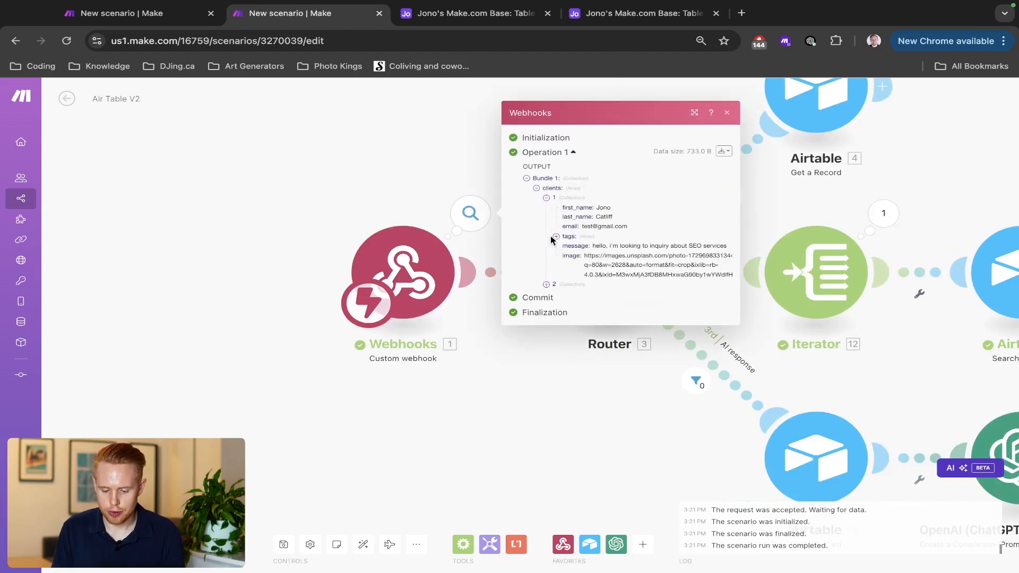
left_click(547, 285)
scroll(906, 329, "right", 10)
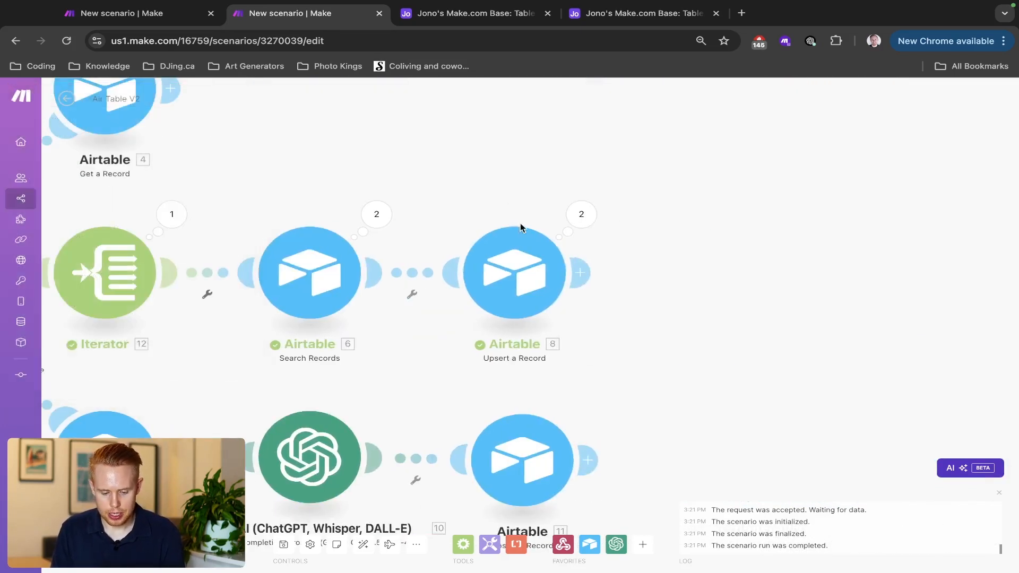
Step: Check the client records in Airtable's Table 1, then select the CRM route's Search Records and Upsert a Record modules in Make
key("ctrl+Tab")
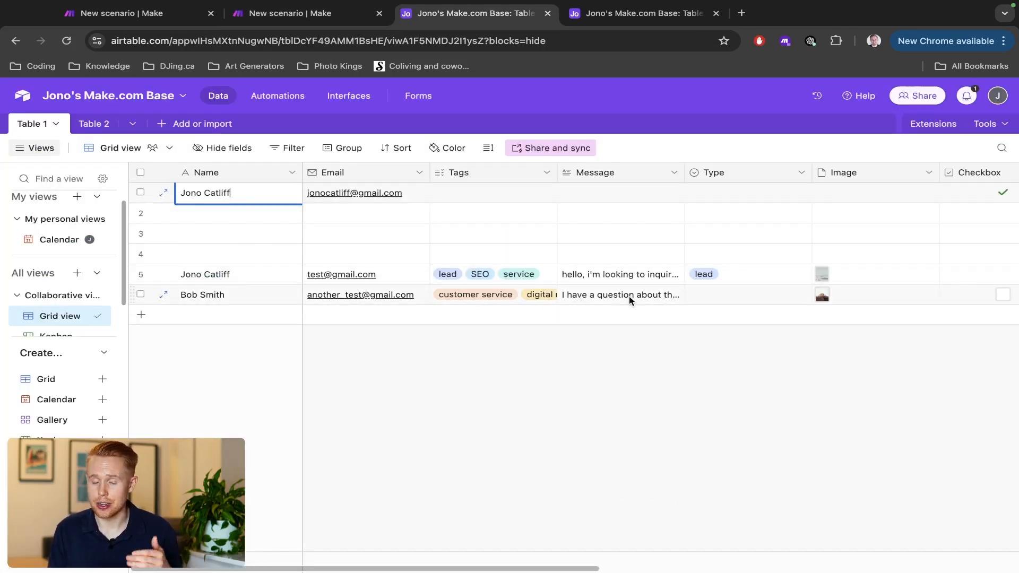
key("ctrl+shift+Tab")
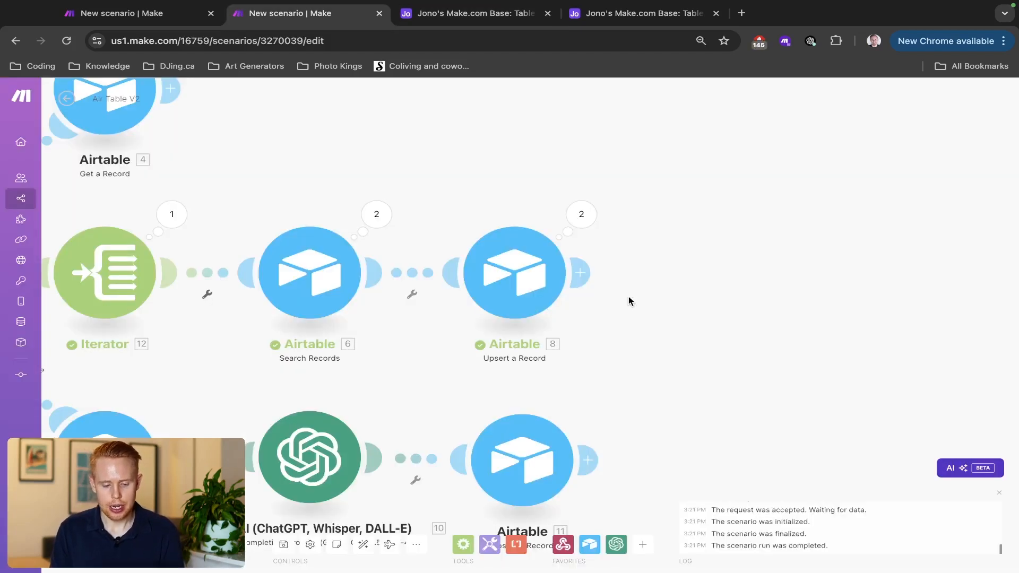
left_click_drag(358, 369, 542, 375)
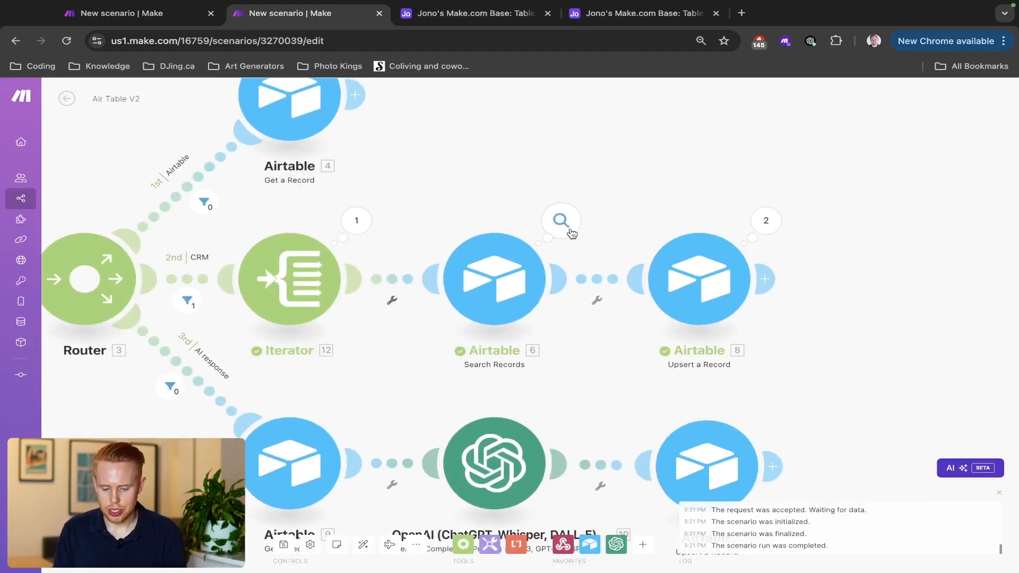
left_click_drag(439, 197, 910, 383)
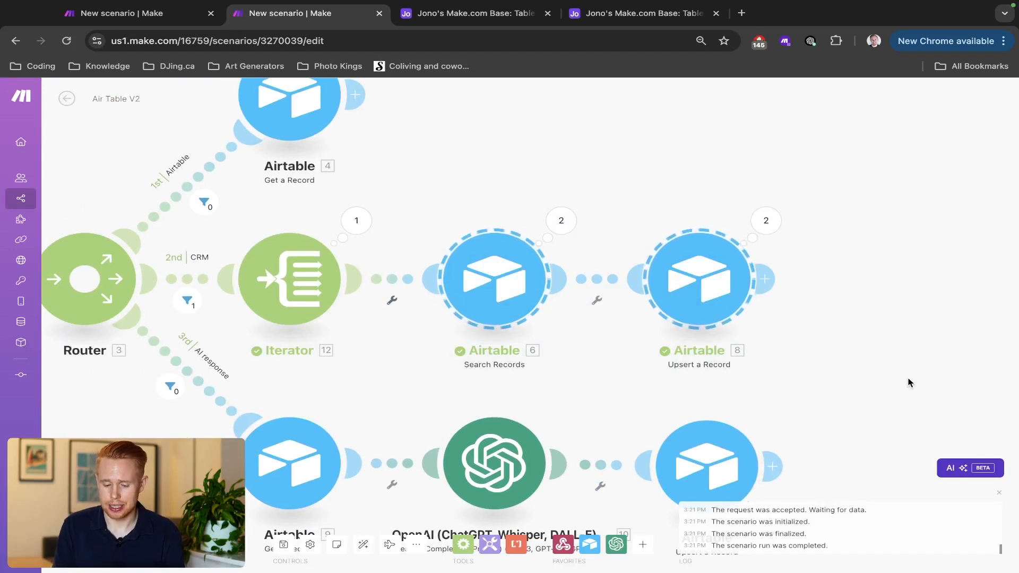
Step: Search Google in a new browser tab for "airtable rate limiting" and read the API request limit
key("ctrl+t")
type("airtas")
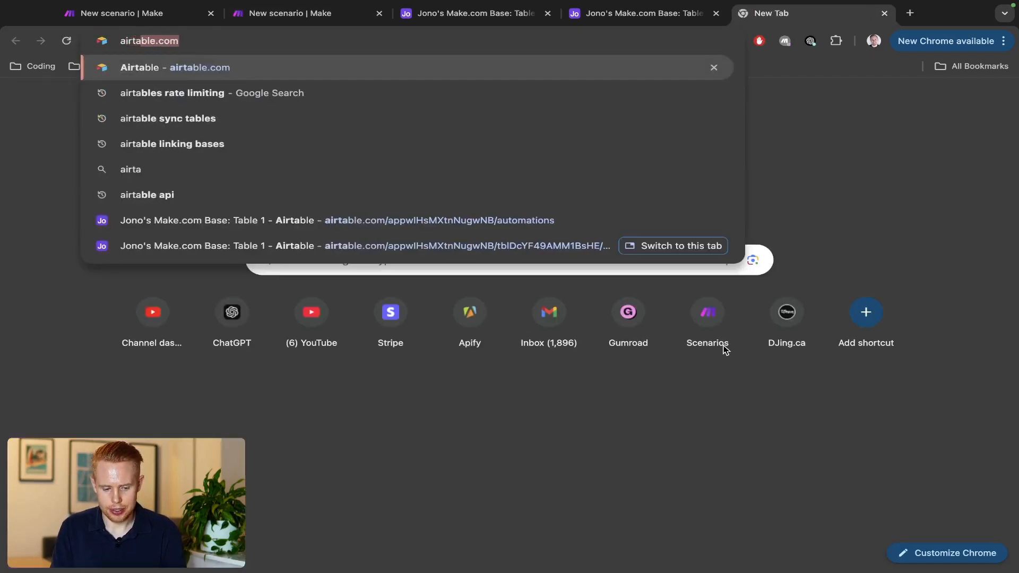
key("BackSpace")
type("ble rate limiting")
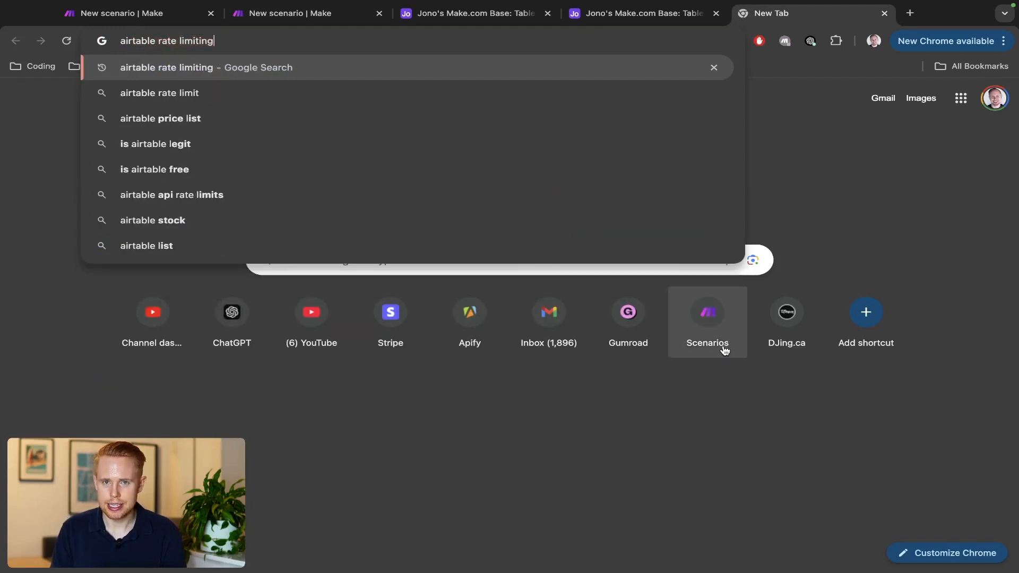
key("Return")
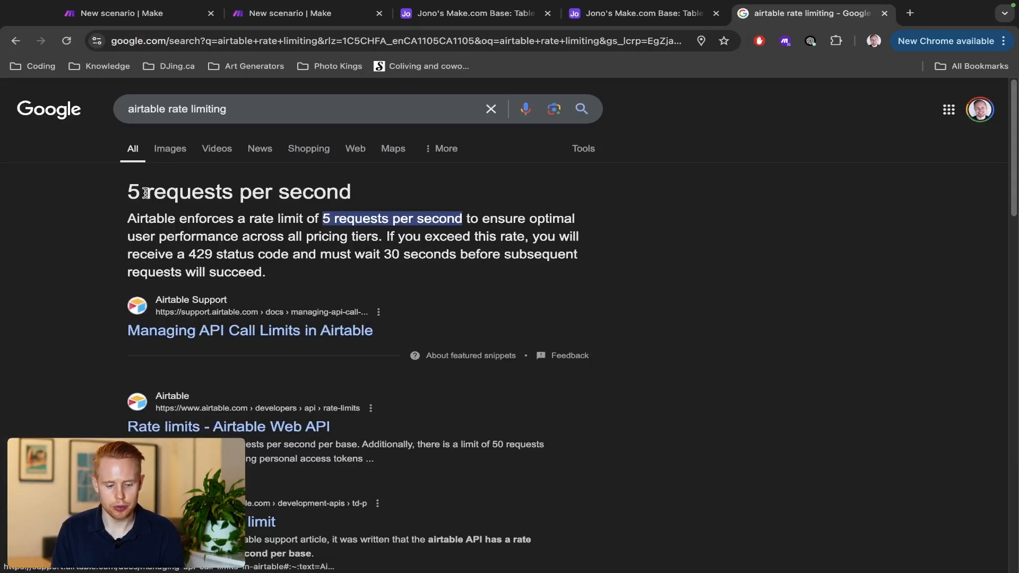
left_click_drag(114, 180, 429, 210)
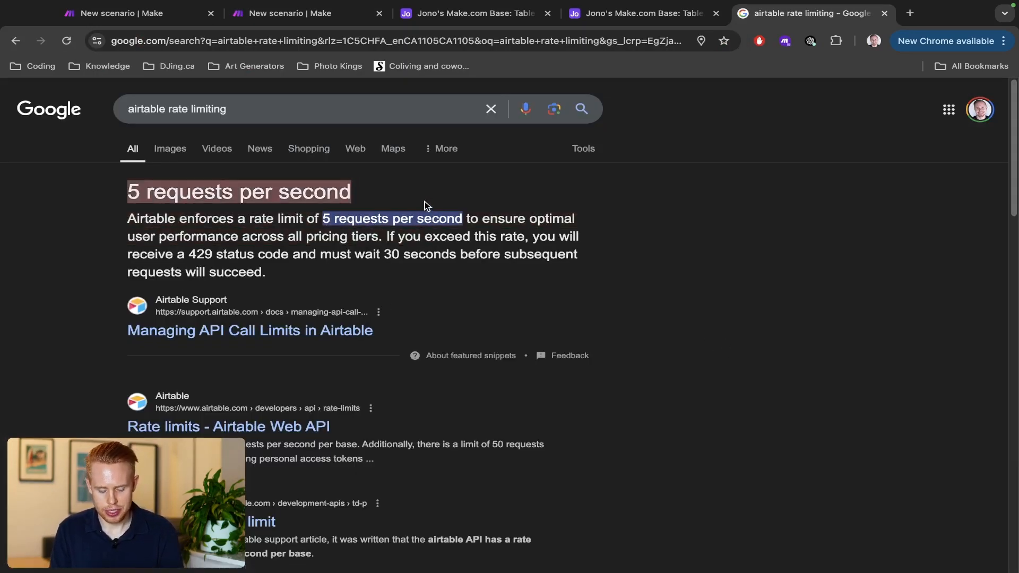
Step: Insert a Tools Sleep module with a 2-second delay between the Iterator and Airtable Search Records on the Air Table V2 scenario's CRM route
left_click(340, 13)
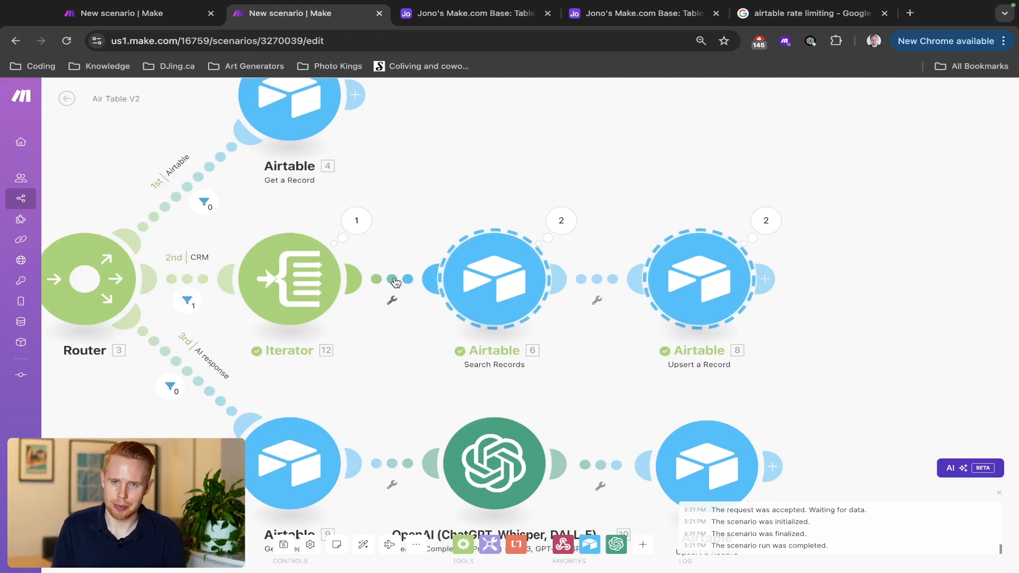
right_click(396, 281)
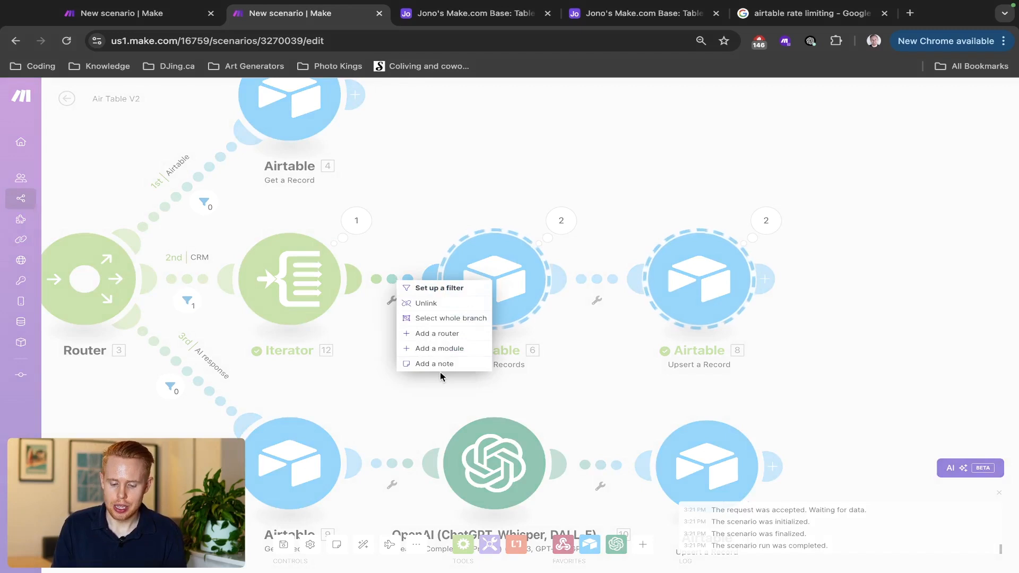
left_click(450, 349)
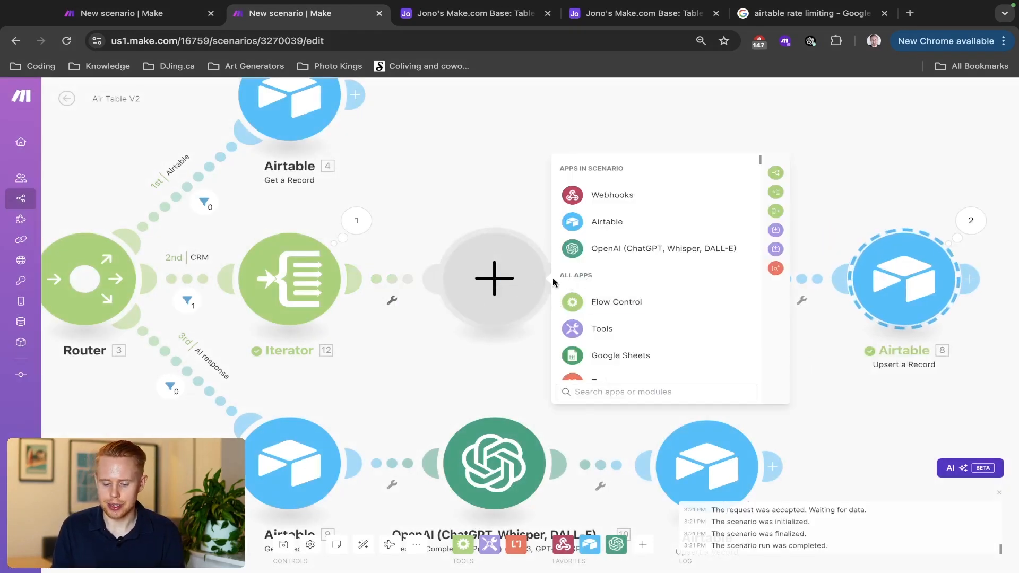
type("sleep")
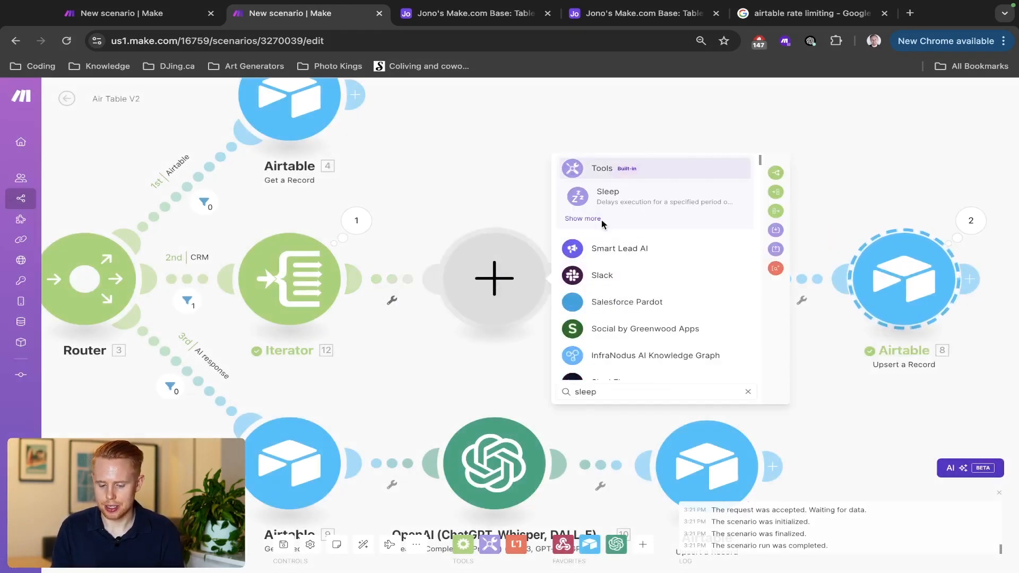
left_click(609, 198)
left_click(615, 275)
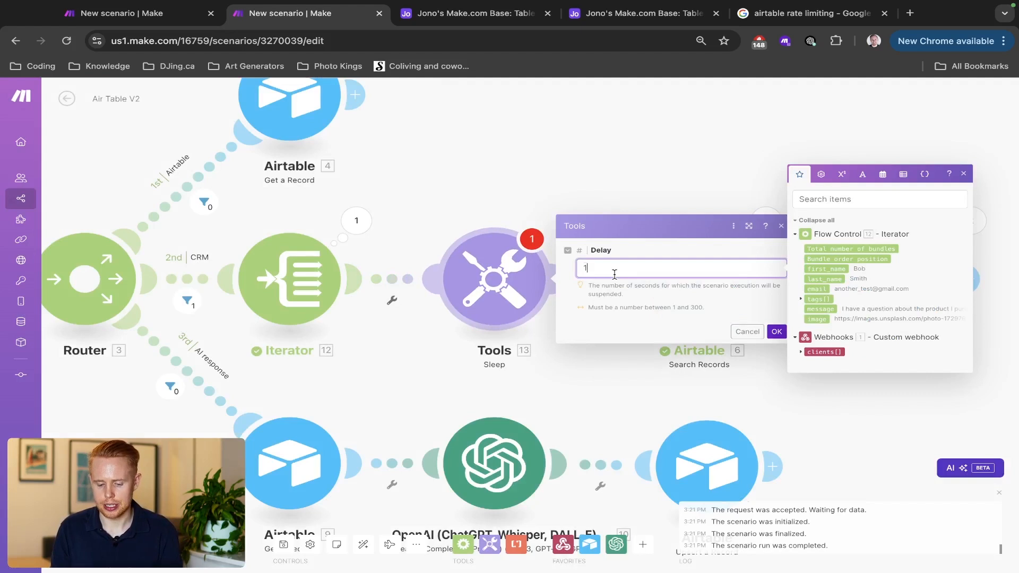
type("2")
left_click(777, 331)
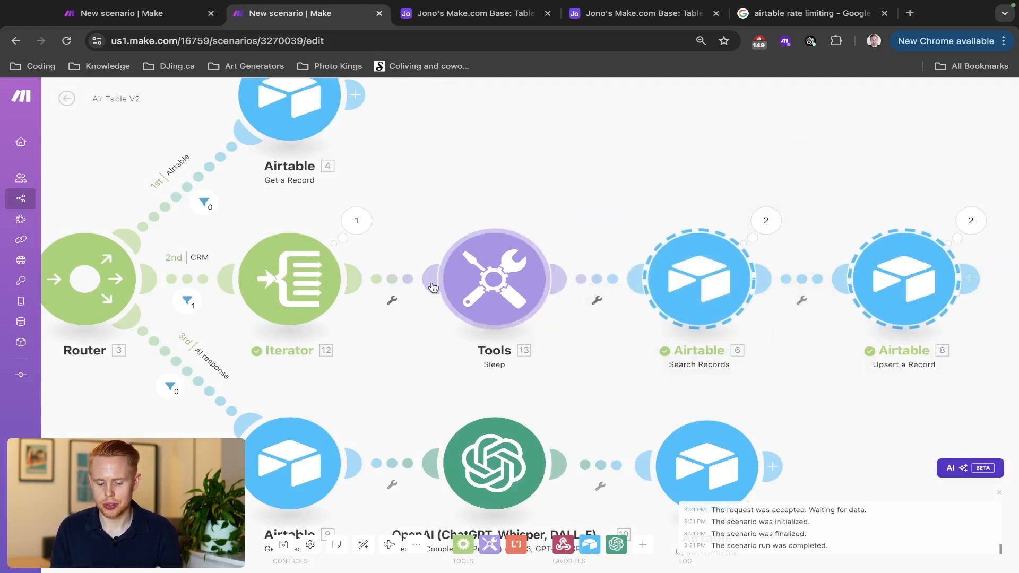
left_click(493, 262)
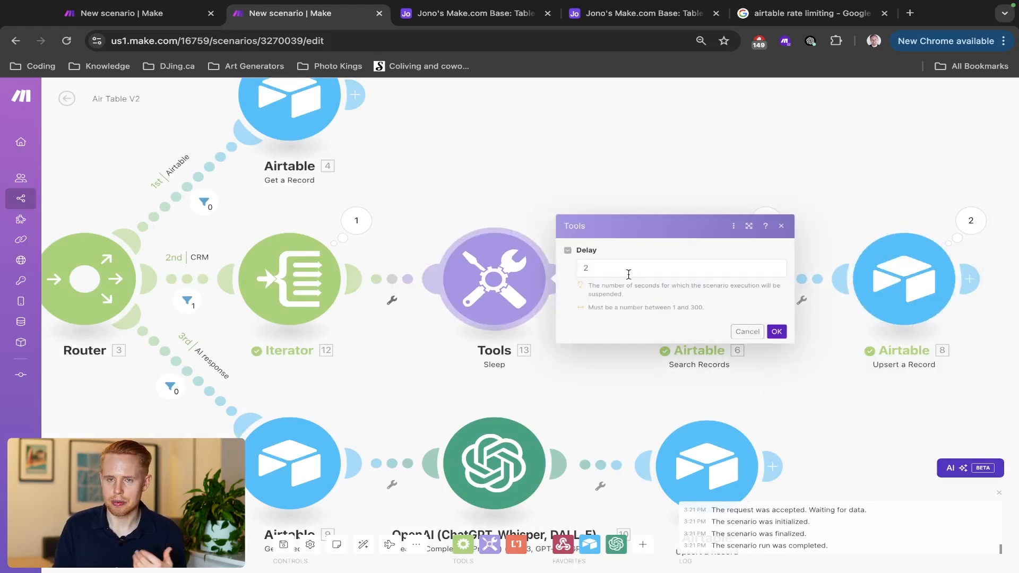
left_click(745, 334)
Step: Rerun Air Table V2 with the Sleep module, waiting for new webhook data, and trigger it from the AirTable Test scenario
left_click(88, 544)
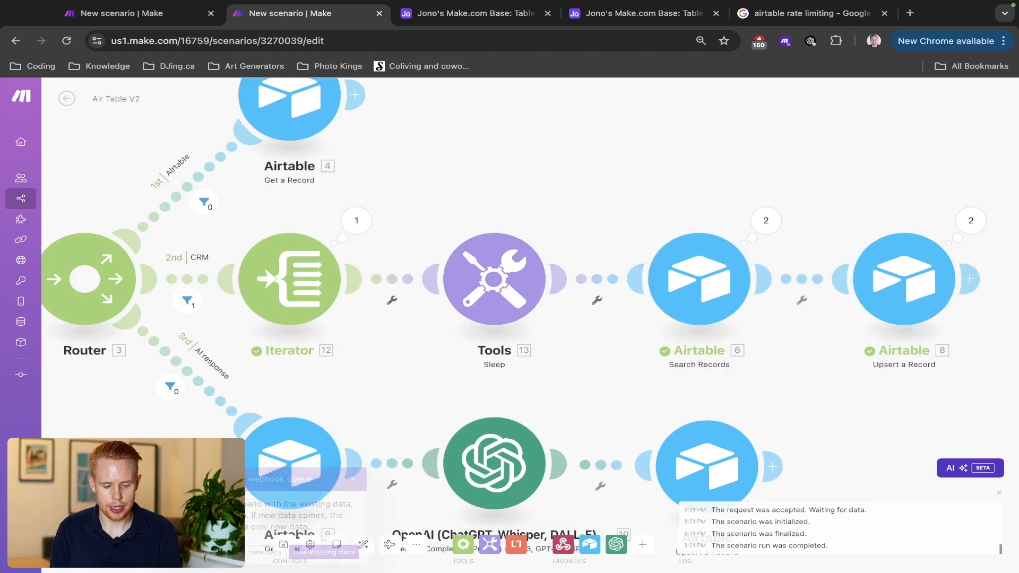
left_click(260, 552)
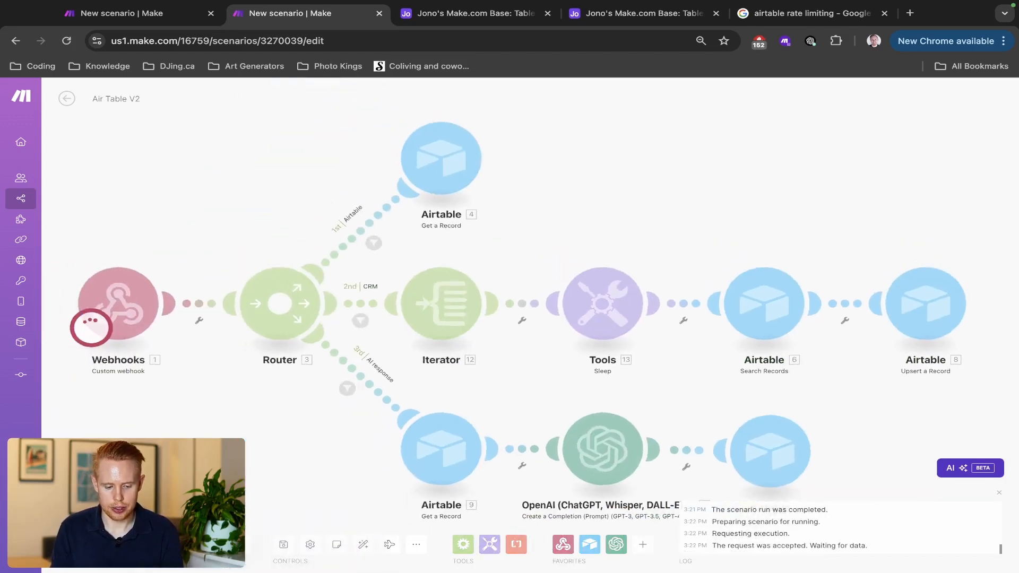
key("ctrl+shift+Tab")
key("ctrl+Tab")
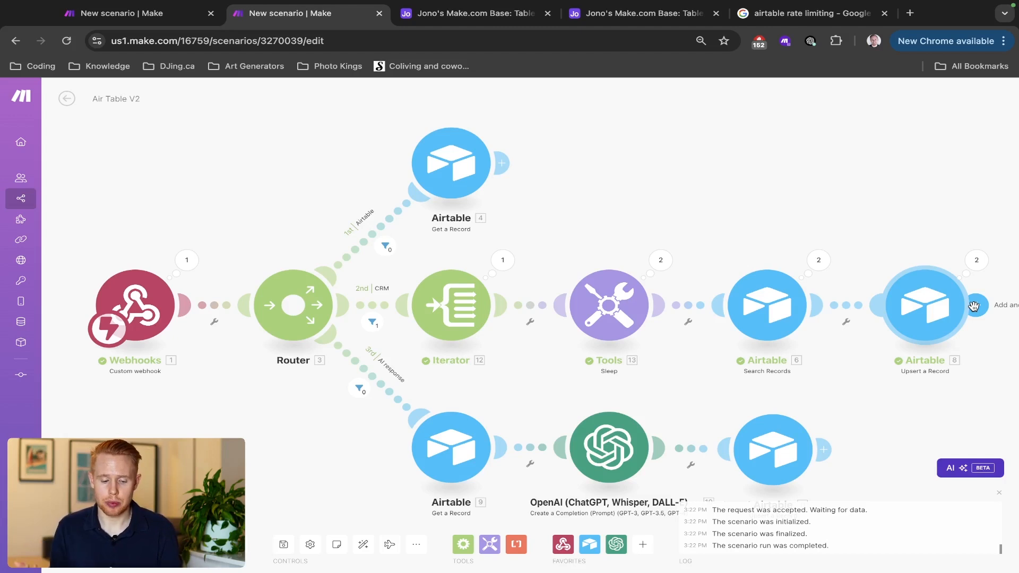
Step: Open the AirTable Test scenario's notes to read the Airtable topic list, and move the Airtable base's browser tab beside that scenario's tab
key("ctrl+shift+Tab")
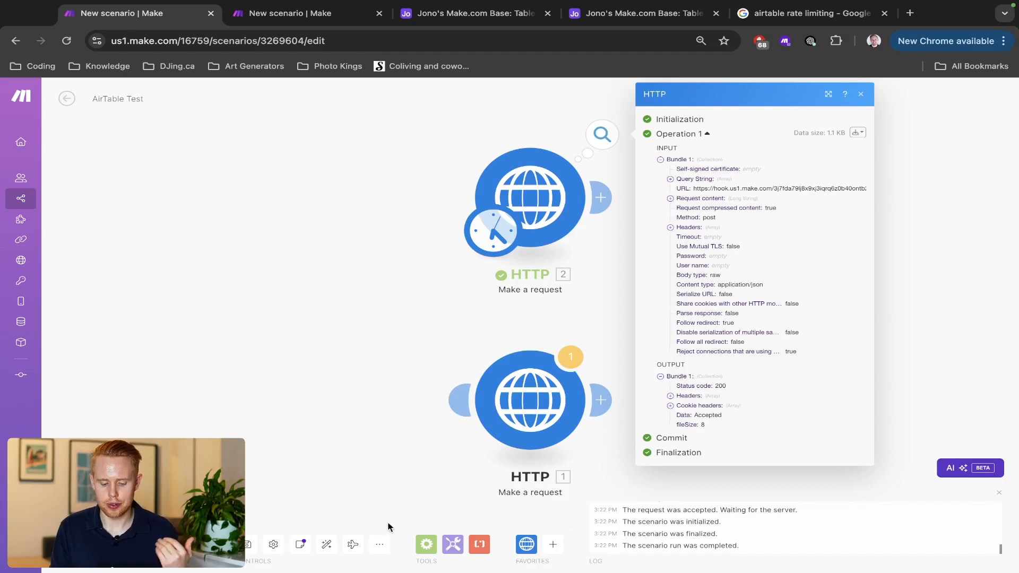
left_click(296, 550)
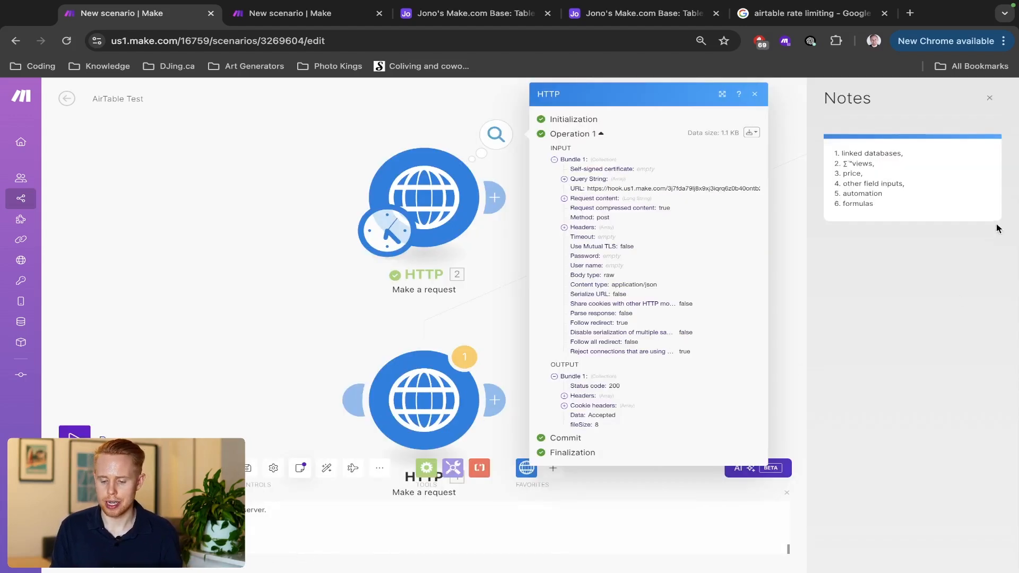
scroll(1005, 206, "up", 10)
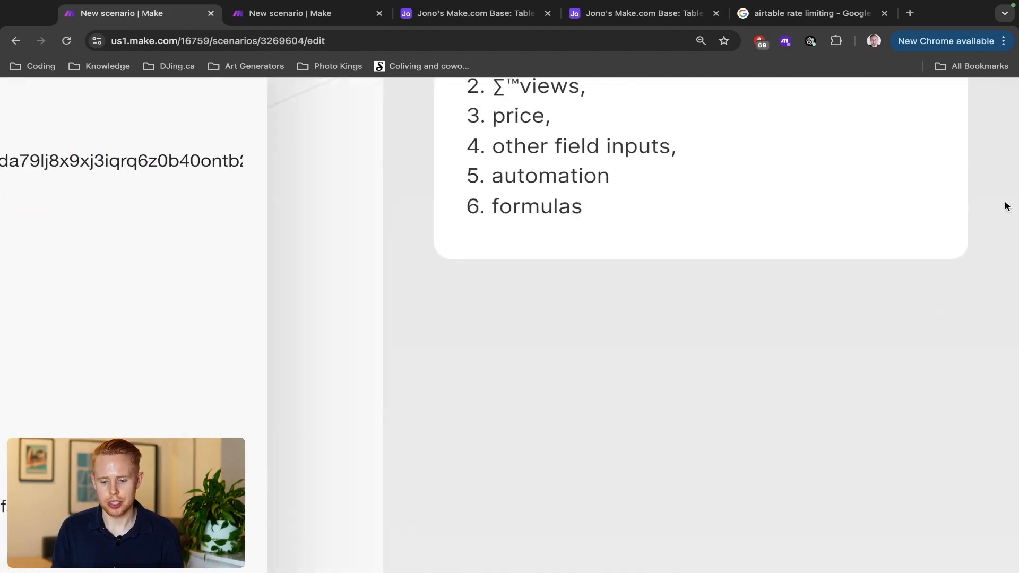
scroll(1005, 206, "up", 5)
scroll(905, 229, "down", 3)
scroll(905, 230, "down", 2)
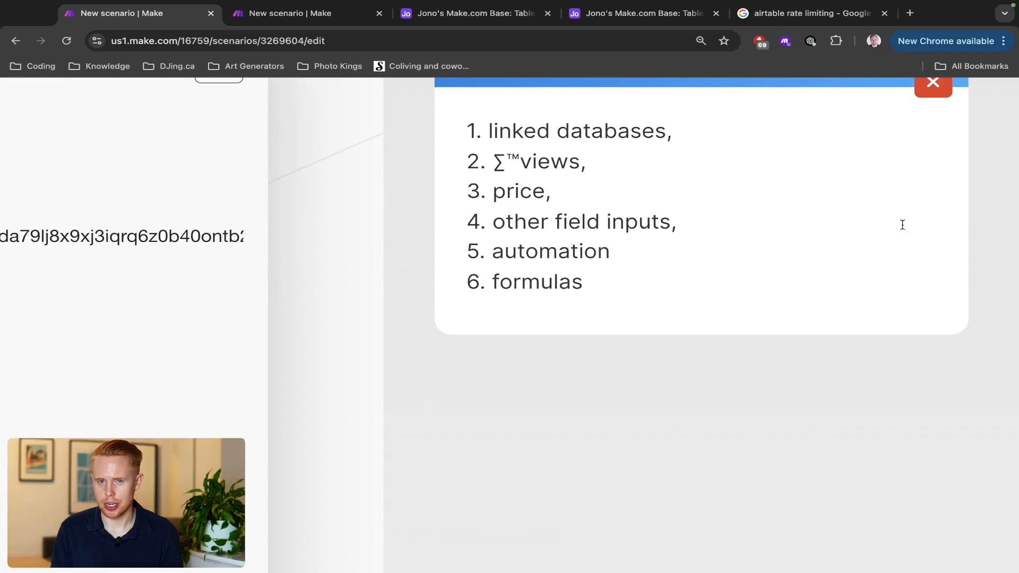
scroll(902, 224, "up", 3)
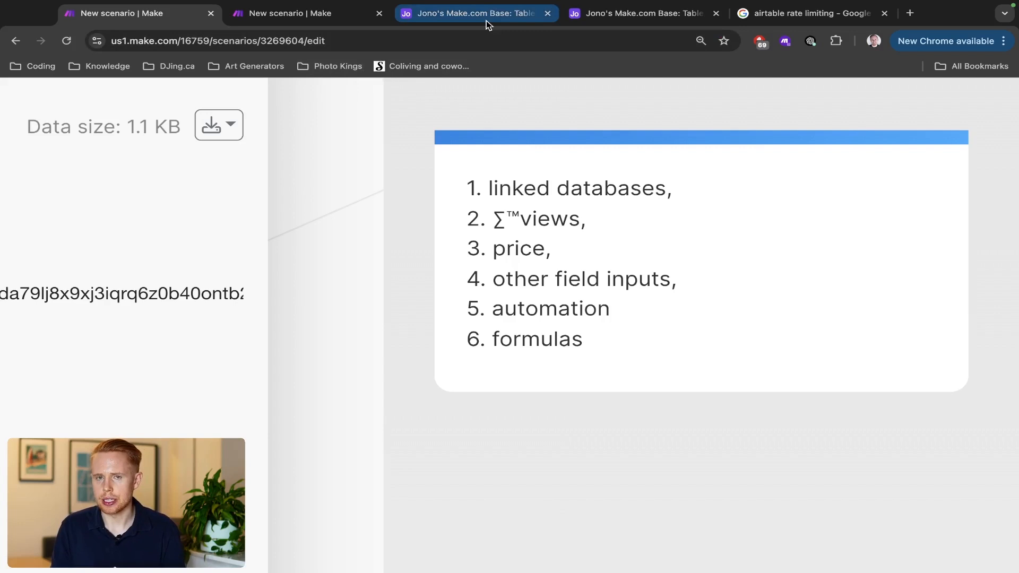
left_click_drag(487, 25, 353, 23)
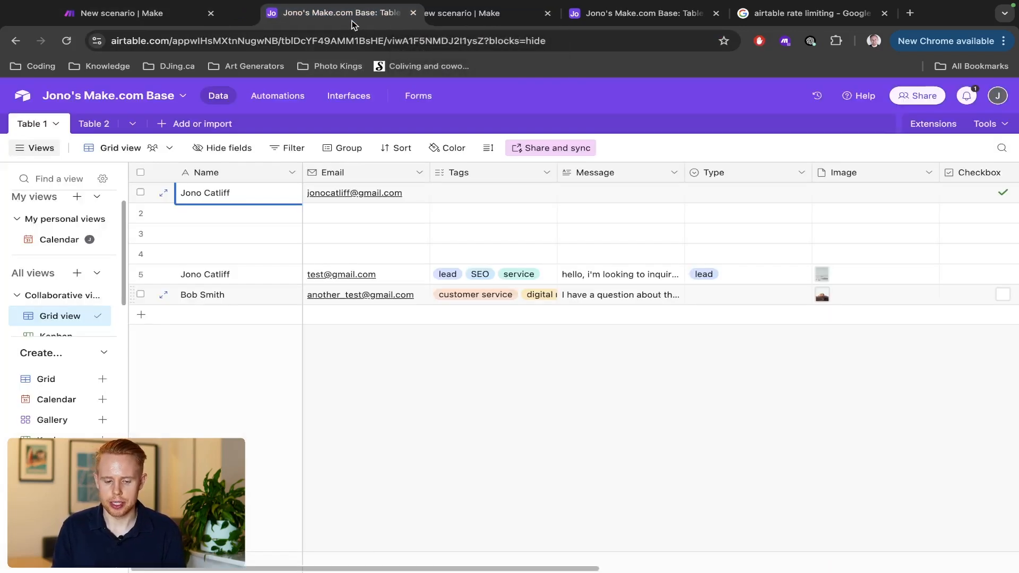
left_click(142, 16)
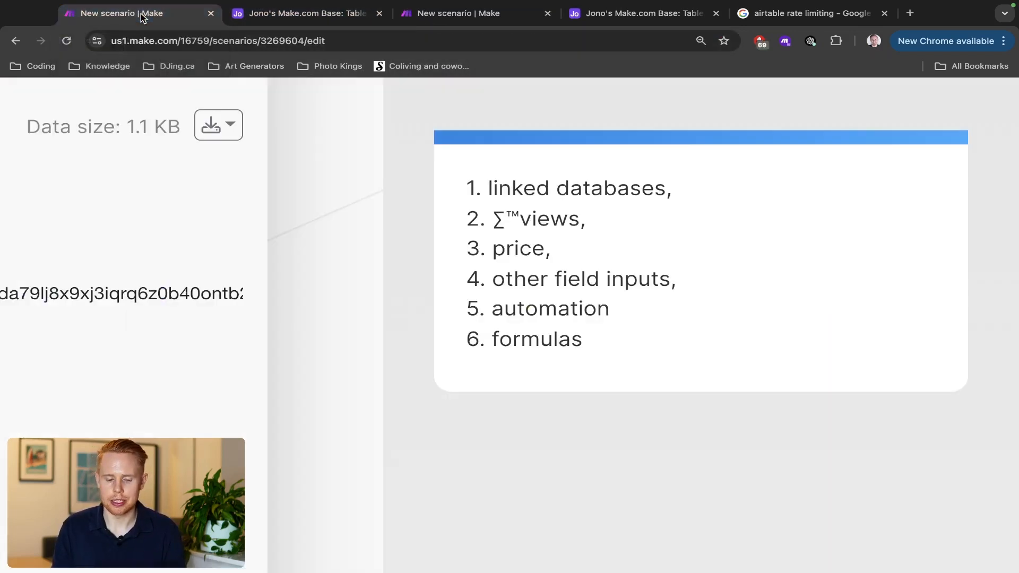